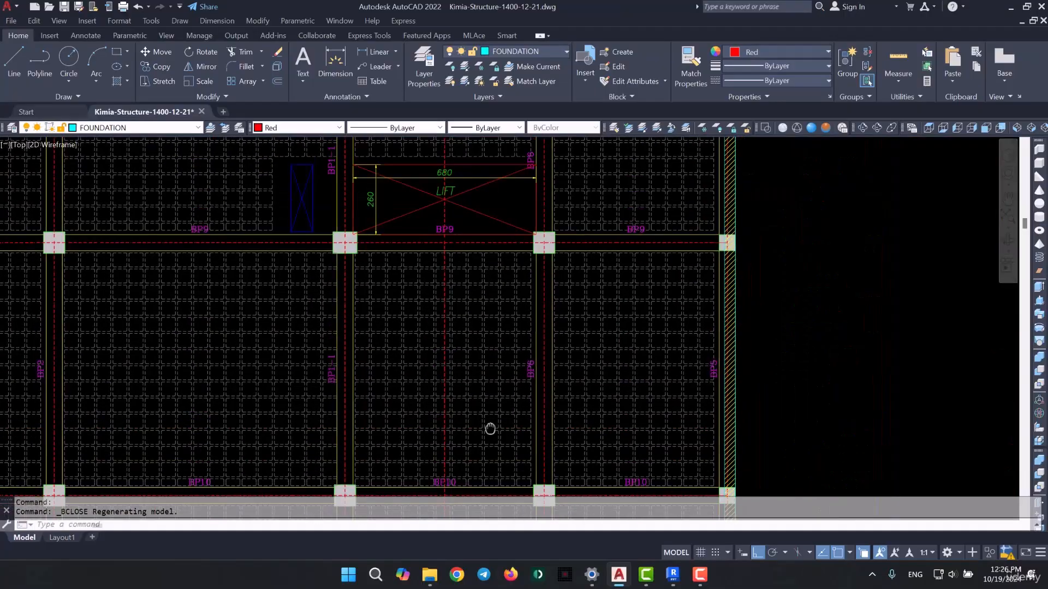
Examine the waffle modules between the beams and lifts on the floor framing plans, then locate the detail drawings below
{"action": "scroll", "coordinate": [451, 339], "scroll_direction": "up", "scroll_amount": 8}
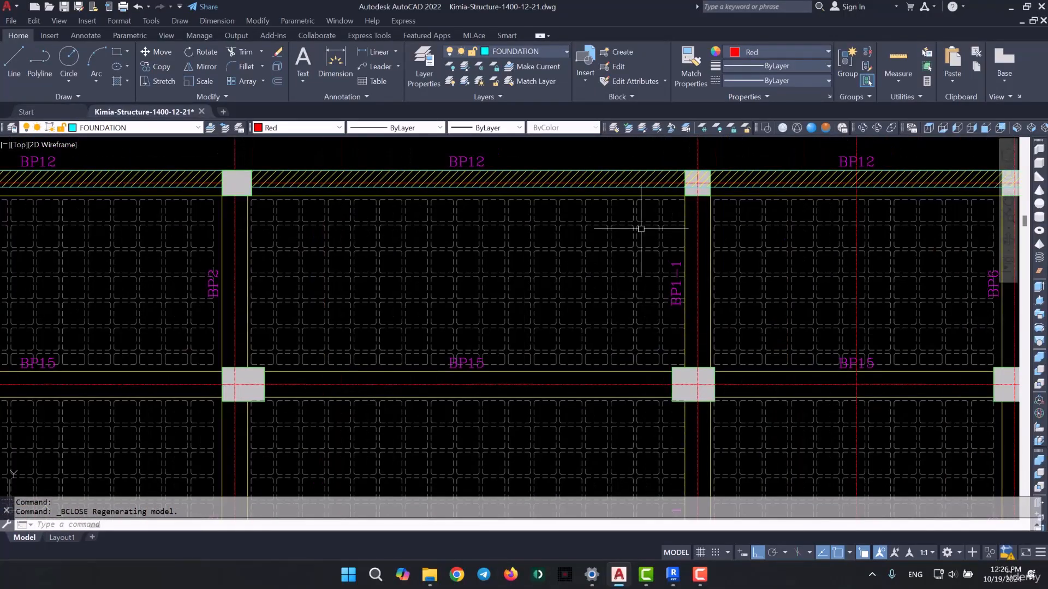
{"action": "scroll", "coordinate": [353, 206], "scroll_direction": "down", "scroll_amount": 3}
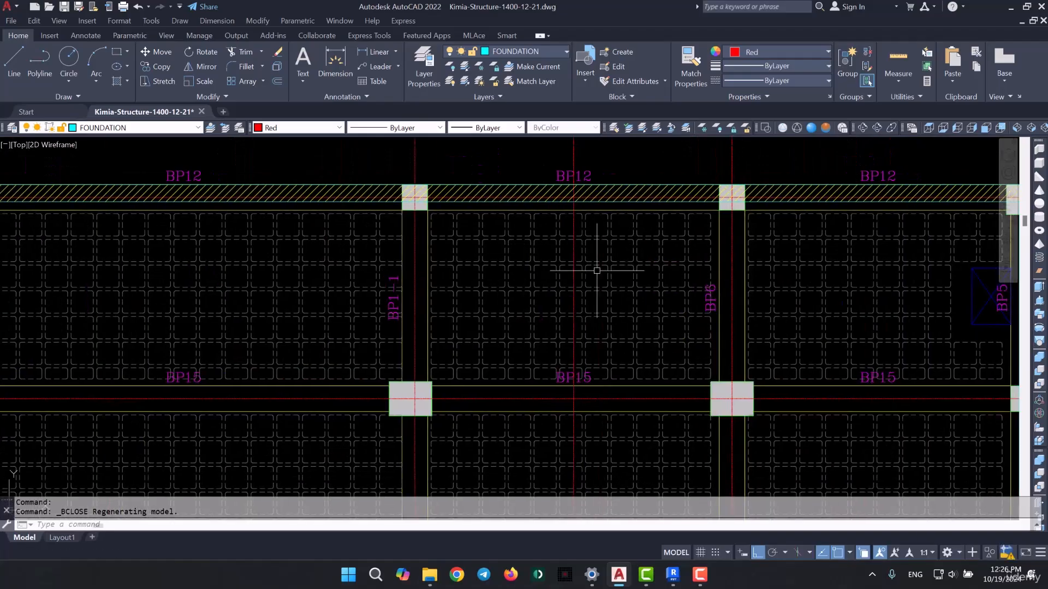
{"action": "scroll", "coordinate": [608, 265], "scroll_direction": "down", "scroll_amount": 2}
{"action": "scroll", "coordinate": [608, 265], "scroll_direction": "down", "scroll_amount": 5}
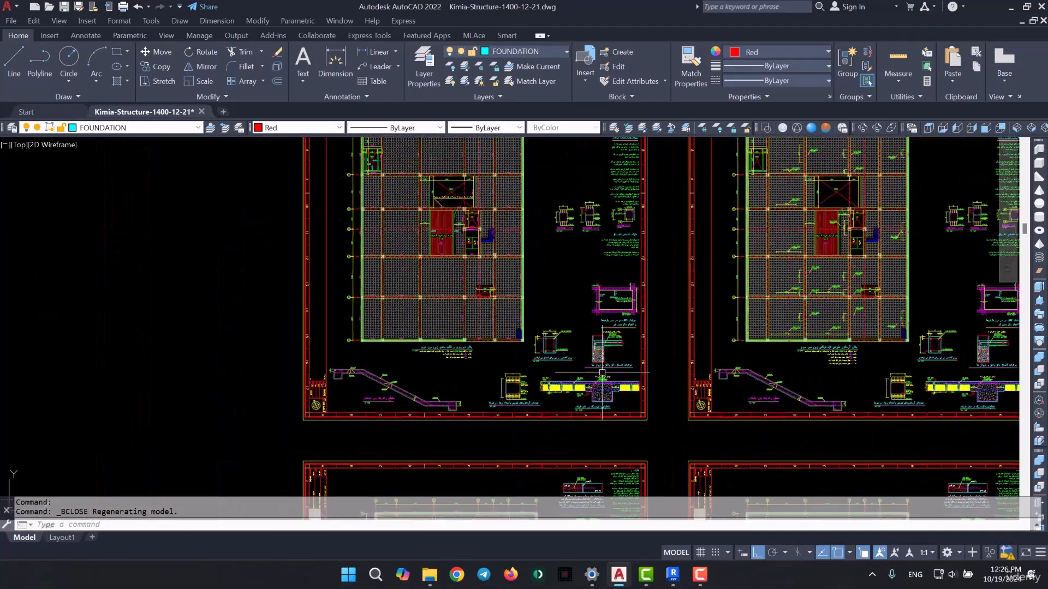
{"action": "middle_click_drag", "start_coordinate": [601, 373], "coordinate": [637, 168]}
{"action": "middle_click_drag", "start_coordinate": [591, 316], "coordinate": [592, 252]}
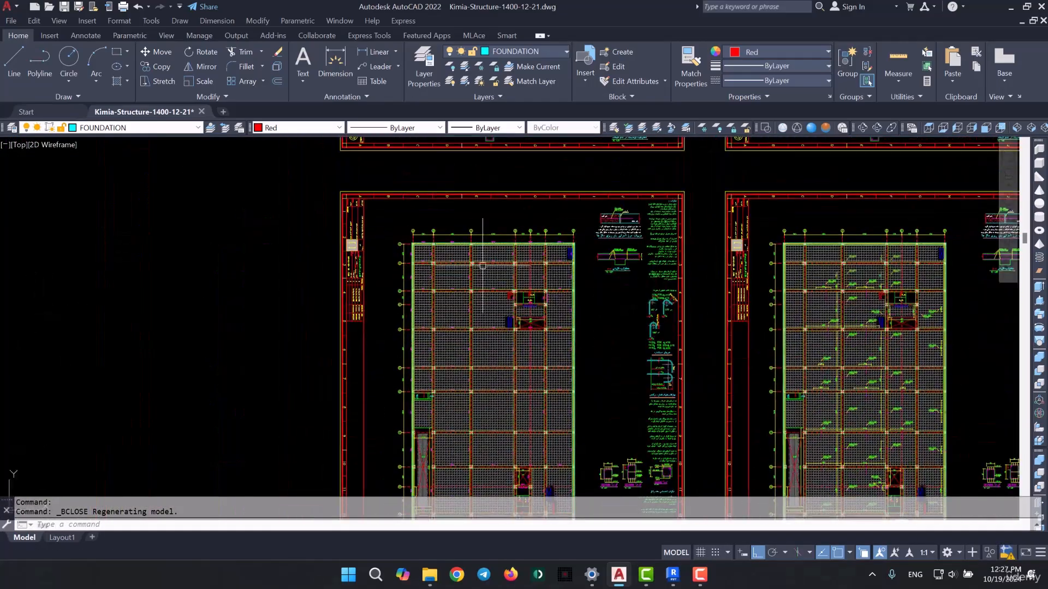
{"action": "scroll", "coordinate": [496, 272], "scroll_direction": "up", "scroll_amount": 9}
{"action": "scroll", "coordinate": [409, 251], "scroll_direction": "down", "scroll_amount": 6}
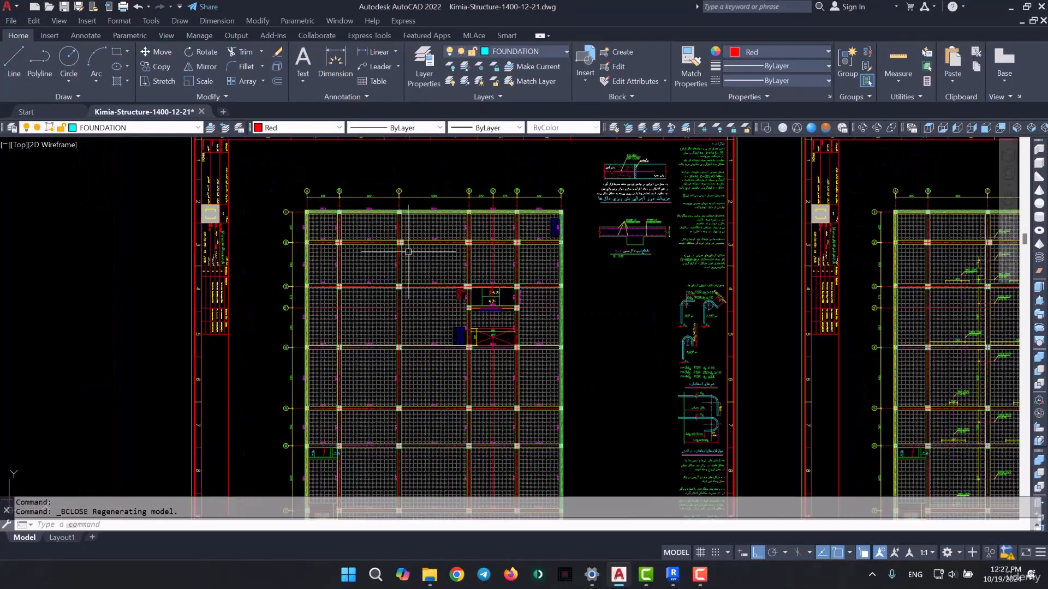
{"action": "middle_click_drag", "start_coordinate": [519, 371], "coordinate": [480, 235]}
{"action": "mouse_move", "coordinate": [513, 345]}
{"action": "middle_mouse_down"}
{"action": "mouse_move", "coordinate": [473, 290]}
{"action": "mouse_move", "coordinate": [410, 159]}
{"action": "middle_mouse_up"}
{"action": "middle_click_drag", "start_coordinate": [472, 346], "coordinate": [456, 177]}
Examine the rib width, rib spacing, slab depth and reinforcement labels in the typical waffle slab section
{"action": "scroll", "coordinate": [479, 377], "scroll_direction": "up", "scroll_amount": 6}
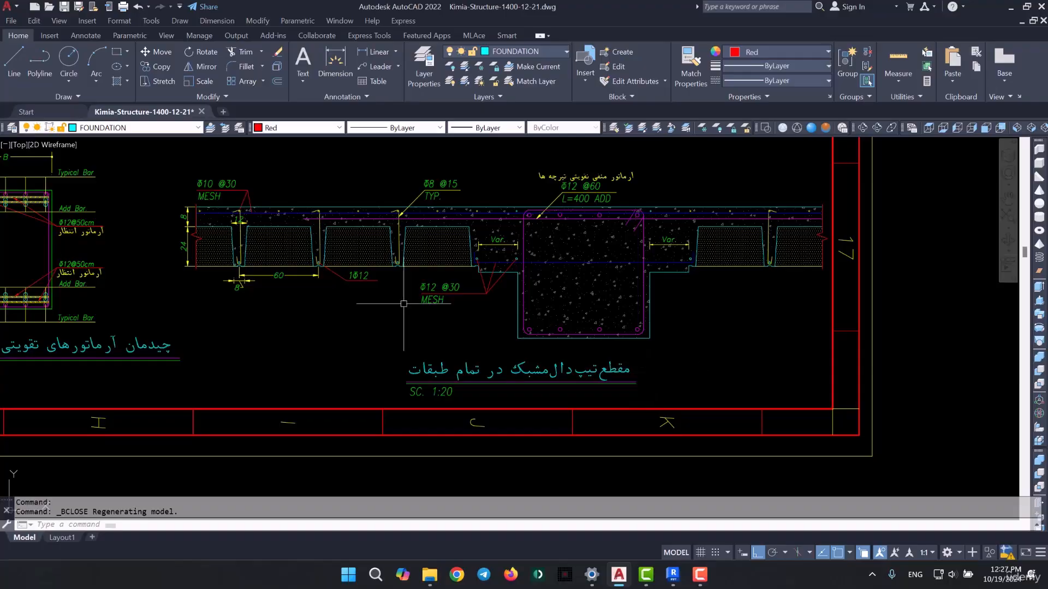
{"action": "scroll", "coordinate": [216, 259], "scroll_direction": "up", "scroll_amount": 4}
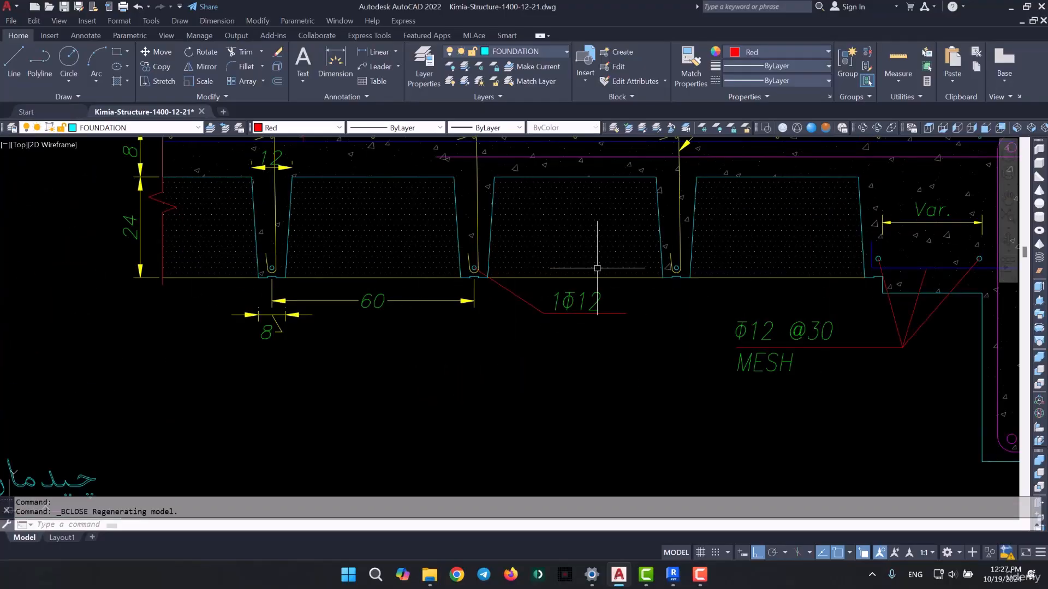
{"action": "scroll", "coordinate": [382, 404], "scroll_direction": "down", "scroll_amount": 4}
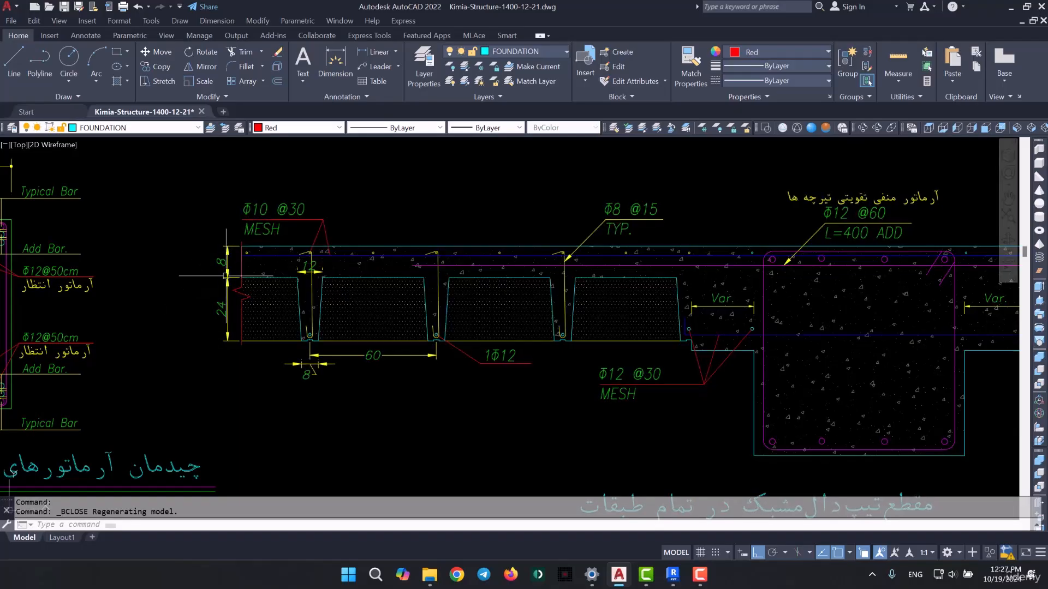
{"action": "mouse_move", "coordinate": [229, 320]}
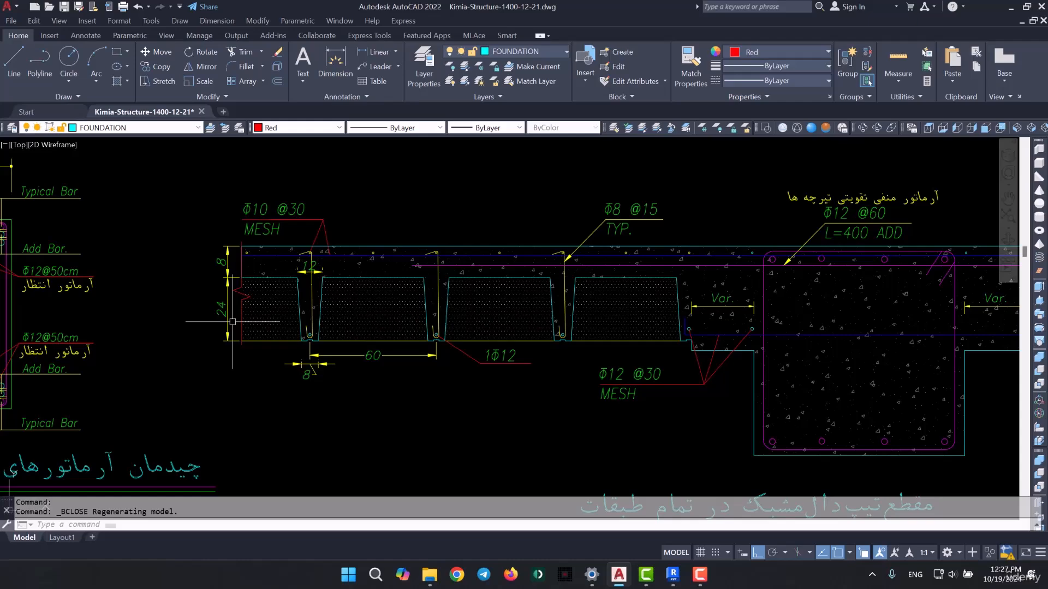
{"action": "mouse_move", "coordinate": [293, 324]}
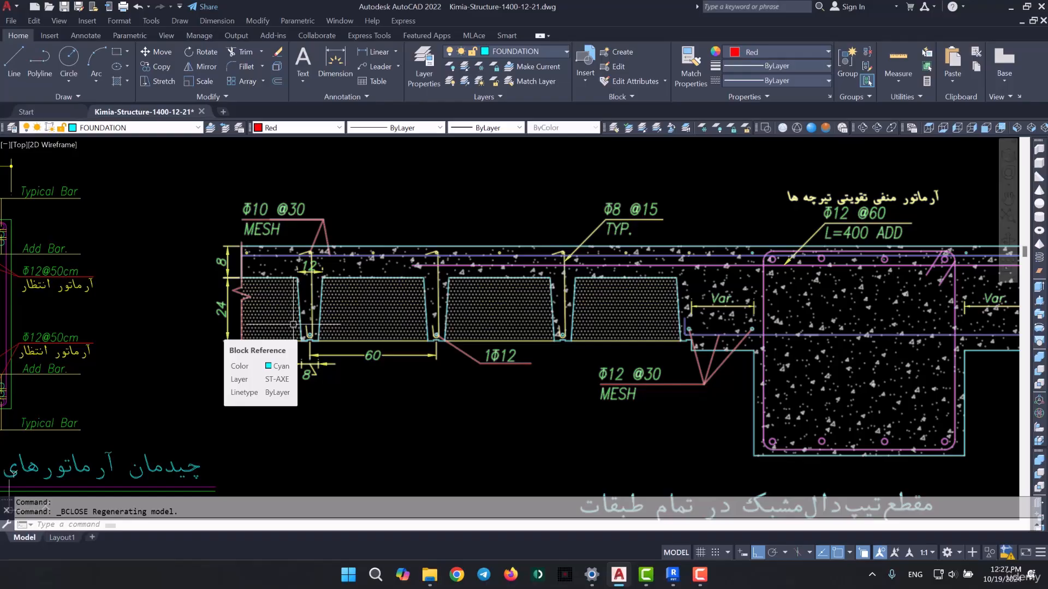
Measure the distances from the blue mesh line to the slab's top edge and to the underside of the topping at the section's break line
{"action": "scroll", "coordinate": [236, 266], "scroll_direction": "up", "scroll_amount": 5}
{"action": "middle_click_drag", "start_coordinate": [105, 208], "coordinate": [82, 221]}
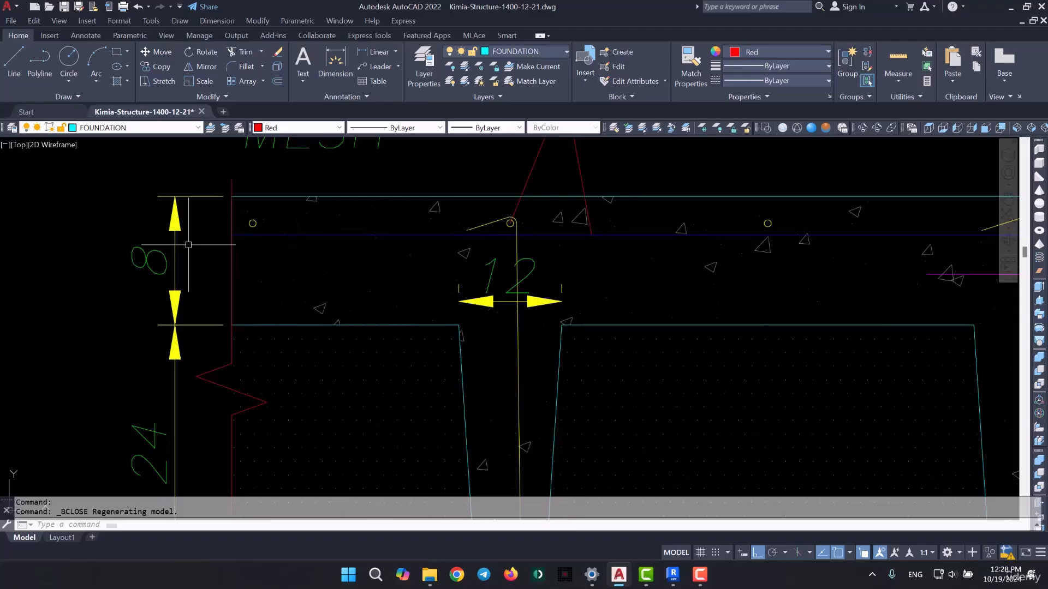
{"action": "type", "text": "di"}
{"action": "key", "text": "Return"}
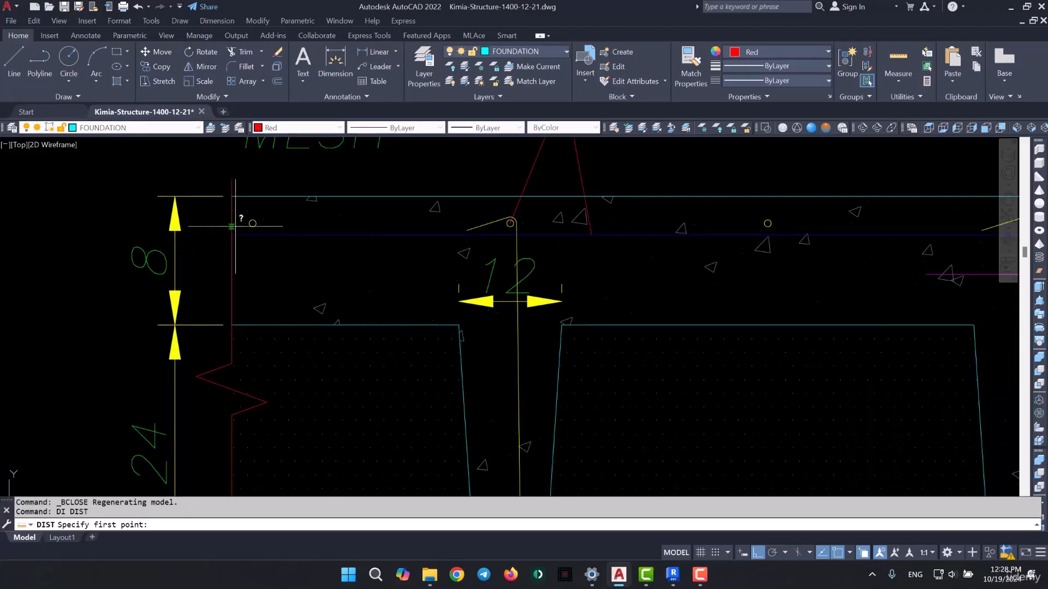
{"action": "left_click", "coordinate": [232, 234]}
{"action": "left_click", "coordinate": [231, 196]}
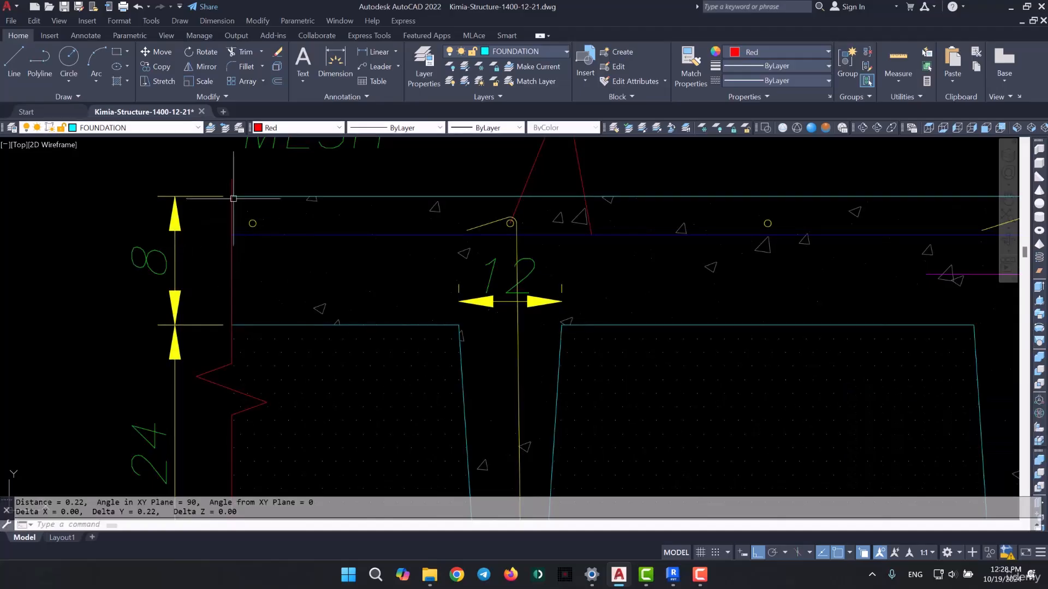
{"action": "key", "text": "Return"}
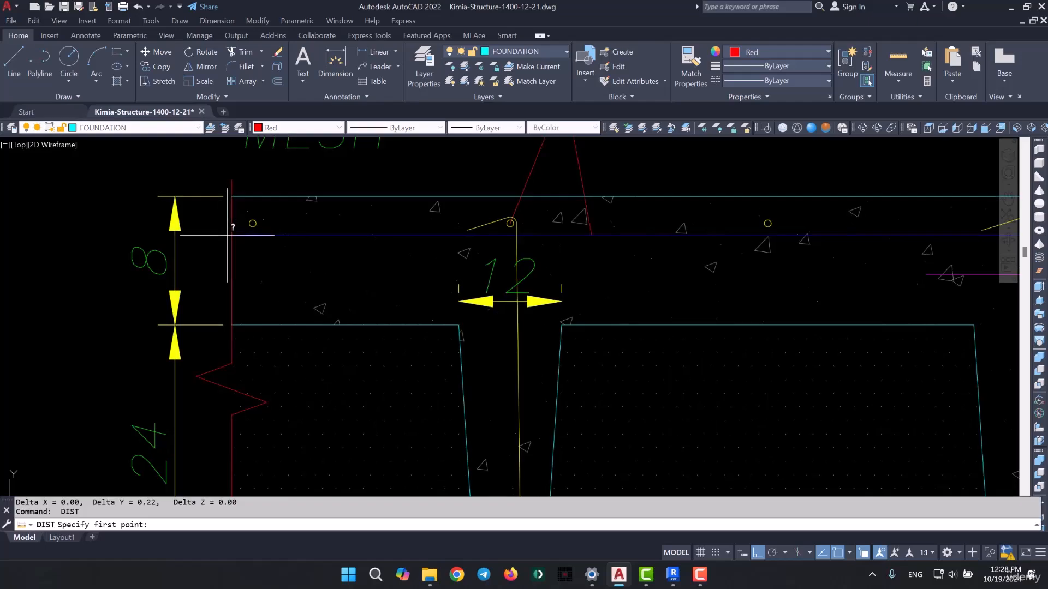
{"action": "left_click", "coordinate": [232, 236]}
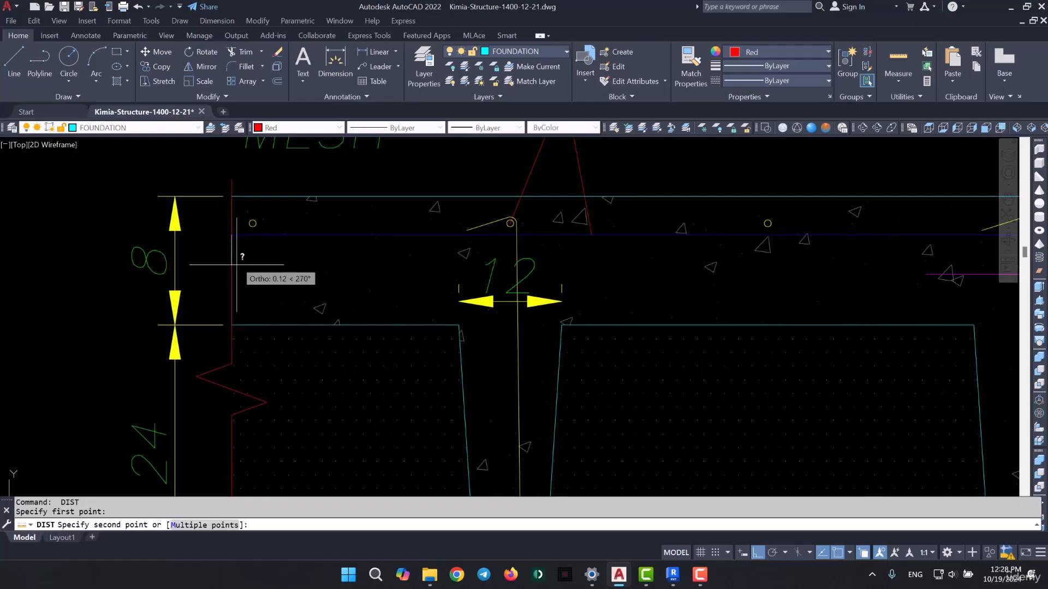
{"action": "left_click", "coordinate": [235, 322]}
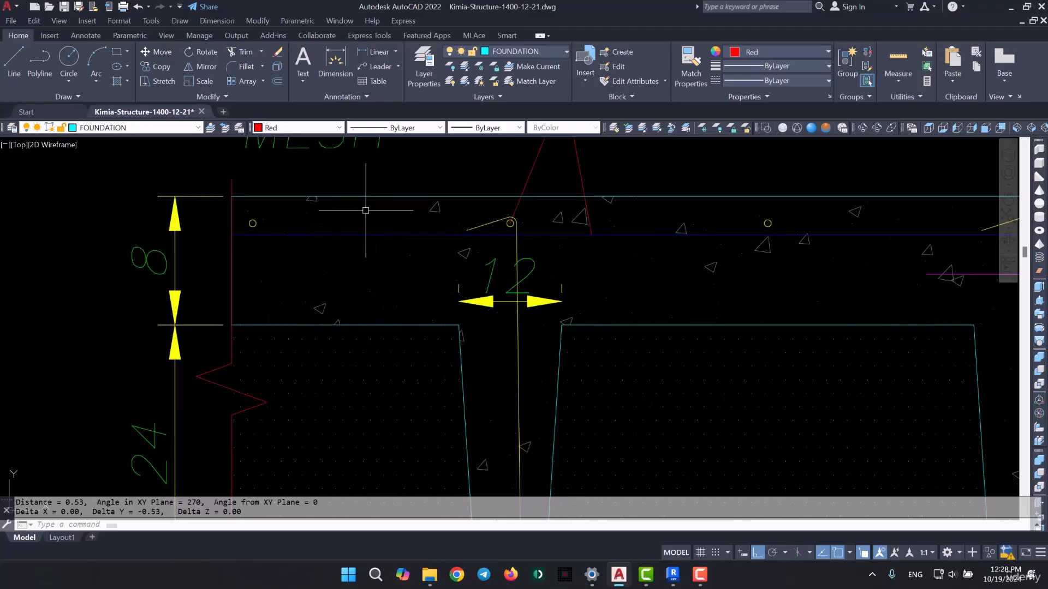
Examine the topping, void depth and rib dimensions across the whole typical waffle slab section
{"action": "scroll", "coordinate": [317, 210], "scroll_direction": "down", "scroll_amount": 3}
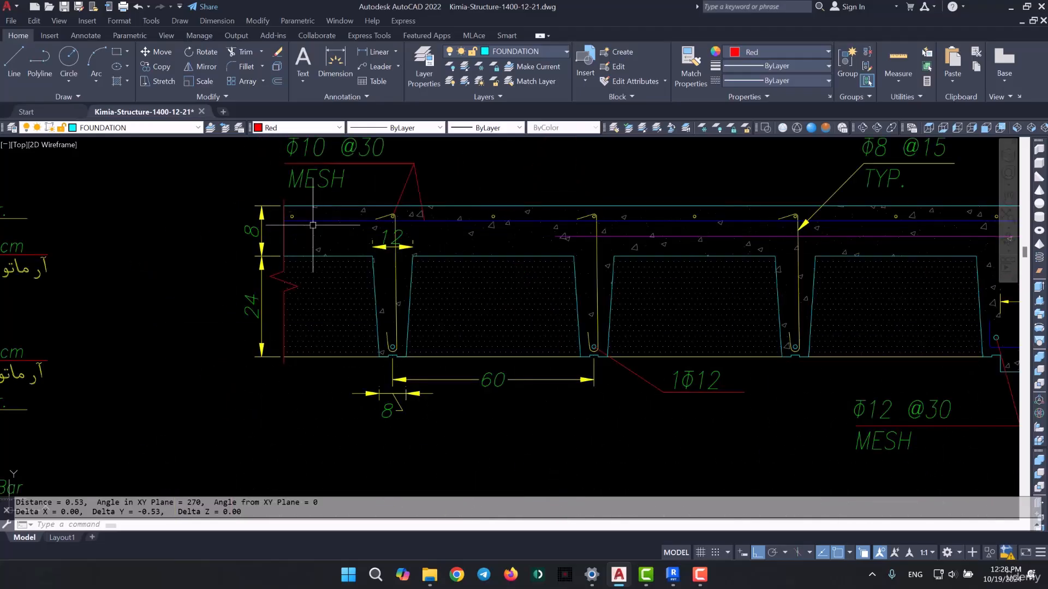
{"action": "scroll", "coordinate": [285, 269], "scroll_direction": "down", "scroll_amount": 4}
{"action": "scroll", "coordinate": [301, 305], "scroll_direction": "down", "scroll_amount": 2}
{"action": "scroll", "coordinate": [635, 375], "scroll_direction": "up", "scroll_amount": 2}
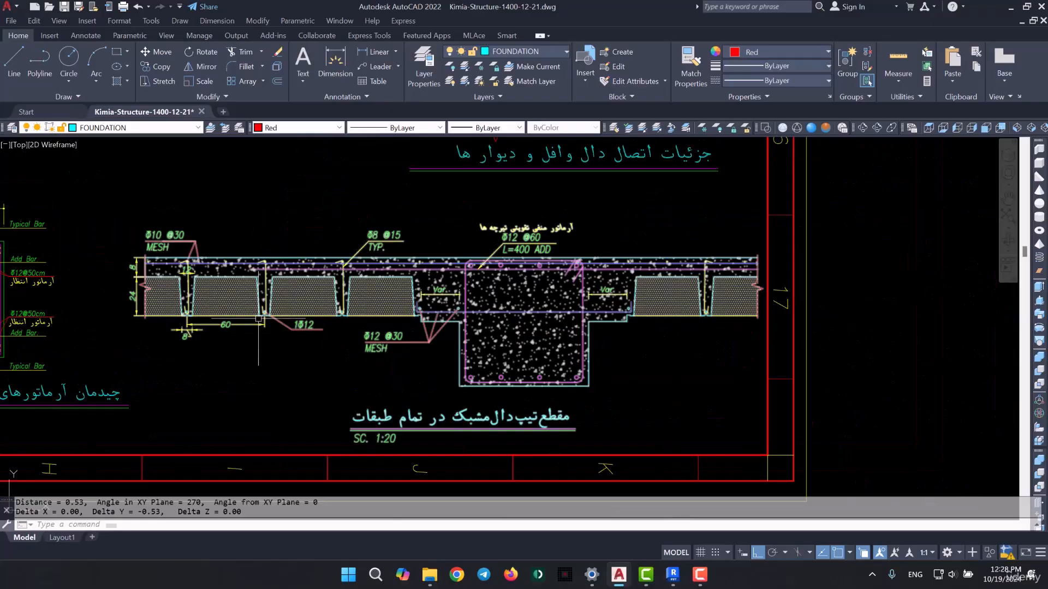
{"action": "scroll", "coordinate": [137, 274], "scroll_direction": "up", "scroll_amount": 8}
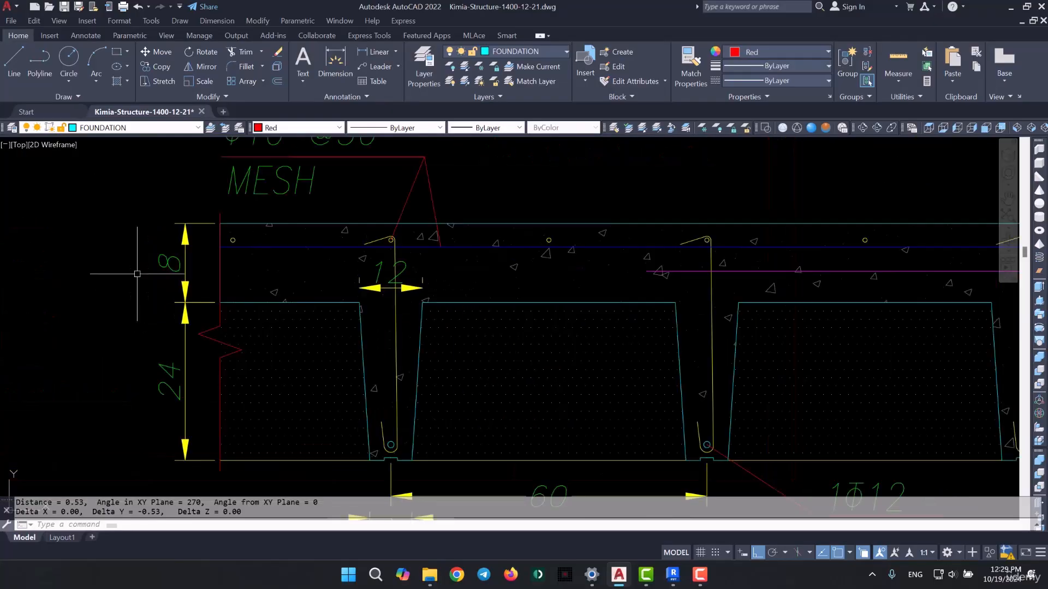
{"action": "scroll", "coordinate": [136, 269], "scroll_direction": "down", "scroll_amount": 3}
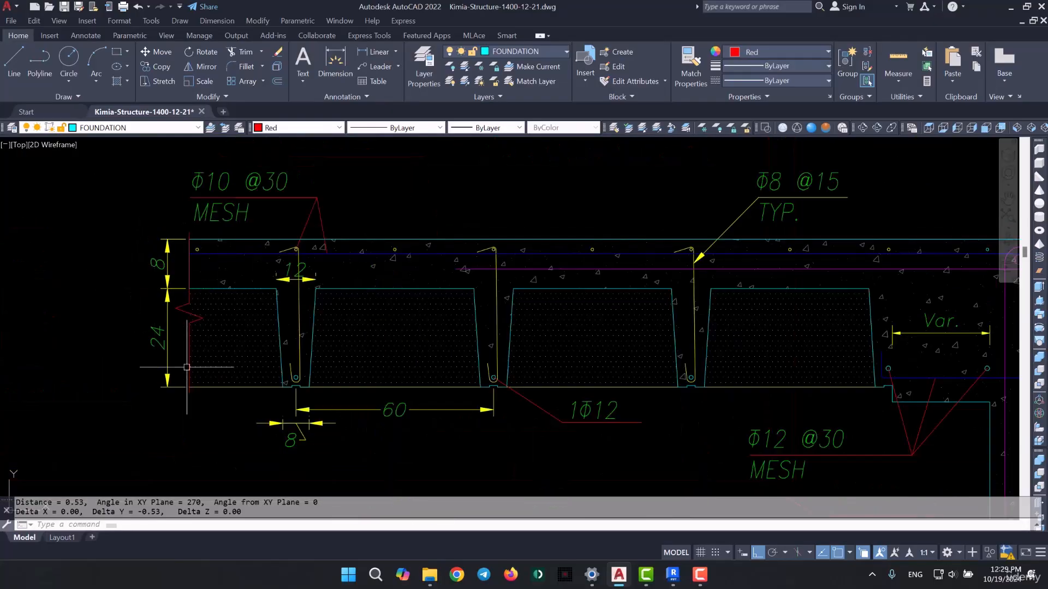
{"action": "scroll", "coordinate": [235, 338], "scroll_direction": "down", "scroll_amount": 3}
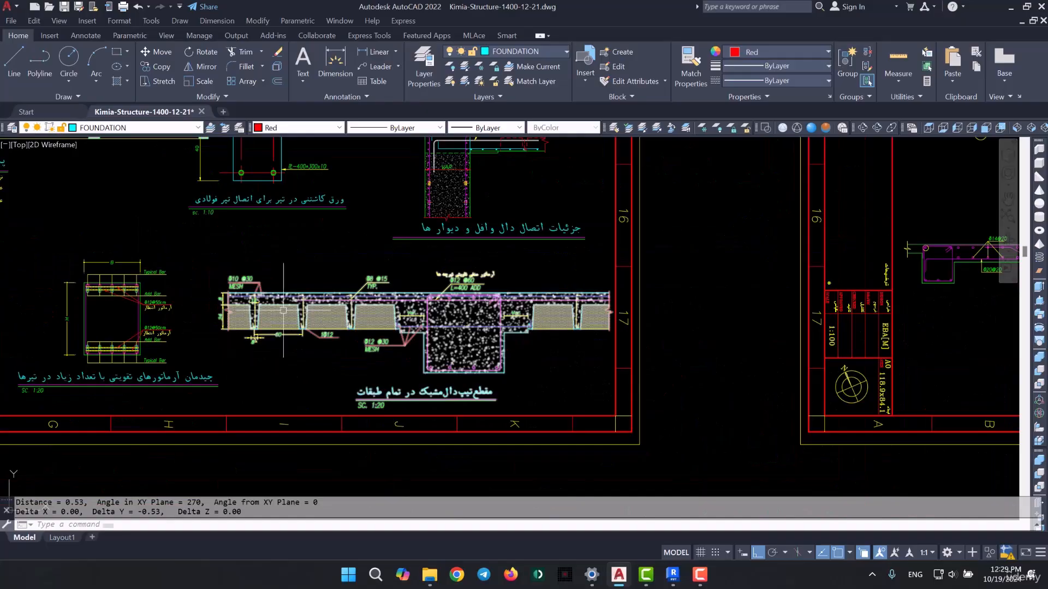
Switch to Revit and open the families rectangle waffle.rfa and square waffle.rfa from the Kimia Families folder
{"action": "left_click", "coordinate": [674, 578]}
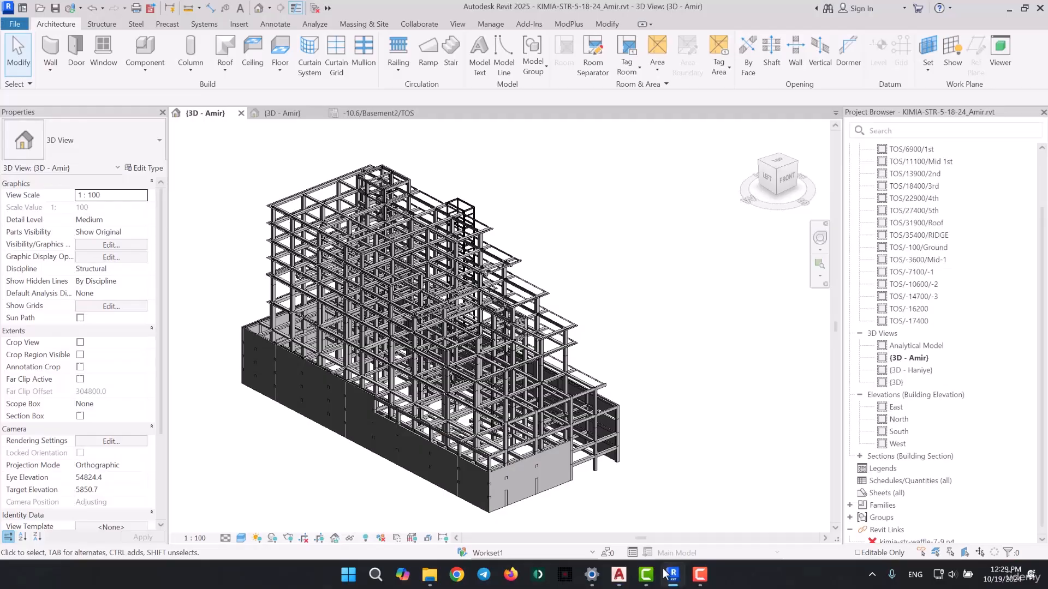
{"action": "key", "text": "ctrl+o"}
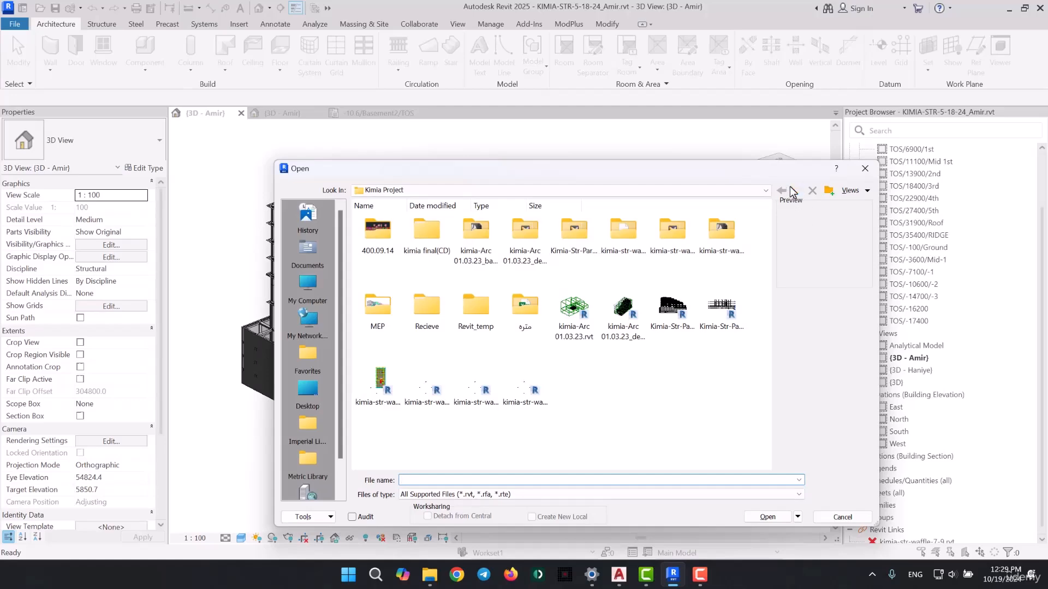
{"action": "left_click", "coordinate": [791, 190]}
{"action": "double_click", "coordinate": [545, 235]}
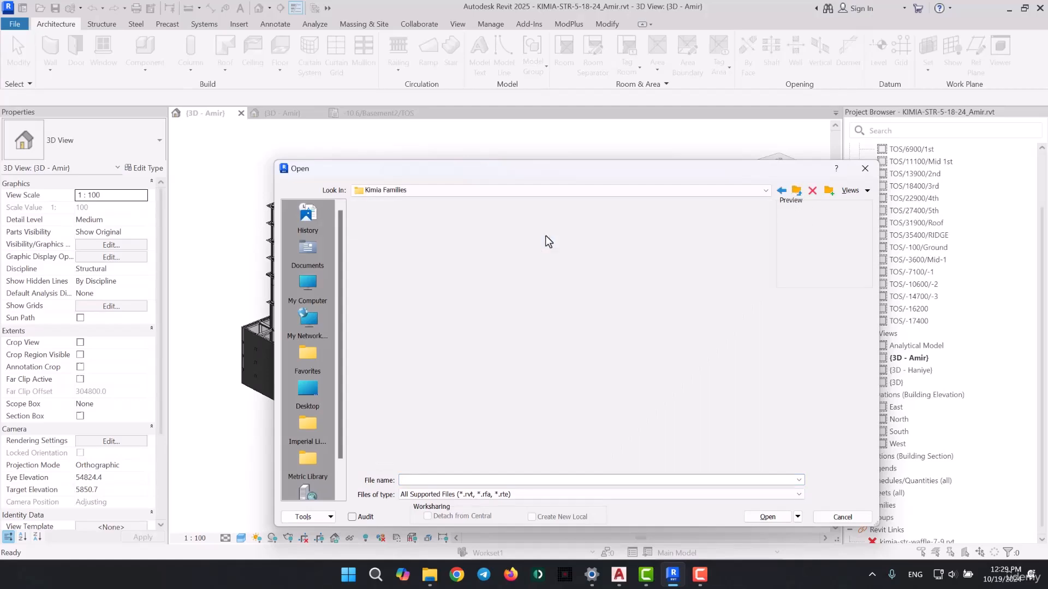
{"action": "left_click", "coordinate": [530, 303]}
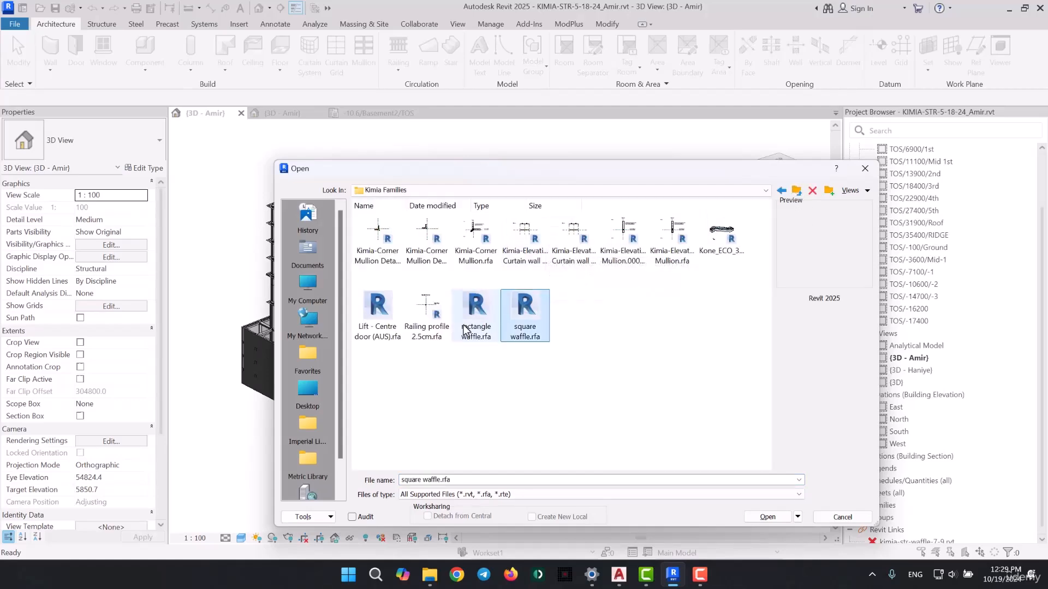
{"action": "left_click", "coordinate": [467, 328]}
{"action": "double_click", "coordinate": [493, 318]}
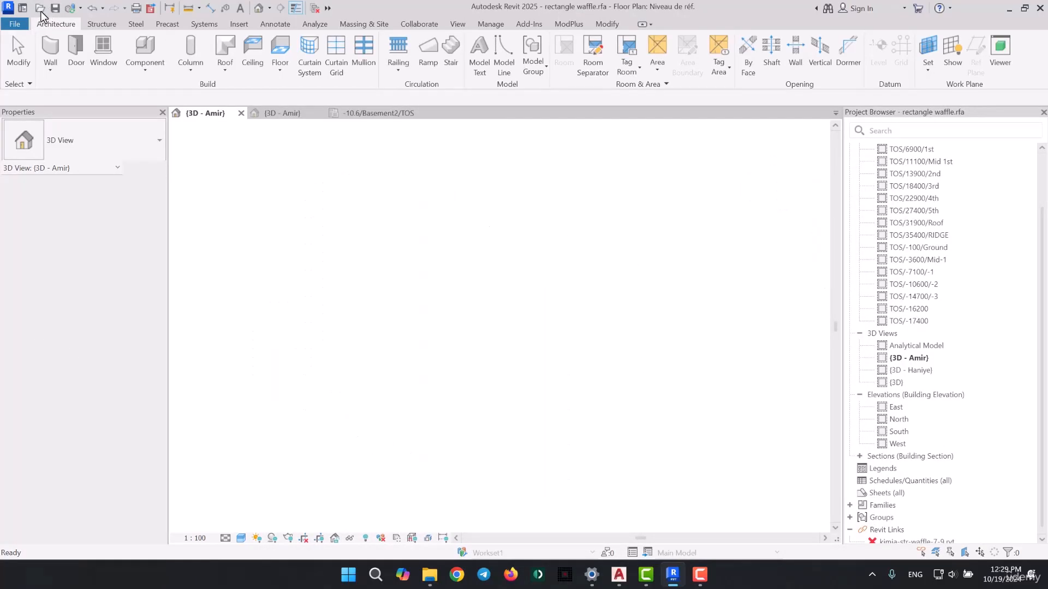
{"action": "scroll", "coordinate": [507, 345], "scroll_direction": "up", "scroll_amount": 2}
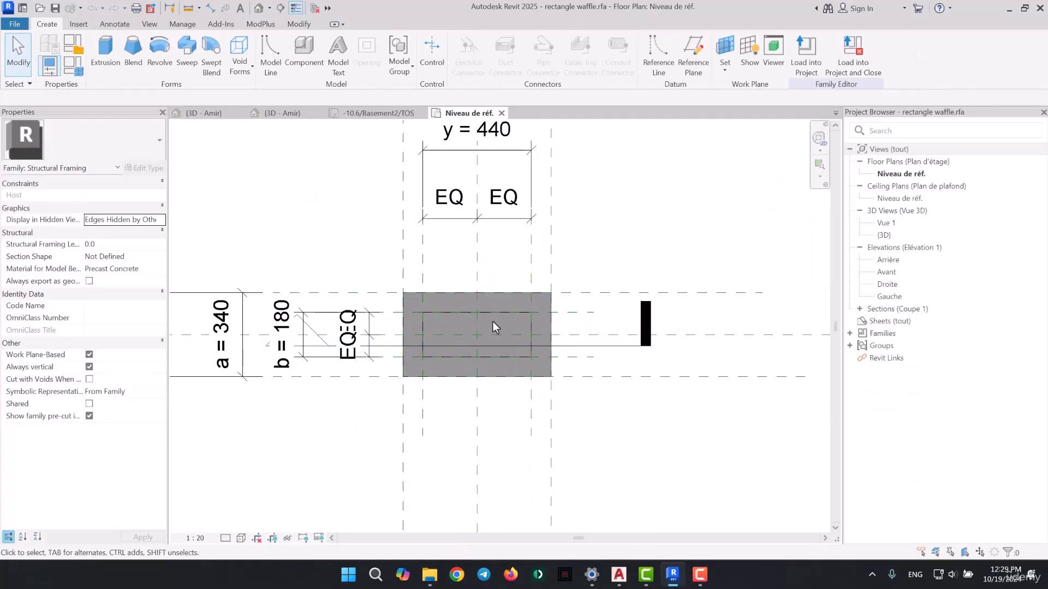
{"action": "left_click", "coordinate": [38, 7]}
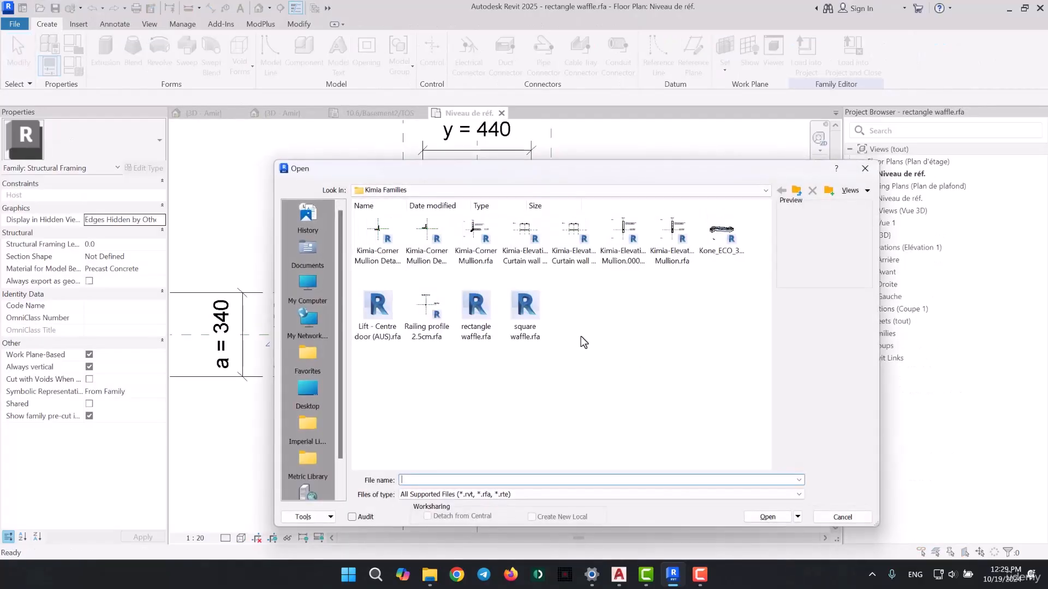
{"action": "double_click", "coordinate": [532, 330]}
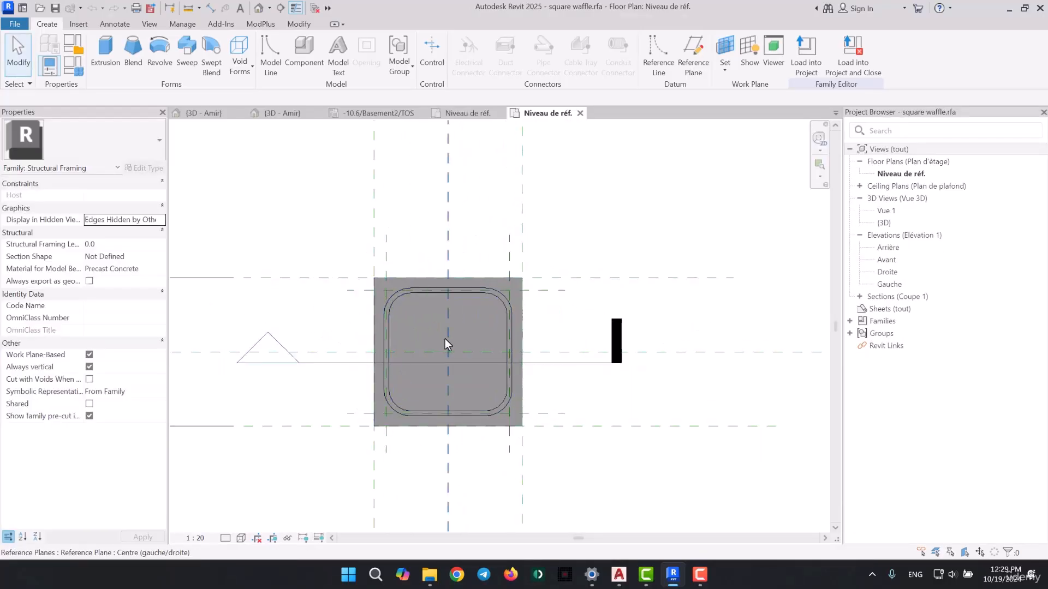
Switch to AutoCAD and examine the full-size and smaller waffle modules along the beams and beside the columns on the floor plan
{"action": "left_click", "coordinate": [618, 574]}
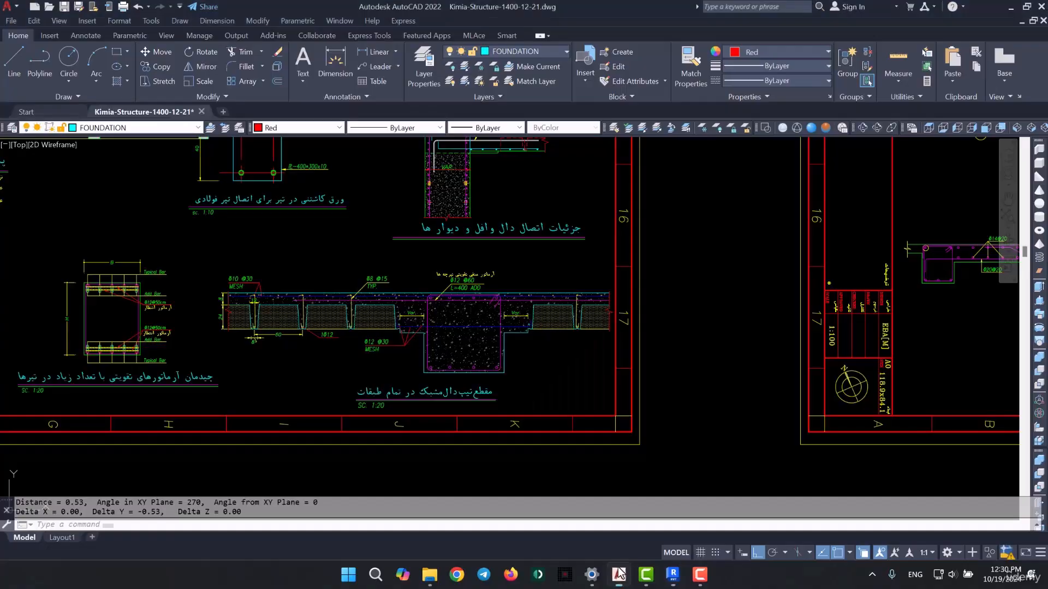
{"action": "scroll", "coordinate": [535, 443], "scroll_direction": "down", "scroll_amount": 5}
{"action": "scroll", "coordinate": [439, 218], "scroll_direction": "up", "scroll_amount": 6}
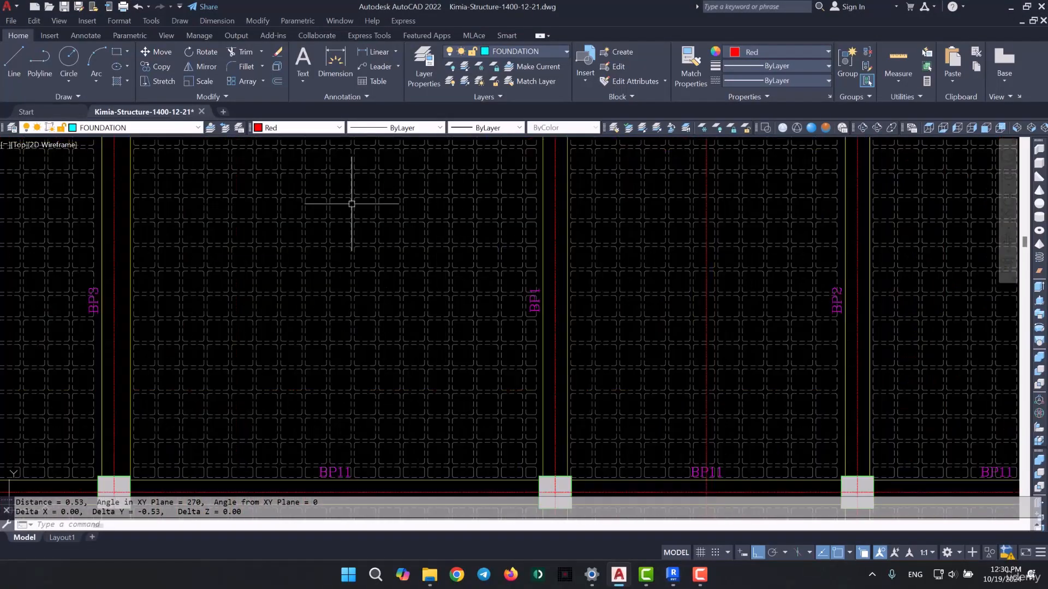
{"action": "scroll", "coordinate": [408, 192], "scroll_direction": "up", "scroll_amount": 6}
{"action": "mouse_move", "coordinate": [654, 294]}
{"action": "middle_mouse_down"}
{"action": "mouse_move", "coordinate": [584, 311]}
{"action": "mouse_move", "coordinate": [410, 321]}
{"action": "middle_mouse_up"}
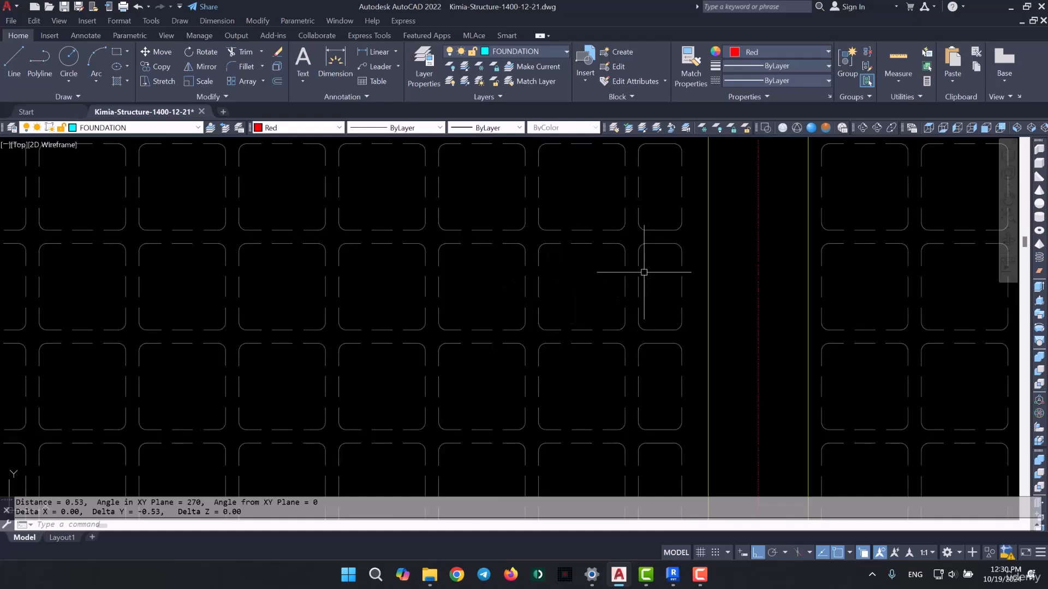
{"action": "scroll", "coordinate": [562, 270], "scroll_direction": "down", "scroll_amount": 6}
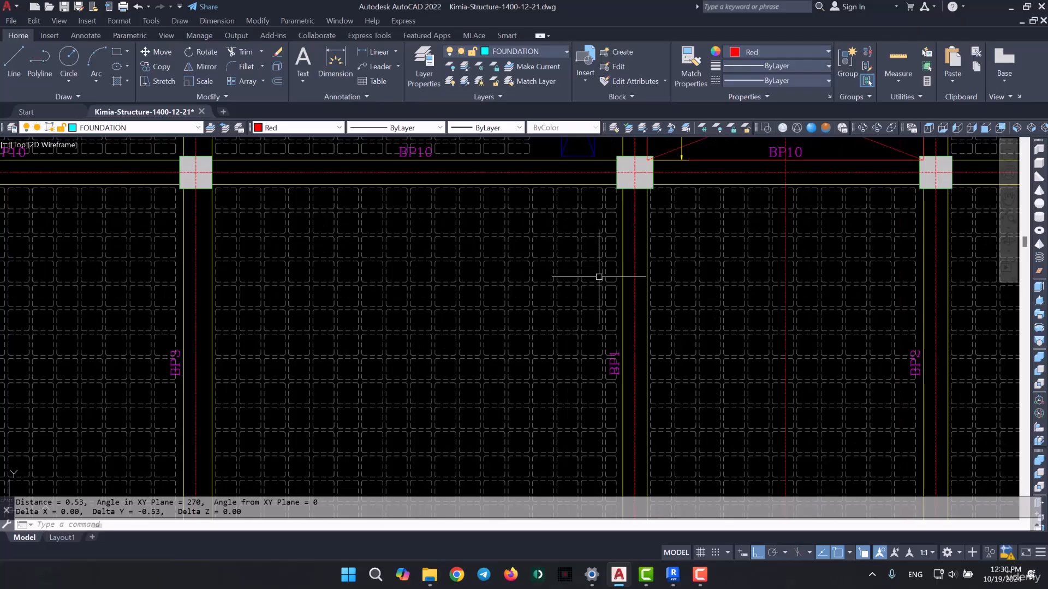
{"action": "middle_click_drag", "start_coordinate": [540, 395], "coordinate": [538, 239]}
{"action": "middle_click_drag", "start_coordinate": [573, 359], "coordinate": [571, 322]}
{"action": "scroll", "coordinate": [576, 324], "scroll_direction": "up", "scroll_amount": 3}
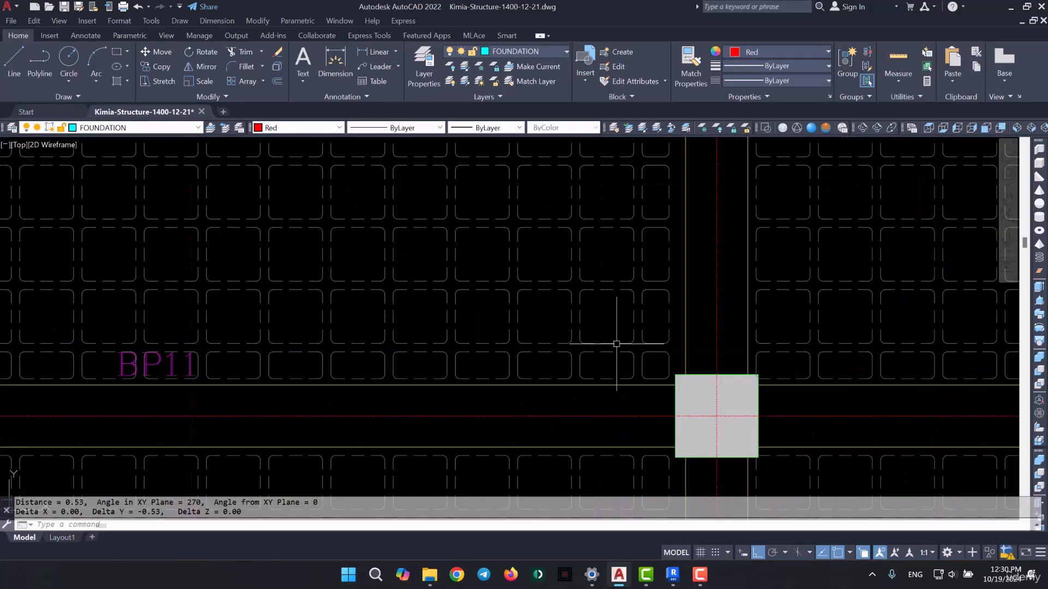
{"action": "scroll", "coordinate": [616, 343], "scroll_direction": "up", "scroll_amount": 3}
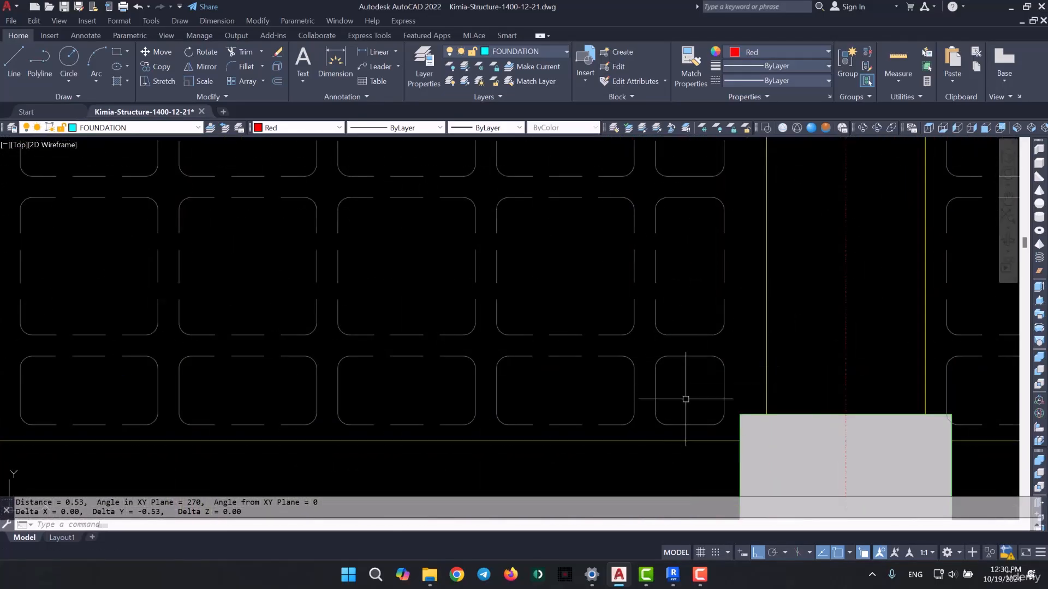
Locate the typical waffle slab section below the floor plan and examine its topping, void and rib dimensions
{"action": "scroll", "coordinate": [552, 382], "scroll_direction": "down", "scroll_amount": 3}
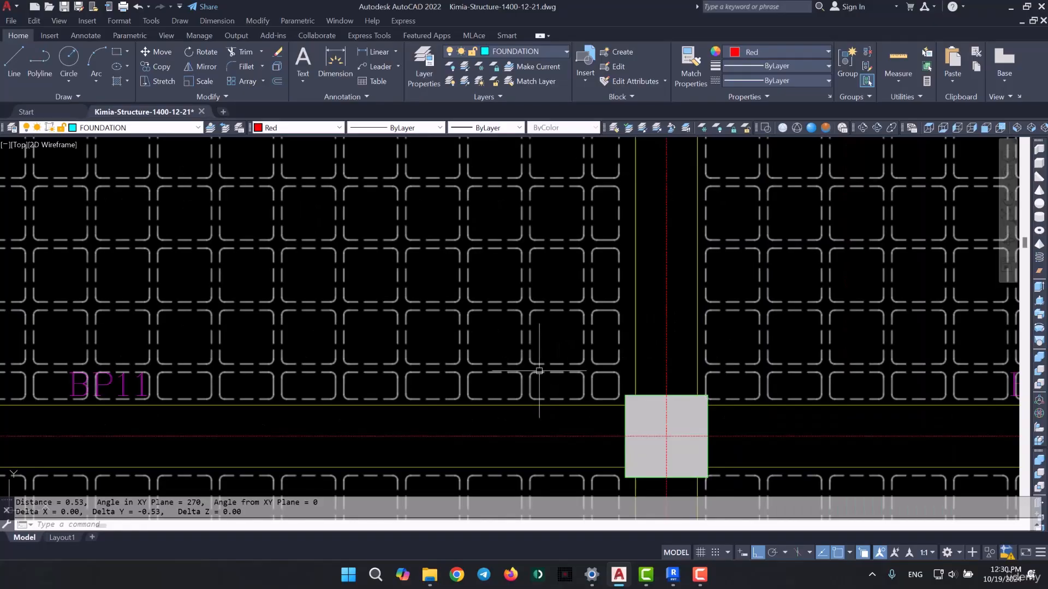
{"action": "type", "text": "di"}
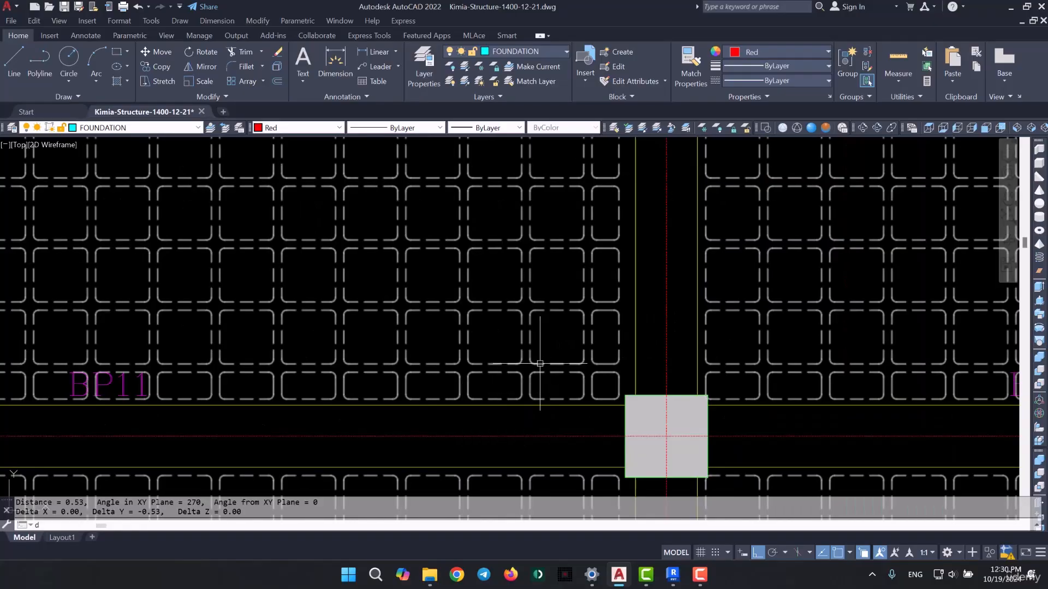
{"action": "key", "text": "Escape"}
{"action": "scroll", "coordinate": [412, 310], "scroll_direction": "down", "scroll_amount": 9}
{"action": "middle_click_drag", "start_coordinate": [618, 424], "coordinate": [570, 256]}
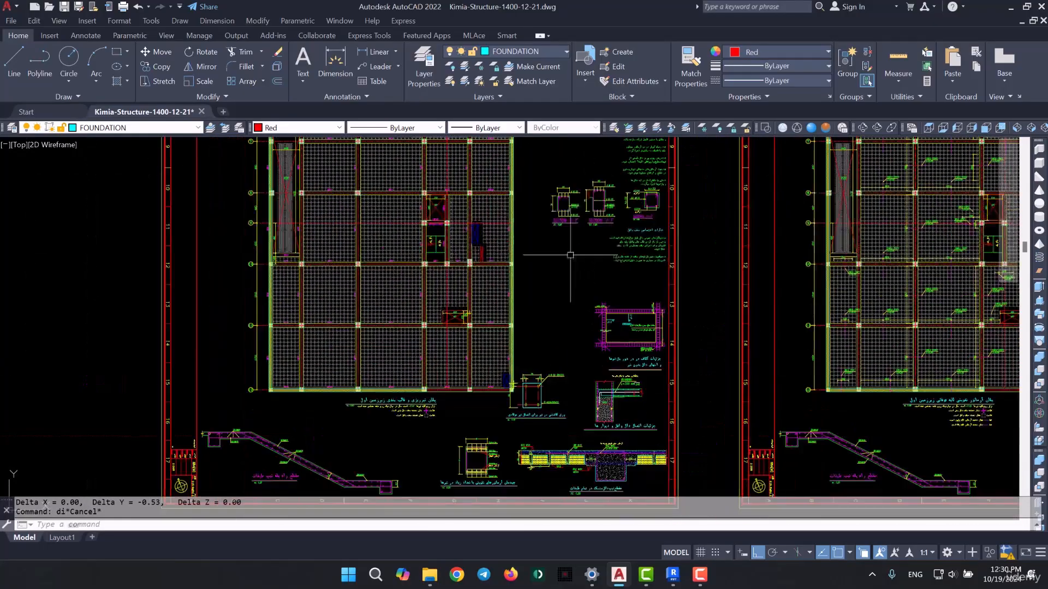
{"action": "middle_click_drag", "start_coordinate": [613, 373], "coordinate": [604, 227]}
{"action": "scroll", "coordinate": [532, 315], "scroll_direction": "up", "scroll_amount": 10}
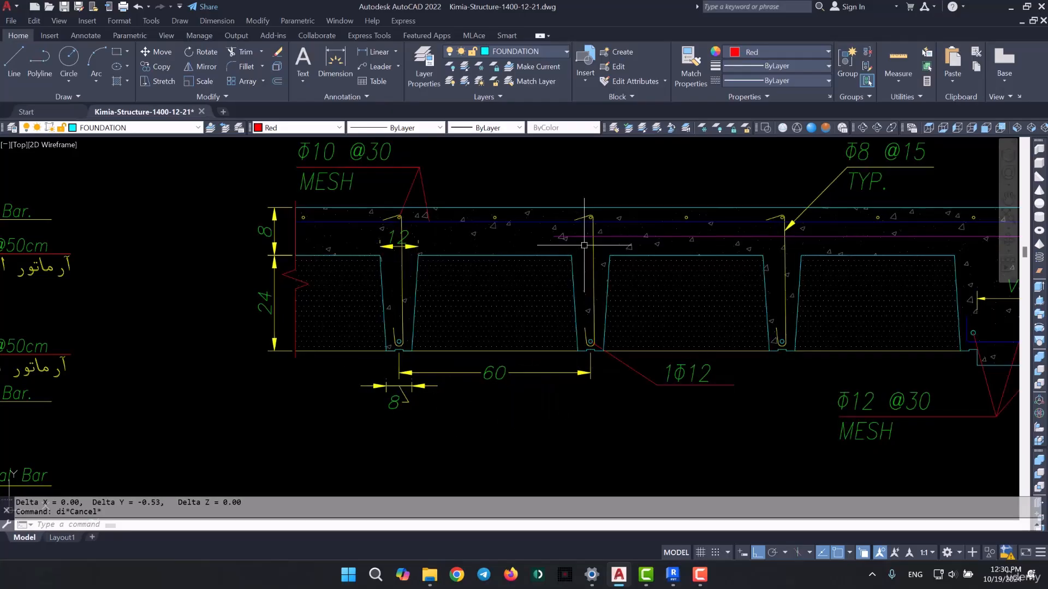
Measure the width of a full-size waffle module near beam BP2 on the floor plan
{"action": "scroll", "coordinate": [588, 389], "scroll_direction": "down", "scroll_amount": 10}
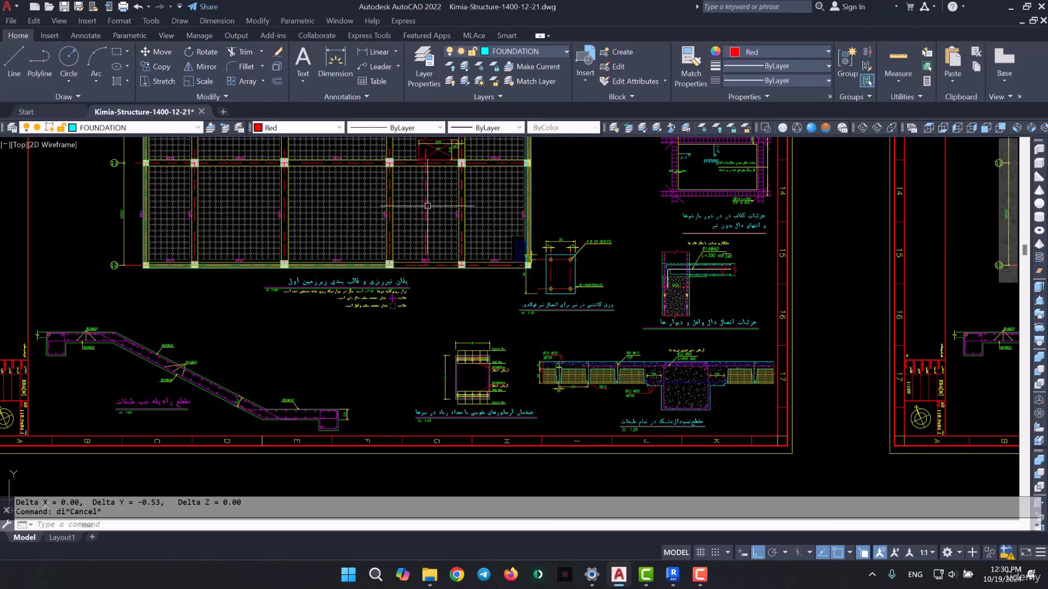
{"action": "scroll", "coordinate": [461, 199], "scroll_direction": "up", "scroll_amount": 10}
{"action": "type", "text": "d"}
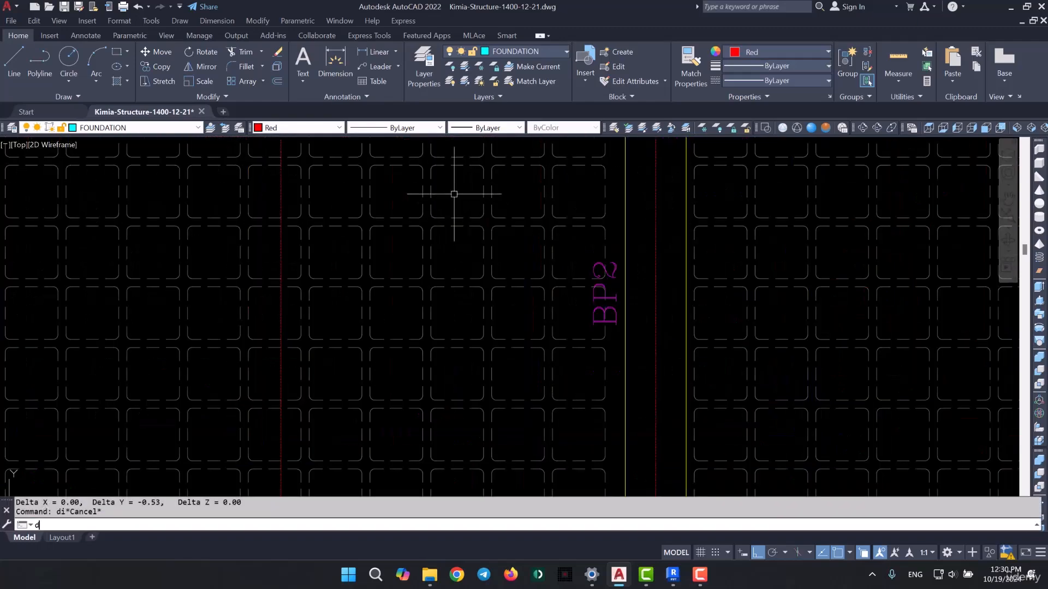
{"action": "type", "text": "i"}
{"action": "key", "text": "Return"}
{"action": "scroll", "coordinate": [414, 206], "scroll_direction": "up", "scroll_amount": 3}
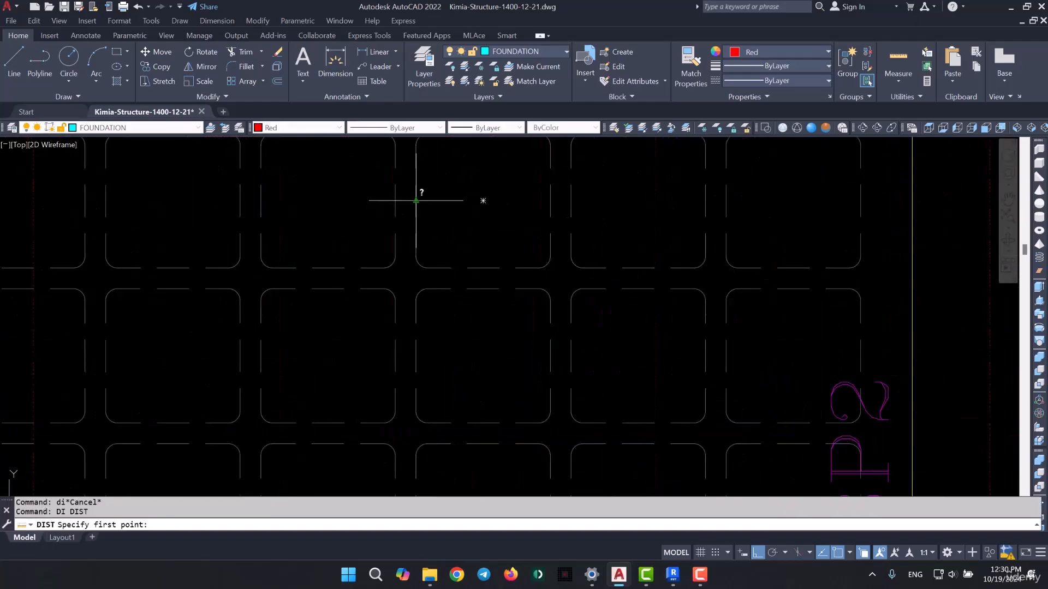
{"action": "left_click", "coordinate": [416, 201]}
{"action": "left_click", "coordinate": [550, 201]}
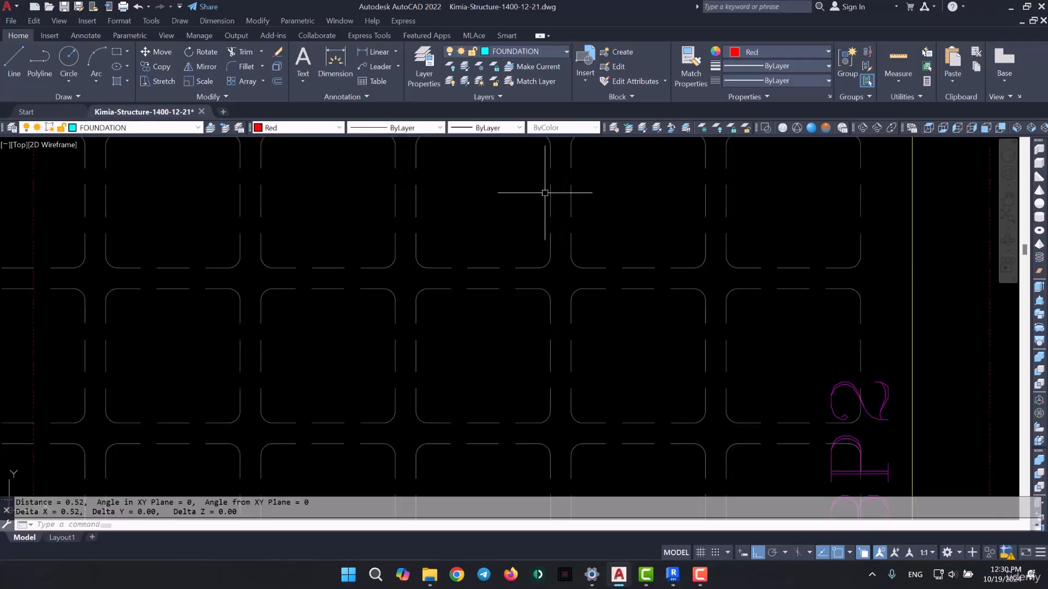
Examine the rib spacing, rib widths and void depth in the waffle slab section, including the solid zone beside the beam
{"action": "scroll", "coordinate": [498, 261], "scroll_direction": "down", "scroll_amount": 6}
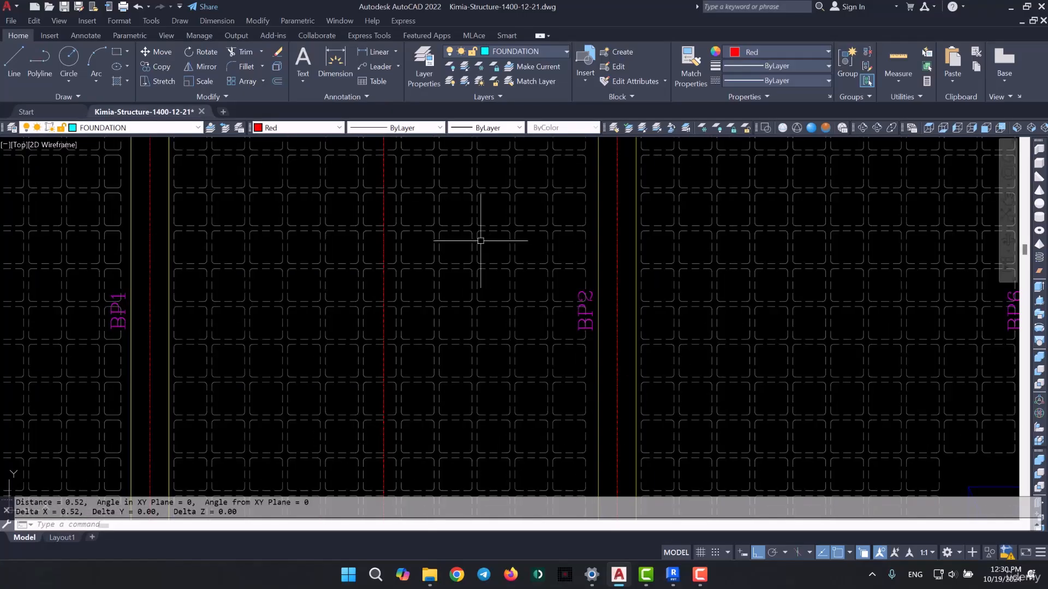
{"action": "scroll", "coordinate": [489, 240], "scroll_direction": "down", "scroll_amount": 4}
{"action": "middle_click_drag", "start_coordinate": [590, 439], "coordinate": [610, 217]}
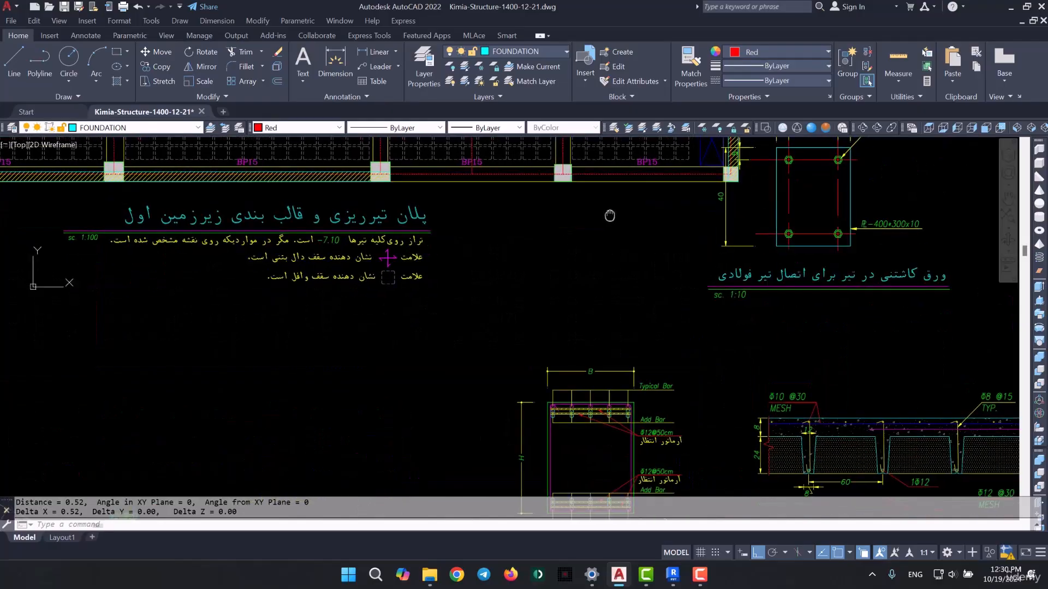
{"action": "middle_click_drag", "start_coordinate": [534, 322], "coordinate": [231, 181]}
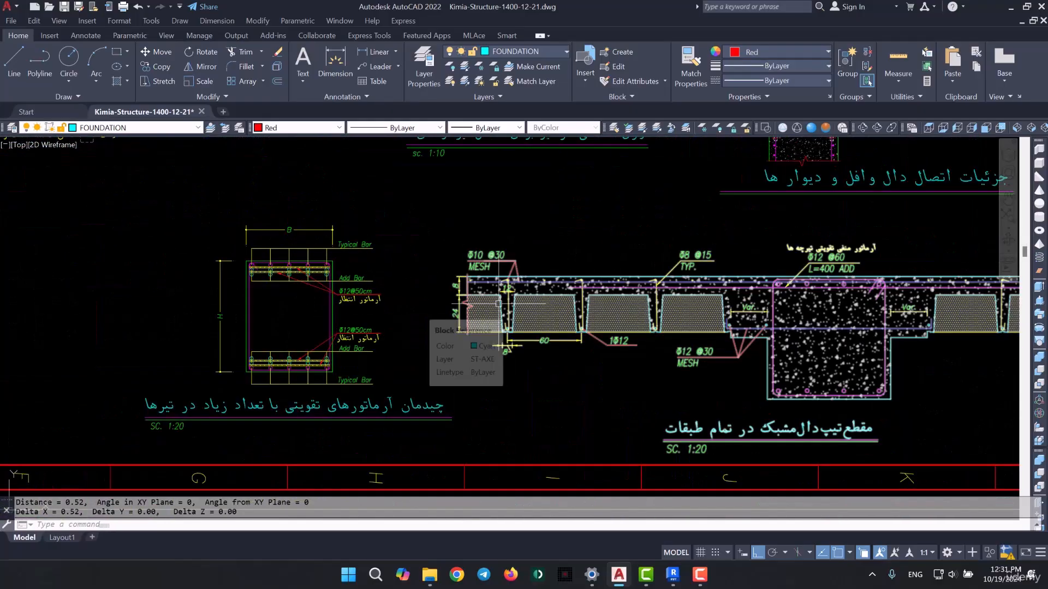
{"action": "scroll", "coordinate": [499, 303], "scroll_direction": "up", "scroll_amount": 2}
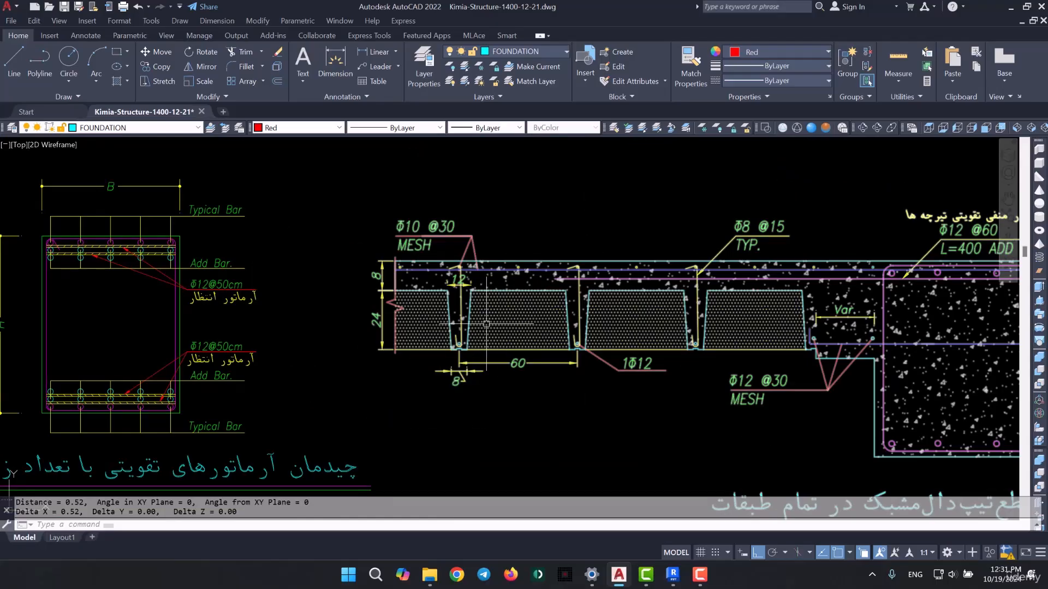
{"action": "scroll", "coordinate": [393, 316], "scroll_direction": "up", "scroll_amount": 4}
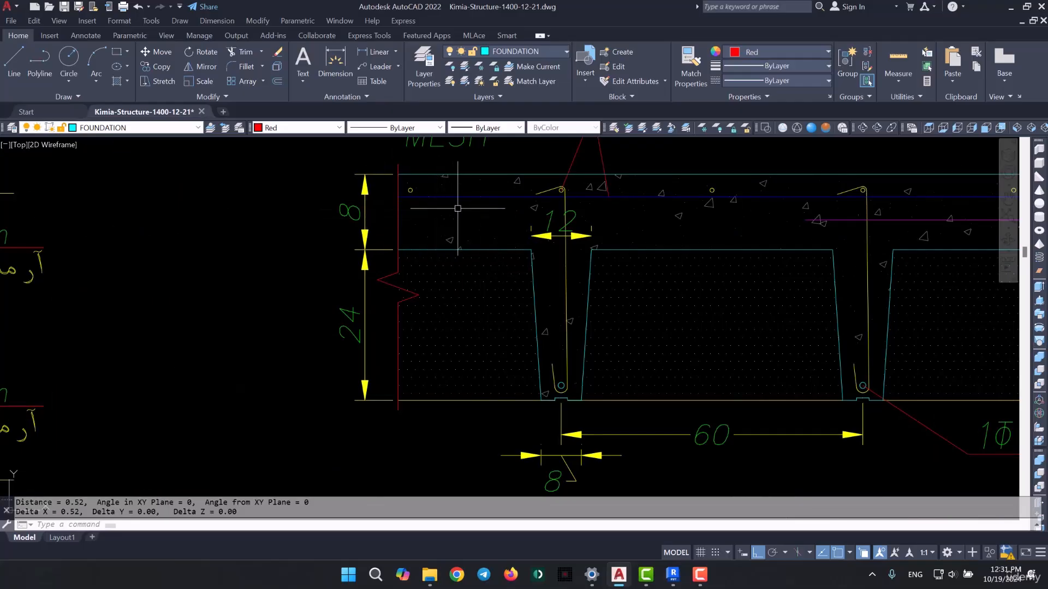
{"action": "scroll", "coordinate": [383, 234], "scroll_direction": "down", "scroll_amount": 3}
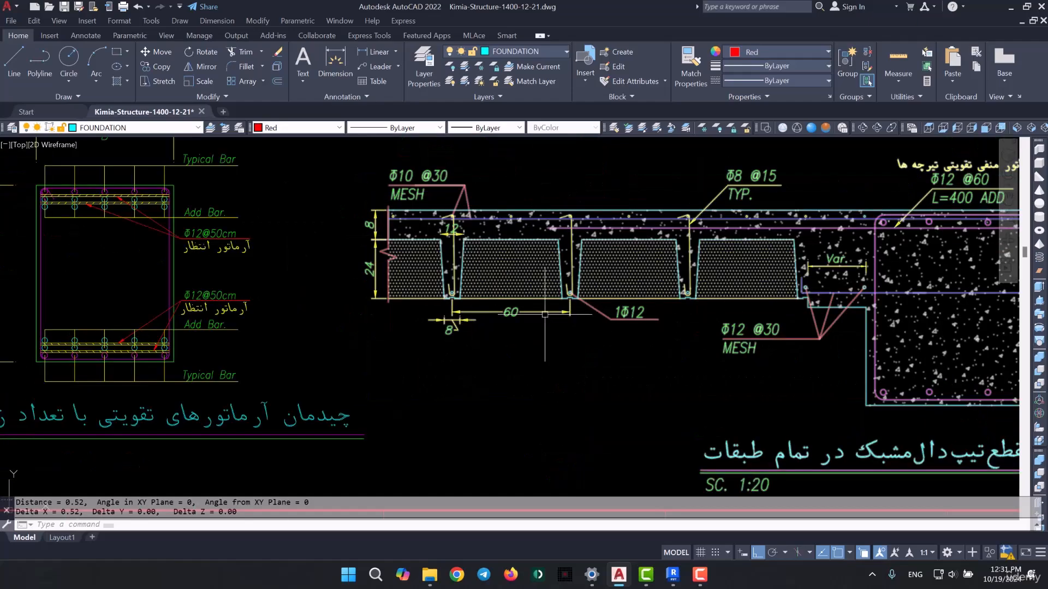
{"action": "scroll", "coordinate": [644, 420], "scroll_direction": "down", "scroll_amount": 2}
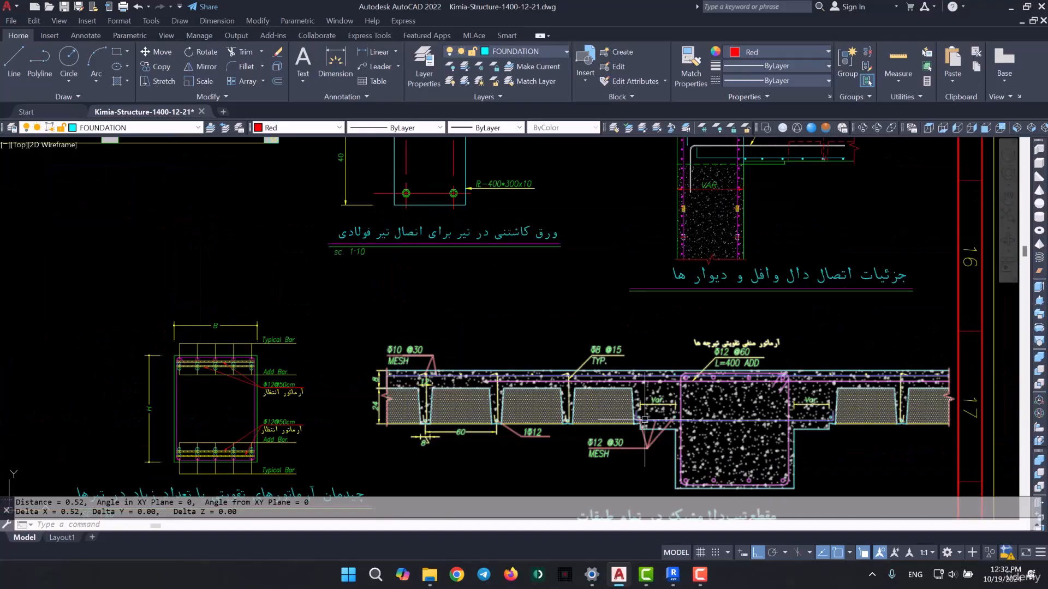
Switch to Revit and inspect the square waffle family in 3D from several angles
{"action": "left_click", "coordinate": [673, 574]}
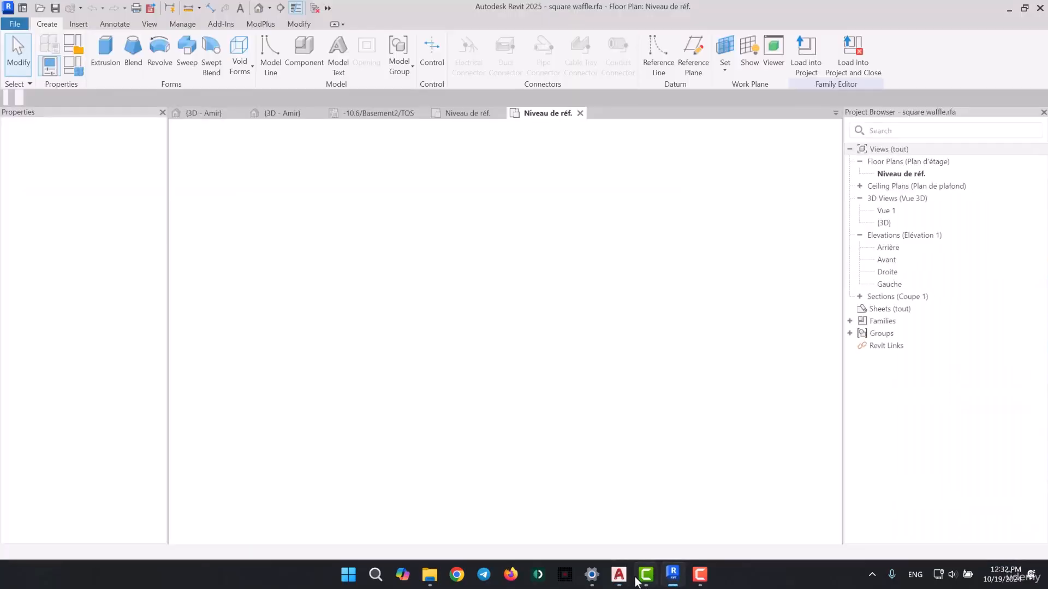
{"action": "left_click", "coordinate": [450, 113]}
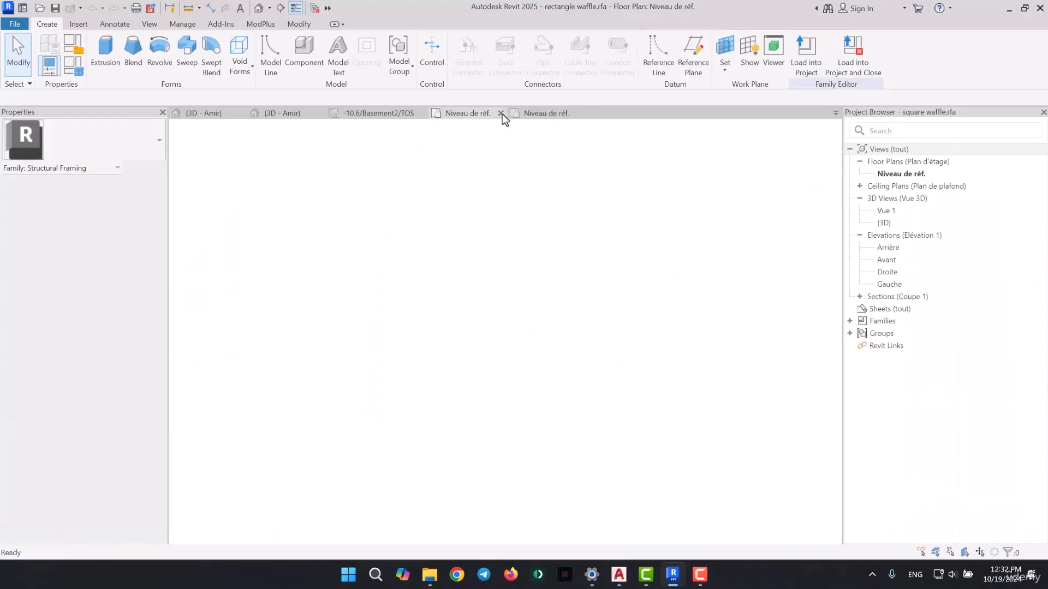
{"action": "left_click", "coordinate": [525, 114]}
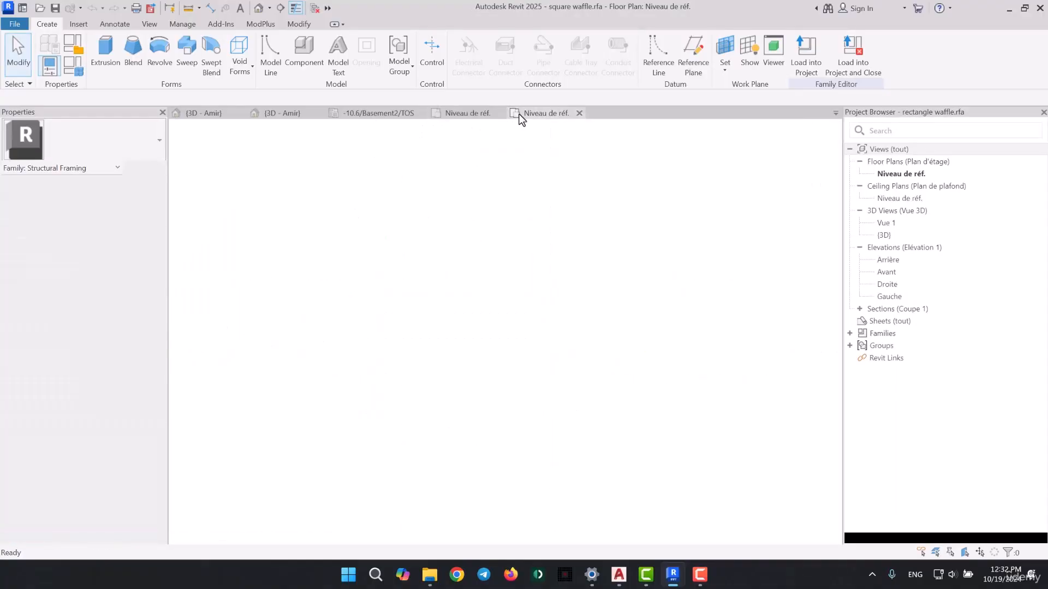
{"action": "scroll", "coordinate": [611, 443], "scroll_direction": "down", "scroll_amount": 5}
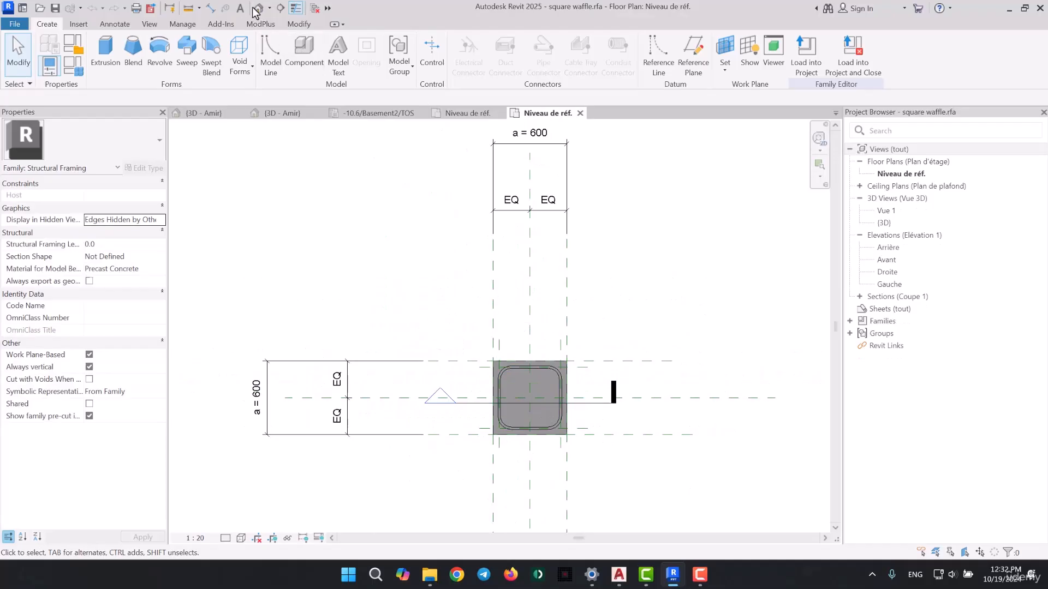
{"action": "middle_click_drag", "start_coordinate": [552, 364], "coordinate": [839, 440], "text": "shift"}
{"action": "middle_click_drag", "start_coordinate": [590, 402], "coordinate": [525, 224], "text": "shift"}
Examine the square waffle's dimensions and reference planes in the Niveau de réf. floor plan and the Arrière elevation
{"action": "left_click", "coordinate": [561, 111]}
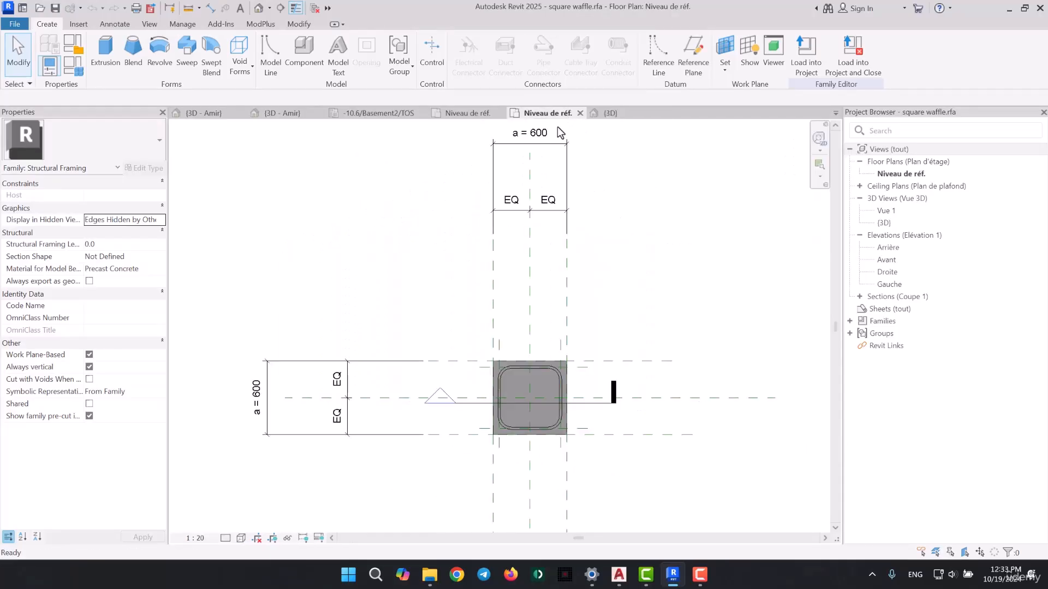
{"action": "scroll", "coordinate": [563, 336], "scroll_direction": "down", "scroll_amount": 2}
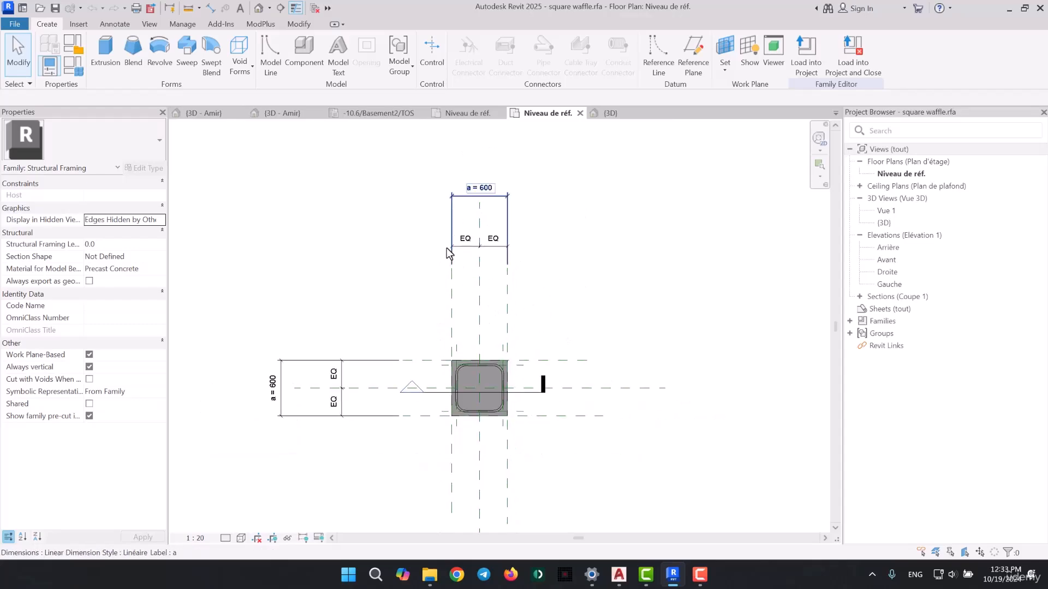
{"action": "scroll", "coordinate": [488, 382], "scroll_direction": "up", "scroll_amount": 2}
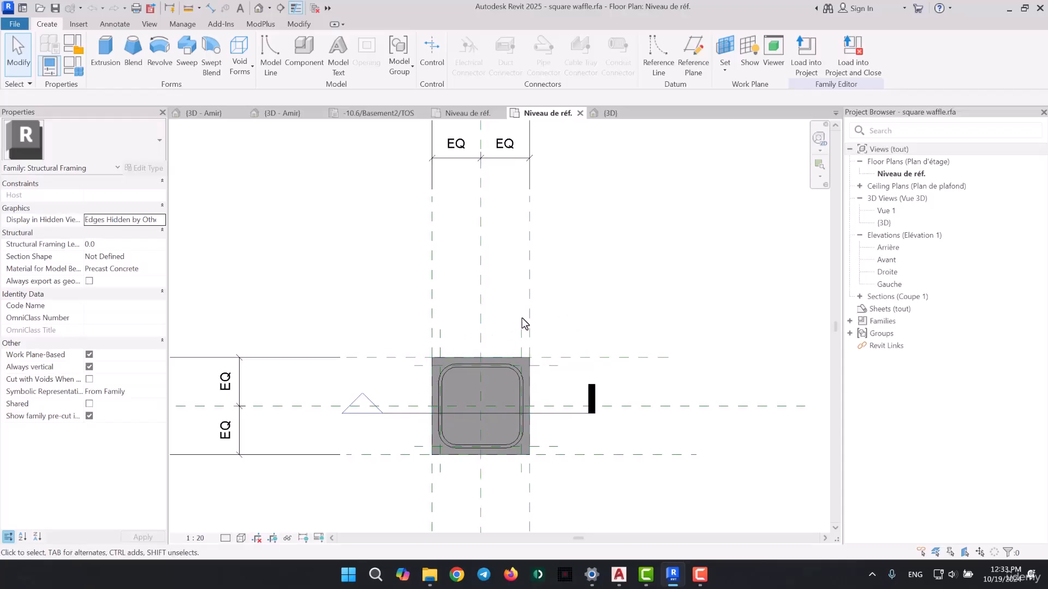
{"action": "scroll", "coordinate": [523, 325], "scroll_direction": "down", "scroll_amount": 2}
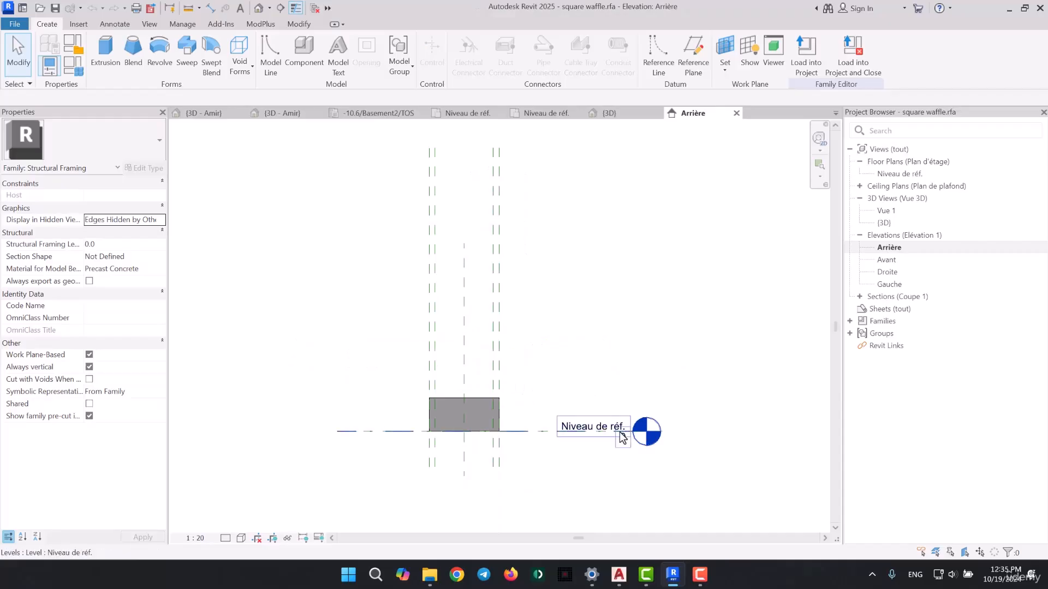
{"action": "scroll", "coordinate": [478, 408], "scroll_direction": "up", "scroll_amount": 2}
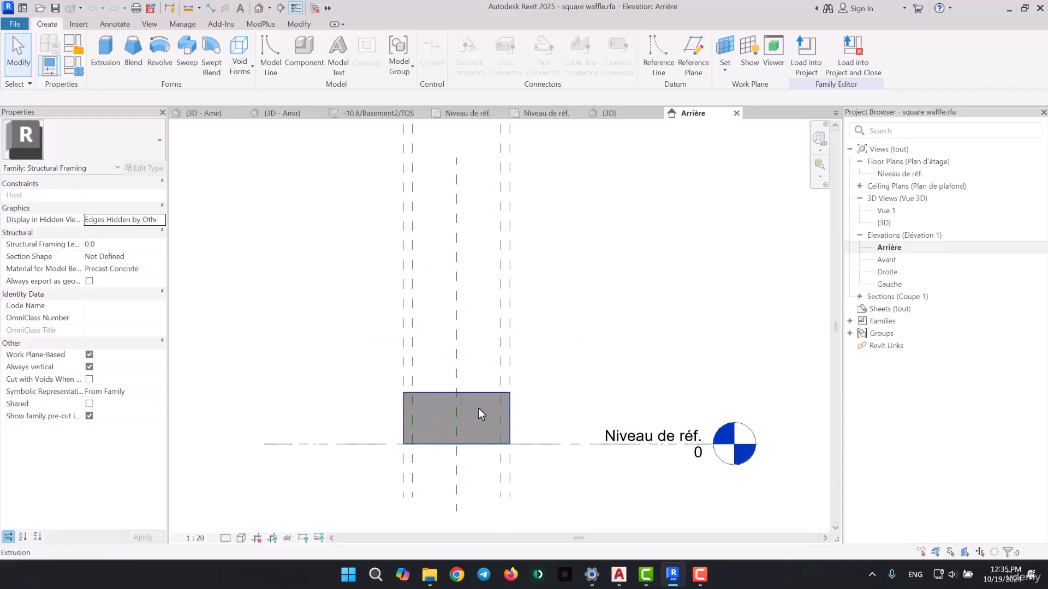
{"action": "scroll", "coordinate": [478, 408], "scroll_direction": "up", "scroll_amount": 1}
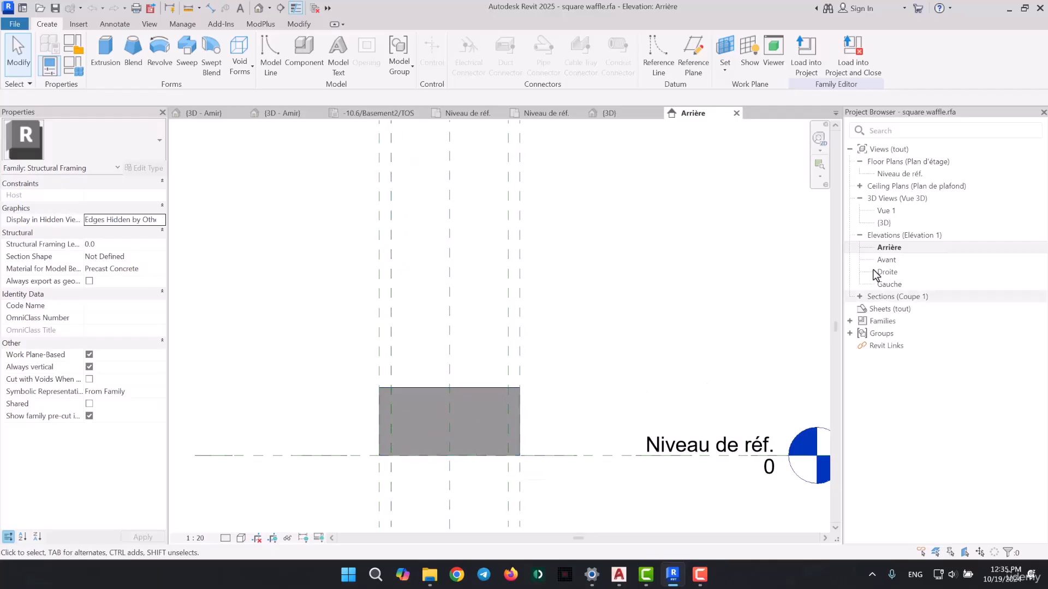
Return to the Niveau de réf. floor plan and review the family type parameters of W 90 without changing them
{"action": "double_click", "coordinate": [899, 174]}
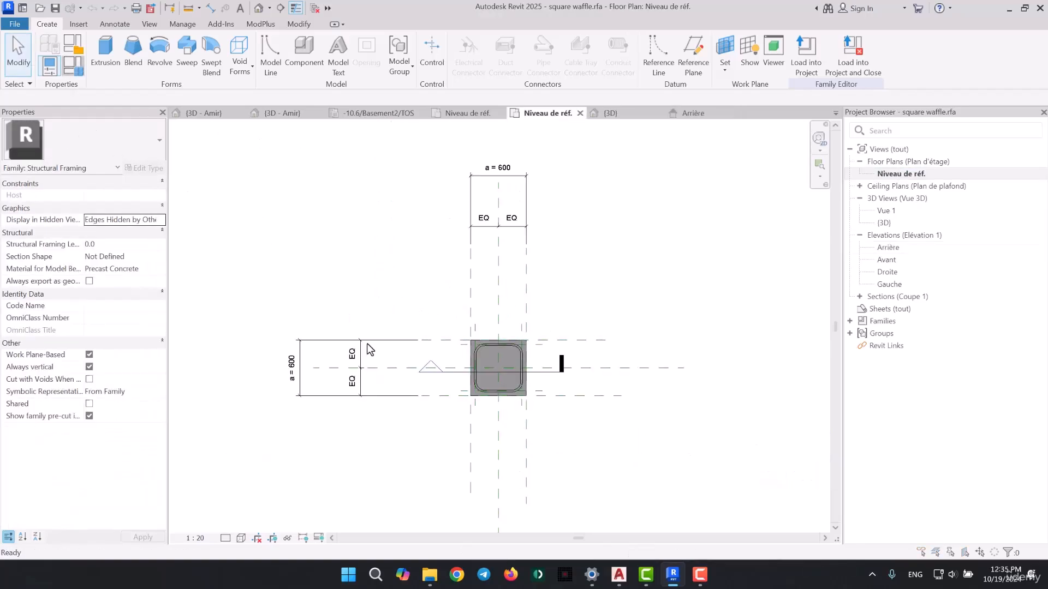
{"action": "key", "text": "f"}
{"action": "key", "text": "t"}
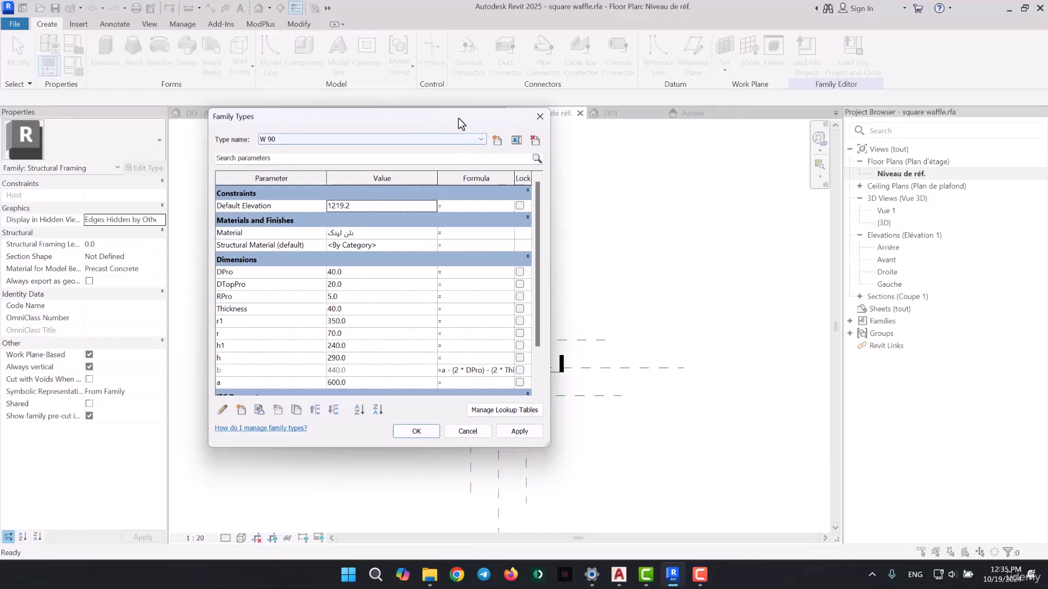
{"action": "left_click_drag", "start_coordinate": [459, 118], "coordinate": [834, 132]}
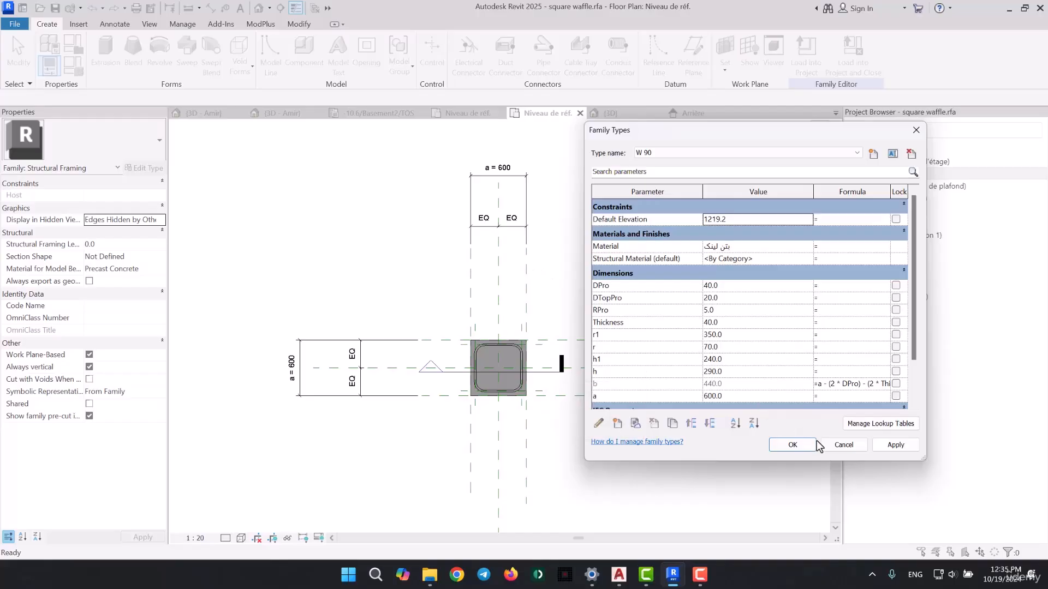
{"action": "left_click", "coordinate": [833, 449]}
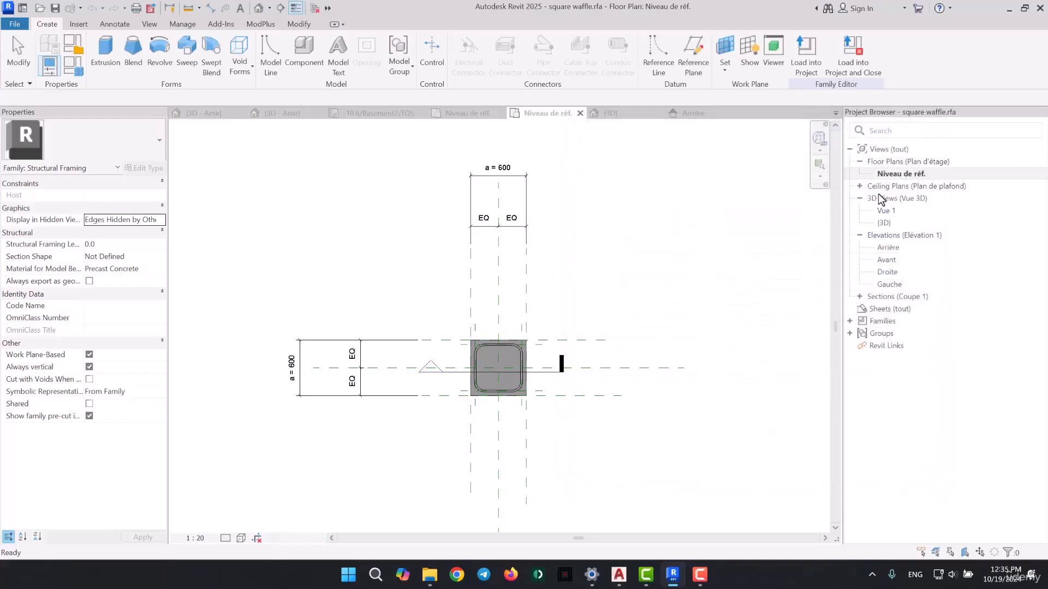
View the square waffle family in the Gauche, Droite and Avant elevations
{"action": "double_click", "coordinate": [899, 281]}
{"action": "double_click", "coordinate": [902, 274]}
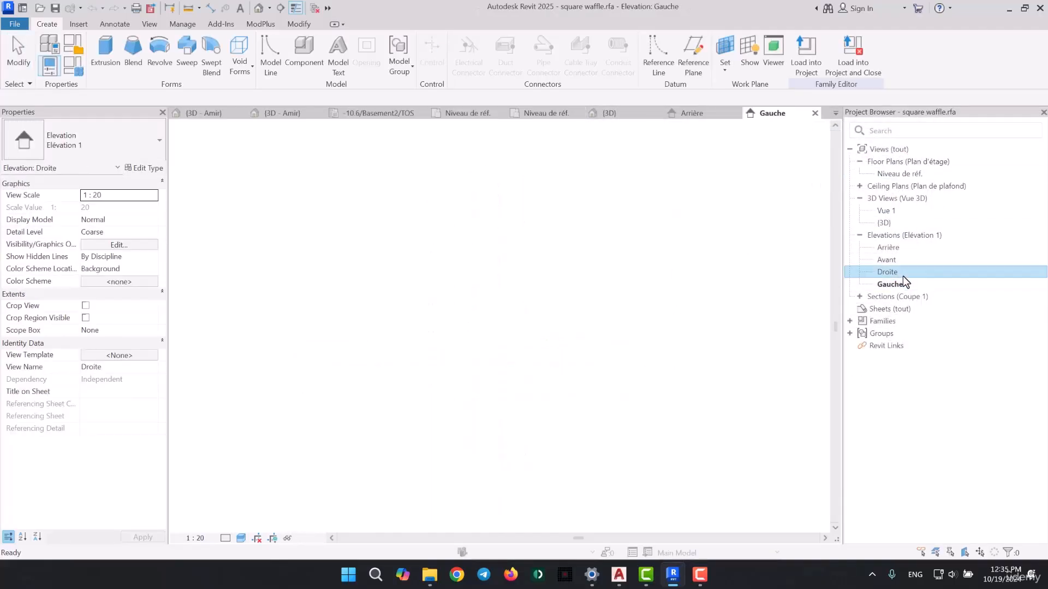
{"action": "double_click", "coordinate": [888, 261]}
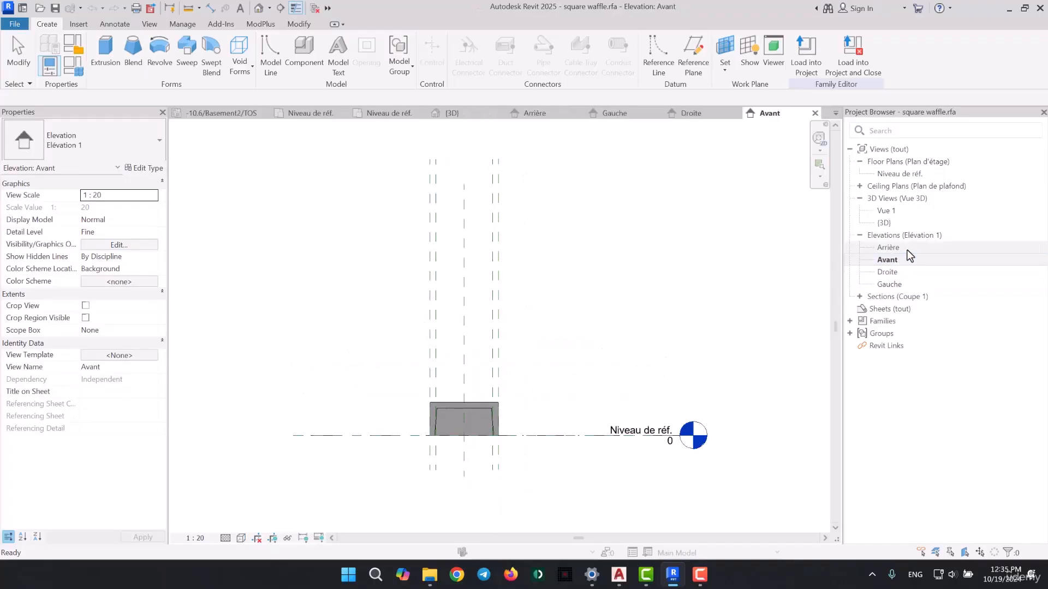
Open the Arrière elevation and set the family height parameter h of type W 90 to 350
{"action": "double_click", "coordinate": [890, 249]}
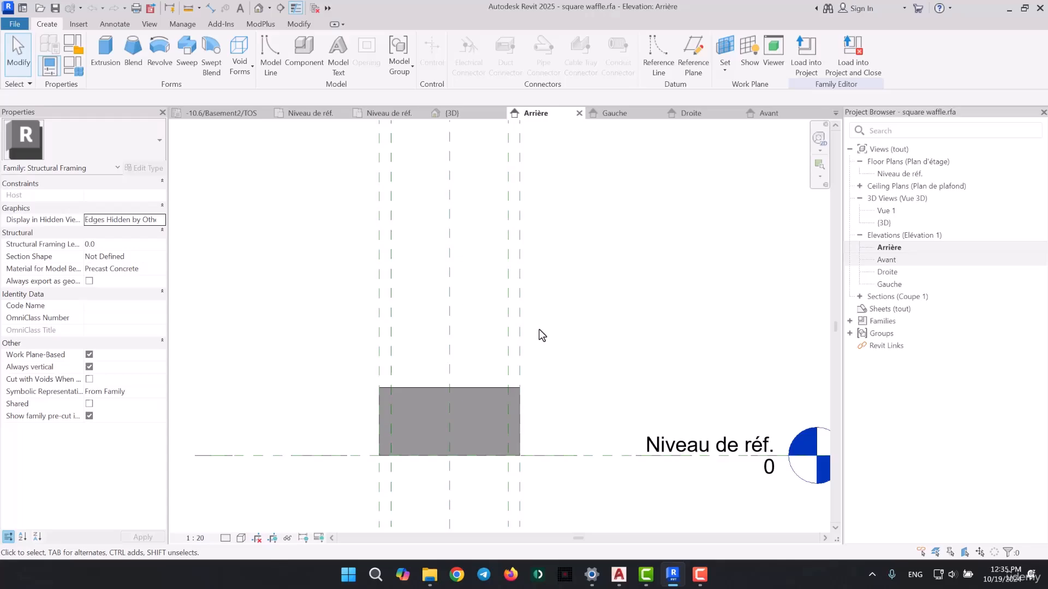
{"action": "scroll", "coordinate": [511, 322], "scroll_direction": "down", "scroll_amount": 3}
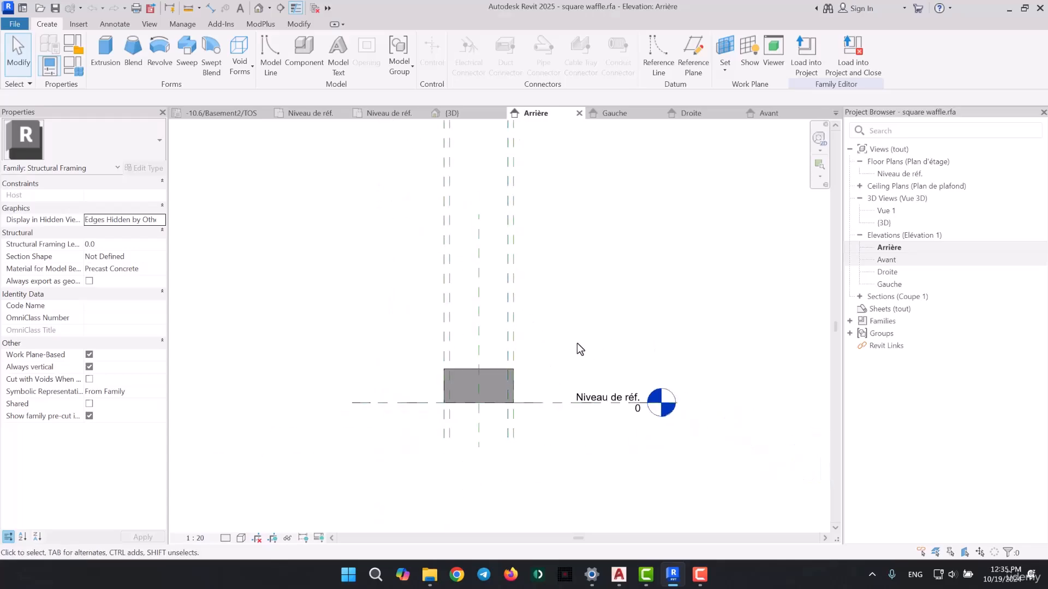
{"action": "middle_click_drag", "start_coordinate": [577, 342], "coordinate": [489, 372]}
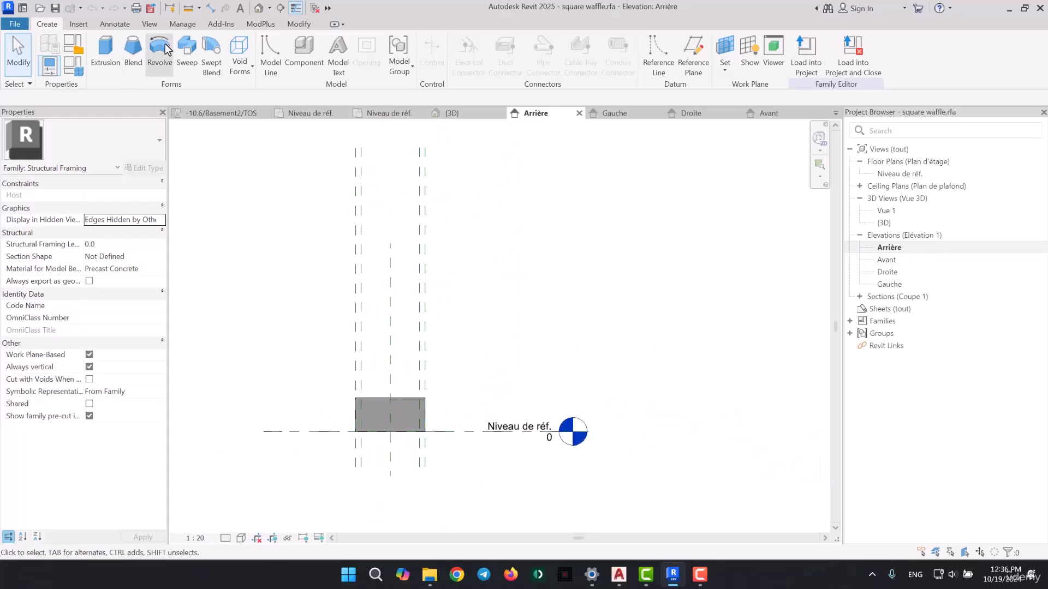
{"action": "left_click", "coordinate": [71, 65]}
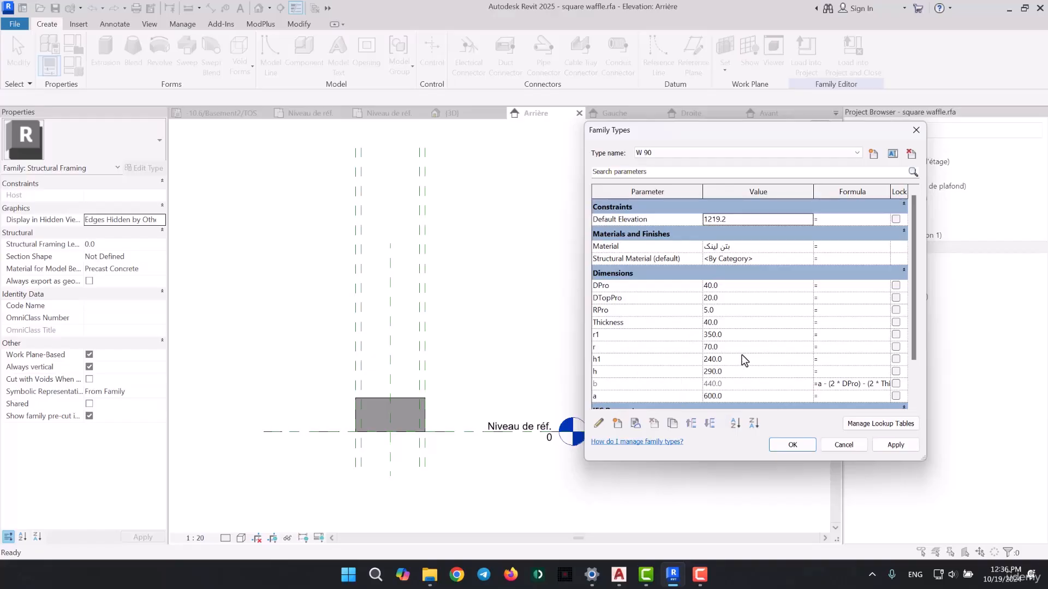
{"action": "left_click", "coordinate": [749, 371]}
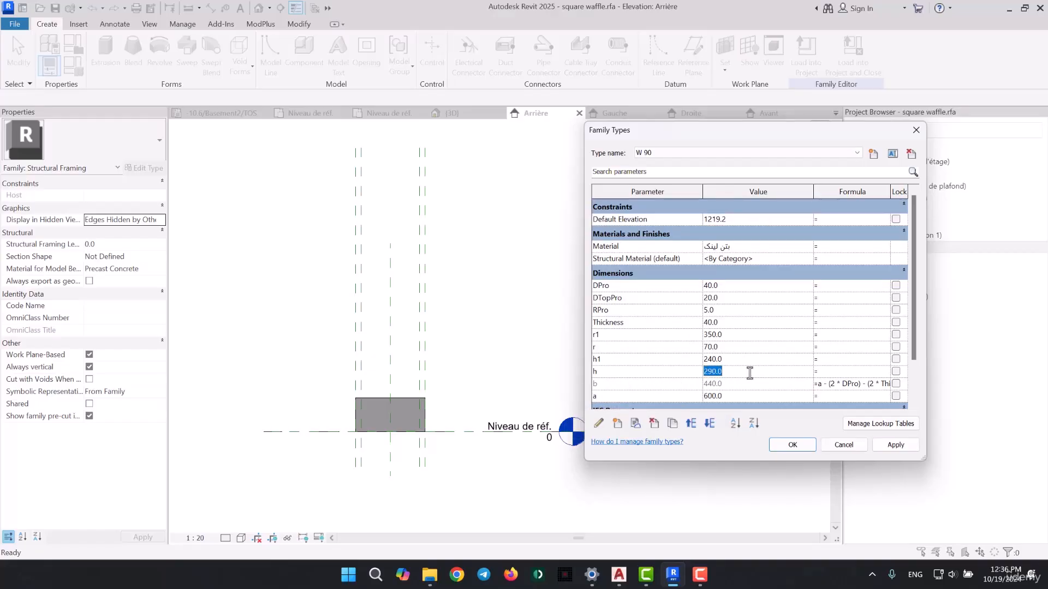
{"action": "type", "text": "350"}
{"action": "left_click", "coordinate": [903, 441]}
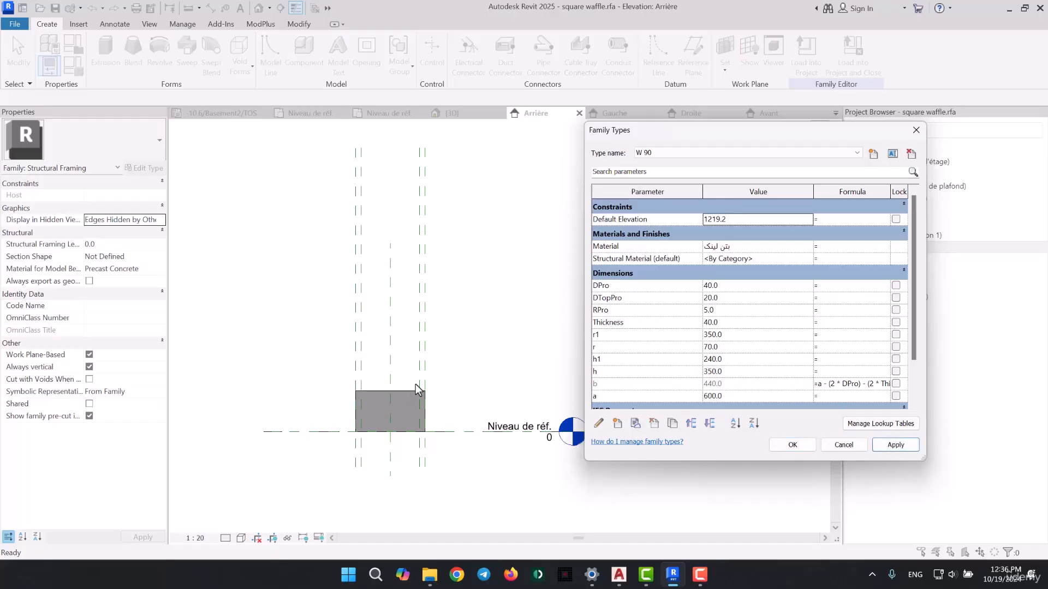
Set the void height parameter h1 to 280 and accept the family type changes
{"action": "left_click", "coordinate": [747, 360]}
{"action": "type", "text": "280"}
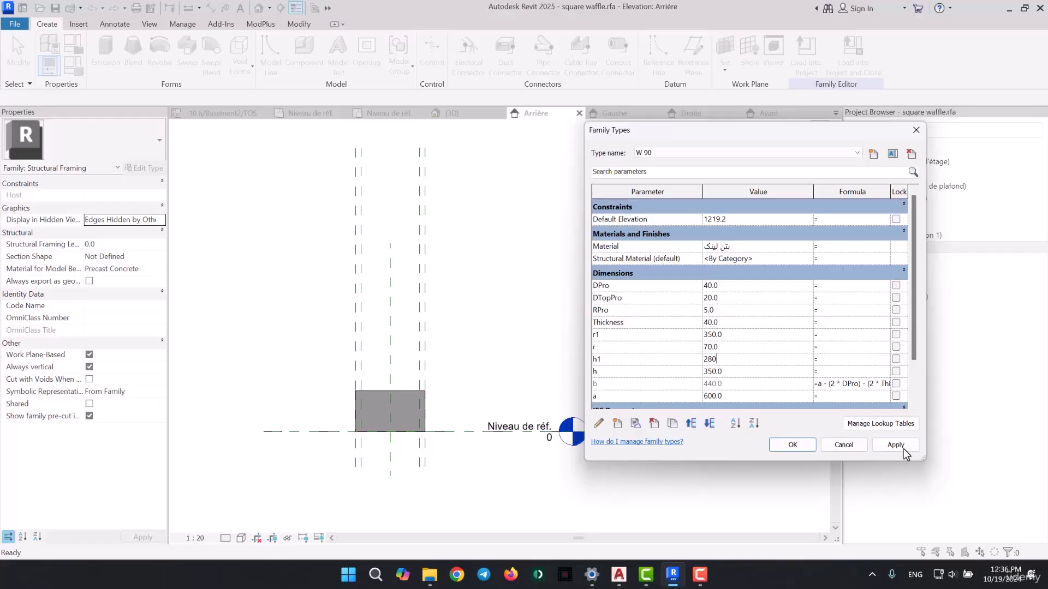
{"action": "left_click", "coordinate": [903, 451]}
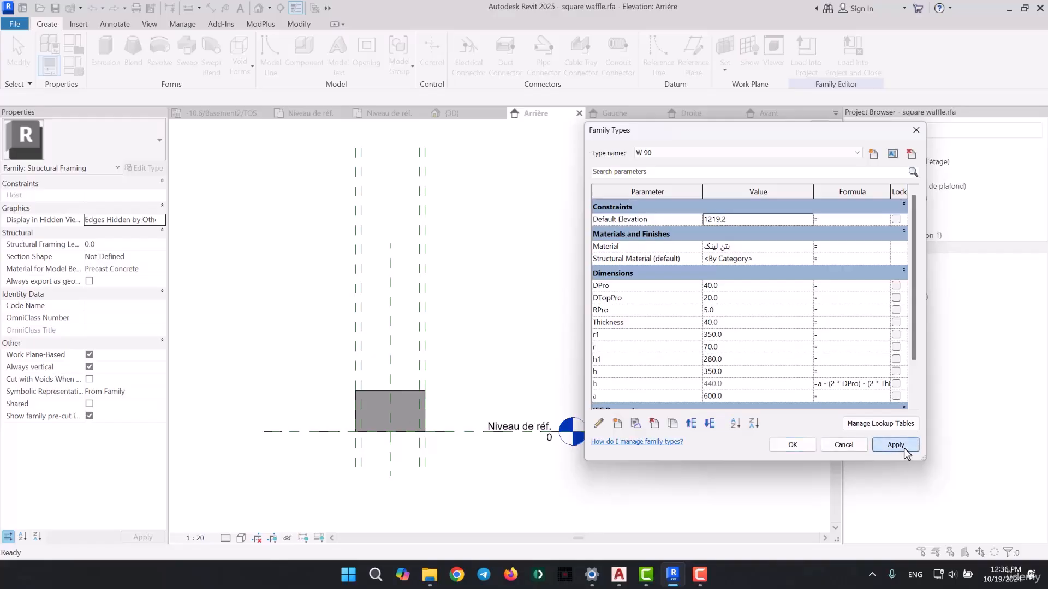
{"action": "left_click", "coordinate": [792, 445]}
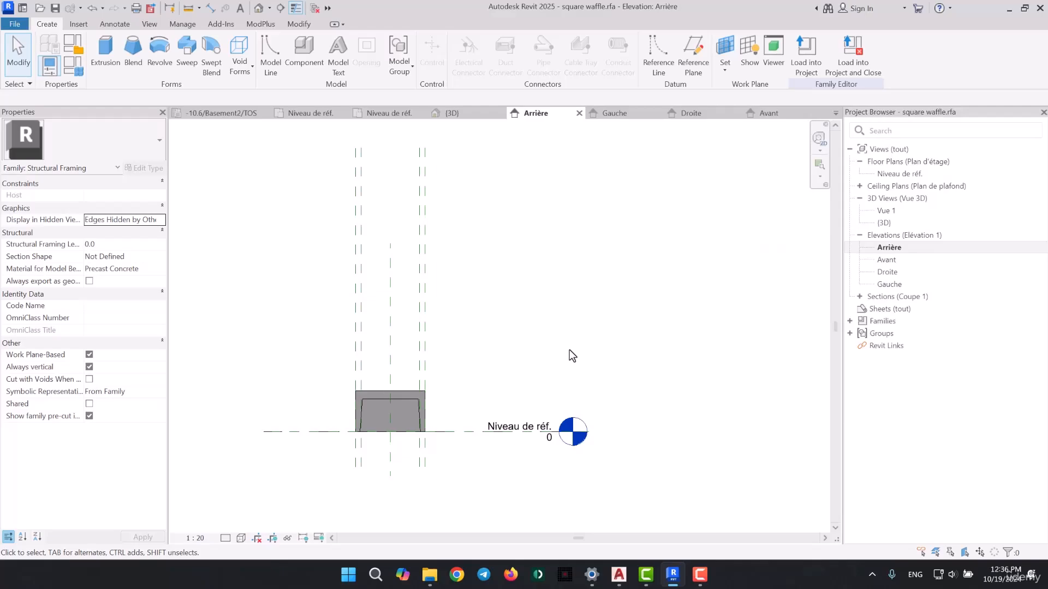
{"action": "scroll", "coordinate": [503, 386], "scroll_direction": "up", "scroll_amount": 2}
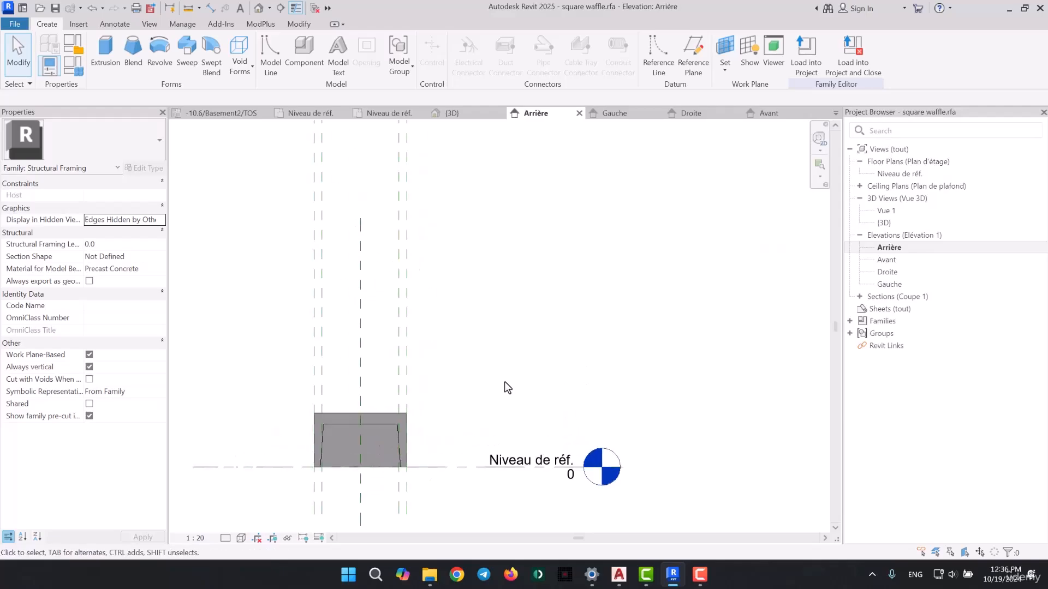
Set parameter h1 of W 90 to 300, apply it and check the void profile in the elevation
{"action": "left_click", "coordinate": [79, 69]}
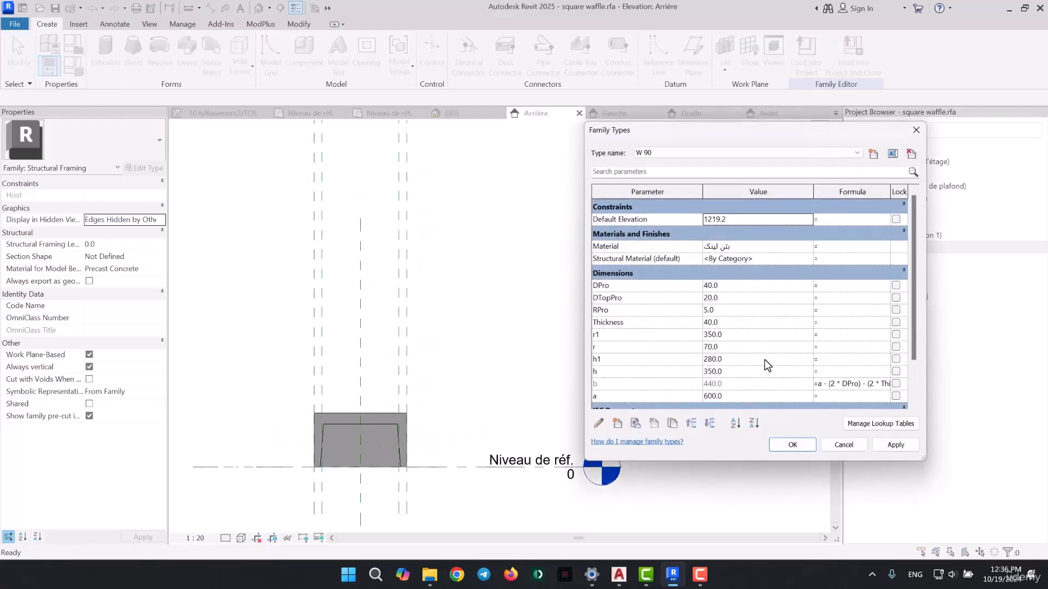
{"action": "left_click", "coordinate": [767, 360]}
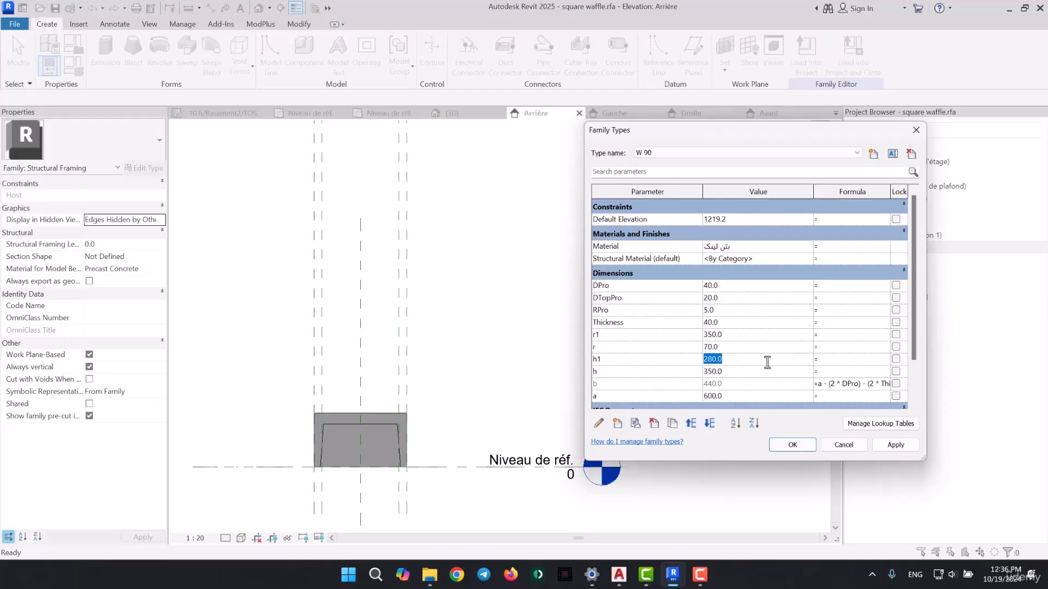
{"action": "type", "text": "300"}
{"action": "left_click", "coordinate": [895, 444]}
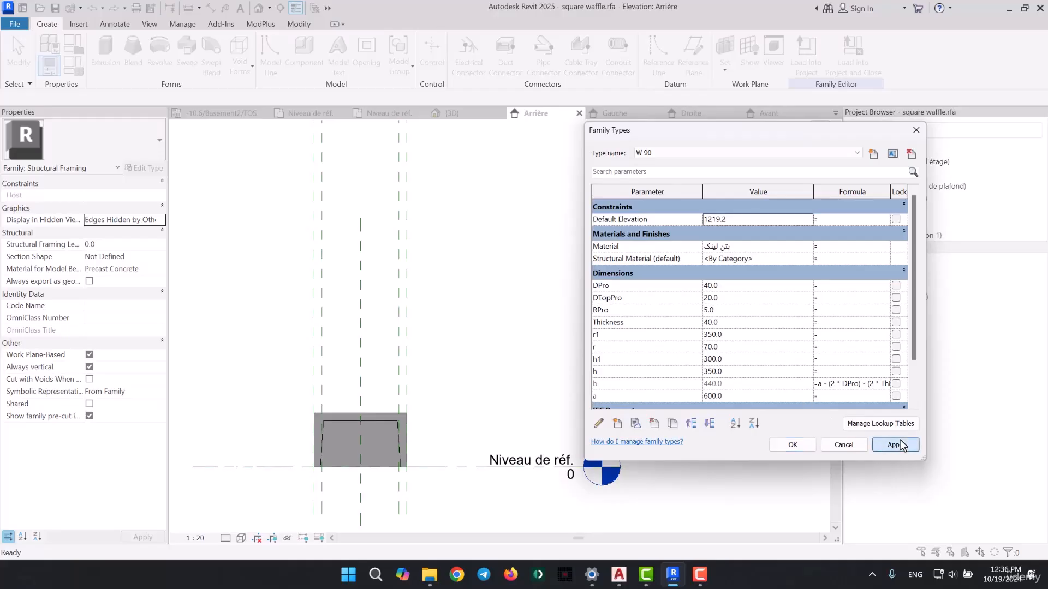
{"action": "left_click", "coordinate": [825, 446]}
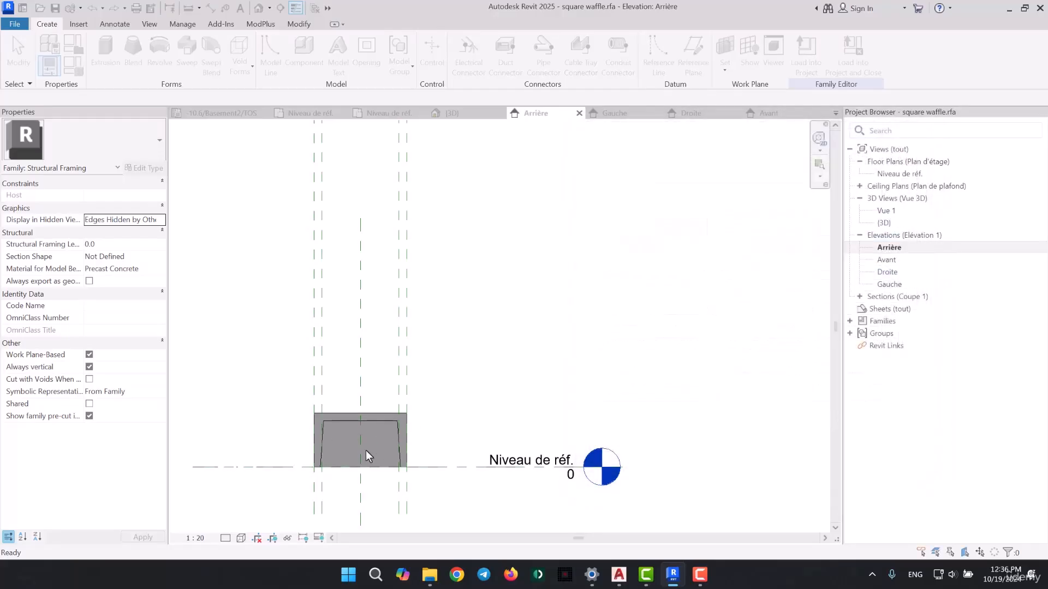
{"action": "scroll", "coordinate": [365, 450], "scroll_direction": "up", "scroll_amount": 3}
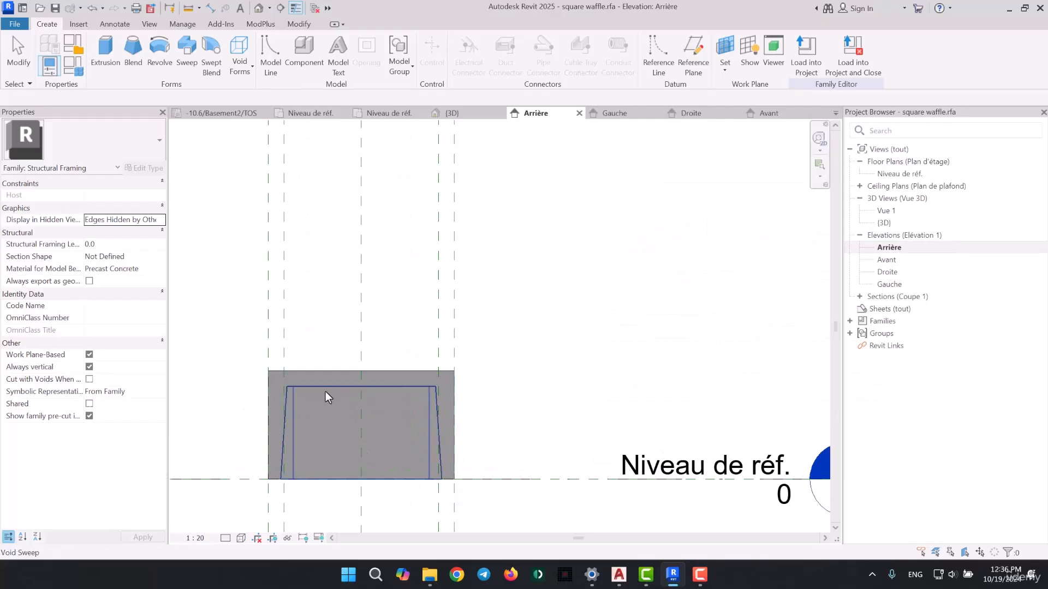
Switch to AutoCAD to examine the waffle slab section's dimensions, and return to the Arrière elevation in Revit
{"action": "left_click", "coordinate": [609, 580]}
{"action": "middle_click_drag", "start_coordinate": [577, 382], "coordinate": [564, 333]}
{"action": "scroll", "coordinate": [448, 382], "scroll_direction": "up", "scroll_amount": 4}
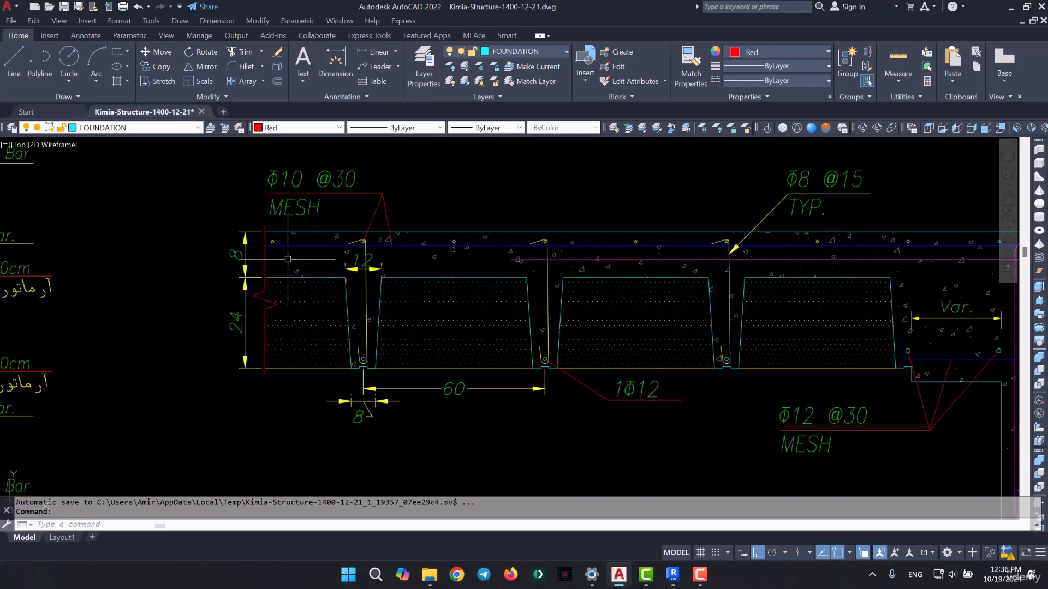
{"action": "left_click", "coordinate": [1012, 9]}
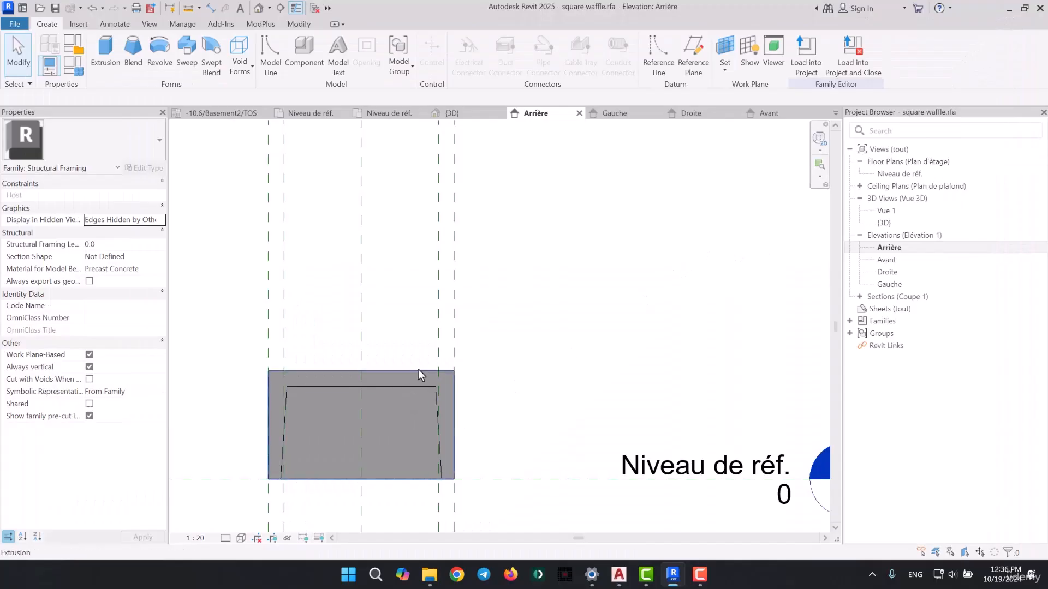
{"action": "scroll", "coordinate": [427, 360], "scroll_direction": "down", "scroll_amount": 1}
{"action": "middle_click_drag", "start_coordinate": [427, 360], "coordinate": [484, 332]}
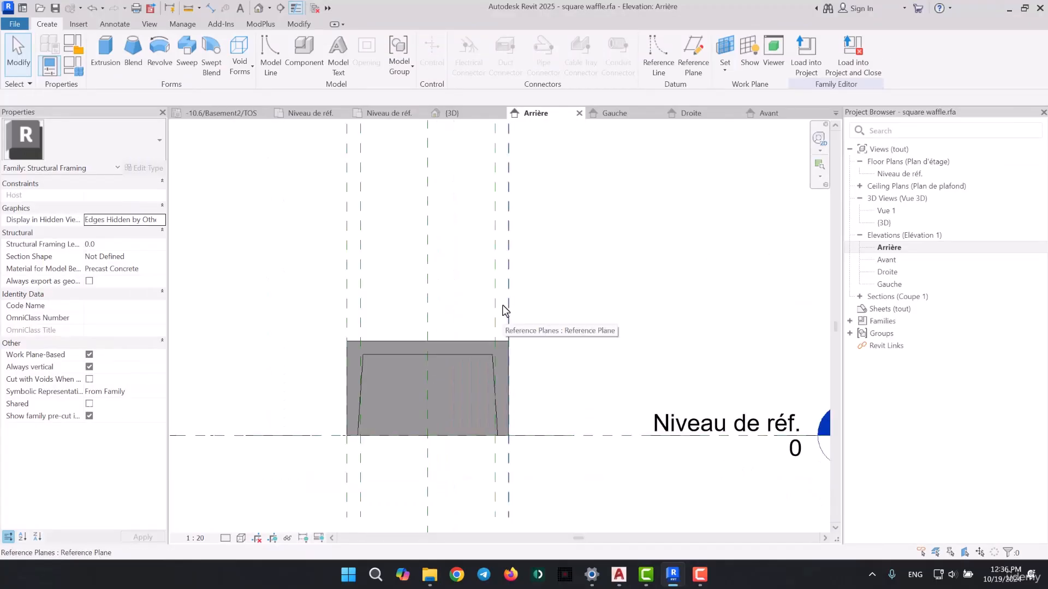
Set the corner radius parameter r of type W 90 to 50 and accept the change
{"action": "left_click", "coordinate": [70, 69]}
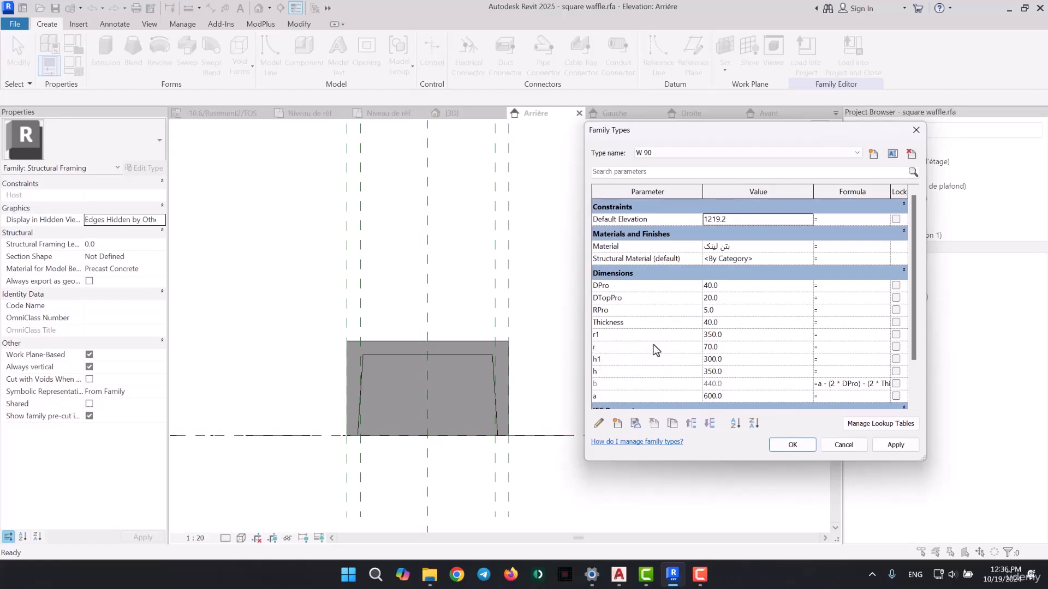
{"action": "left_click", "coordinate": [770, 352]}
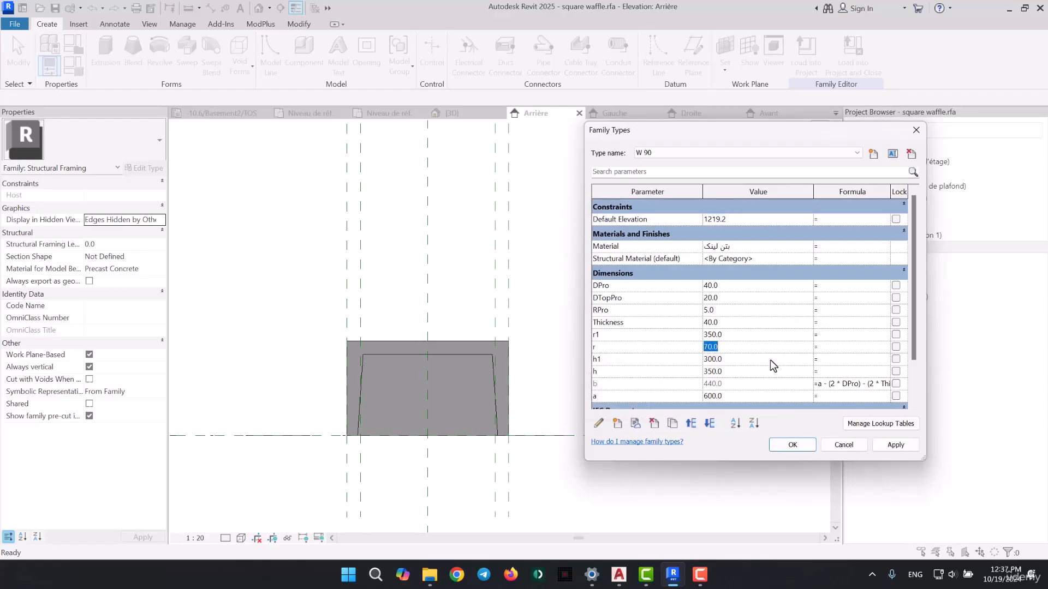
{"action": "type", "text": "50"}
{"action": "left_click", "coordinate": [903, 448]}
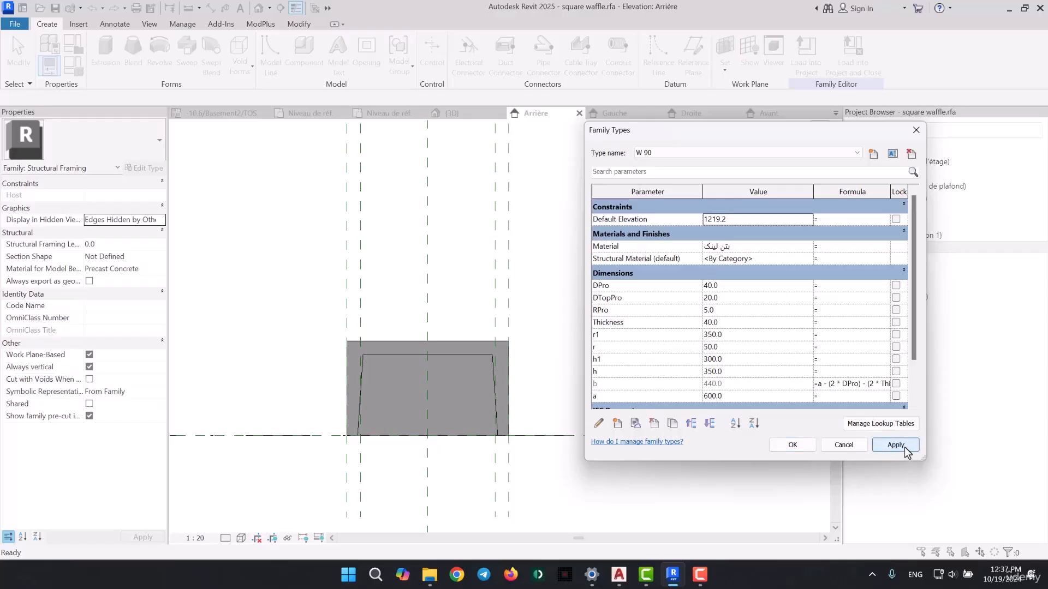
{"action": "left_click", "coordinate": [803, 446]}
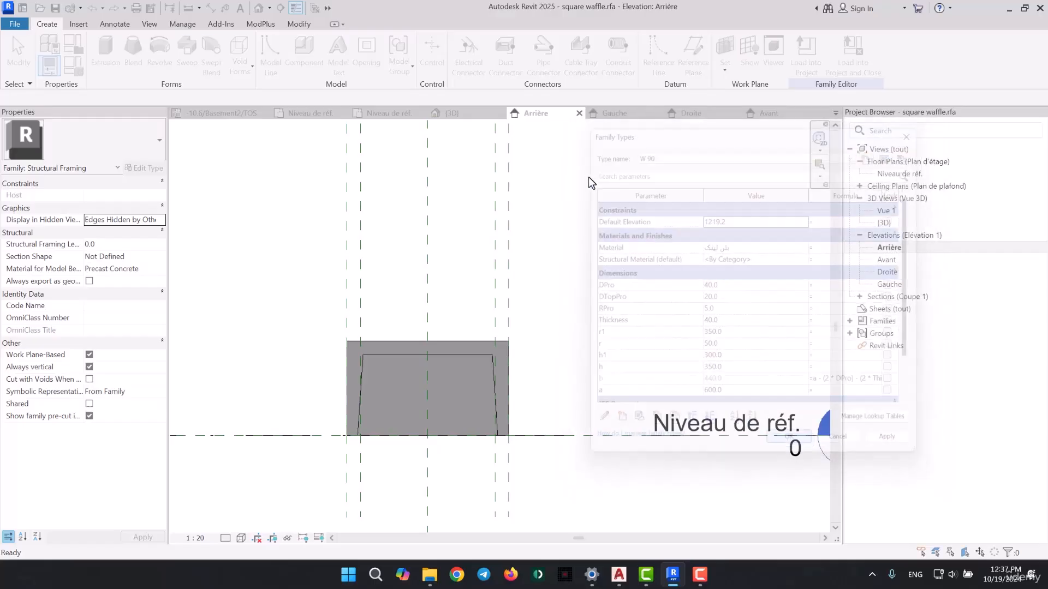
Inspect the waffle's rounded void corners in the 3D view and set radius r to 80
{"action": "left_click", "coordinate": [475, 115]}
{"action": "middle_click_drag", "start_coordinate": [620, 428], "coordinate": [584, 489], "text": "shift"}
{"action": "middle_click_drag", "start_coordinate": [666, 366], "coordinate": [655, 420], "text": "shift"}
{"action": "left_click", "coordinate": [73, 67]}
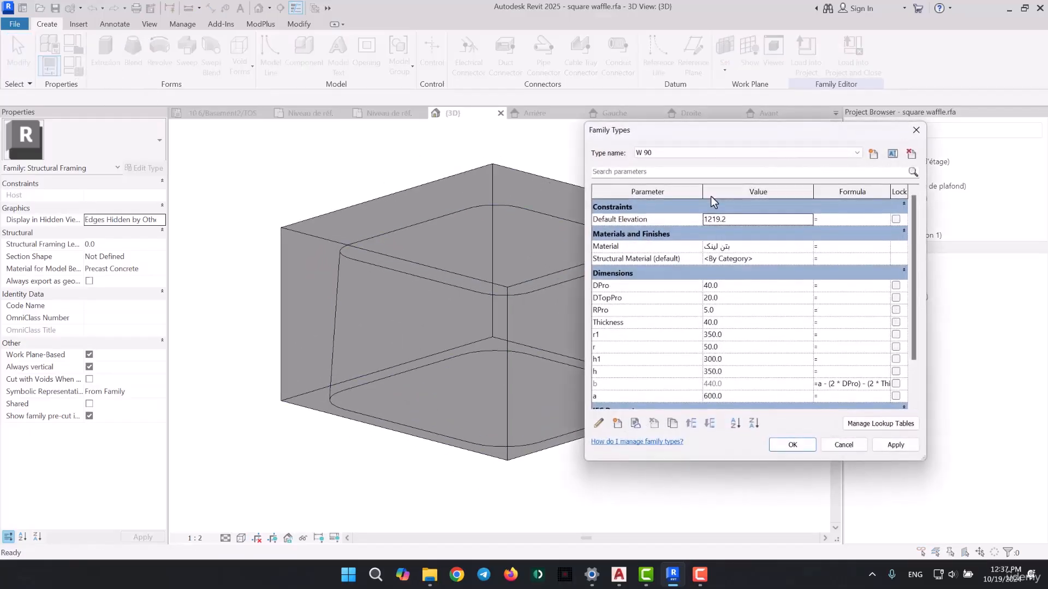
{"action": "left_click_drag", "start_coordinate": [747, 138], "coordinate": [914, 153]}
{"action": "left_click", "coordinate": [914, 363]}
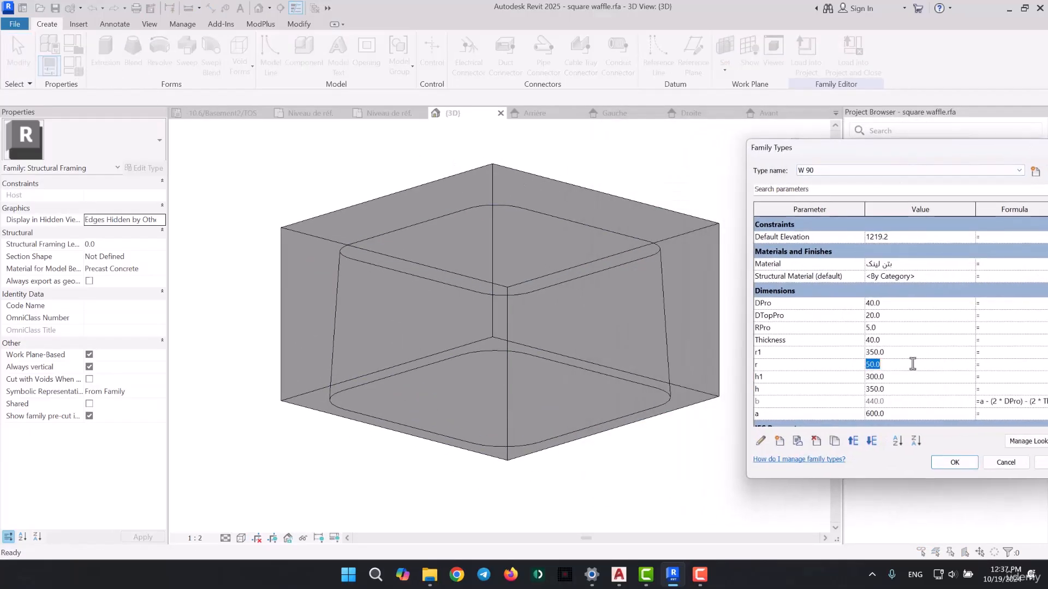
{"action": "type", "text": "80"}
{"action": "left_click", "coordinate": [963, 467]}
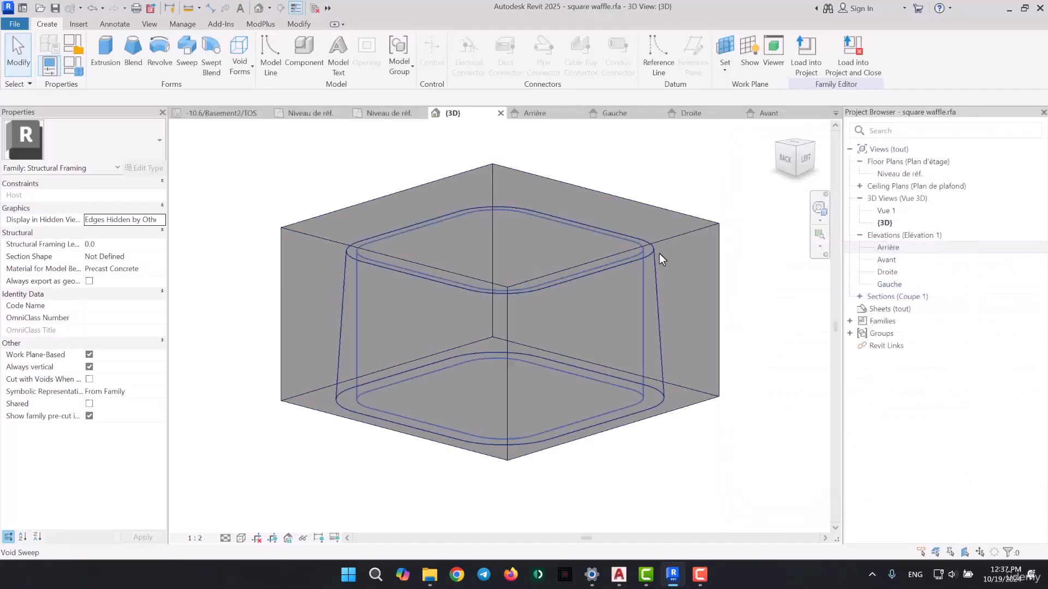
Open the Niveau de réf. floor plan and set the W 90 corner radius r to 100
{"action": "double_click", "coordinate": [897, 174]}
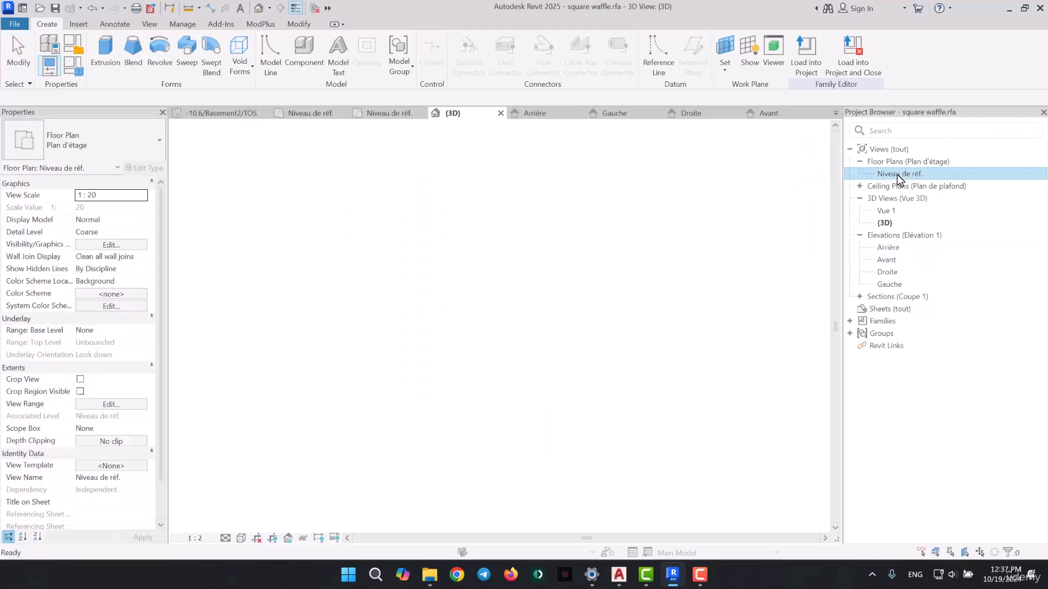
{"action": "left_click", "coordinate": [74, 65]}
{"action": "left_click_drag", "start_coordinate": [837, 152], "coordinate": [692, 159]}
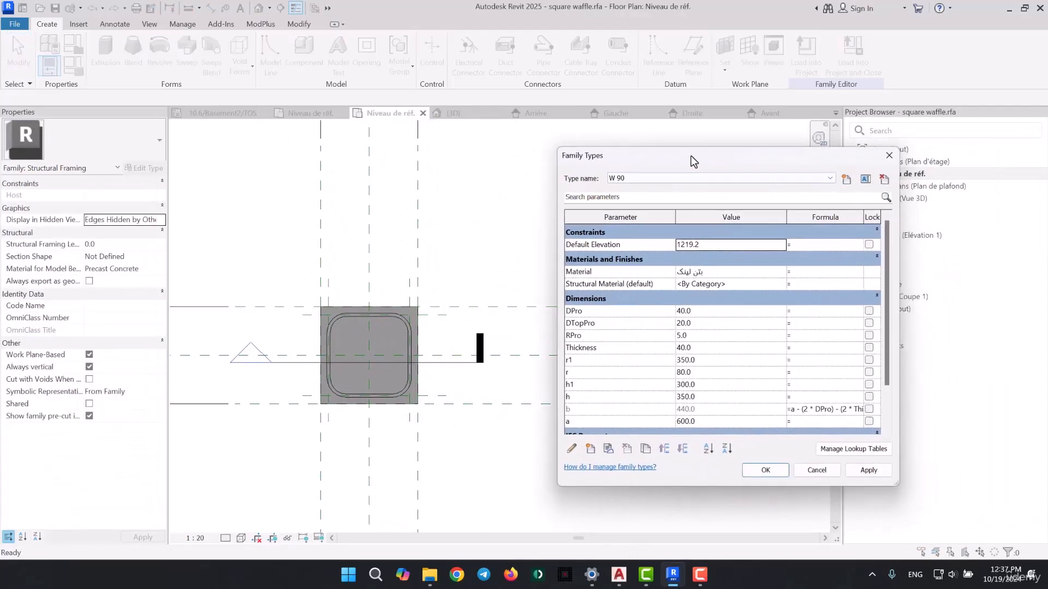
{"action": "left_click", "coordinate": [757, 374]}
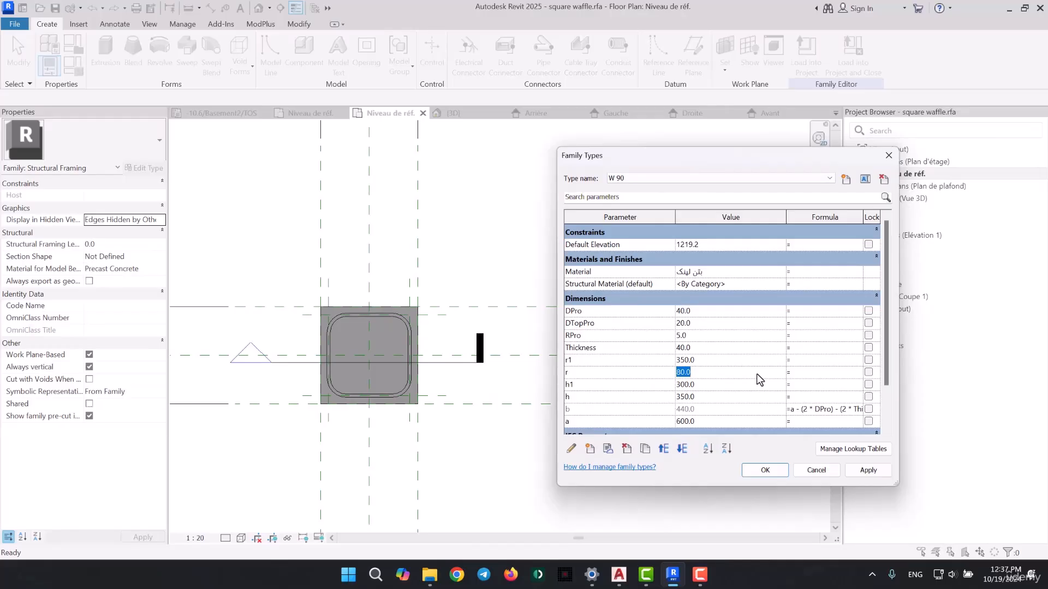
{"action": "type", "text": "100"}
{"action": "left_click", "coordinate": [867, 470]}
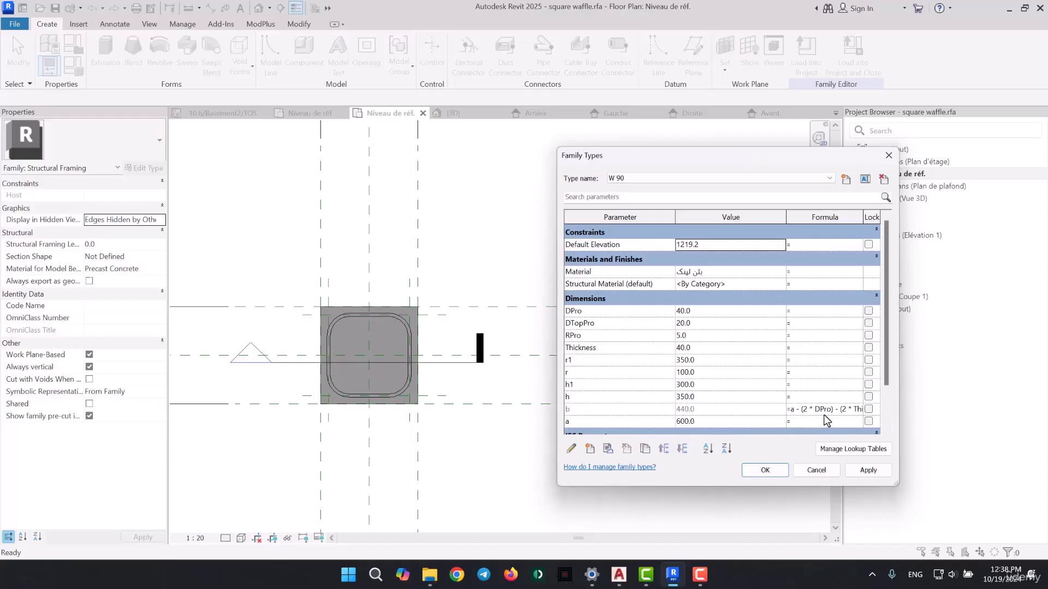
Review the formula of parameter b, then set the Thickness parameter to 60 and apply it
{"action": "left_click", "coordinate": [844, 409]}
{"action": "left_click_drag", "start_coordinate": [844, 409], "coordinate": [879, 410]}
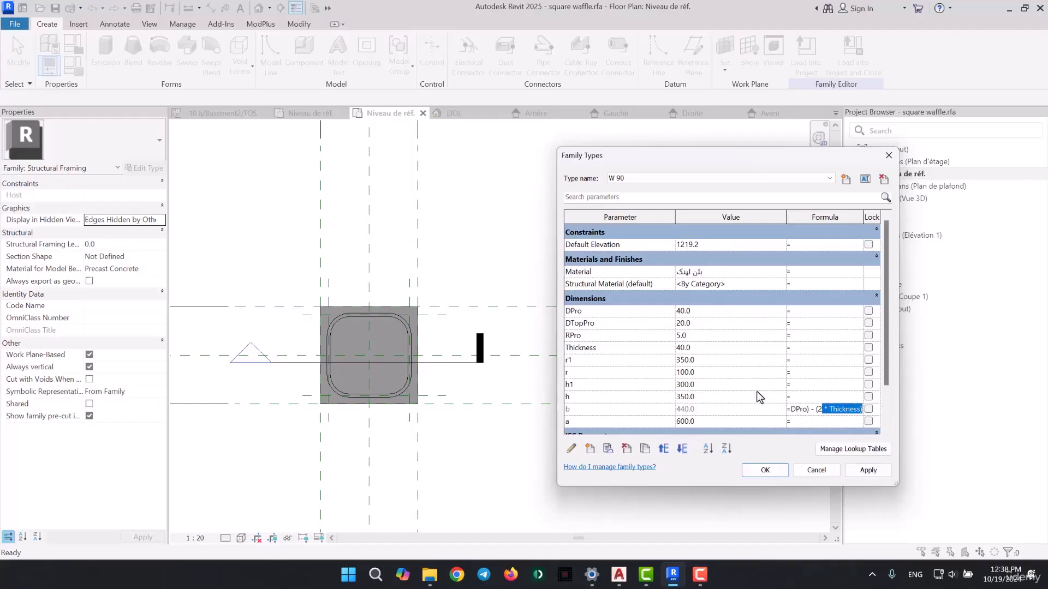
{"action": "left_click", "coordinate": [599, 346]}
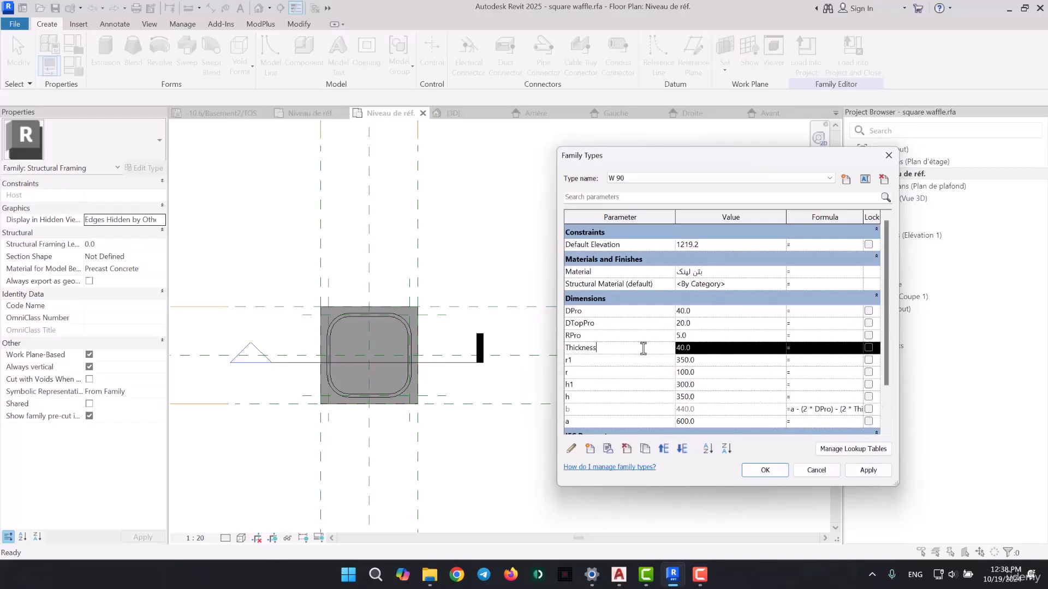
{"action": "left_click", "coordinate": [720, 352]}
{"action": "type", "text": "60"}
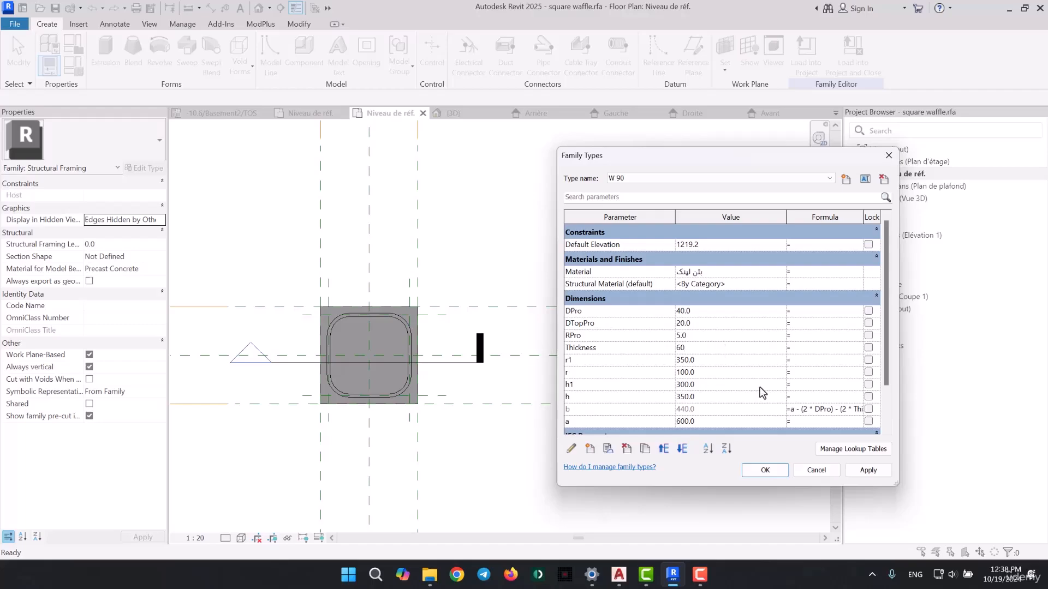
{"action": "left_click", "coordinate": [861, 469]}
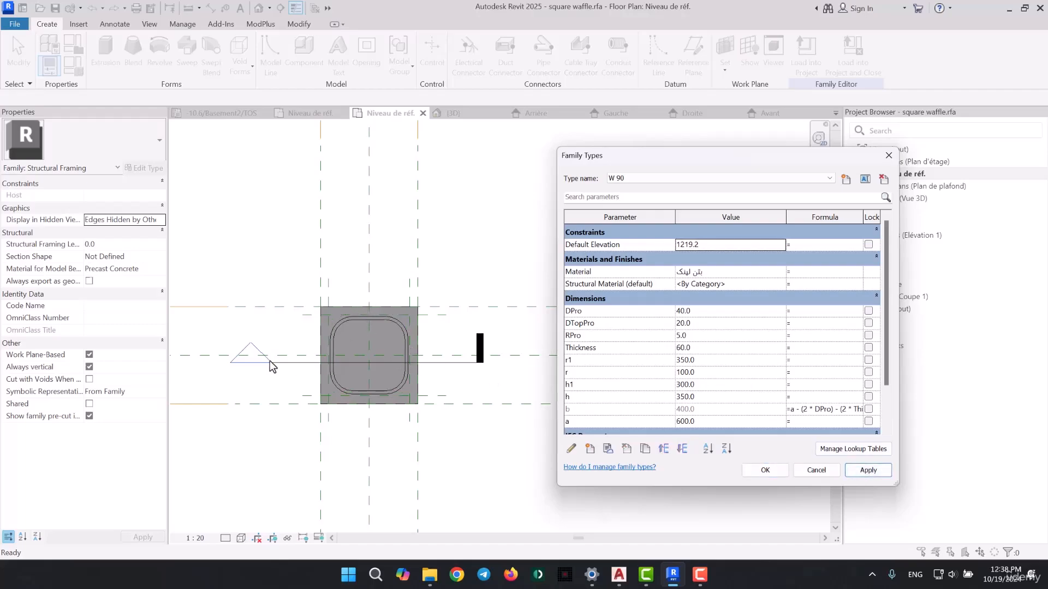
Set the Thickness parameter of W 90 to 20 and apply it to the waffle
{"action": "left_click", "coordinate": [706, 347]}
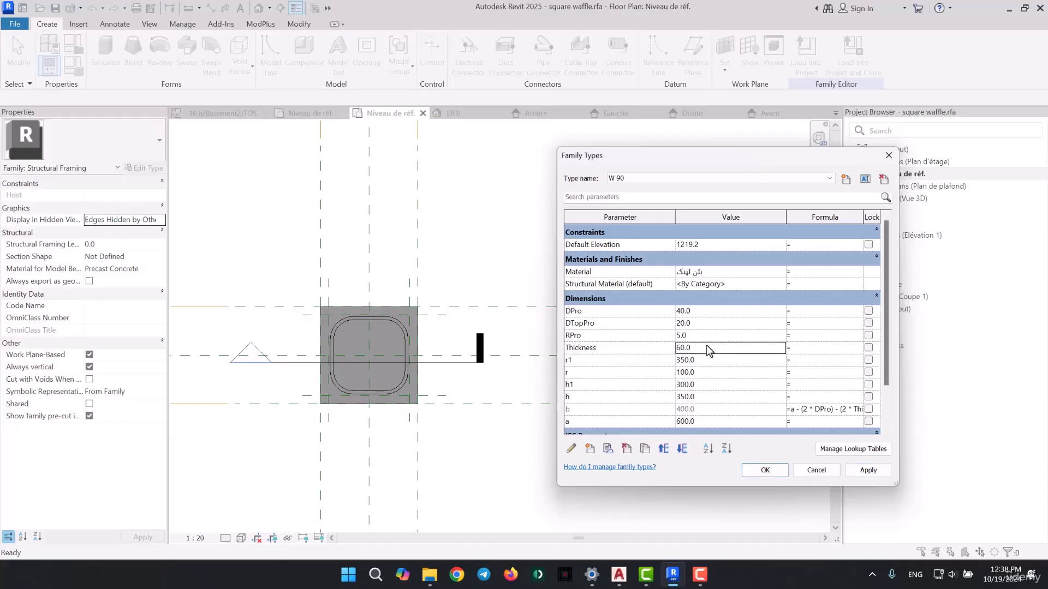
{"action": "type", "text": "20"}
{"action": "left_click", "coordinate": [868, 470]}
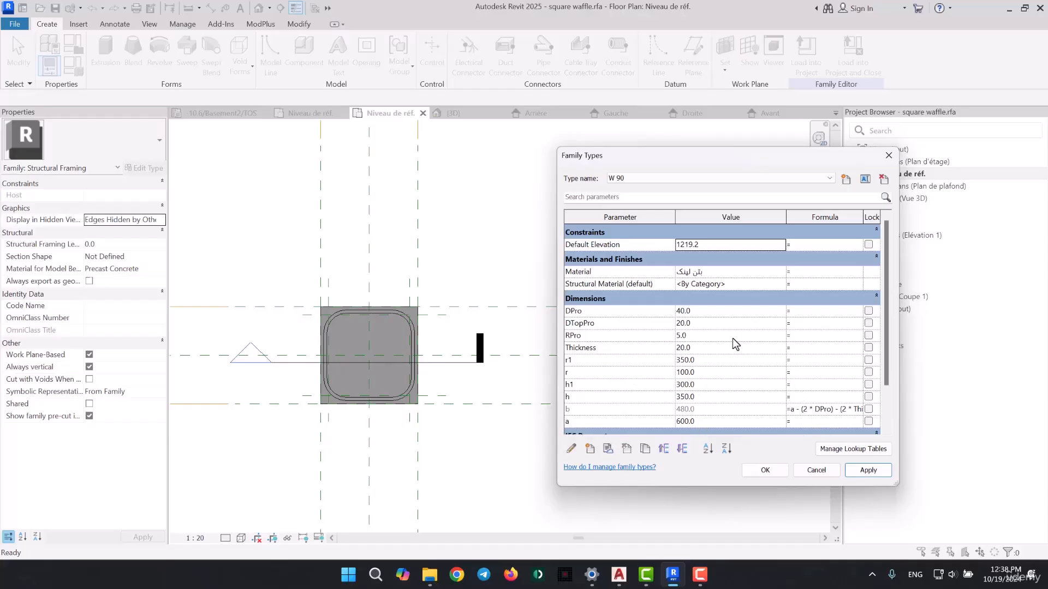
Set the DPro parameter of W 90 to 60, apply it and confirm the family types
{"action": "left_click", "coordinate": [718, 312]}
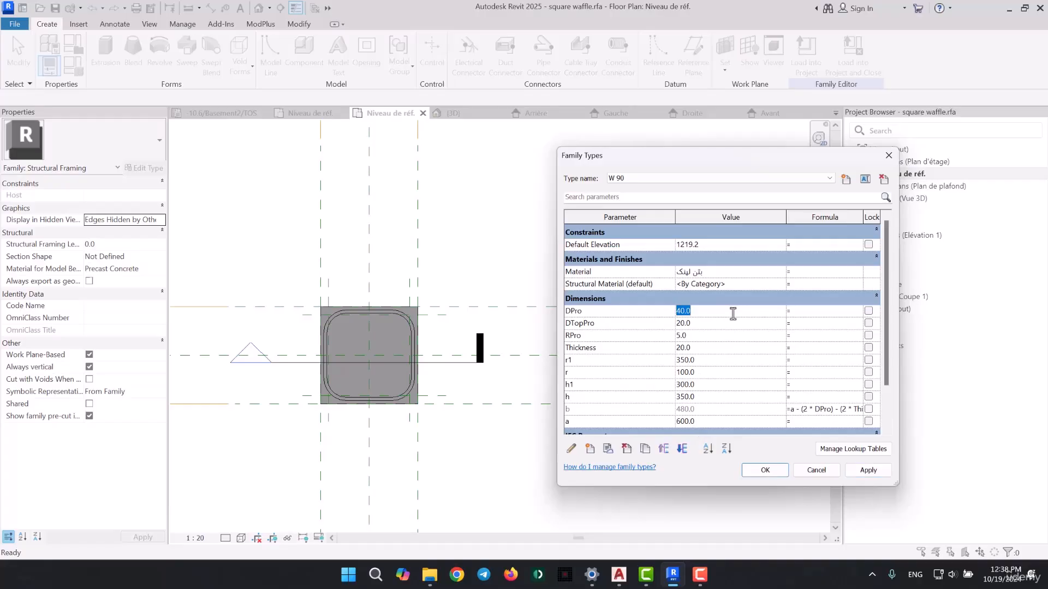
{"action": "type", "text": "60"}
{"action": "left_click", "coordinate": [869, 470]}
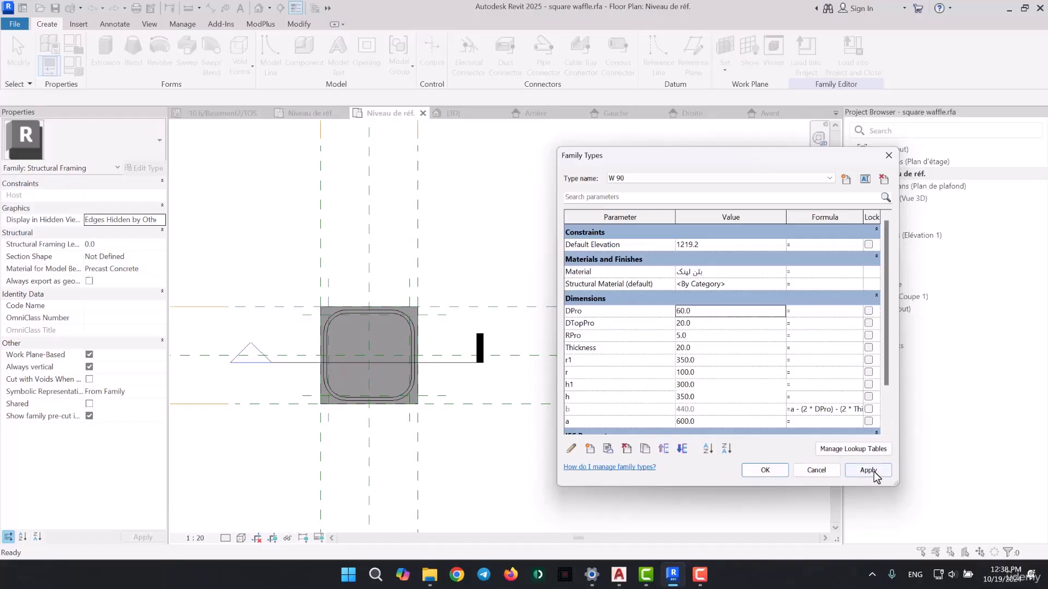
{"action": "left_click", "coordinate": [765, 471]}
Switch to the 3D view of the square waffle and apply a DPro value of 50
{"action": "left_click", "coordinate": [446, 113]}
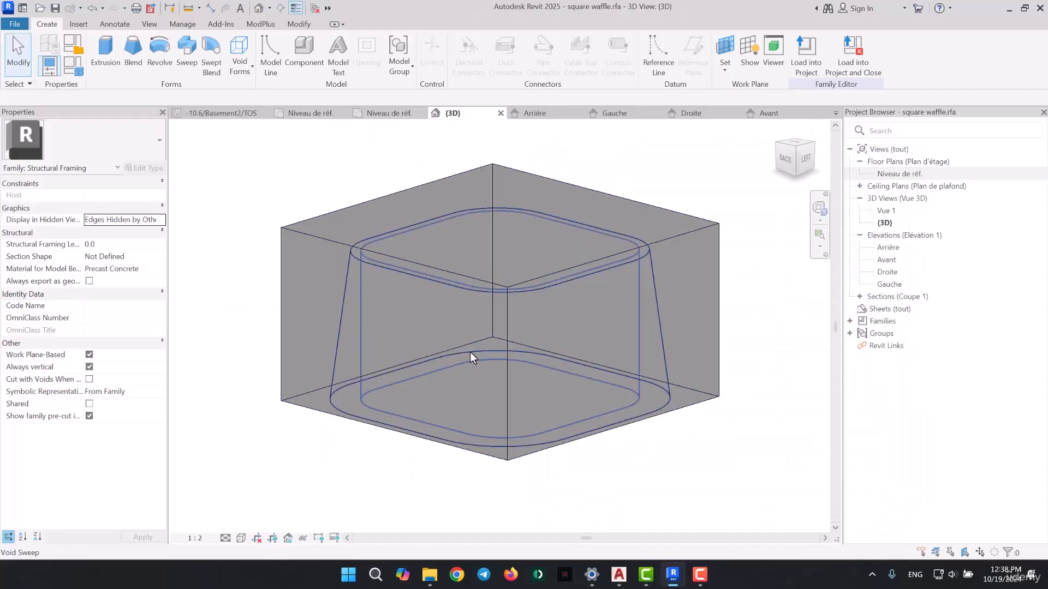
{"action": "scroll", "coordinate": [437, 363], "scroll_direction": "up", "scroll_amount": 4}
{"action": "left_click", "coordinate": [78, 70]}
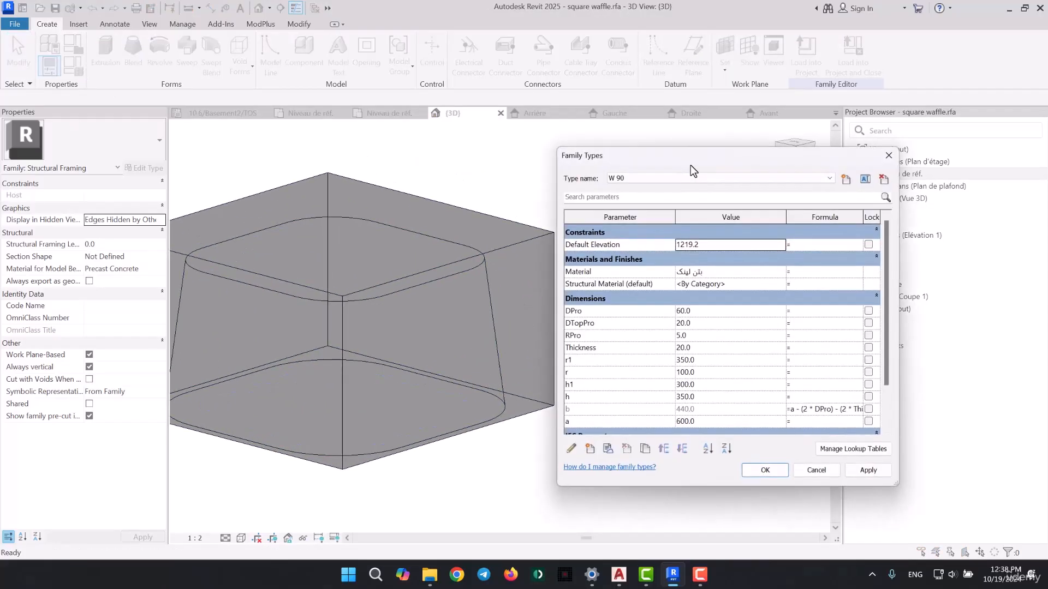
{"action": "left_click", "coordinate": [762, 295]}
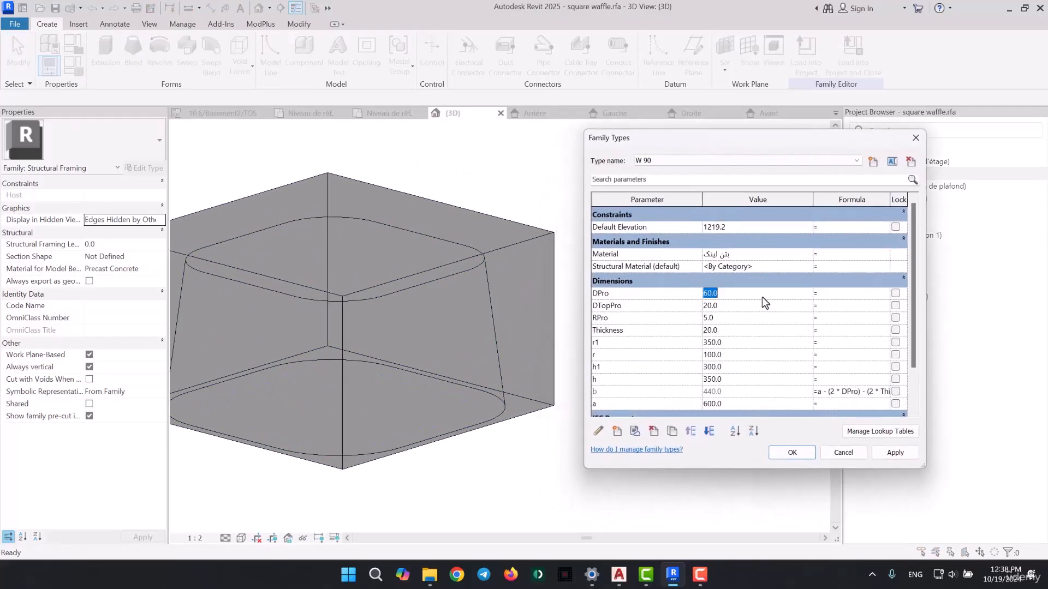
{"action": "type", "text": "50"}
{"action": "left_click", "coordinate": [889, 452]}
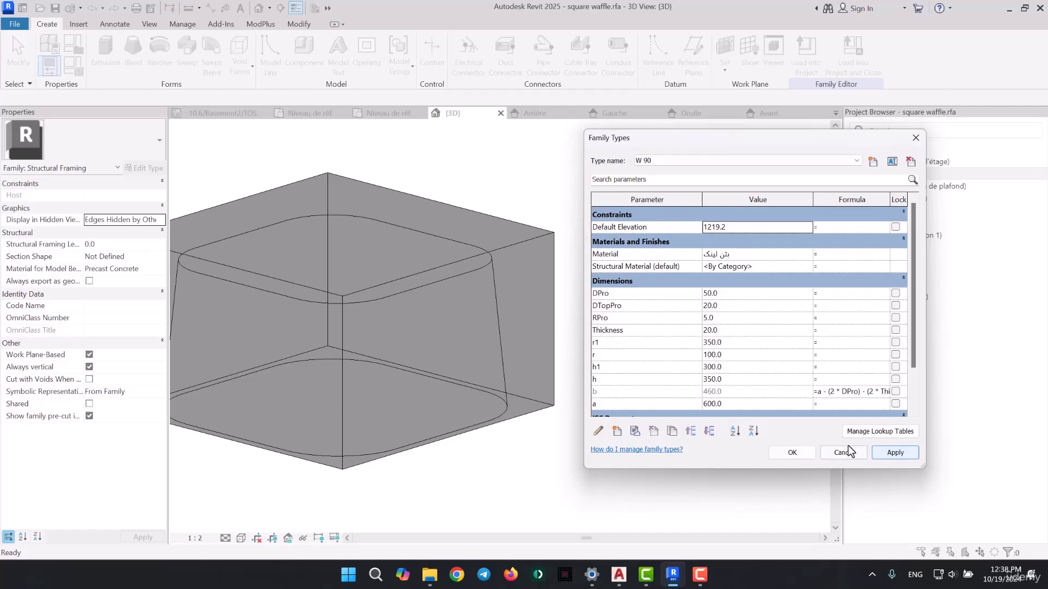
Test the taper of the waffle void by applying DPro values of 80 and 100
{"action": "left_click", "coordinate": [749, 298]}
{"action": "type", "text": "80"}
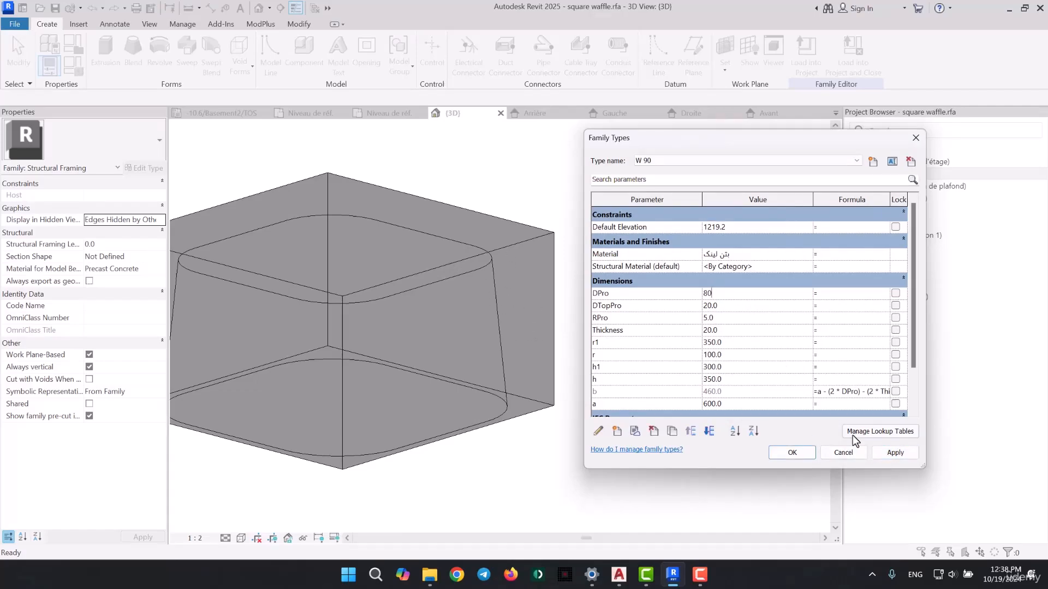
{"action": "left_click", "coordinate": [890, 455]}
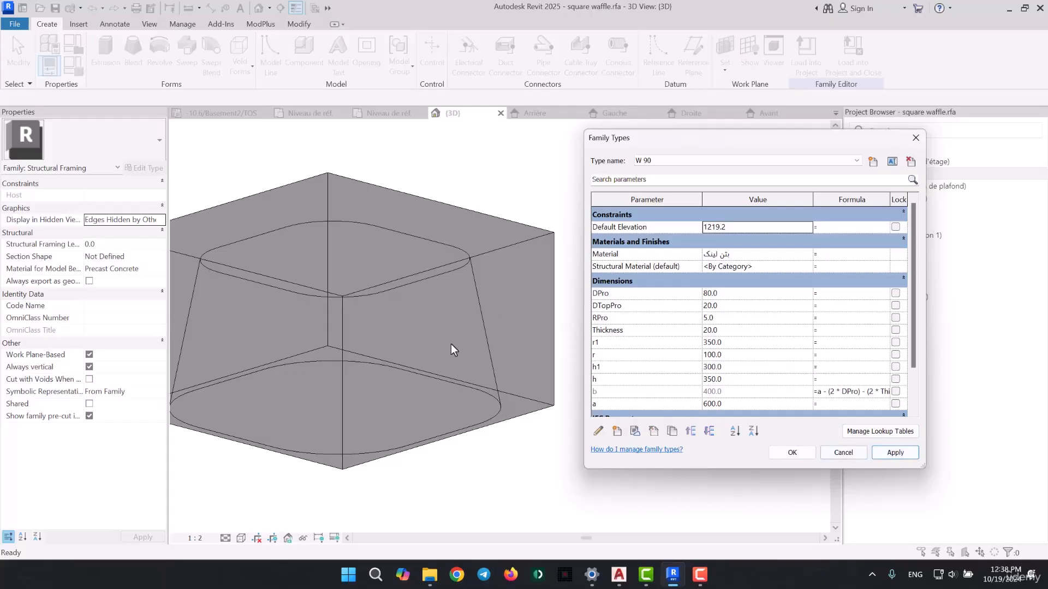
{"action": "left_click", "coordinate": [738, 306]}
{"action": "left_click", "coordinate": [737, 282]}
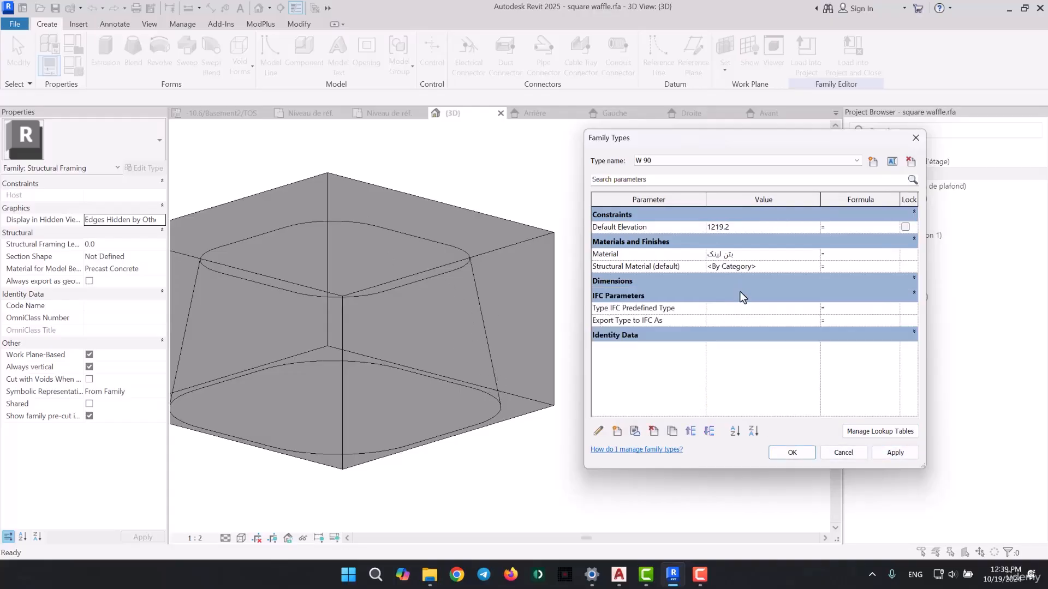
{"action": "left_click", "coordinate": [732, 281]}
{"action": "left_click", "coordinate": [732, 295]}
{"action": "type", "text": "1"}
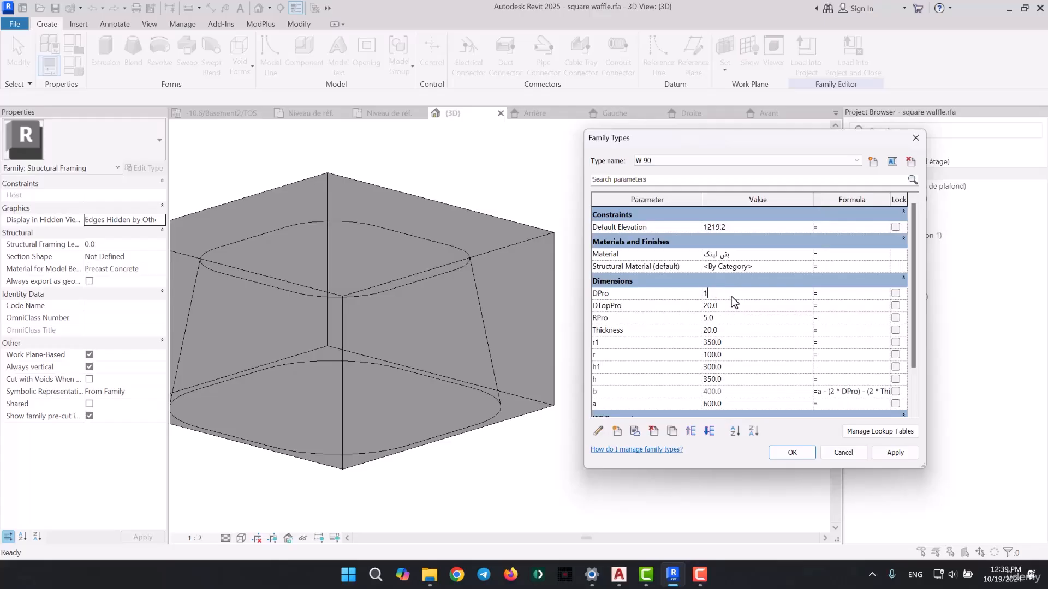
{"action": "type", "text": "00"}
{"action": "left_click", "coordinate": [889, 456]}
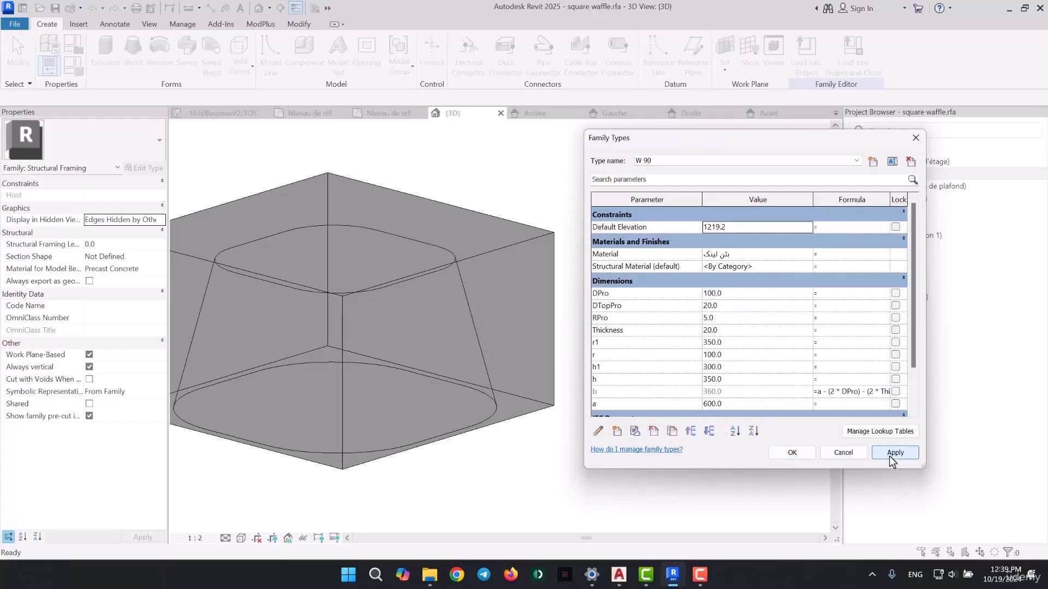
Test the upper edge of the void by applying DTopPro values of 50 and 60
{"action": "left_click", "coordinate": [766, 307]}
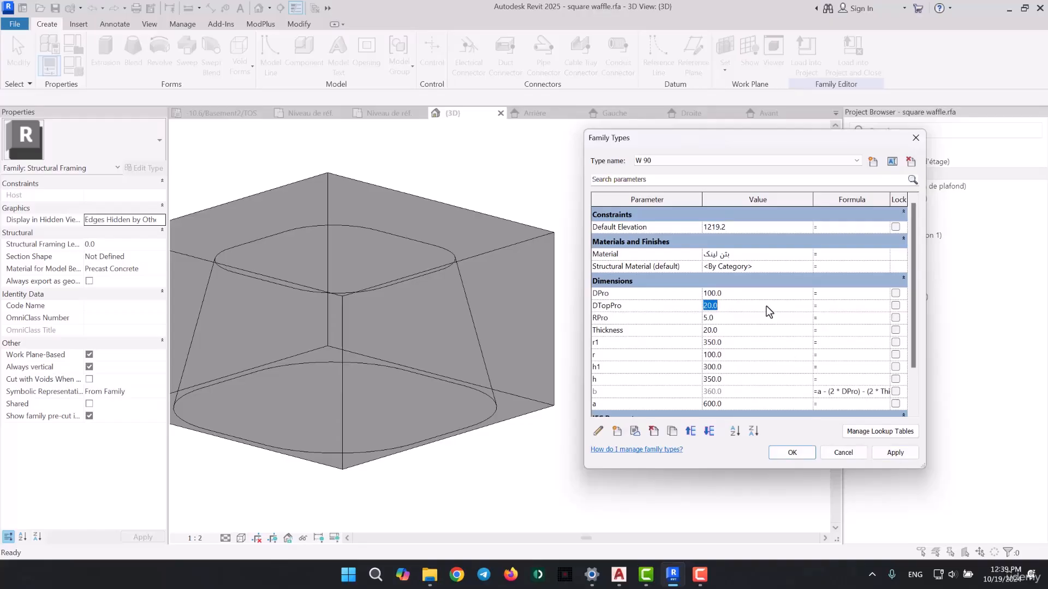
{"action": "type", "text": "50"}
{"action": "left_click", "coordinate": [897, 454]}
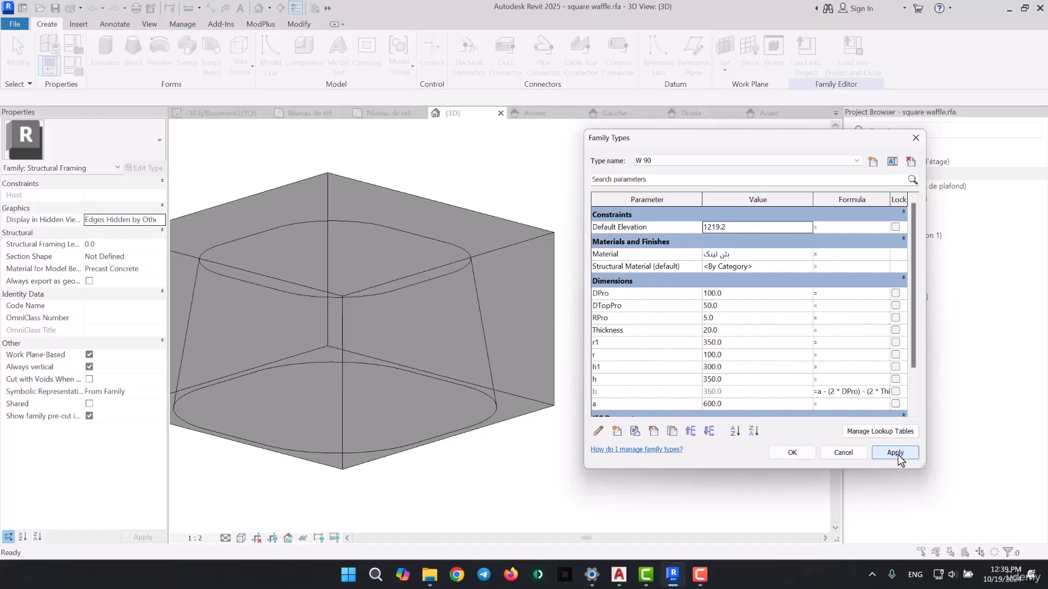
{"action": "left_click", "coordinate": [760, 305]}
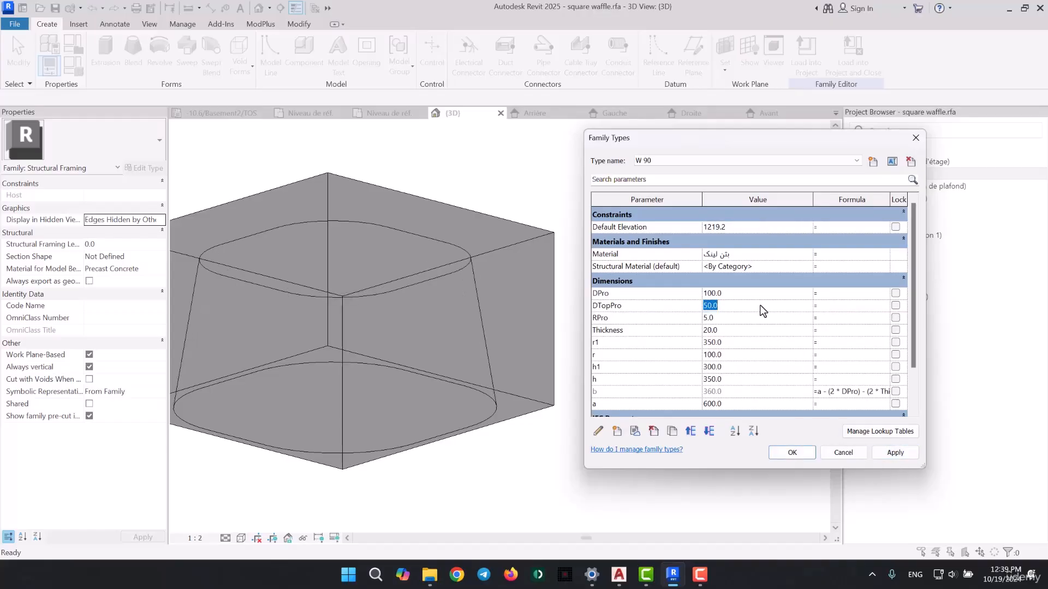
{"action": "type", "text": "60"}
{"action": "left_click", "coordinate": [894, 453]}
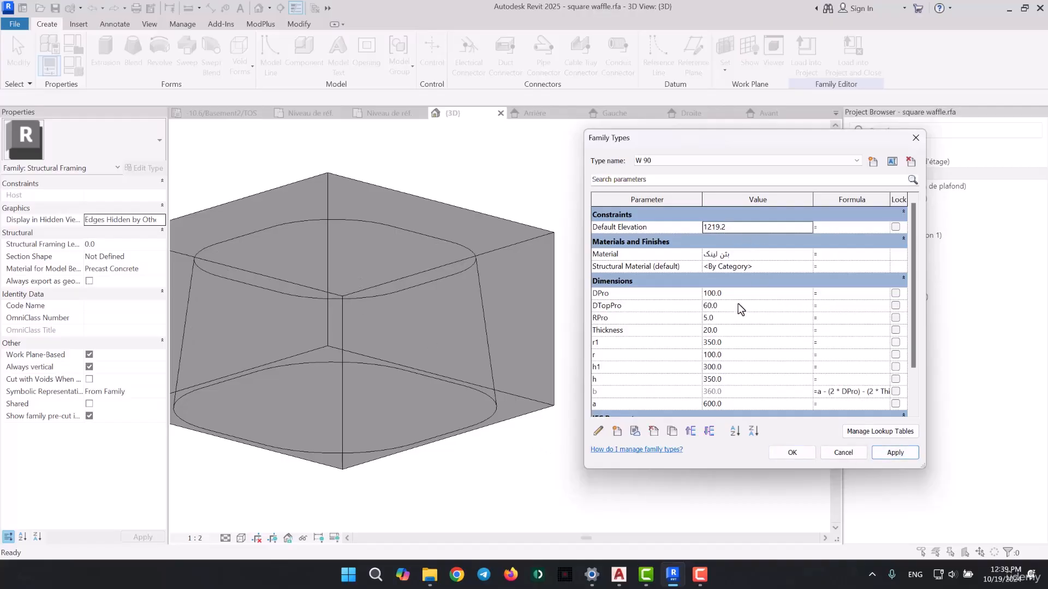
Set DPro of W 90 to 80, apply it and confirm the square waffle's family types
{"action": "left_click", "coordinate": [737, 293]}
{"action": "type", "text": "80"}
{"action": "left_click", "coordinate": [895, 452]}
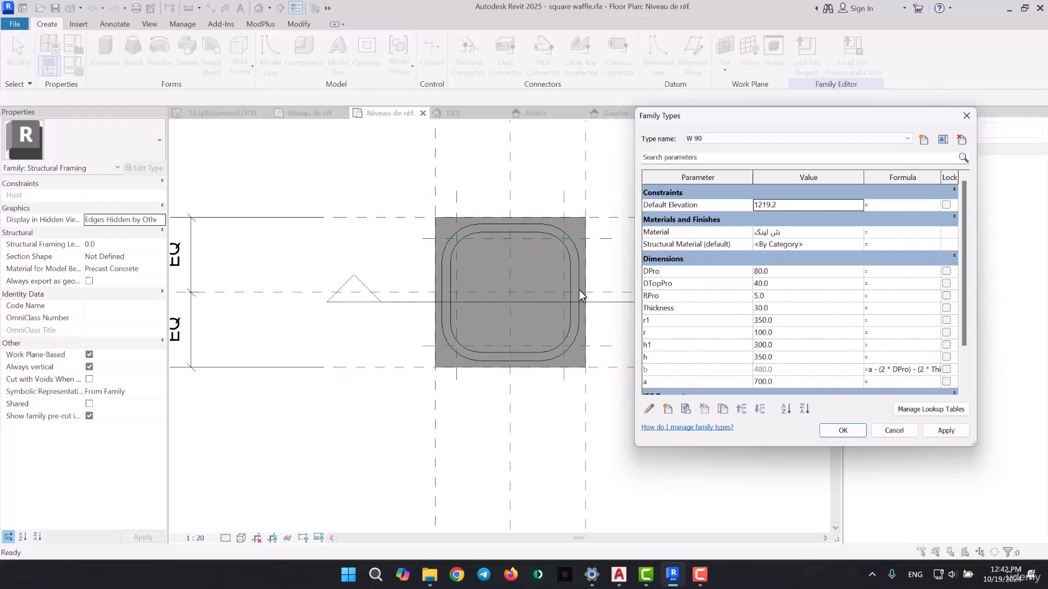
{"action": "left_click", "coordinate": [843, 431]}
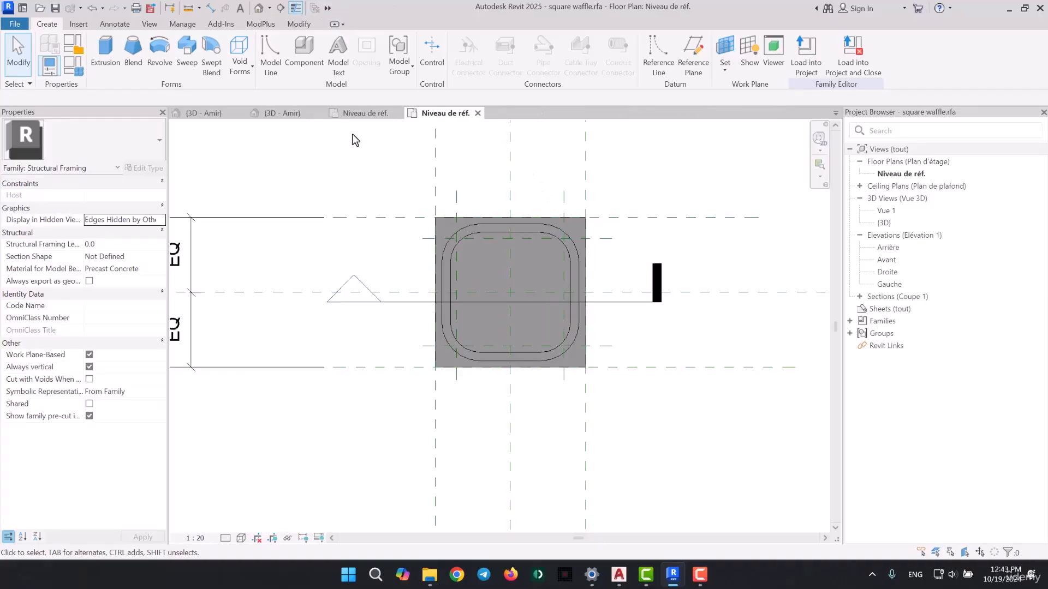
Examine the rectangle waffle family's plan dimensions a, b, x and y, along with its W 90 type parameters and formulas
{"action": "left_click", "coordinate": [378, 116]}
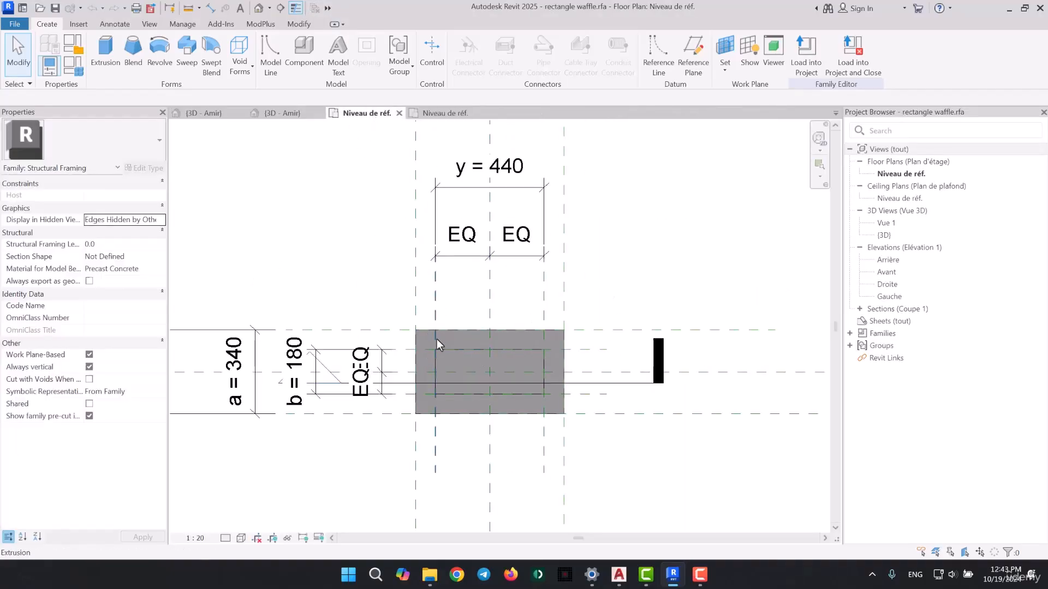
{"action": "scroll", "coordinate": [436, 339], "scroll_direction": "down", "scroll_amount": 5}
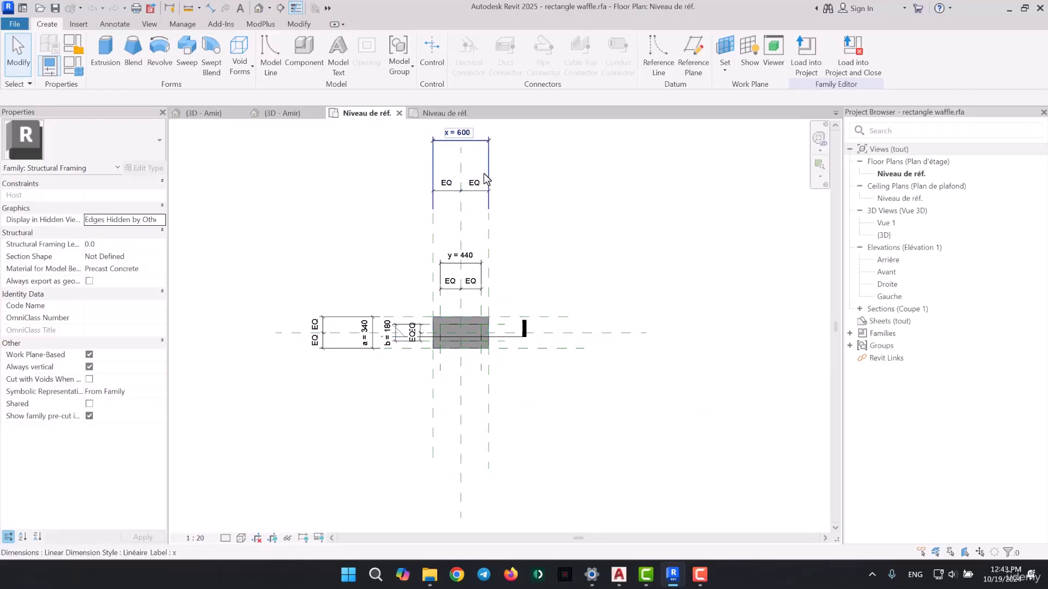
{"action": "scroll", "coordinate": [429, 330], "scroll_direction": "up", "scroll_amount": 2}
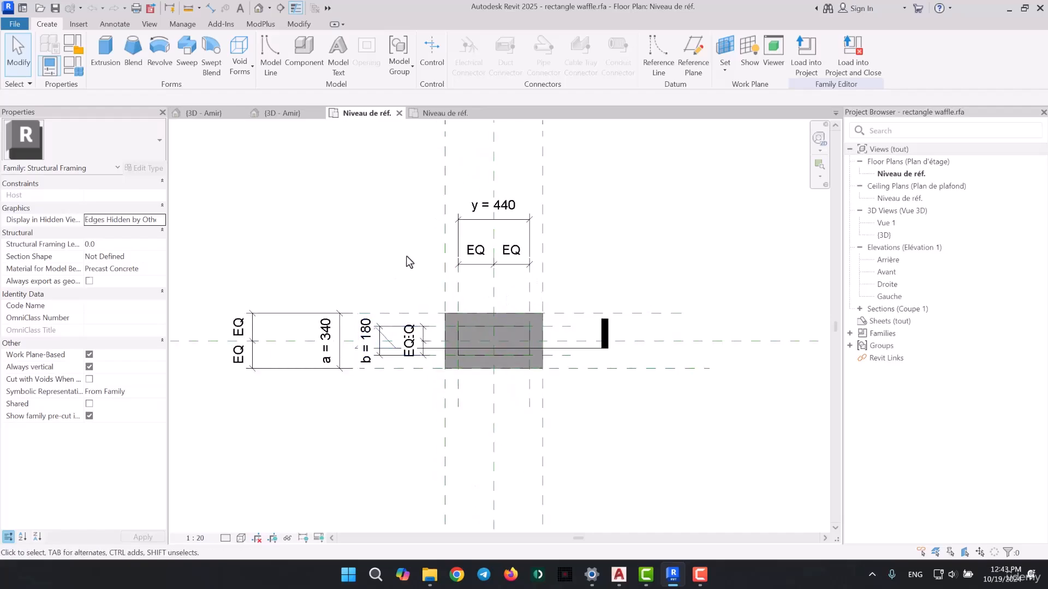
{"action": "middle_click_drag", "start_coordinate": [549, 300], "coordinate": [476, 313]}
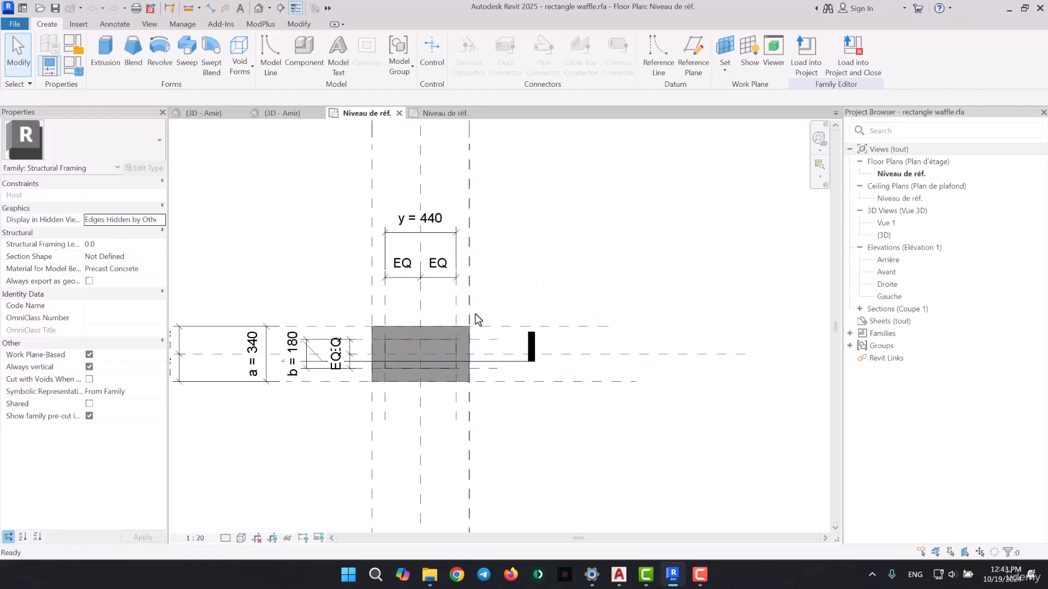
{"action": "left_click", "coordinate": [73, 69]}
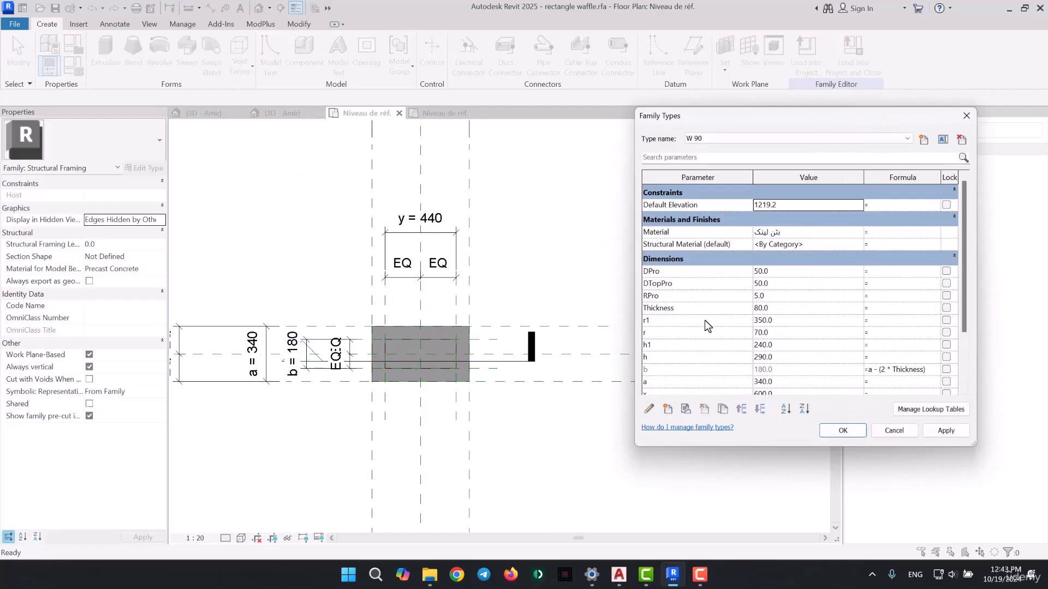
{"action": "scroll", "coordinate": [689, 352], "scroll_direction": "down", "scroll_amount": 1}
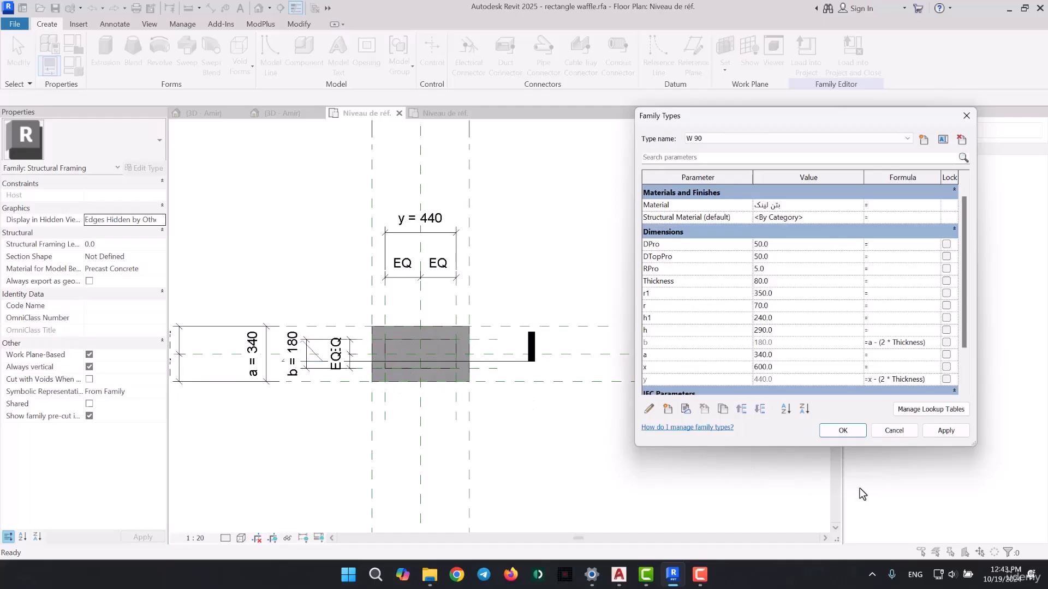
{"action": "left_click", "coordinate": [843, 430]}
{"action": "middle_click_drag", "start_coordinate": [578, 302], "coordinate": [554, 322]}
{"action": "scroll", "coordinate": [428, 309], "scroll_direction": "up", "scroll_amount": 4}
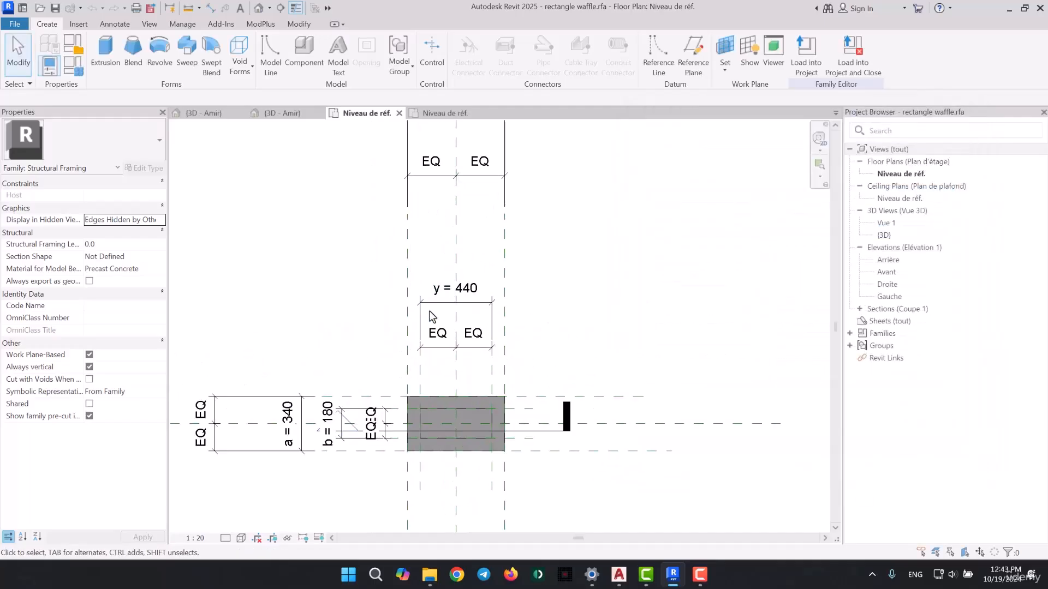
{"action": "middle_click_drag", "start_coordinate": [457, 338], "coordinate": [443, 373]}
{"action": "scroll", "coordinate": [439, 346], "scroll_direction": "down", "scroll_amount": 1}
{"action": "scroll", "coordinate": [438, 345], "scroll_direction": "down", "scroll_amount": 1}
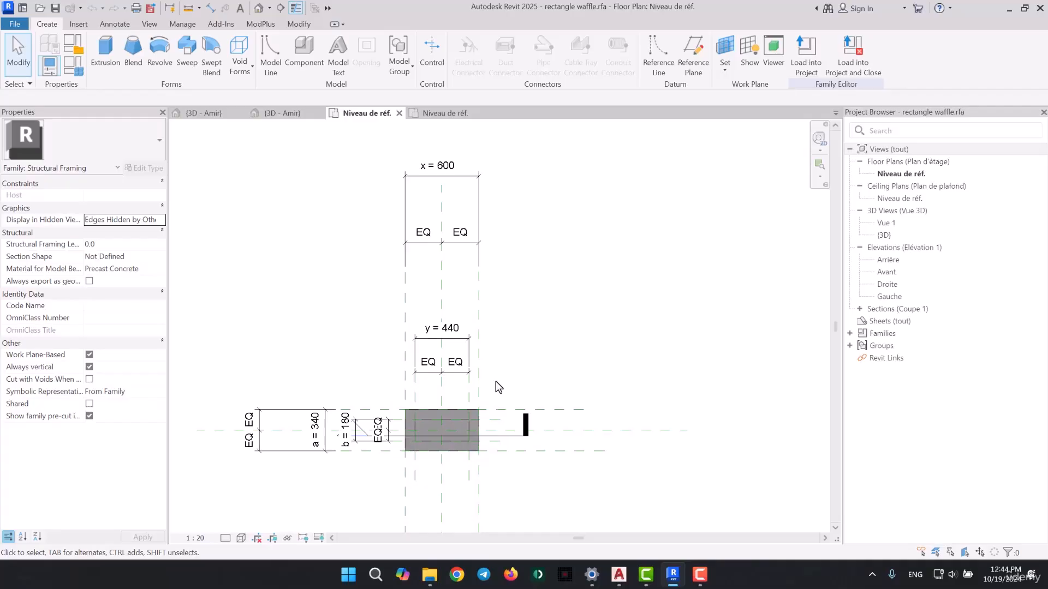
Load the square waffle family into the KIMIA-STR-5-17-24 project without saving the project, and open the -10.6/Basement2/TOS structural plan
{"action": "left_click", "coordinate": [450, 111]}
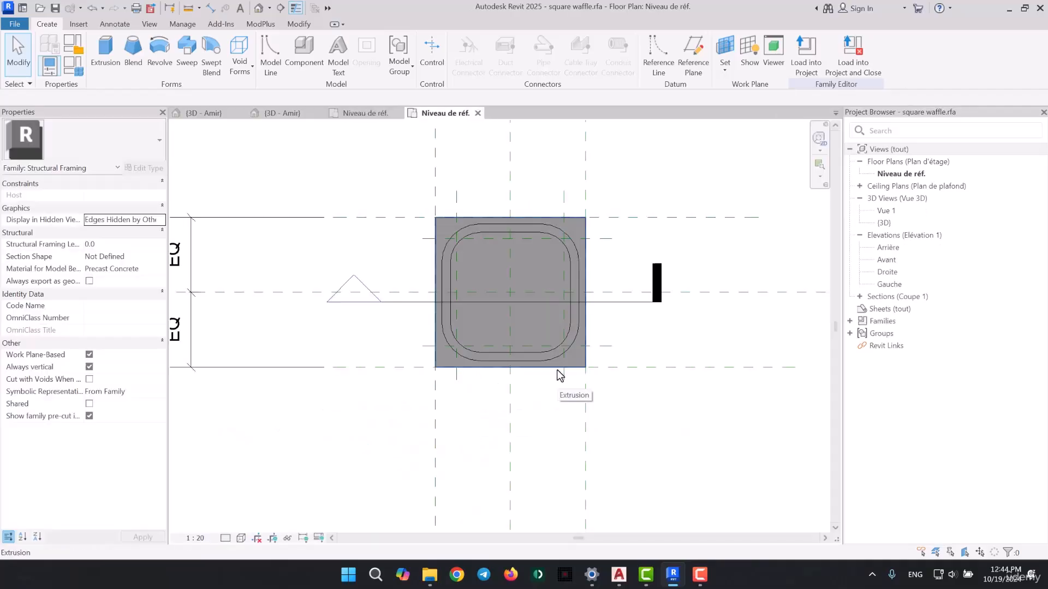
{"action": "left_click", "coordinate": [806, 54]}
{"action": "left_click", "coordinate": [443, 222]}
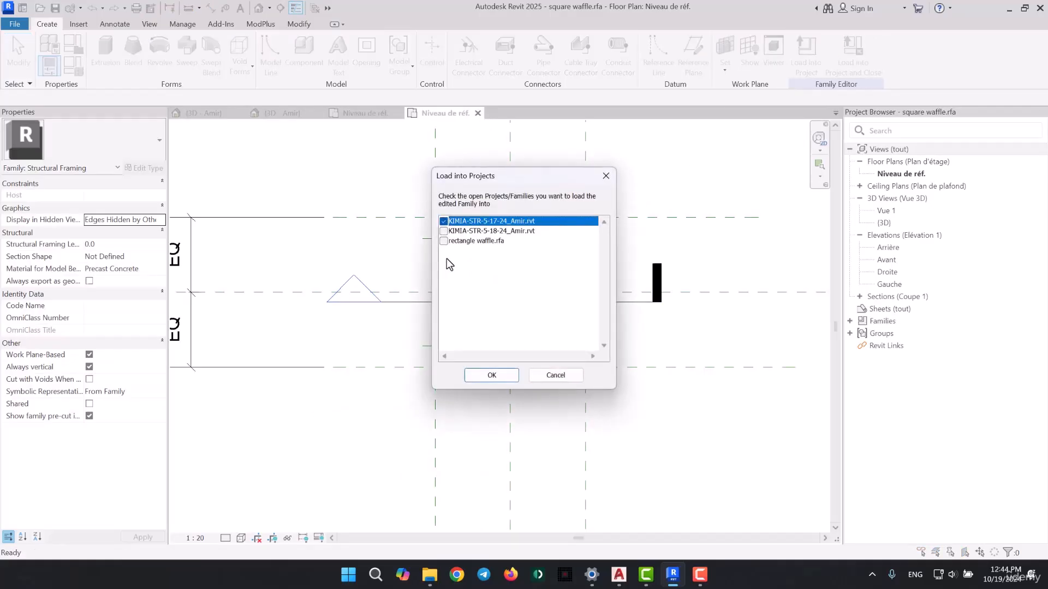
{"action": "left_click", "coordinate": [491, 375]}
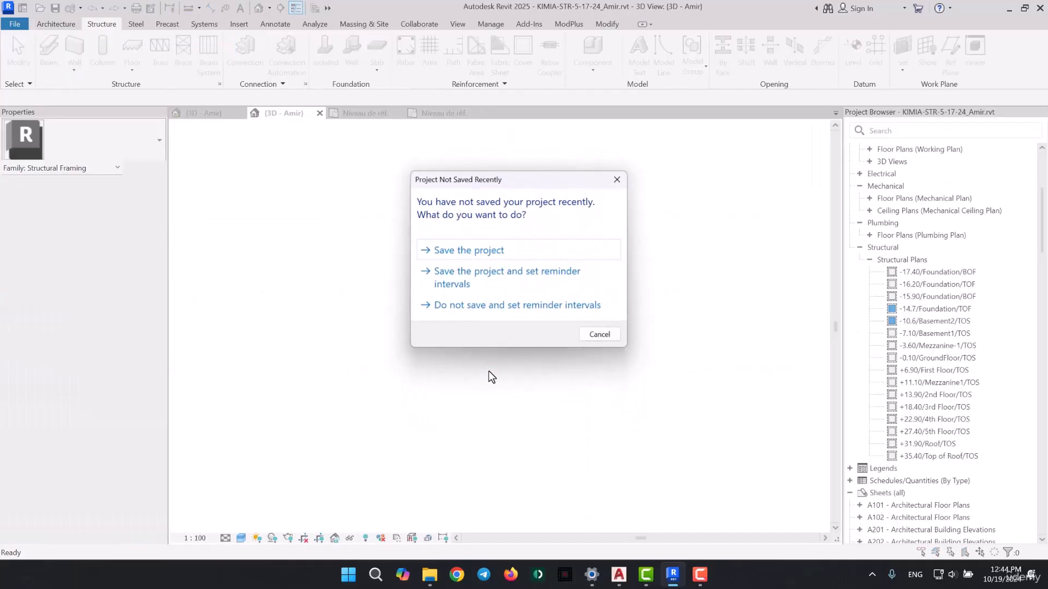
{"action": "left_click", "coordinate": [595, 334]}
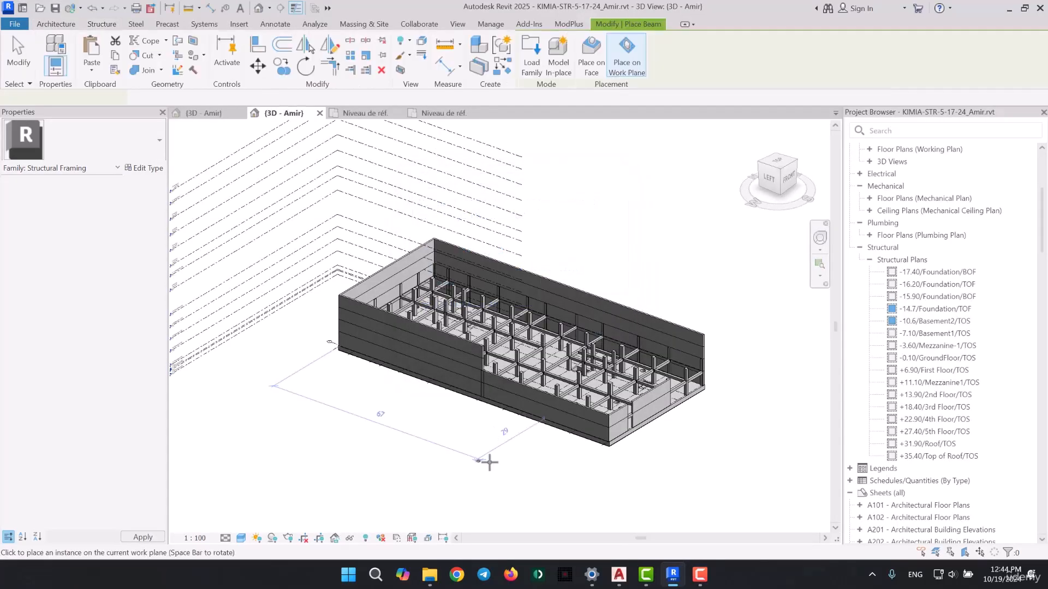
{"action": "double_click", "coordinate": [946, 322]}
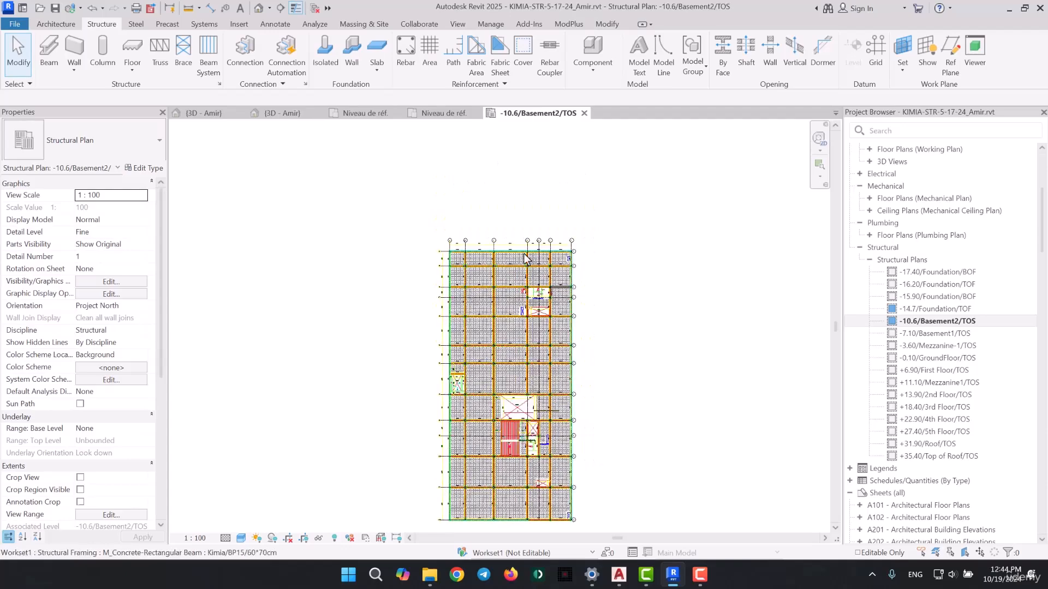
{"action": "scroll", "coordinate": [508, 259], "scroll_direction": "up", "scroll_amount": 6}
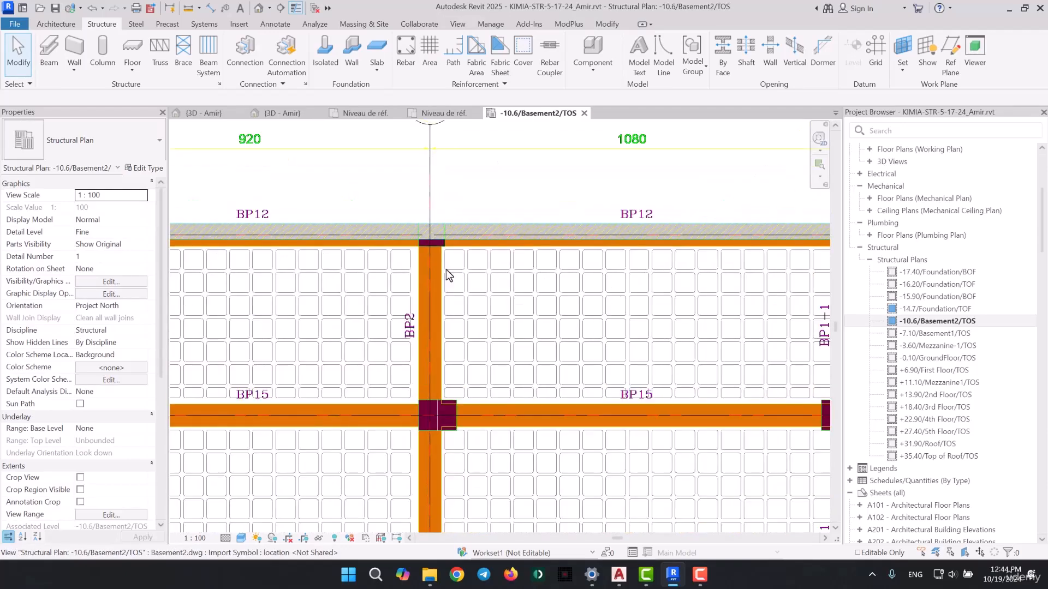
Start placing a square waffle beam and duplicate its W 90 type as Kimia/Waffle 60*29cm
{"action": "left_click", "coordinate": [48, 49]}
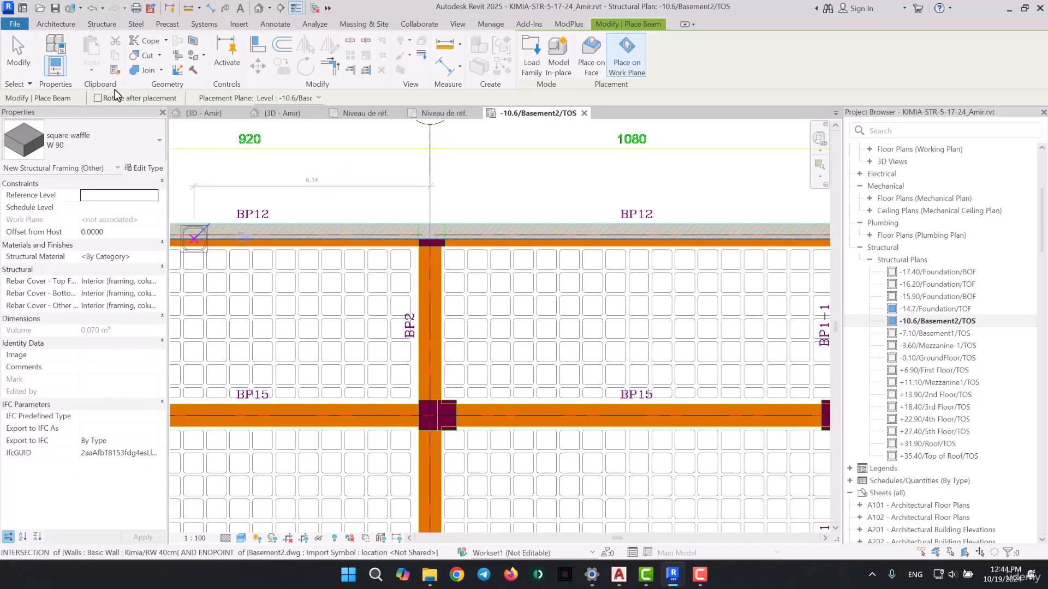
{"action": "left_click", "coordinate": [145, 168]}
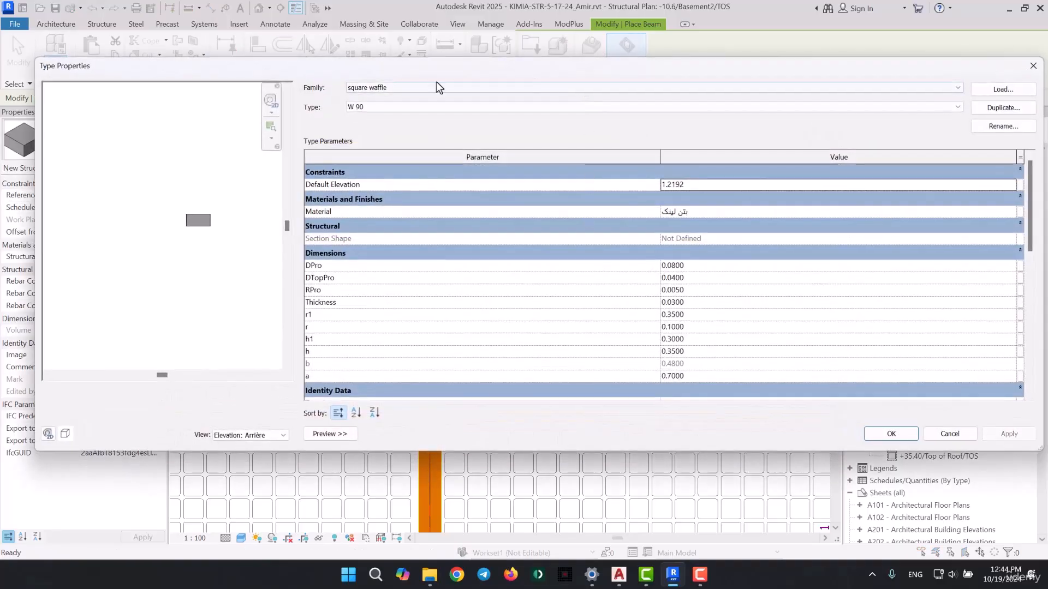
{"action": "left_click_drag", "start_coordinate": [36, 240], "coordinate": [564, 248]}
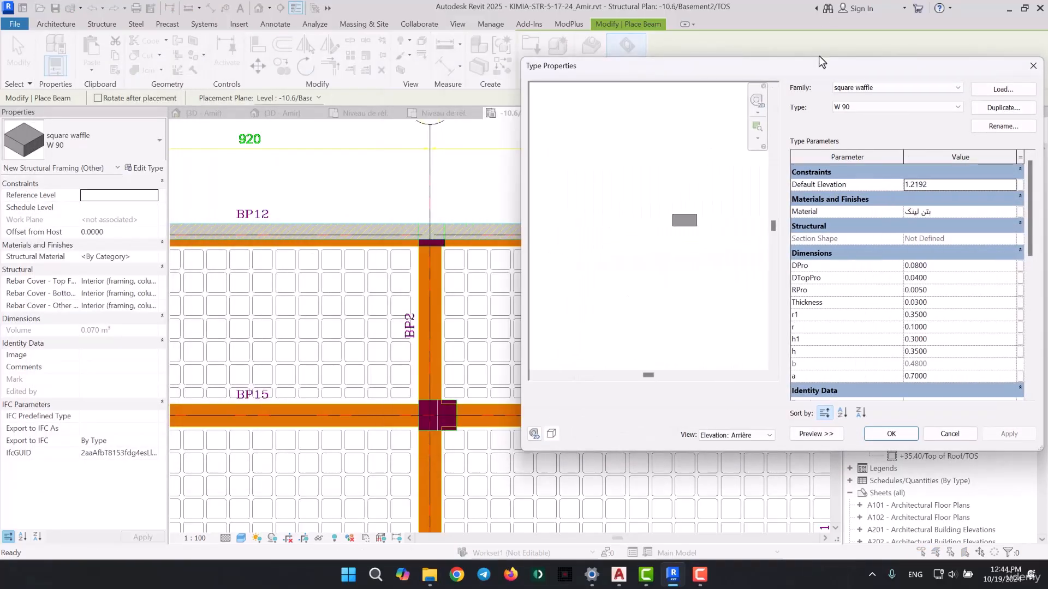
{"action": "left_click_drag", "start_coordinate": [818, 66], "coordinate": [754, 63]}
{"action": "left_click", "coordinate": [936, 105]}
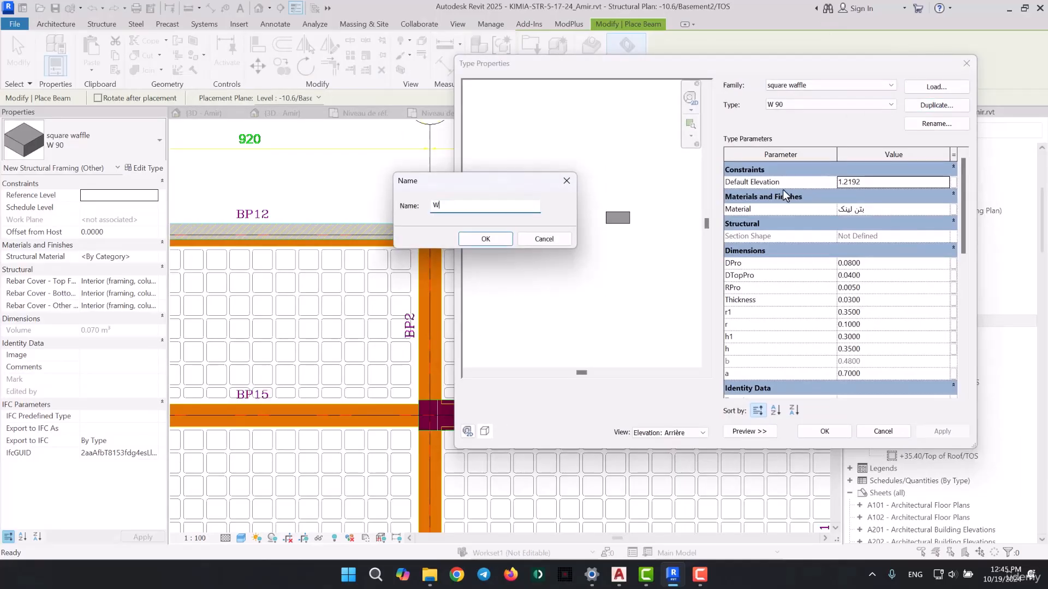
{"action": "key", "text": "BackSpace"}
{"action": "type", "text": "Ki"}
{"action": "type", "text": "mia/Waffle 60*"}
{"action": "left_click", "coordinate": [485, 239]}
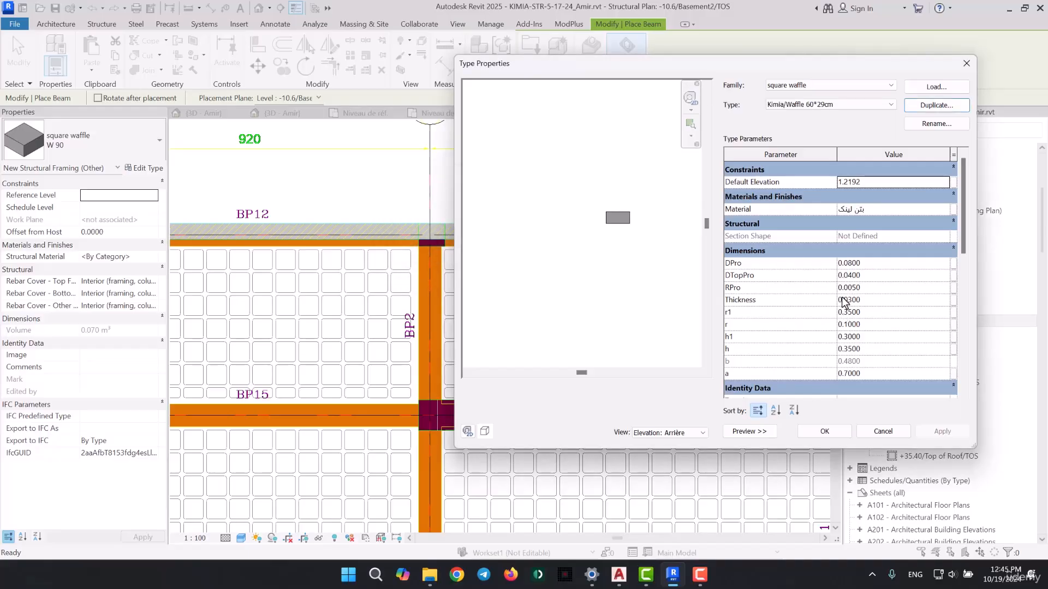
Display the type preview in Wireframe so the void profile inside the waffle can be seen
{"action": "scroll", "coordinate": [601, 209], "scroll_direction": "up", "scroll_amount": 2}
{"action": "middle_click_drag", "start_coordinate": [601, 237], "coordinate": [542, 239]}
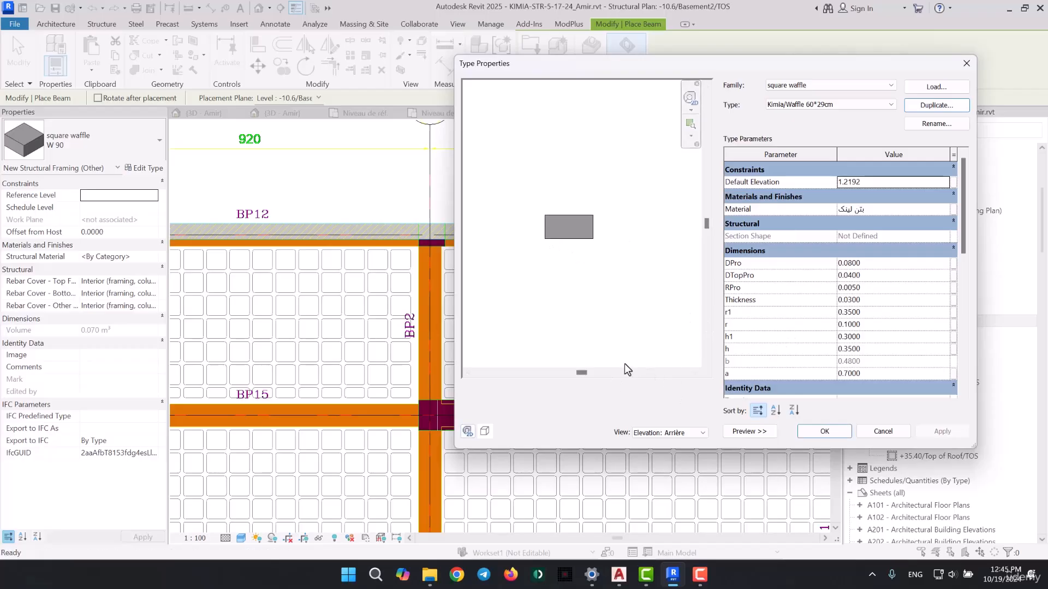
{"action": "left_click", "coordinate": [484, 431]}
{"action": "left_click", "coordinate": [511, 367]}
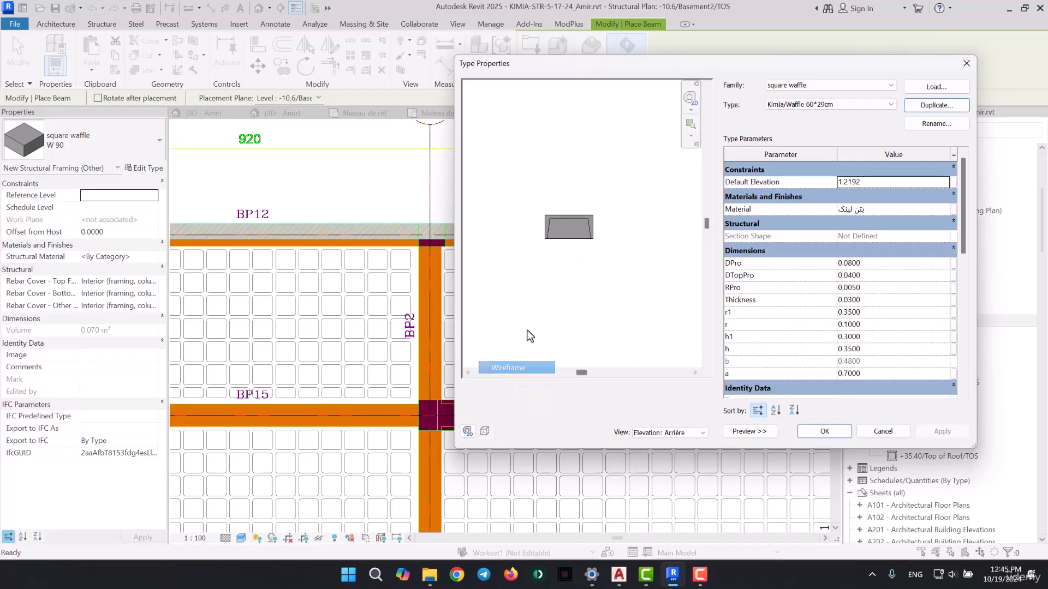
{"action": "middle_click_drag", "start_coordinate": [554, 269], "coordinate": [617, 236]}
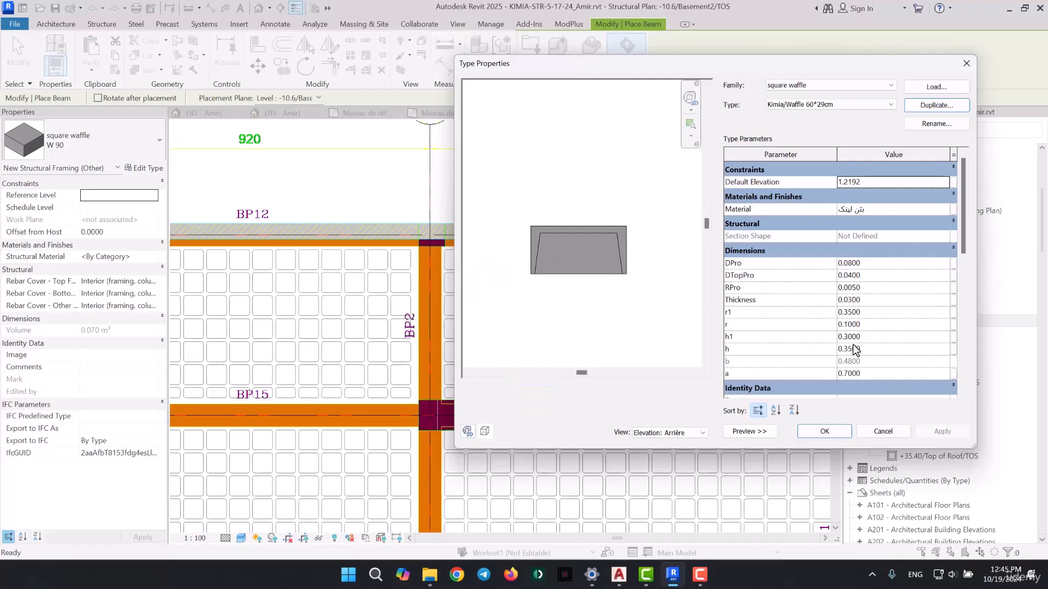
Set the waffle type's h to 0.29 and, after checking the slab section in AutoCAD, h1 to 0.24, and apply
{"action": "left_click", "coordinate": [889, 348]}
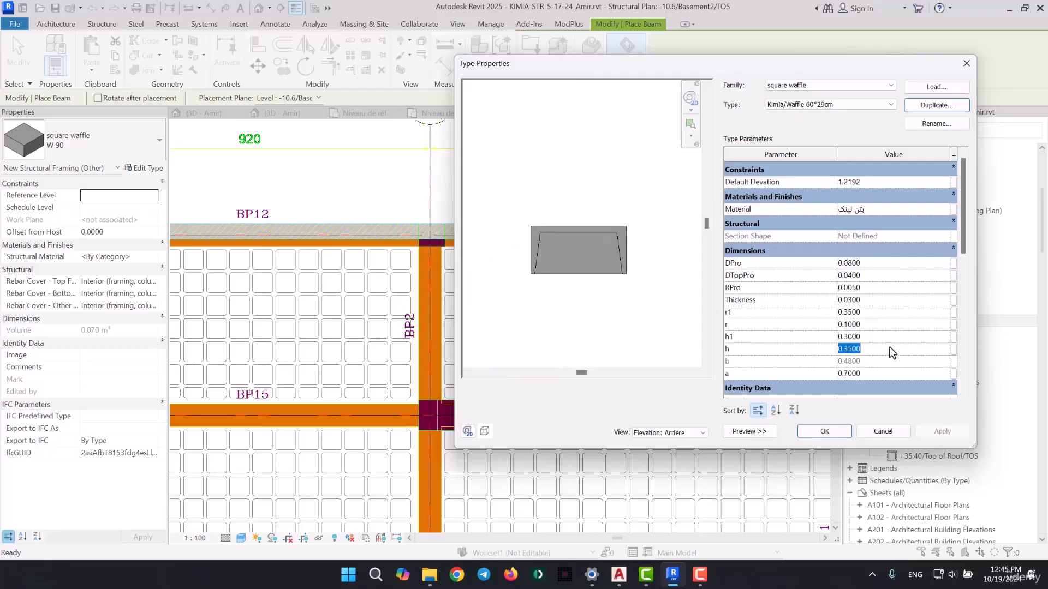
{"action": "type", "text": "0.29"}
{"action": "left_click", "coordinate": [896, 335]}
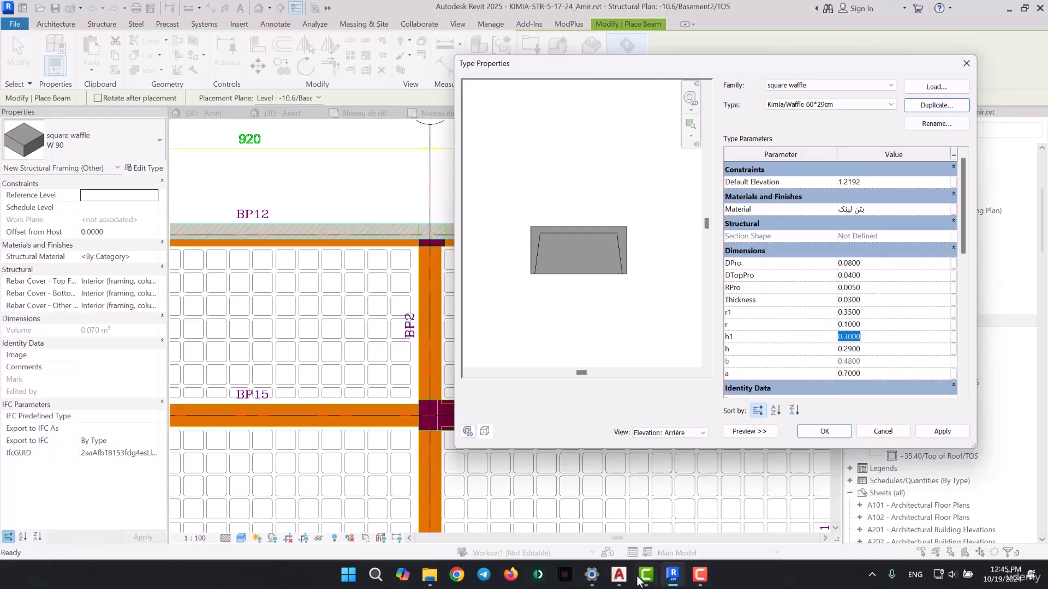
{"action": "left_click", "coordinate": [619, 575]}
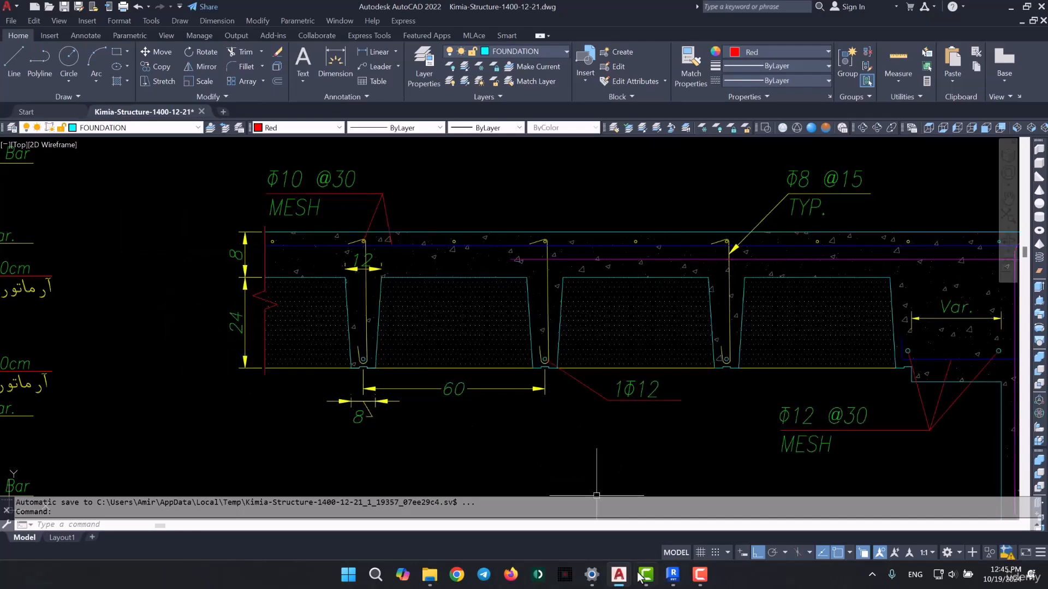
{"action": "left_click", "coordinate": [673, 574]}
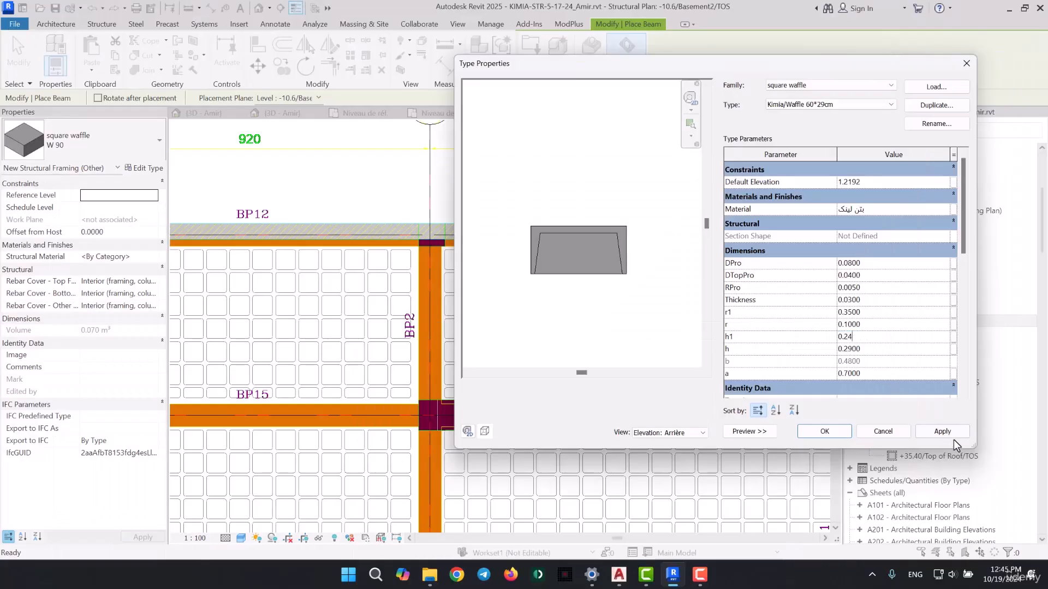
{"action": "scroll", "coordinate": [629, 219], "scroll_direction": "up", "scroll_amount": 4}
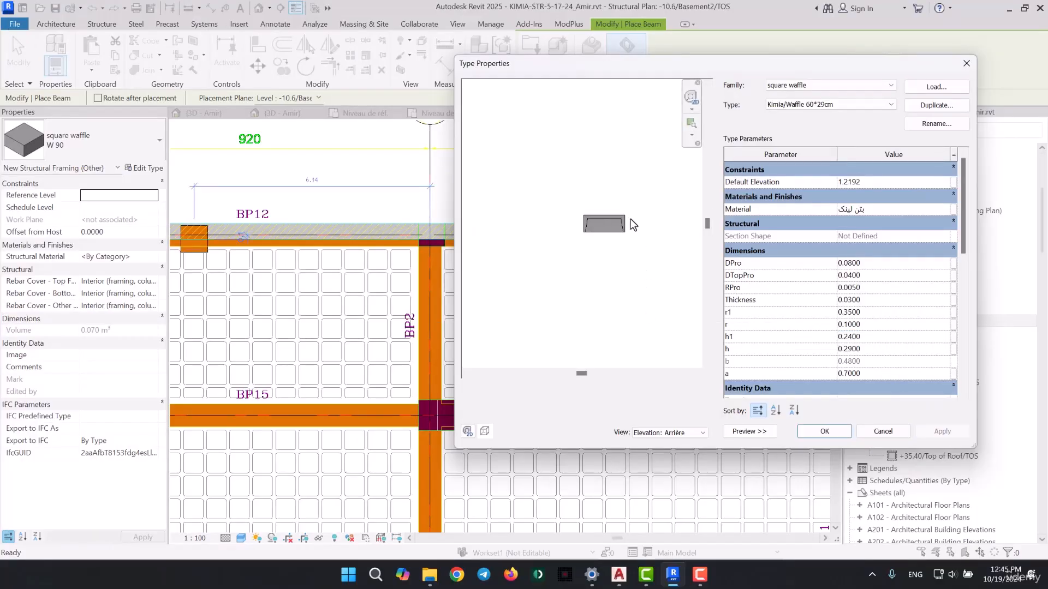
Set a to 0.6 and apply it, compare with the AutoCAD slab section, and confirm the waffle type
{"action": "scroll", "coordinate": [616, 221], "scroll_direction": "up", "scroll_amount": 2}
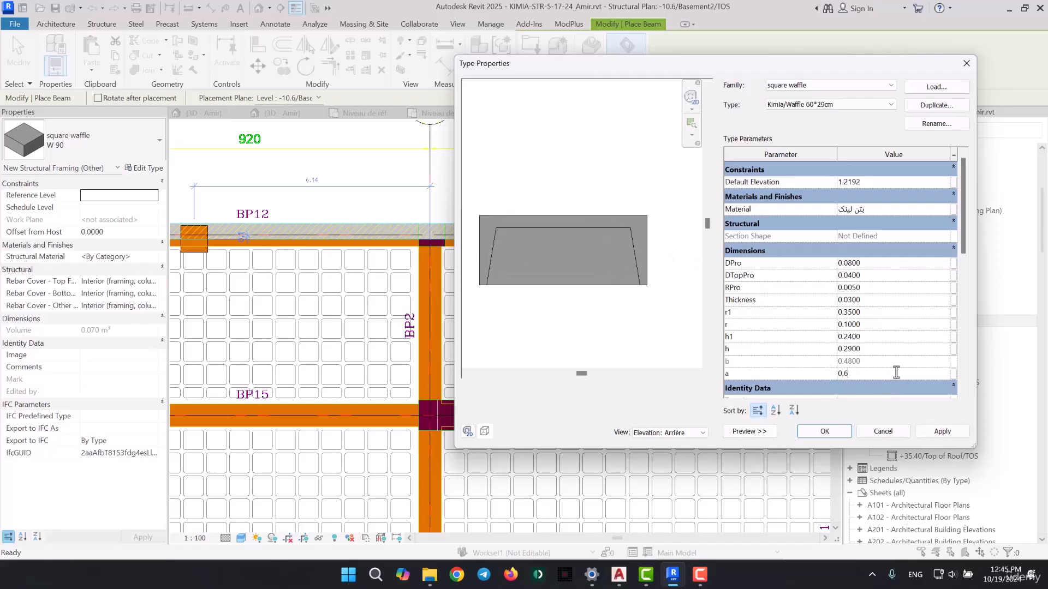
{"action": "left_click", "coordinate": [925, 433]}
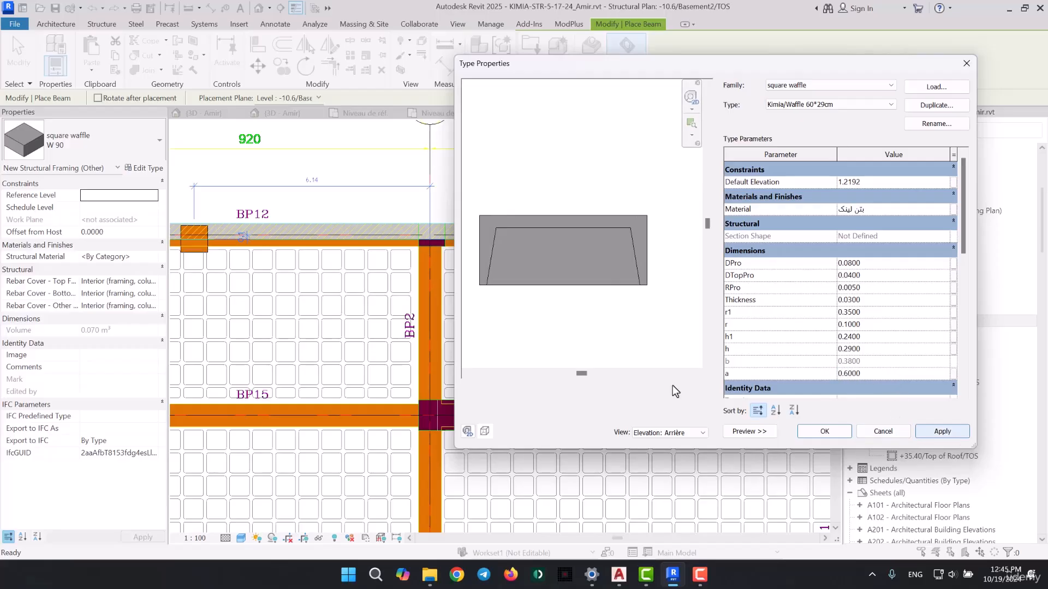
{"action": "scroll", "coordinate": [620, 213], "scroll_direction": "up", "scroll_amount": 5}
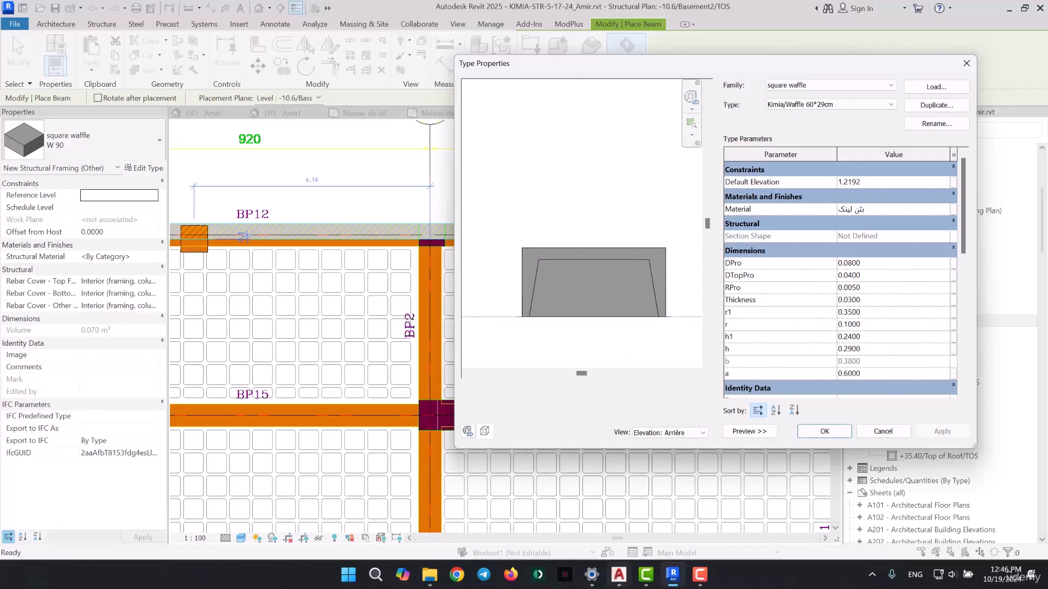
{"action": "left_click", "coordinate": [619, 575]}
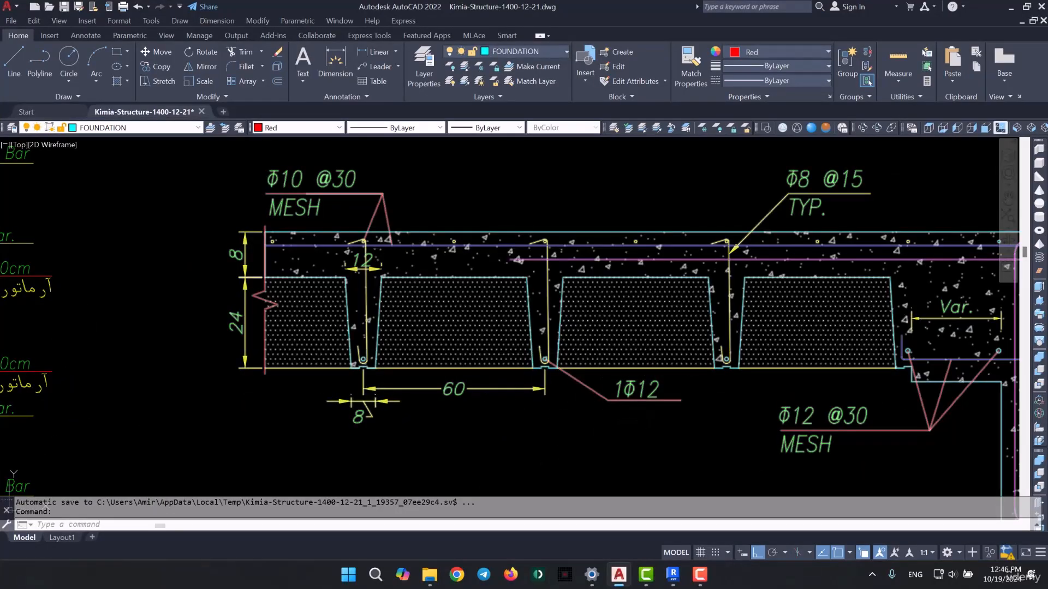
{"action": "left_click", "coordinate": [1009, 7]}
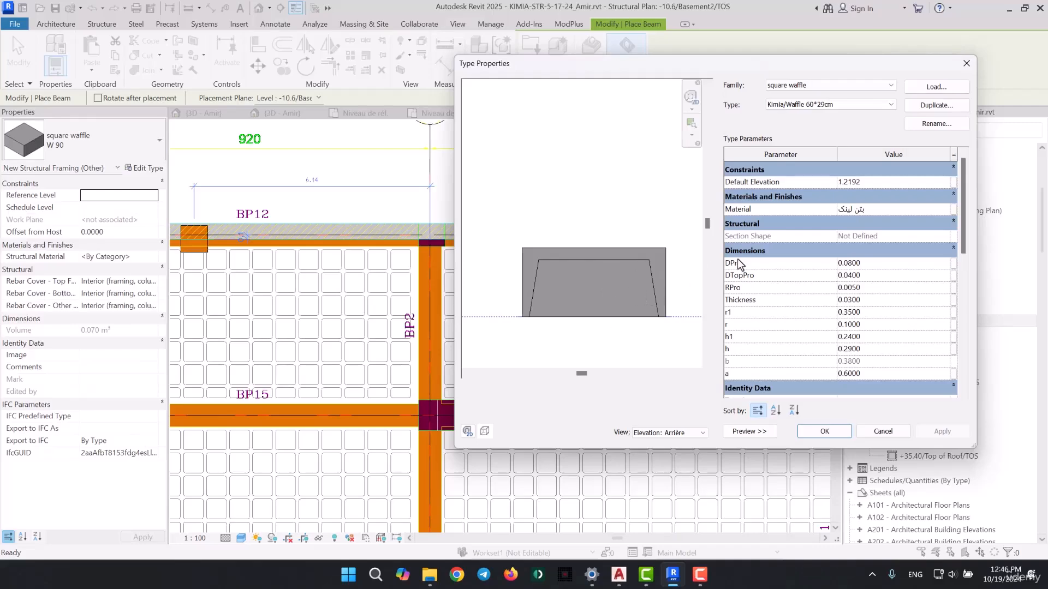
{"action": "left_click", "coordinate": [824, 432]}
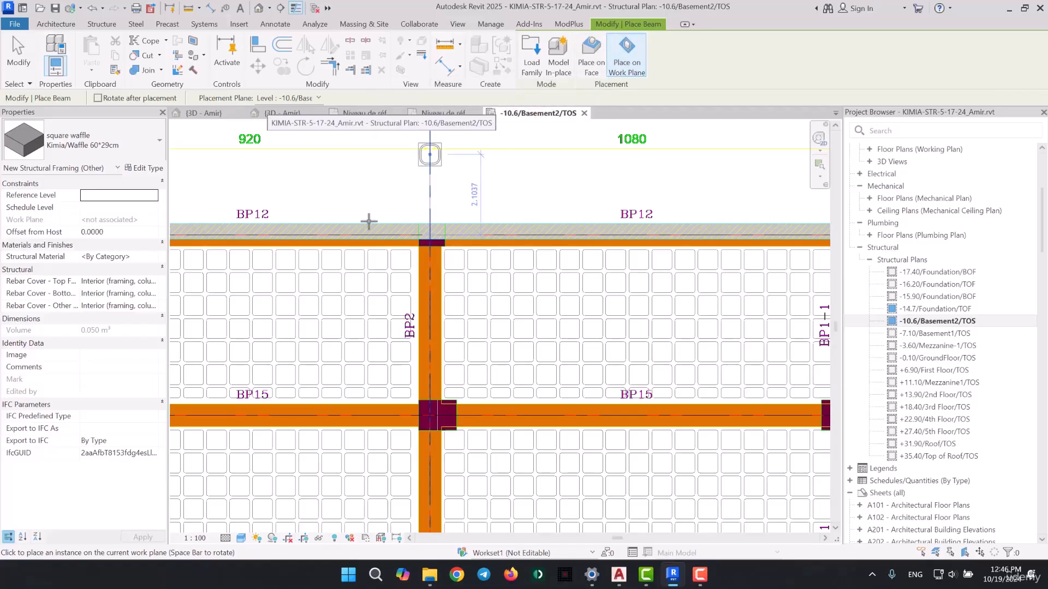
Place a Kimia/Waffle 60*29cm over the grid cell at the corner of beams BP12 and BP2 and select it
{"action": "scroll", "coordinate": [376, 268], "scroll_direction": "up", "scroll_amount": 3}
{"action": "scroll", "coordinate": [376, 269], "scroll_direction": "up", "scroll_amount": 4}
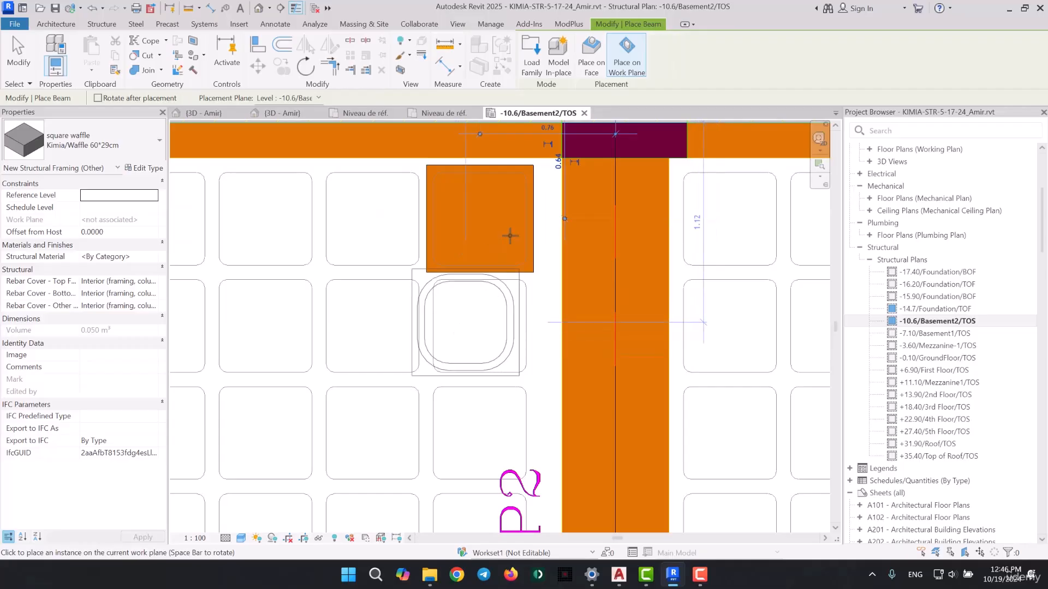
{"action": "key", "text": "Escape"}
{"action": "key", "text": "Escape"}
{"action": "scroll", "coordinate": [520, 185], "scroll_direction": "up", "scroll_amount": 3}
{"action": "left_click", "coordinate": [521, 185]}
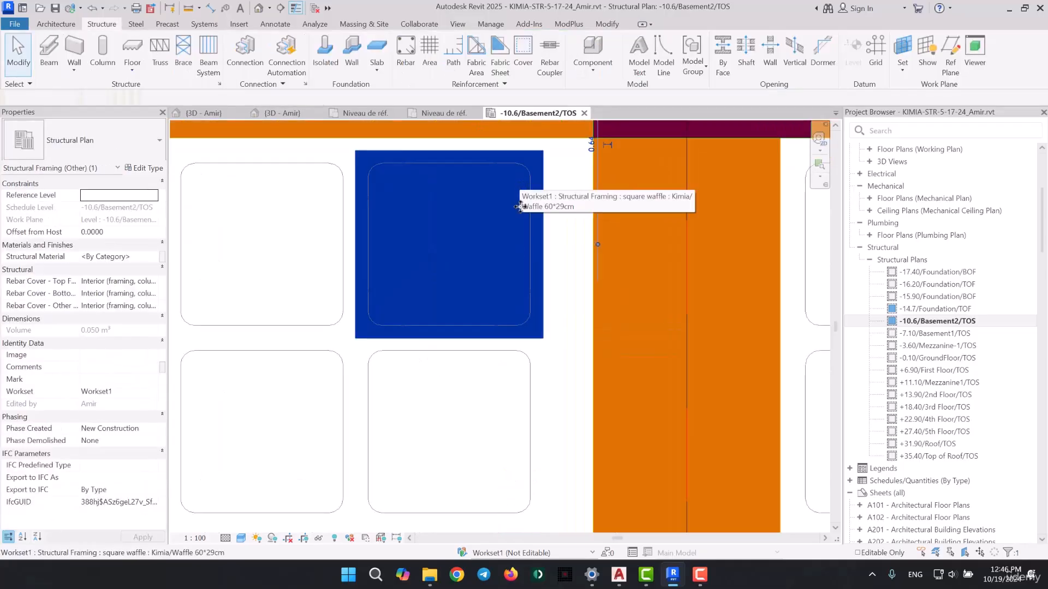
{"action": "scroll", "coordinate": [491, 318], "scroll_direction": "up", "scroll_amount": 2}
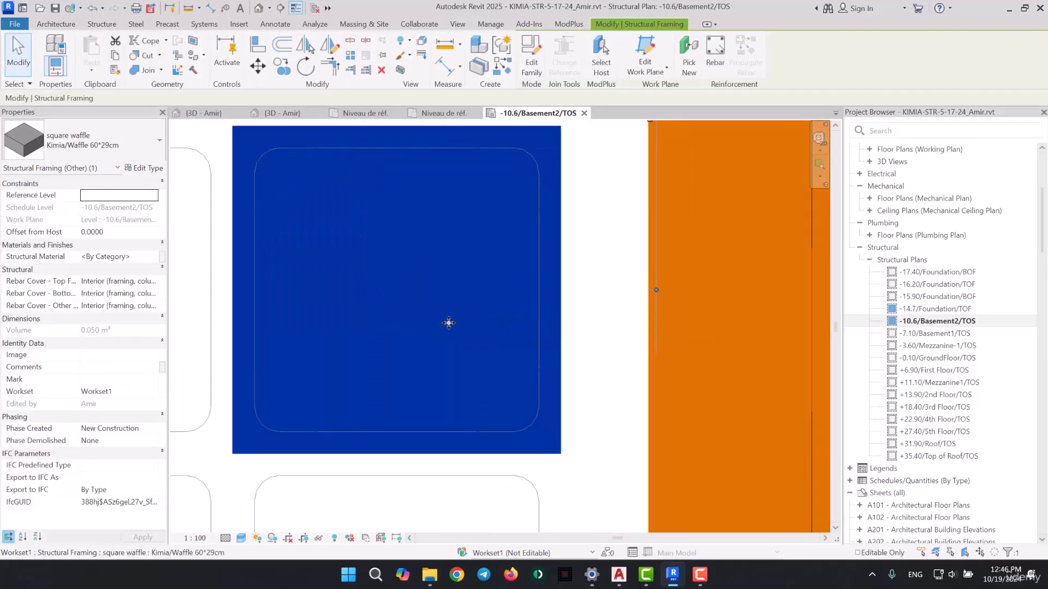
Add a radial dimension to the rounded corner of the CAD waffle outline beside the placed waffle
{"action": "left_click", "coordinate": [189, 8]}
{"action": "scroll", "coordinate": [480, 276], "scroll_direction": "down", "scroll_amount": 2}
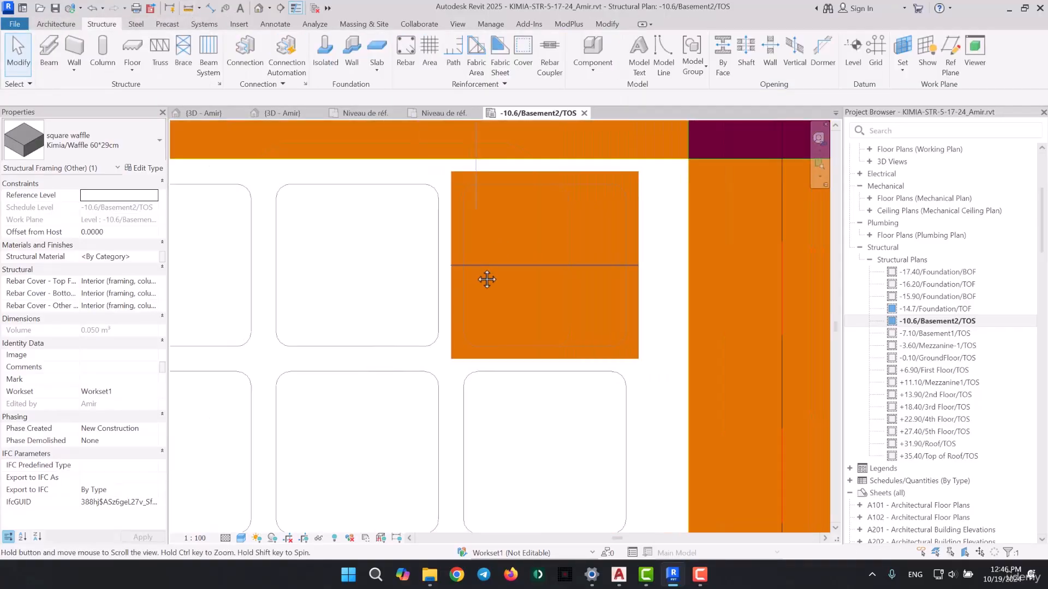
{"action": "left_click", "coordinate": [275, 24]}
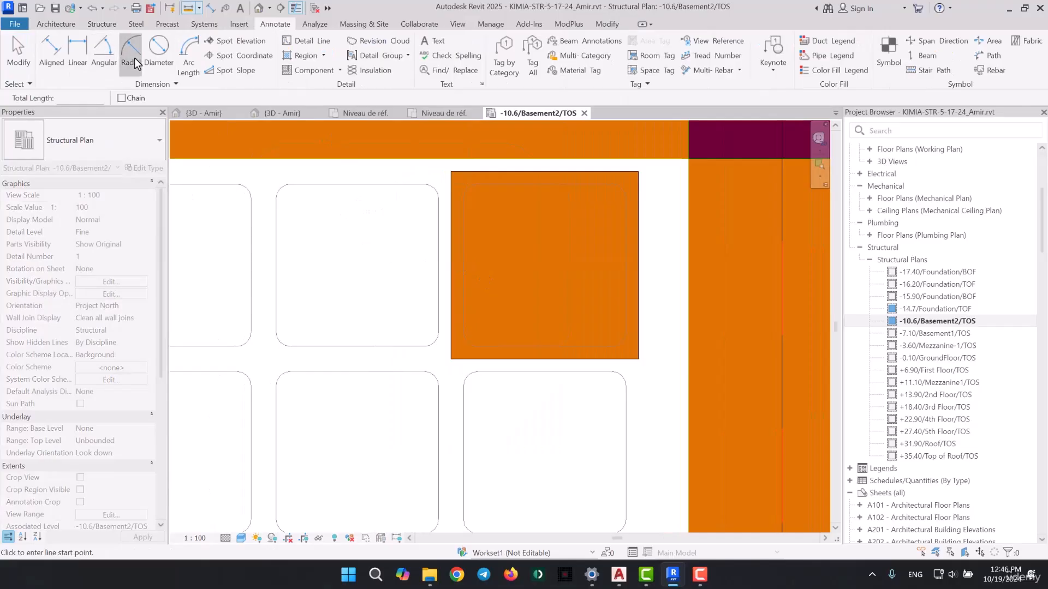
{"action": "left_click", "coordinate": [133, 57]}
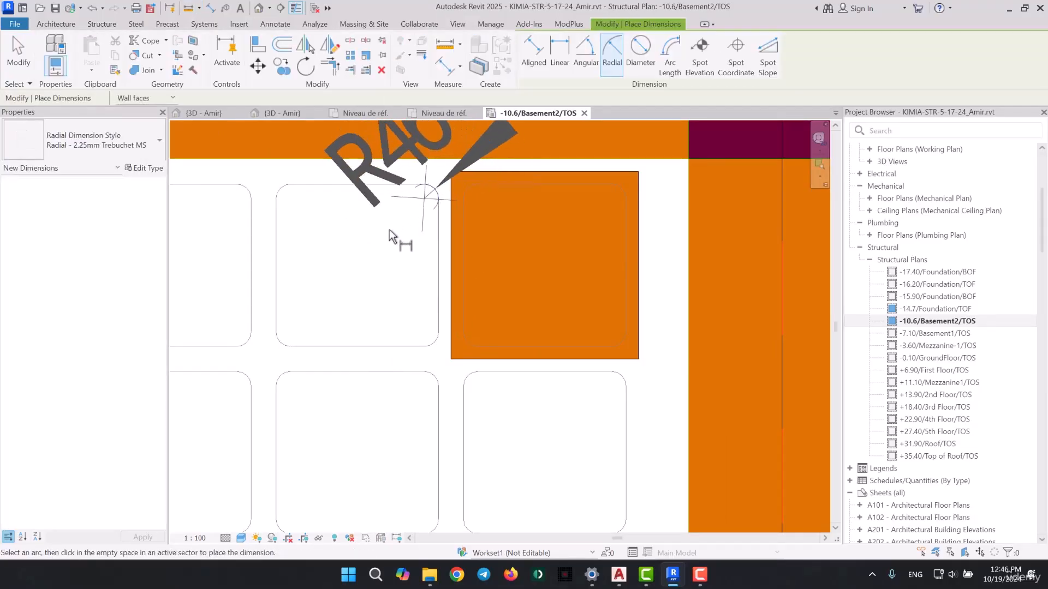
{"action": "left_click", "coordinate": [389, 229]}
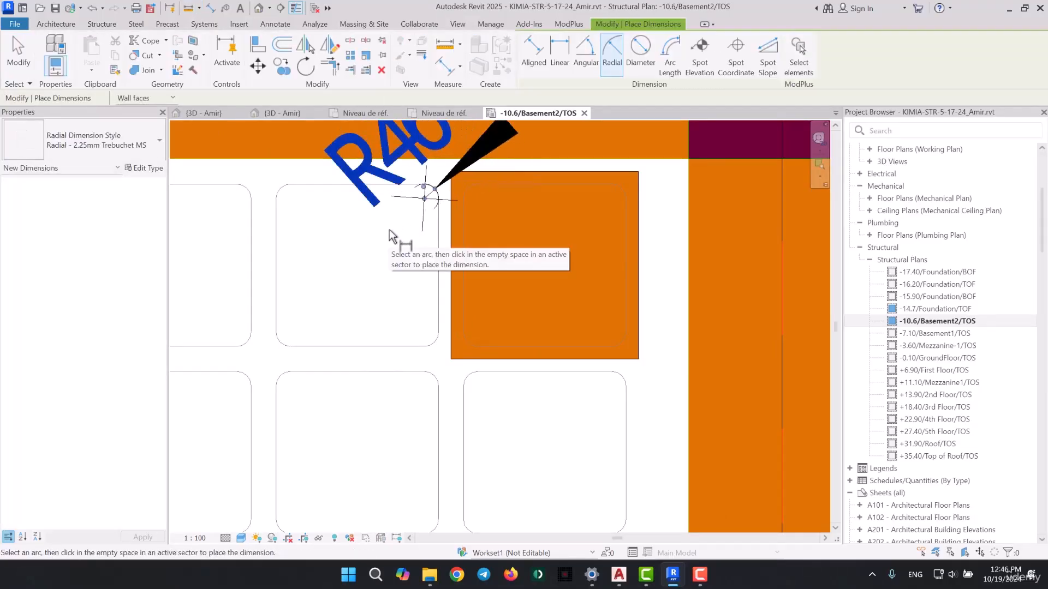
{"action": "key", "text": "Escape"}
{"action": "key", "text": "Escape"}
Set the corner radius r of the placed waffle's type to 0.04 and confirm the type properties
{"action": "left_click", "coordinate": [510, 237]}
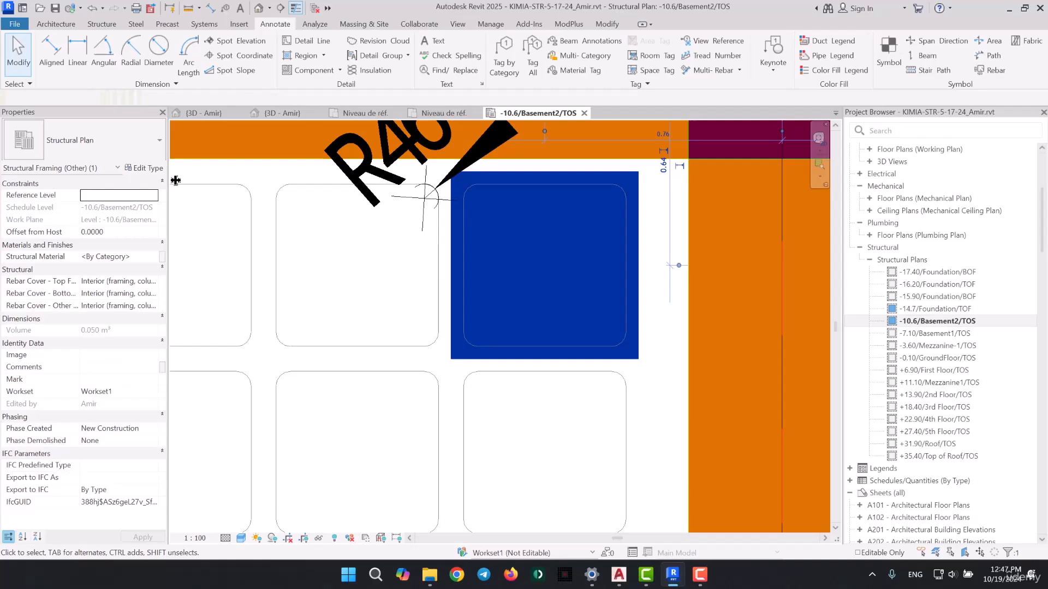
{"action": "left_click", "coordinate": [151, 169]}
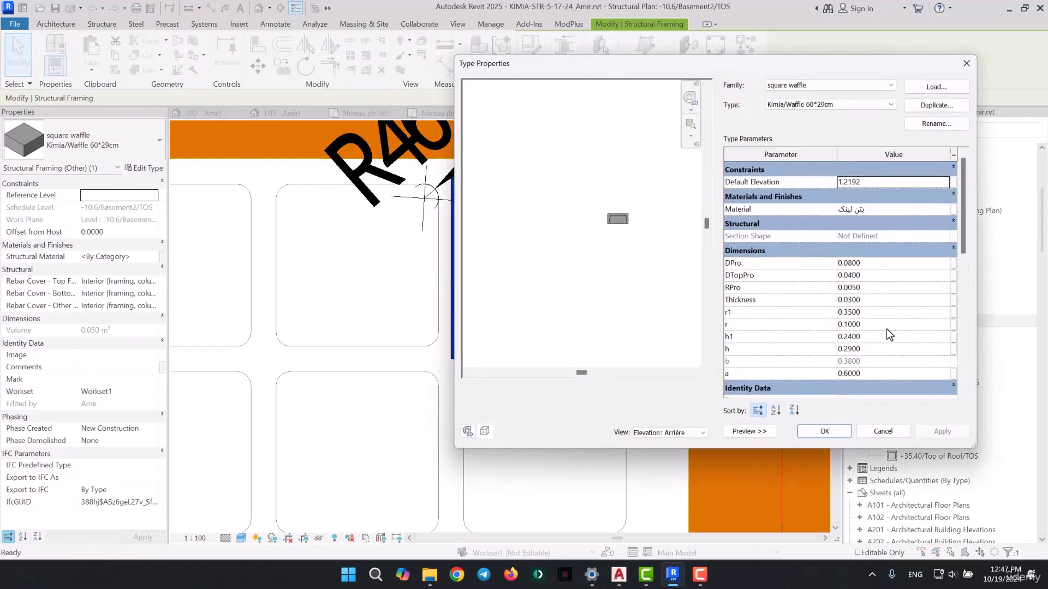
{"action": "left_click", "coordinate": [895, 325]}
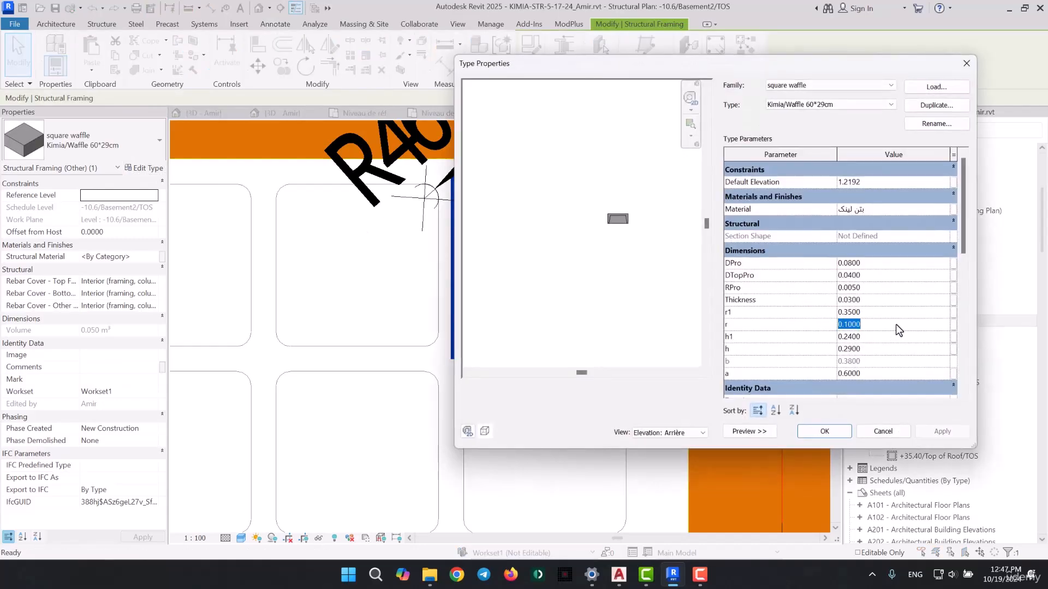
{"action": "type", "text": "40"}
{"action": "left_click", "coordinate": [833, 430]}
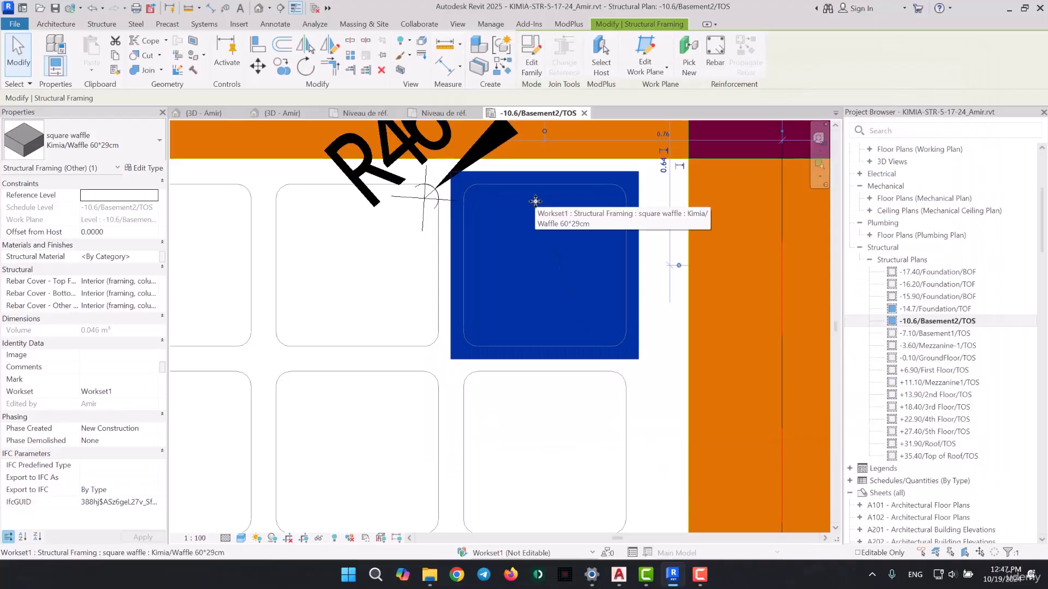
Compare the waffle's void outline with the plan and examine the rib widths in the AutoCAD slab section
{"action": "scroll", "coordinate": [516, 183], "scroll_direction": "up", "scroll_amount": 2}
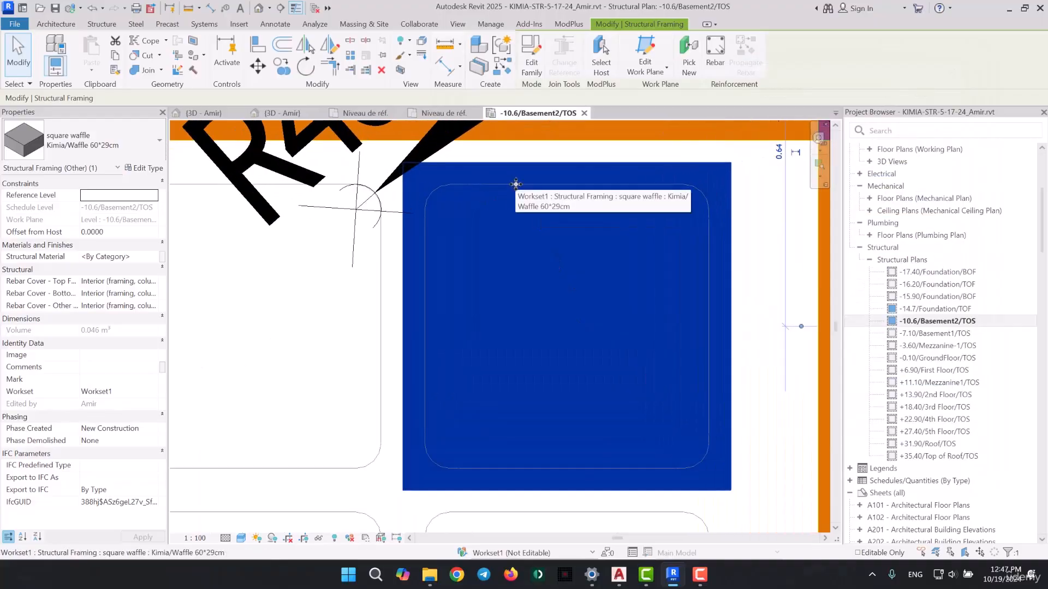
{"action": "left_click", "coordinate": [618, 575]}
{"action": "middle_click_drag", "start_coordinate": [461, 382], "coordinate": [462, 341]}
{"action": "scroll", "coordinate": [384, 273], "scroll_direction": "up", "scroll_amount": 2}
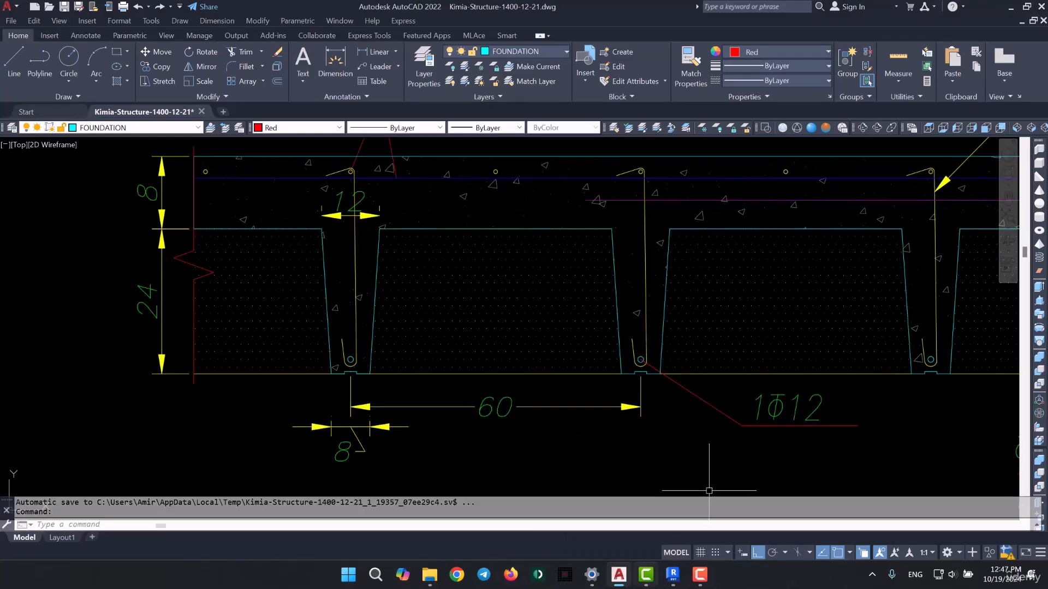
Back in Revit, set the waffle type's Thickness to 0.04, DPro to 0.06 and DTopPro to 0.04, apply, and inspect the previewed profile
{"action": "left_click", "coordinate": [674, 577]}
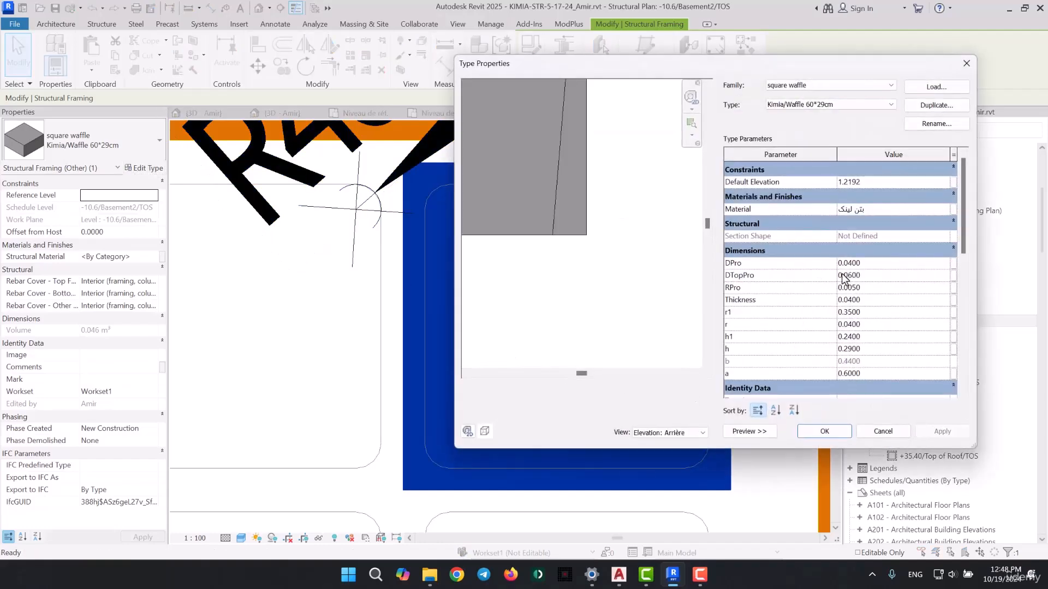
{"action": "type", "text": "0.06"}
{"action": "left_click", "coordinate": [879, 277]}
{"action": "type", "text": "0.04"}
{"action": "left_click", "coordinate": [653, 233]}
{"action": "left_click", "coordinate": [953, 434]}
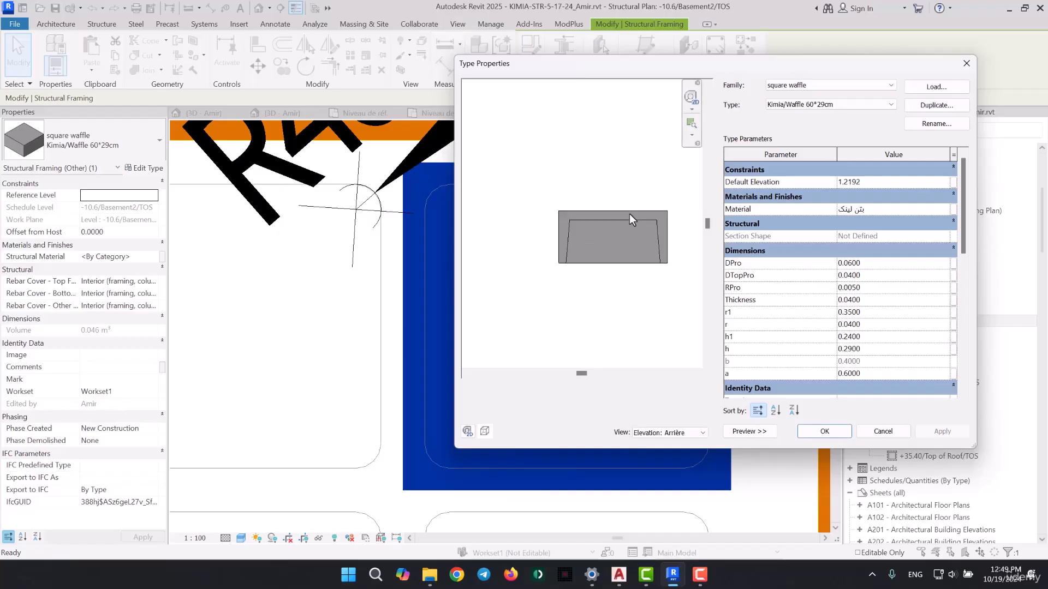
{"action": "middle_click_drag", "start_coordinate": [632, 288], "coordinate": [576, 281]}
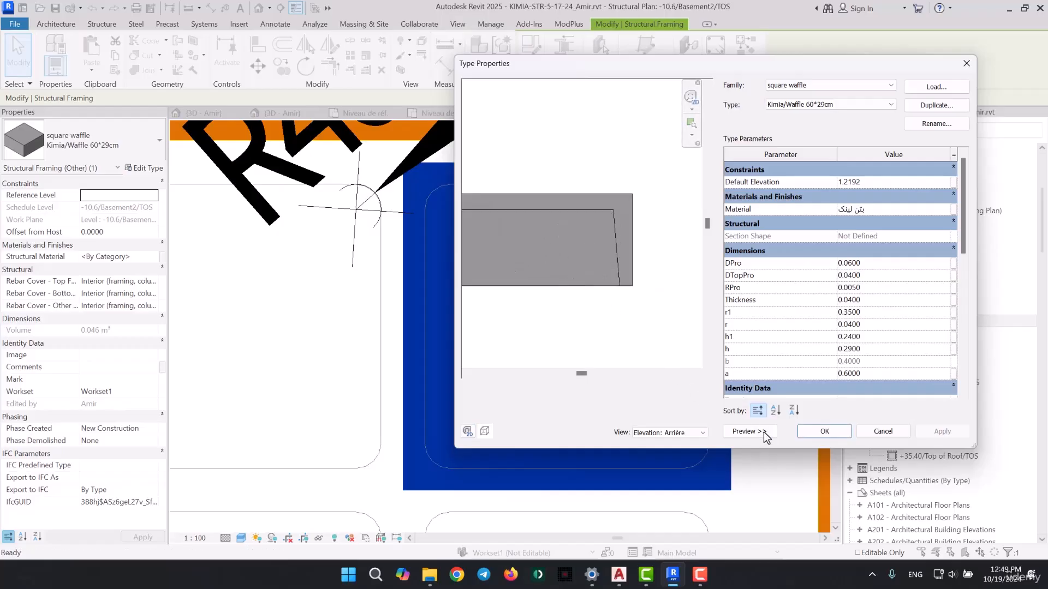
Confirm the edited waffle type properties and deselect the waffle in the Basement2 plan
{"action": "left_click", "coordinate": [813, 430]}
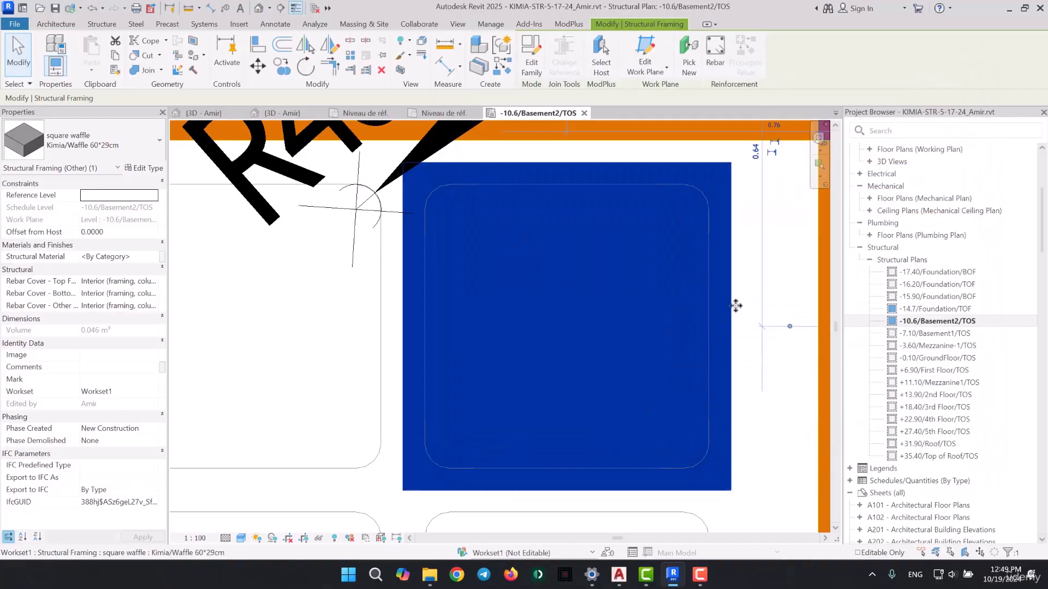
{"action": "left_click", "coordinate": [777, 289]}
{"action": "scroll", "coordinate": [577, 273], "scroll_direction": "down", "scroll_amount": 3}
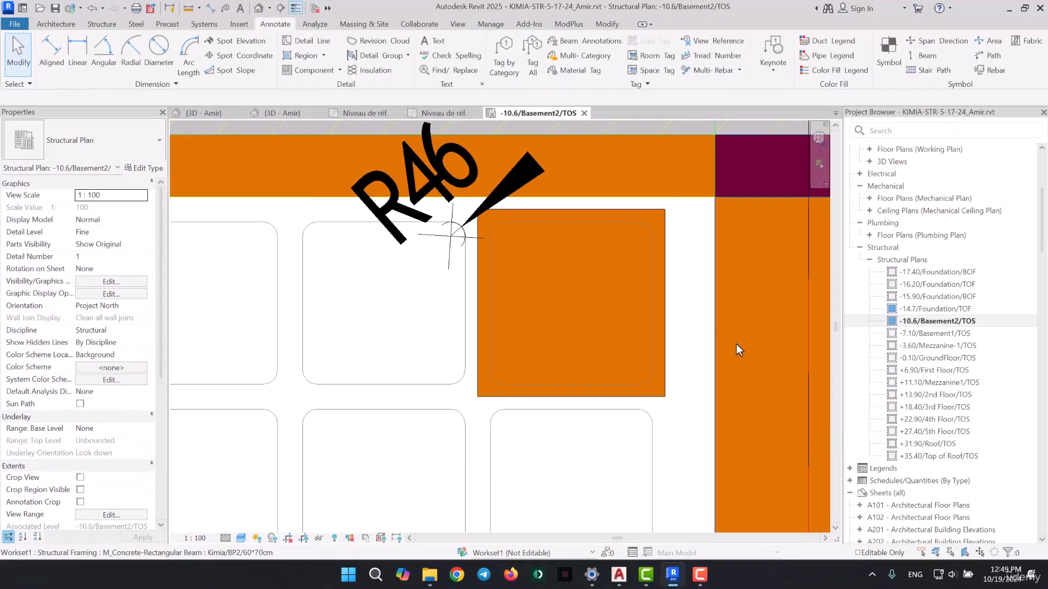
Copy the waffle repeatedly edge to edge along the BP12 beam, completing the first row of the bay between grids C and B
{"action": "left_click", "coordinate": [581, 323]}
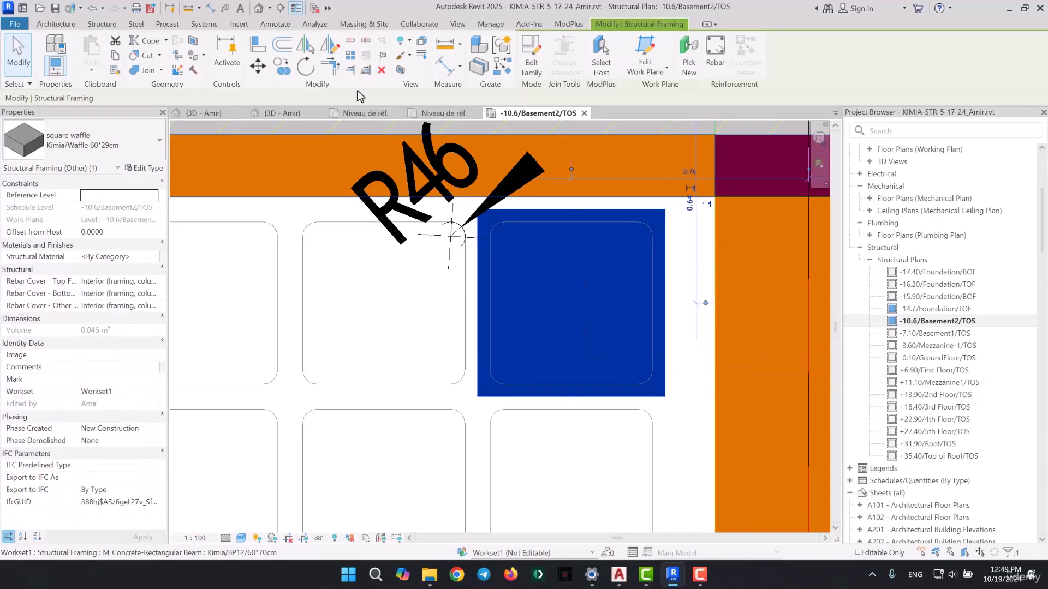
{"action": "left_click", "coordinate": [281, 66]}
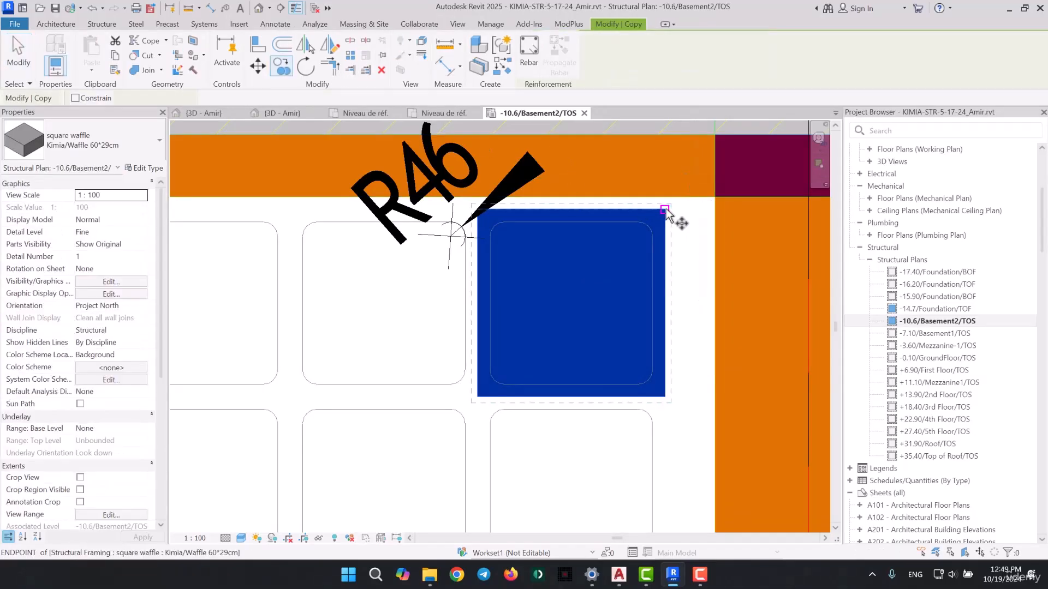
{"action": "left_click", "coordinate": [478, 210]}
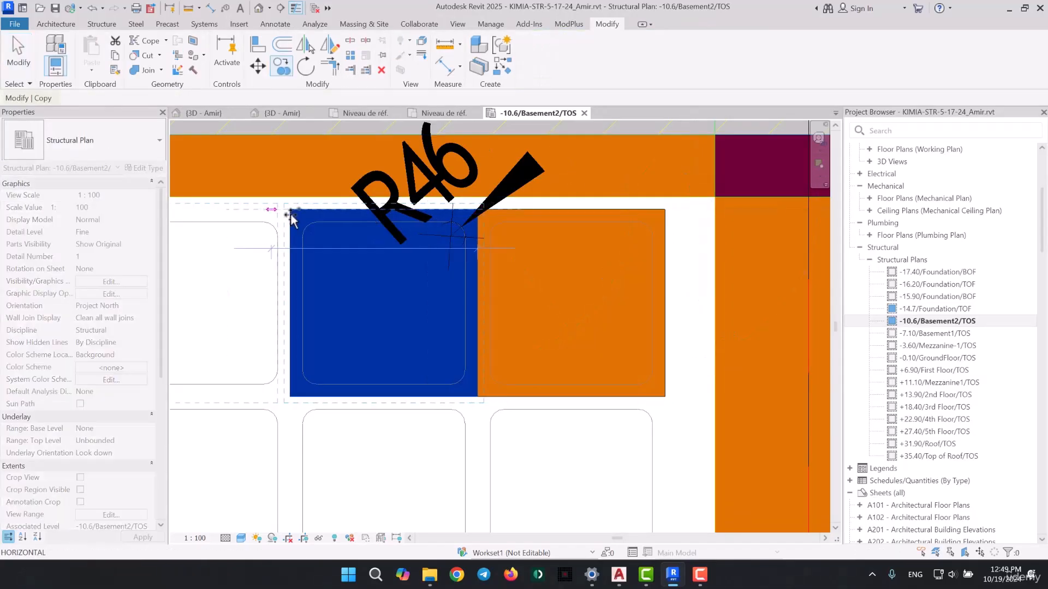
{"action": "middle_click_drag", "start_coordinate": [290, 218], "coordinate": [411, 224]}
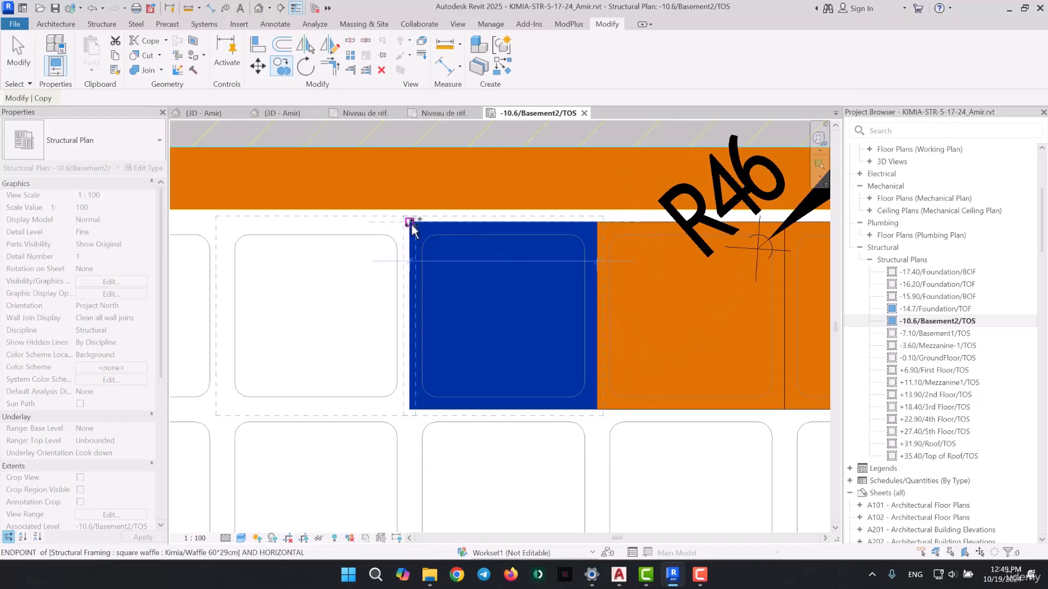
{"action": "left_click", "coordinate": [410, 224]}
{"action": "left_click", "coordinate": [224, 223]}
{"action": "scroll", "coordinate": [549, 232], "scroll_direction": "down", "scroll_amount": 1}
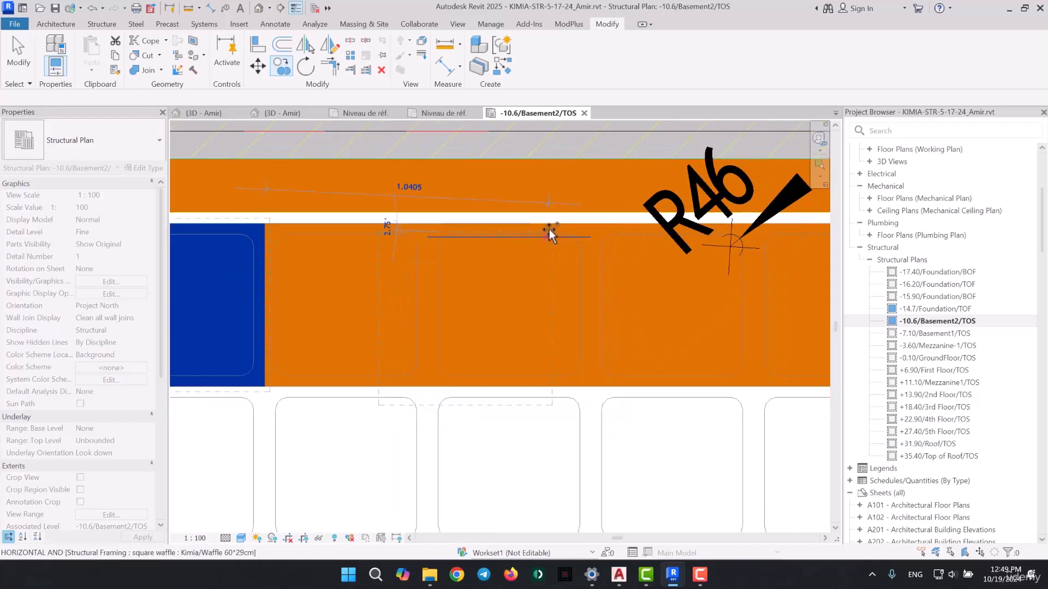
{"action": "scroll", "coordinate": [549, 231], "scroll_direction": "down", "scroll_amount": 2}
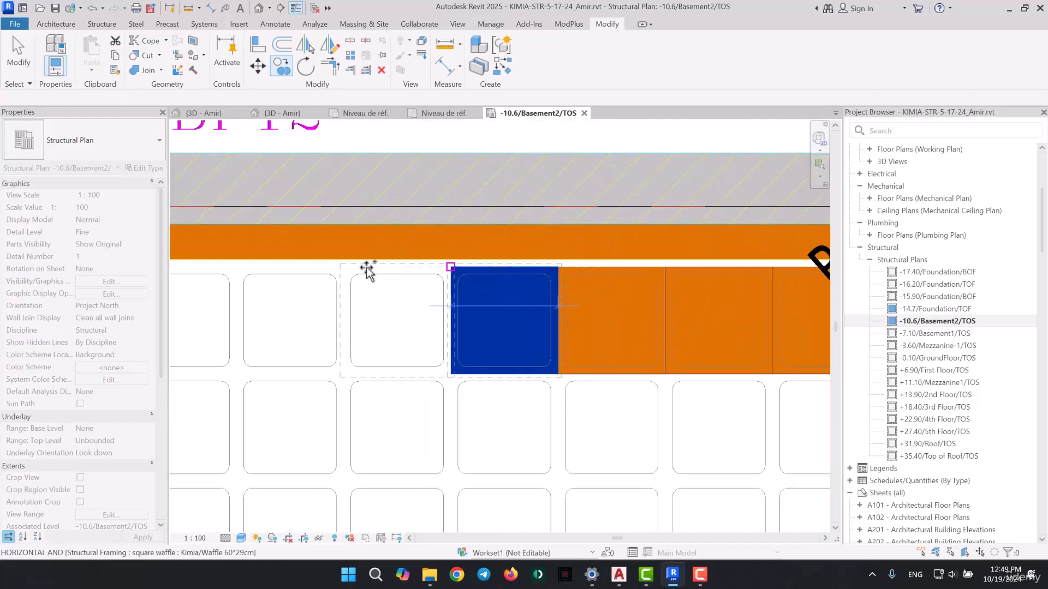
{"action": "left_click", "coordinate": [344, 266]}
{"action": "scroll", "coordinate": [344, 266], "scroll_direction": "down", "scroll_amount": 3}
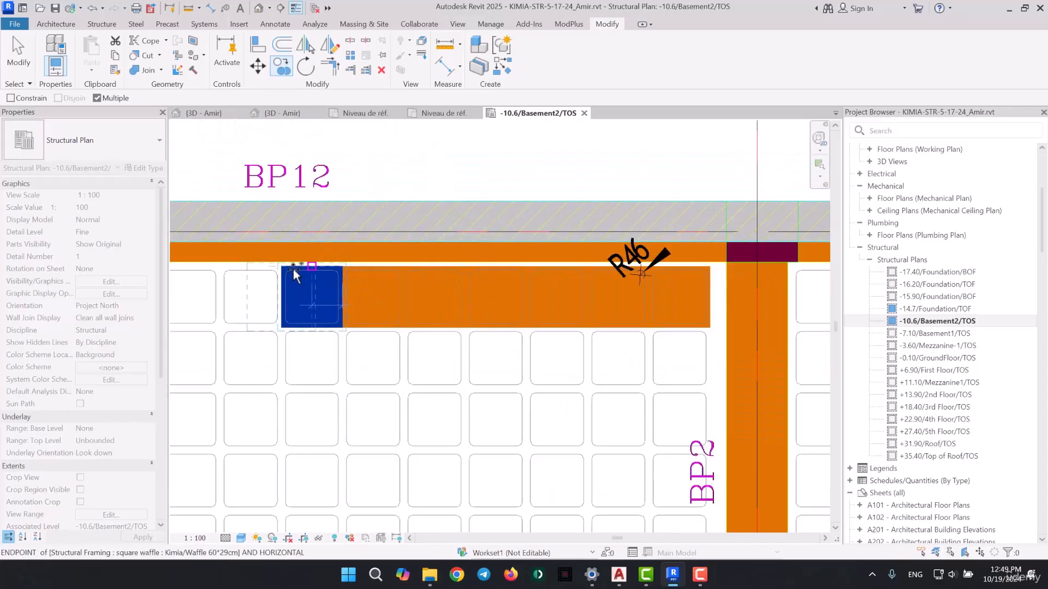
{"action": "scroll", "coordinate": [295, 275], "scroll_direction": "up", "scroll_amount": 5}
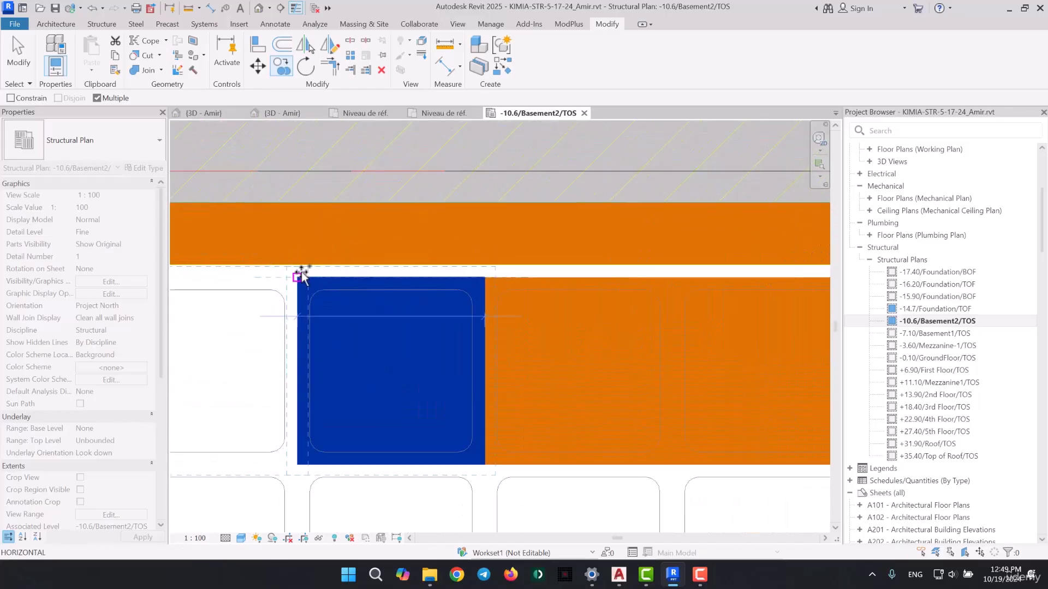
{"action": "left_click", "coordinate": [301, 273]}
{"action": "middle_click_drag", "start_coordinate": [301, 326], "coordinate": [657, 331]}
{"action": "scroll", "coordinate": [657, 330], "scroll_direction": "down", "scroll_amount": 2}
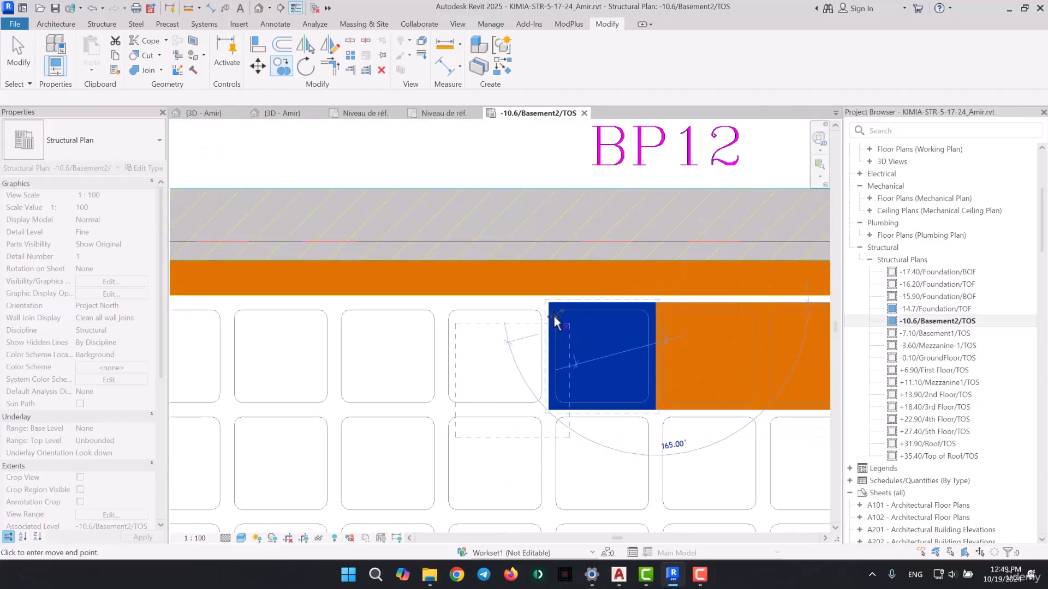
{"action": "left_click", "coordinate": [550, 302]}
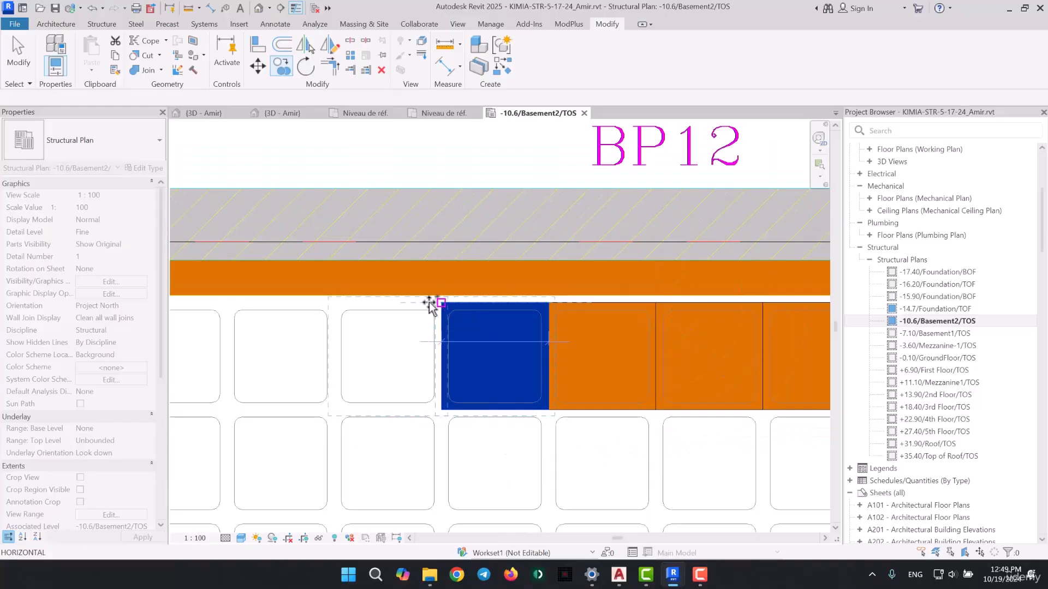
{"action": "left_click", "coordinate": [429, 303]}
{"action": "middle_click_drag", "start_coordinate": [303, 304], "coordinate": [423, 249]}
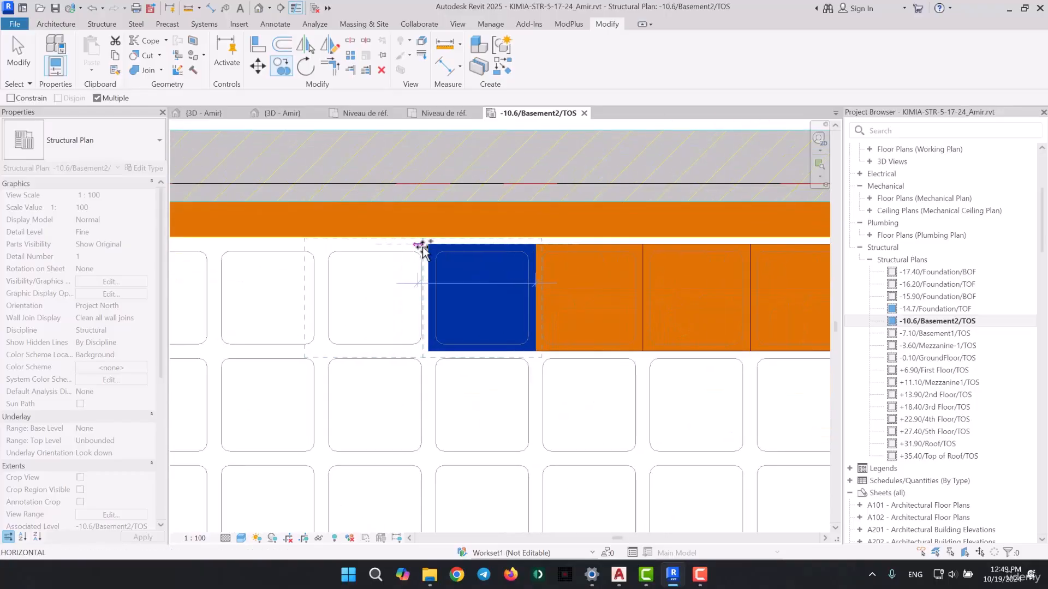
{"action": "left_click", "coordinate": [428, 245]}
{"action": "left_click", "coordinate": [320, 245]}
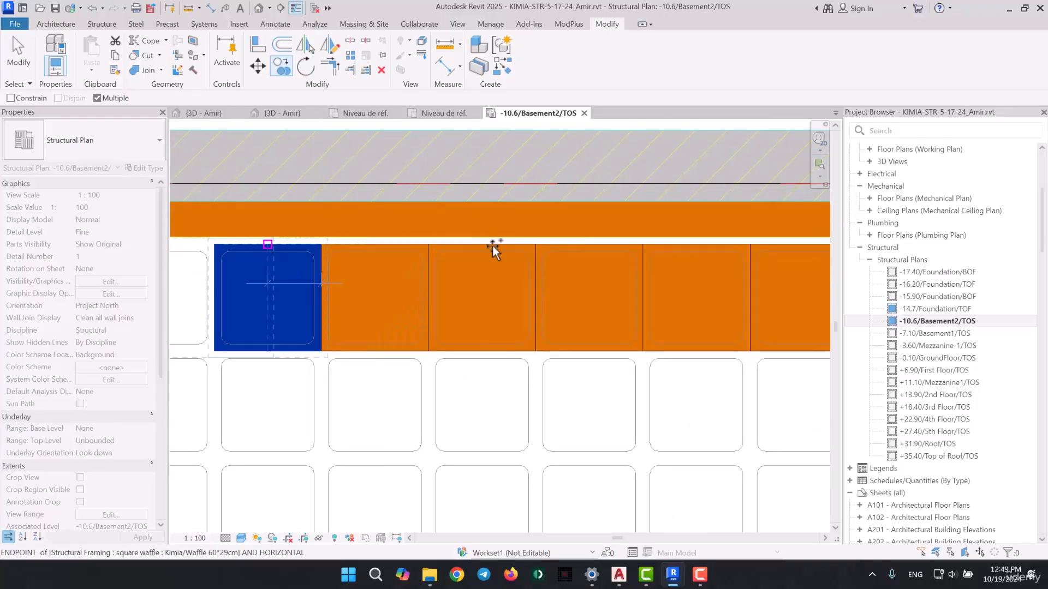
{"action": "left_click", "coordinate": [433, 246]}
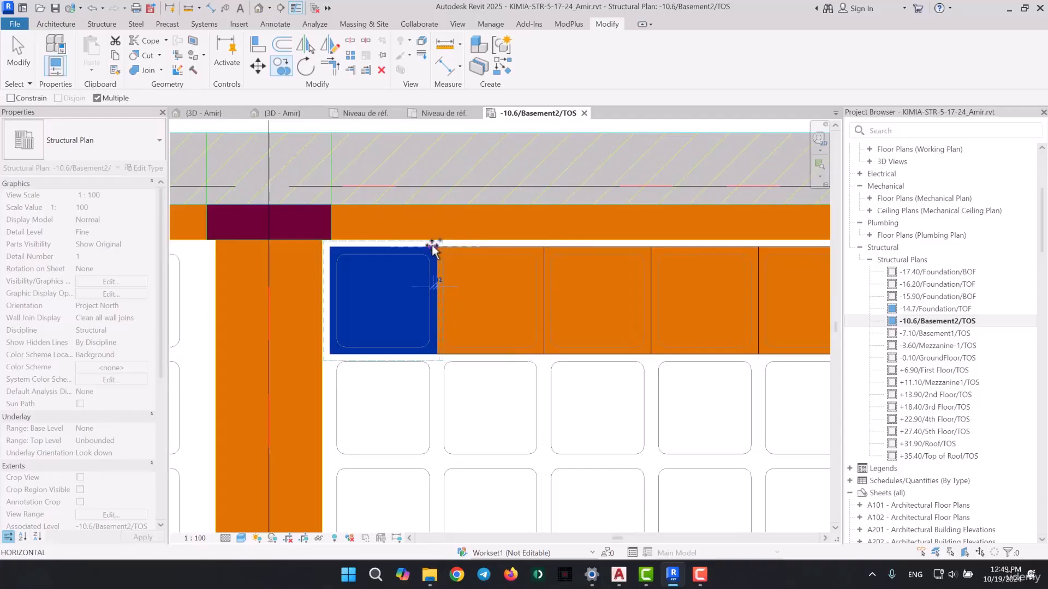
{"action": "scroll", "coordinate": [432, 244], "scroll_direction": "down", "scroll_amount": 5}
{"action": "key", "text": "Escape"}
{"action": "scroll", "coordinate": [379, 241], "scroll_direction": "down", "scroll_amount": 4}
{"action": "key", "text": "Escape"}
{"action": "scroll", "coordinate": [379, 241], "scroll_direction": "down", "scroll_amount": 3}
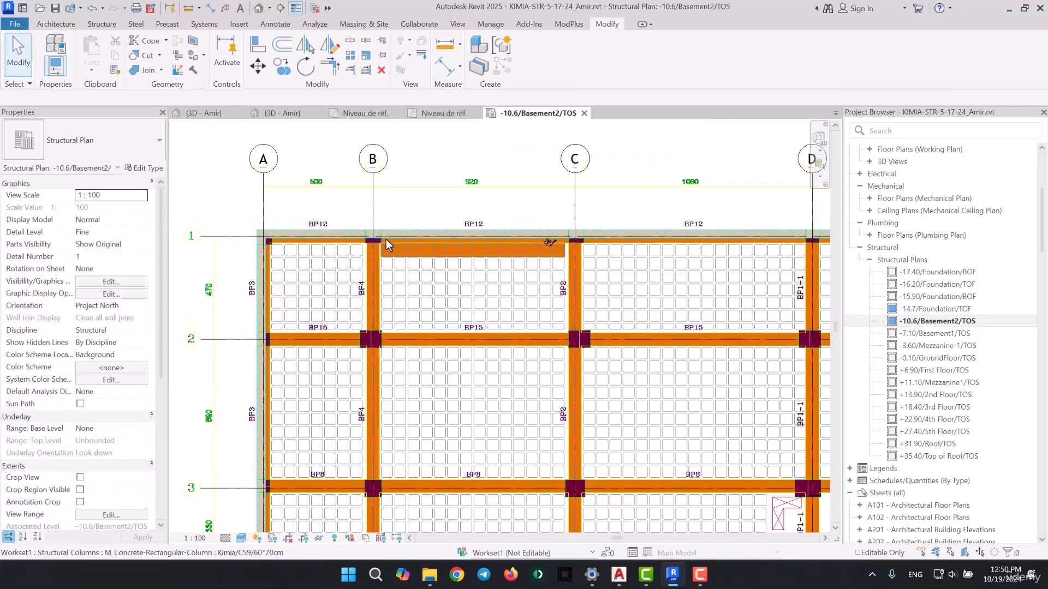
Create a linear array of 6 from the corner waffle beside beam BP2, running toward beam BP15 at one-waffle spacing
{"action": "scroll", "coordinate": [385, 240], "scroll_direction": "down", "scroll_amount": 3}
{"action": "scroll", "coordinate": [402, 378], "scroll_direction": "up", "scroll_amount": 4}
{"action": "middle_click_drag", "start_coordinate": [402, 414], "coordinate": [400, 204]}
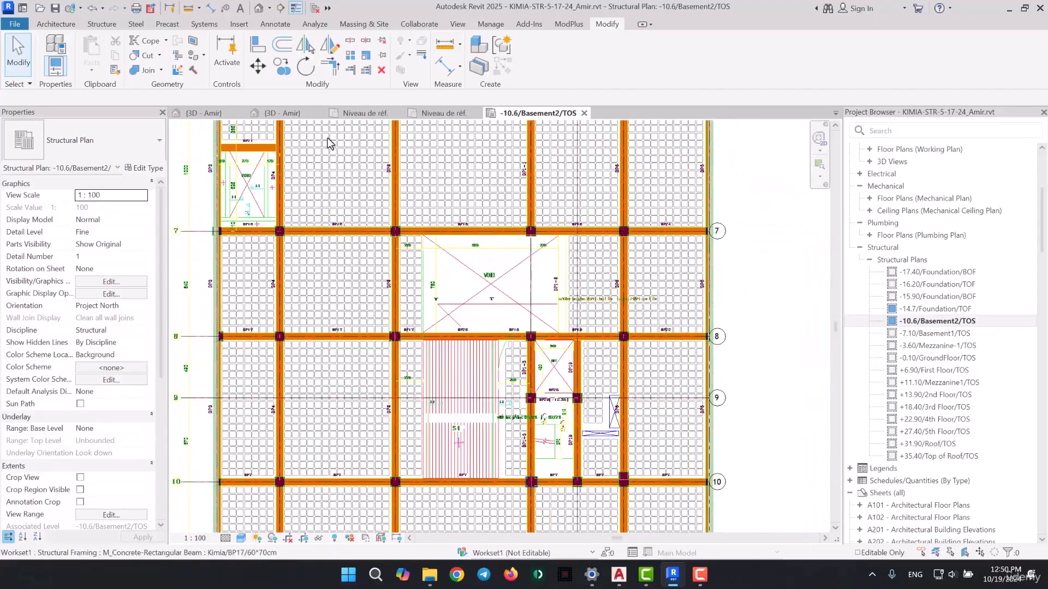
{"action": "middle_click_drag", "start_coordinate": [329, 143], "coordinate": [476, 522]}
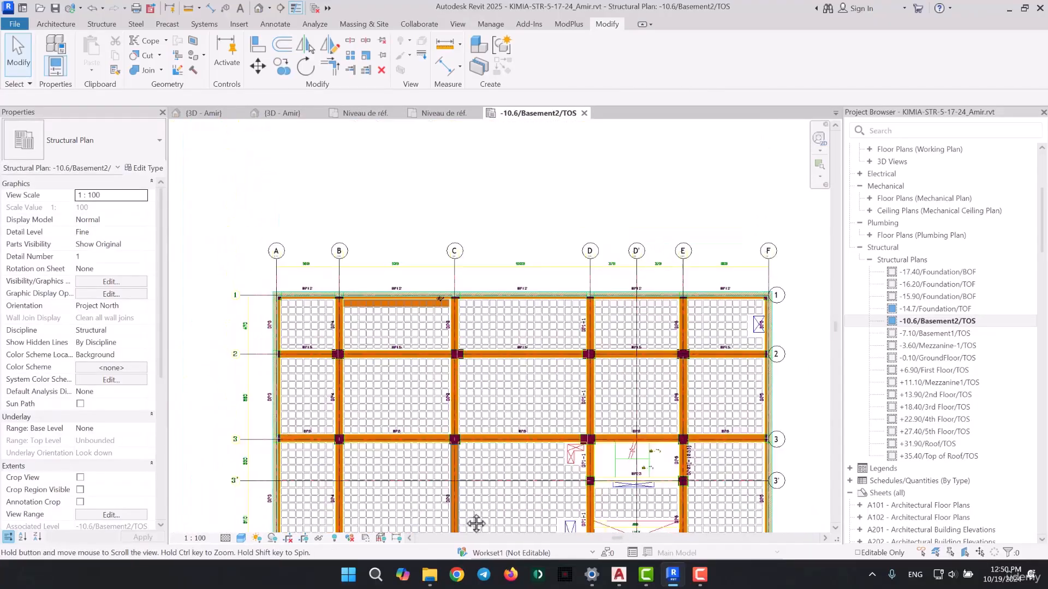
{"action": "scroll", "coordinate": [448, 322], "scroll_direction": "up", "scroll_amount": 7}
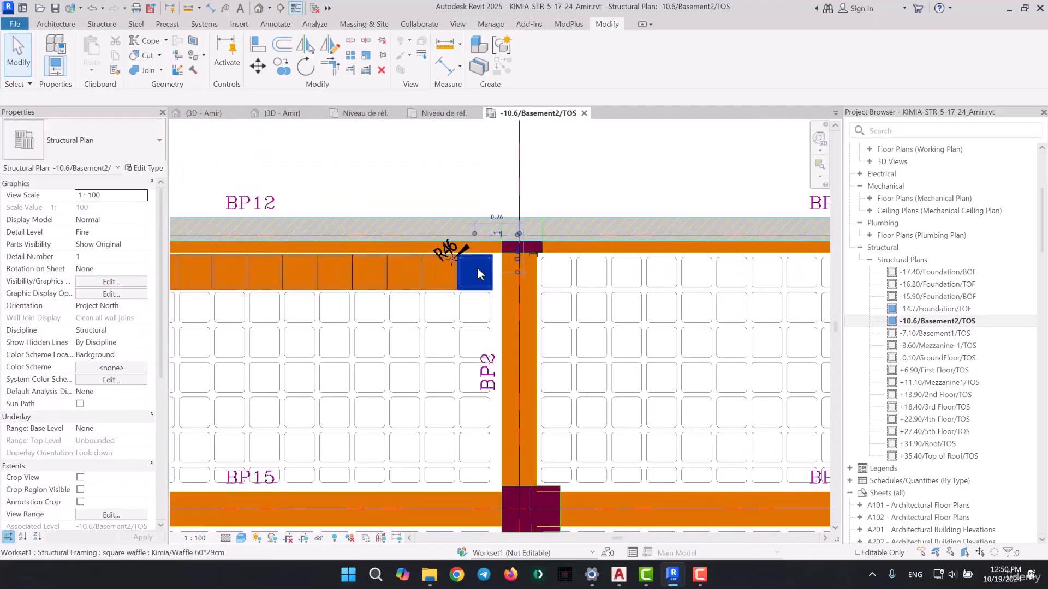
{"action": "left_click", "coordinate": [478, 274]}
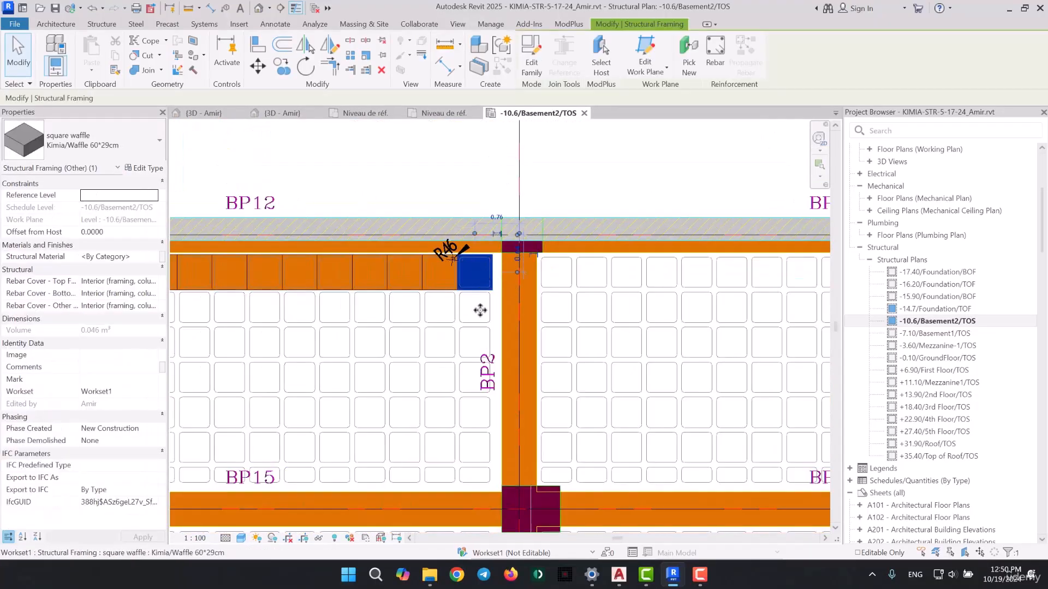
{"action": "left_click", "coordinate": [352, 56]}
{"action": "left_click", "coordinate": [445, 271]}
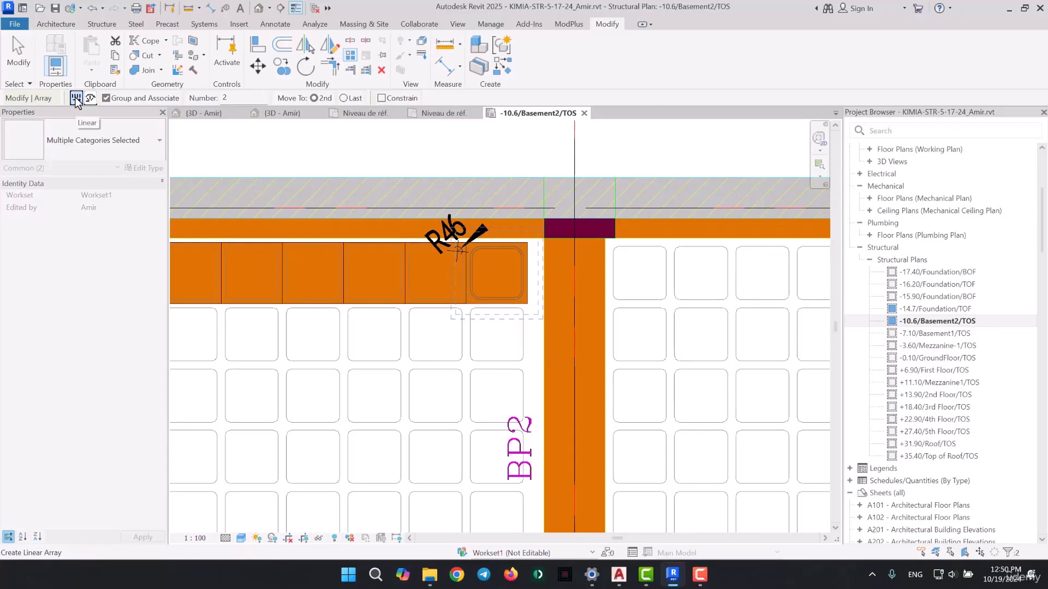
{"action": "scroll", "coordinate": [551, 284], "scroll_direction": "up", "scroll_amount": 2}
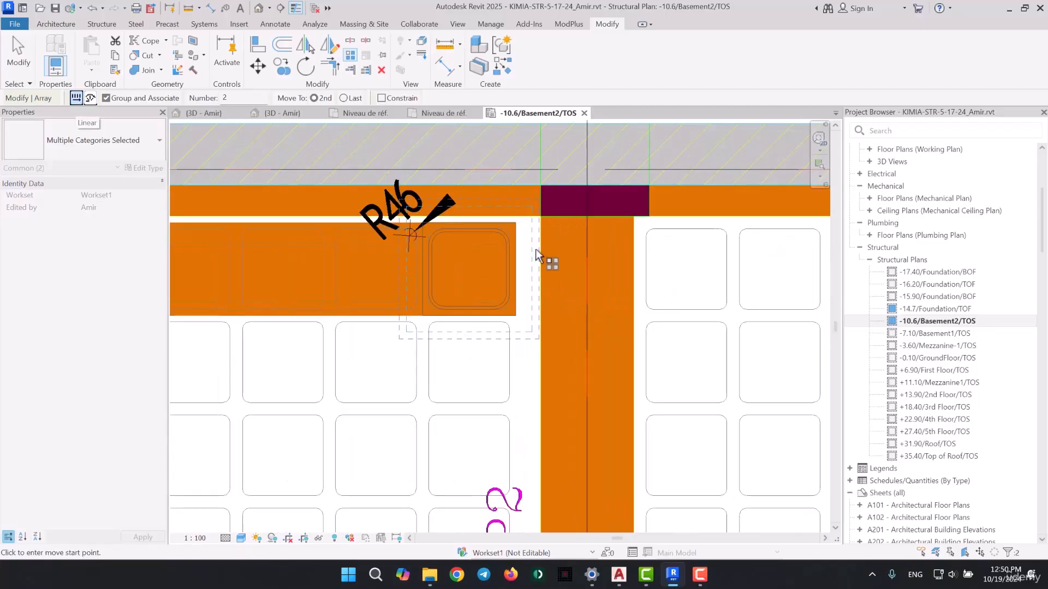
{"action": "left_click", "coordinate": [516, 222]}
{"action": "left_click", "coordinate": [515, 316]}
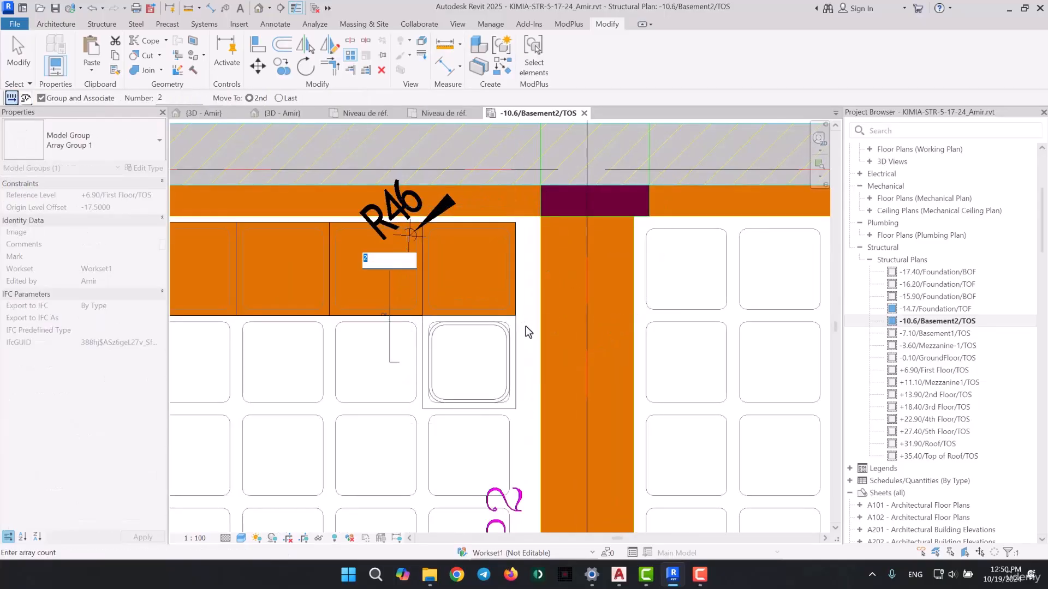
{"action": "scroll", "coordinate": [545, 228], "scroll_direction": "down", "scroll_amount": 3}
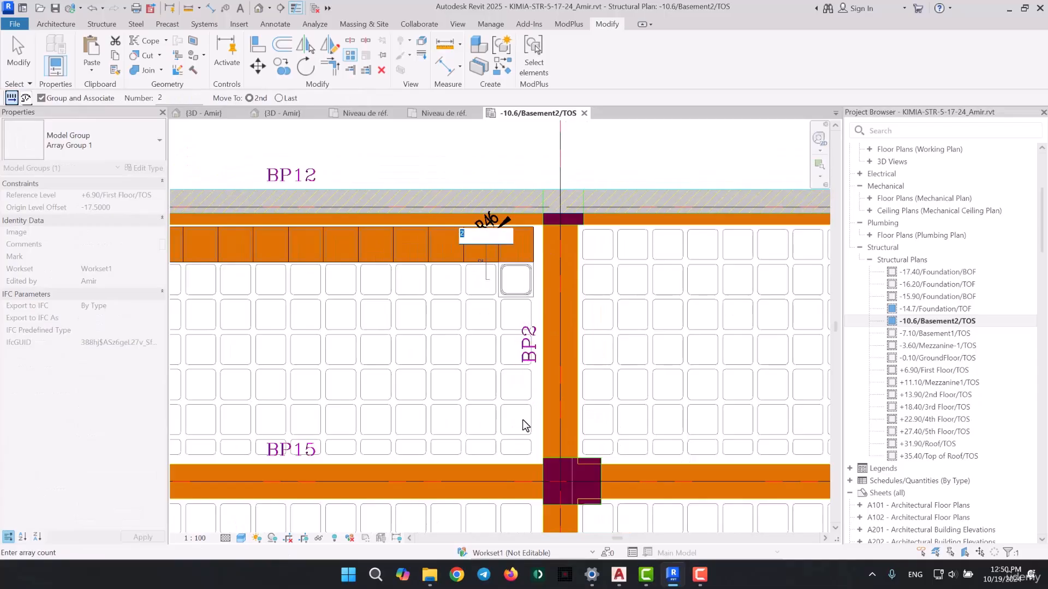
{"action": "type", "text": "6"}
{"action": "key", "text": "Return"}
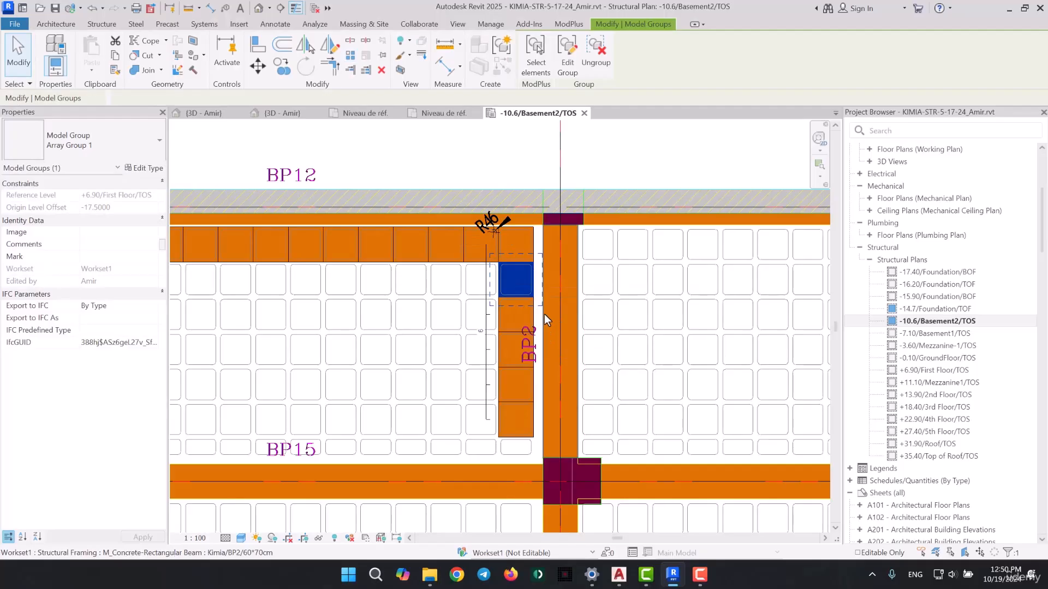
{"action": "key", "text": "Escape"}
Examine the strip between the last arrayed waffle and the BP15 beam against the CAD void outlines
{"action": "scroll", "coordinate": [526, 294], "scroll_direction": "down", "scroll_amount": 2}
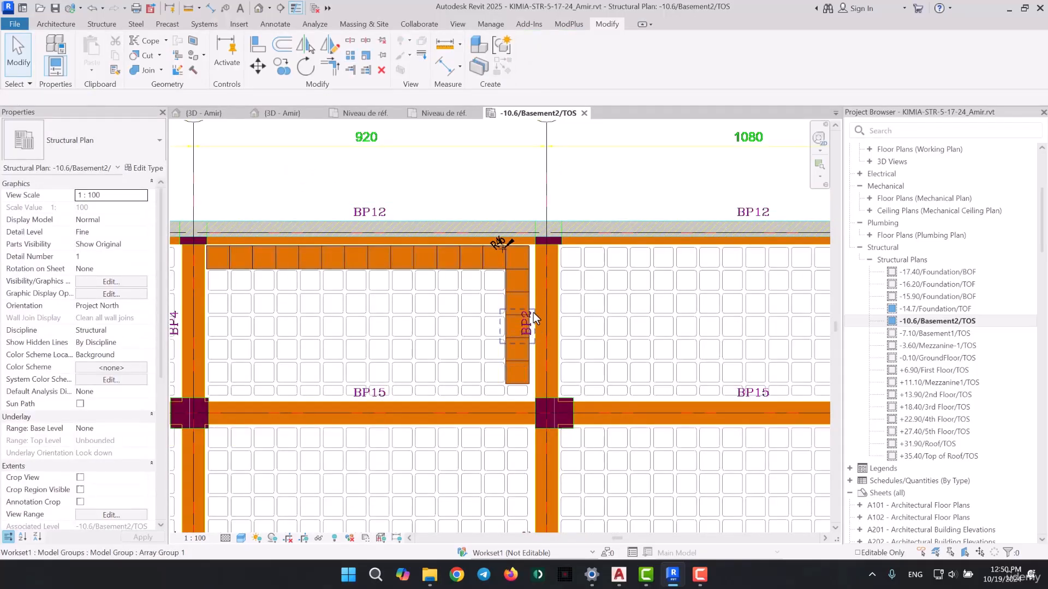
{"action": "scroll", "coordinate": [526, 341], "scroll_direction": "up", "scroll_amount": 2}
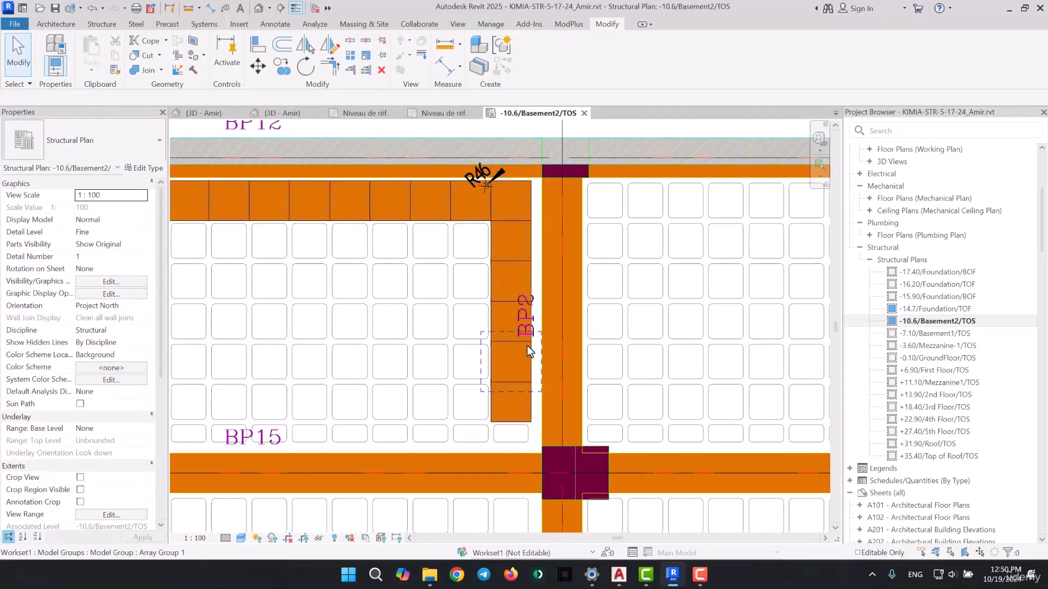
{"action": "scroll", "coordinate": [515, 439], "scroll_direction": "up", "scroll_amount": 2}
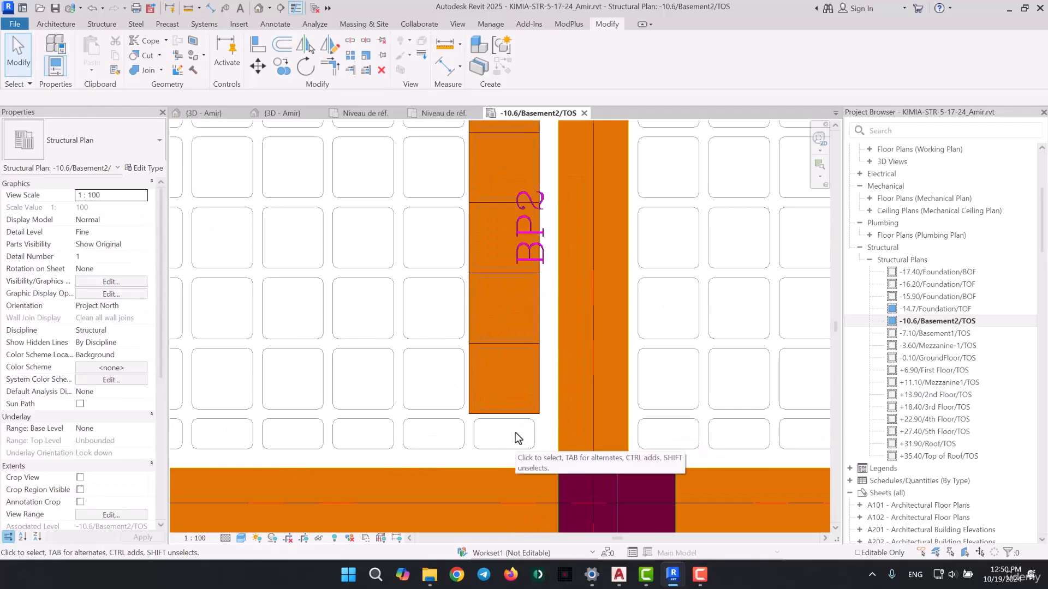
{"action": "scroll", "coordinate": [518, 433], "scroll_direction": "down", "scroll_amount": 2}
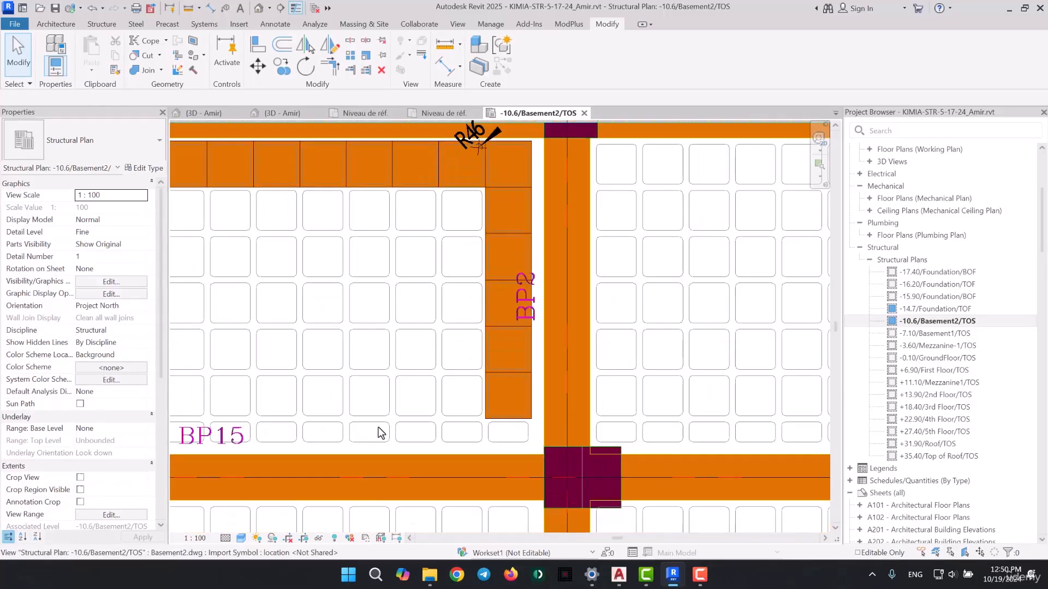
{"action": "scroll", "coordinate": [533, 326], "scroll_direction": "down", "scroll_amount": 2}
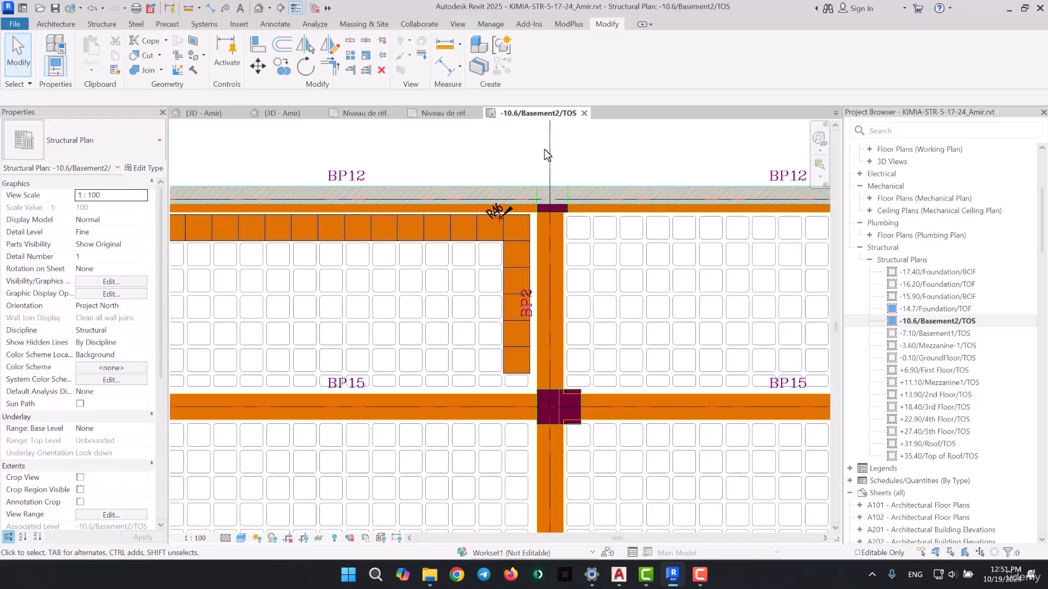
Create a new family from the Metric Generic Model line based.rft template in the English family templates folder
{"action": "left_click", "coordinate": [15, 24]}
{"action": "mouse_move", "coordinate": [47, 76]}
{"action": "key", "text": "Escape"}
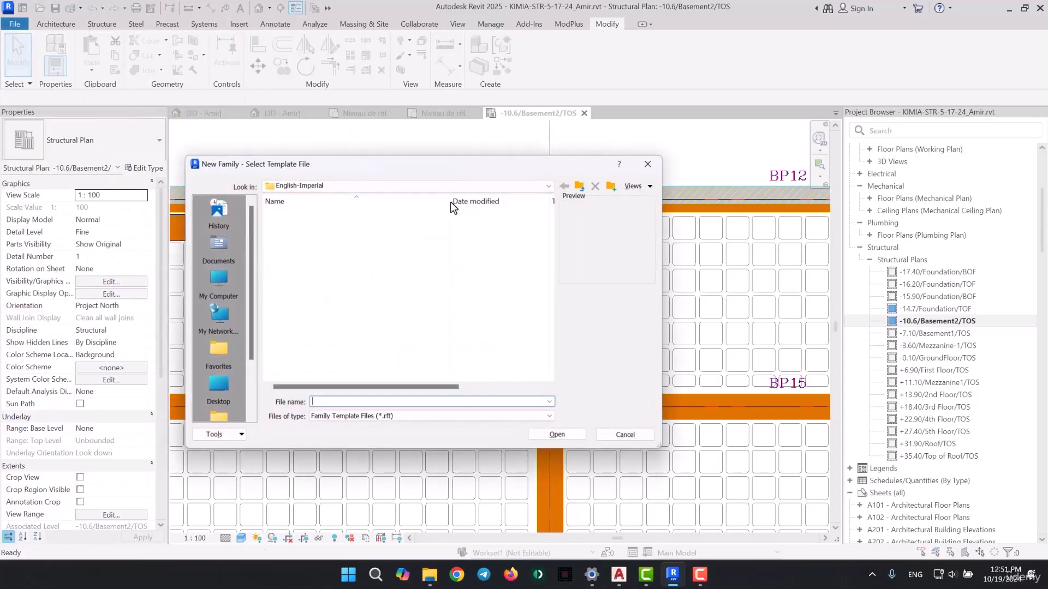
{"action": "left_click", "coordinate": [579, 186]}
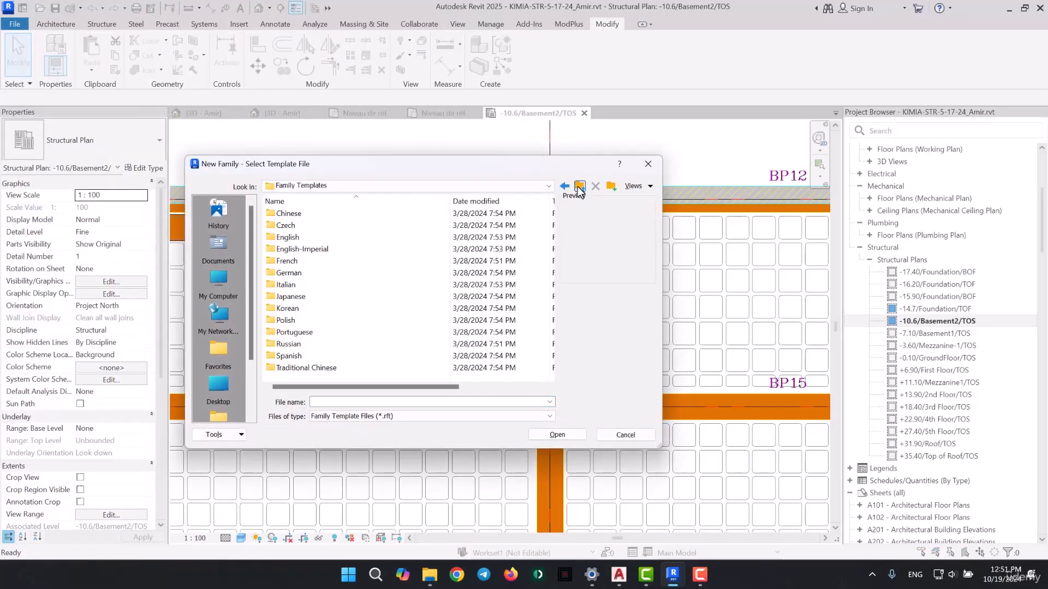
{"action": "double_click", "coordinate": [295, 236]}
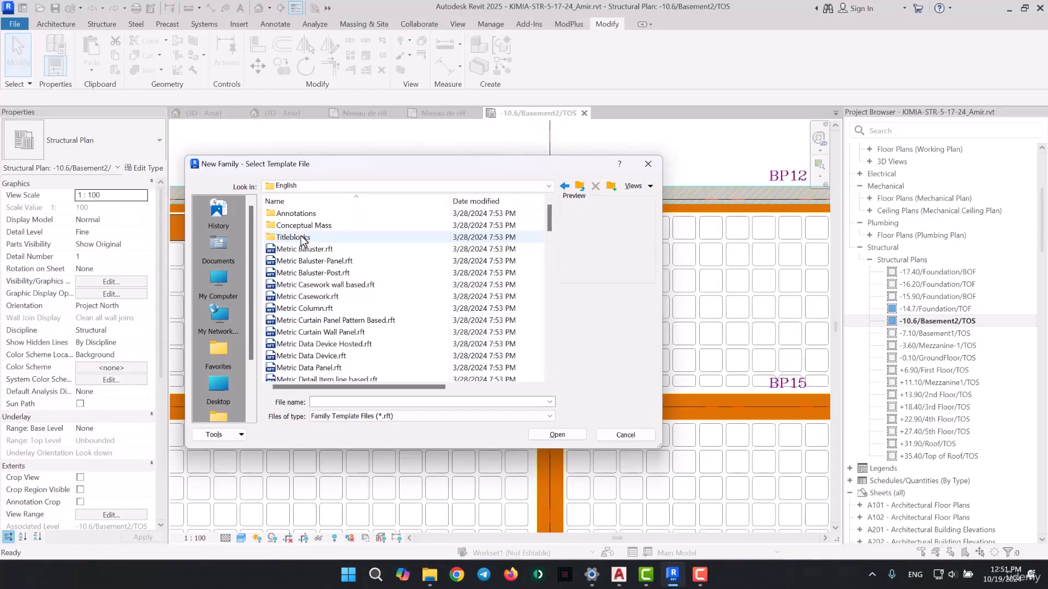
{"action": "scroll", "coordinate": [317, 262], "scroll_direction": "down", "scroll_amount": 5}
{"action": "scroll", "coordinate": [360, 281], "scroll_direction": "down", "scroll_amount": 12}
{"action": "scroll", "coordinate": [363, 281], "scroll_direction": "up", "scroll_amount": 8}
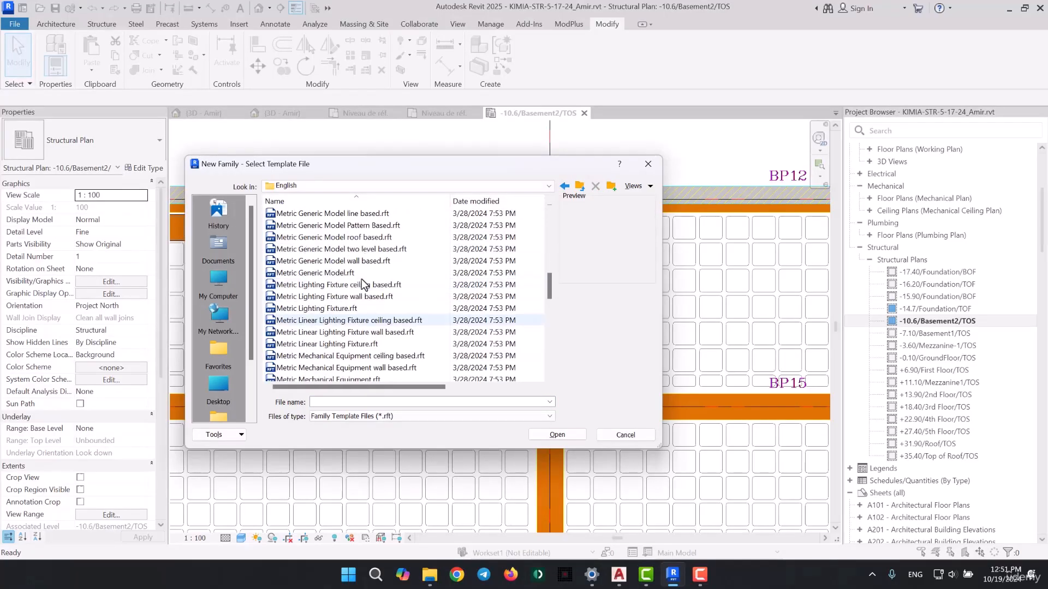
{"action": "double_click", "coordinate": [375, 214]}
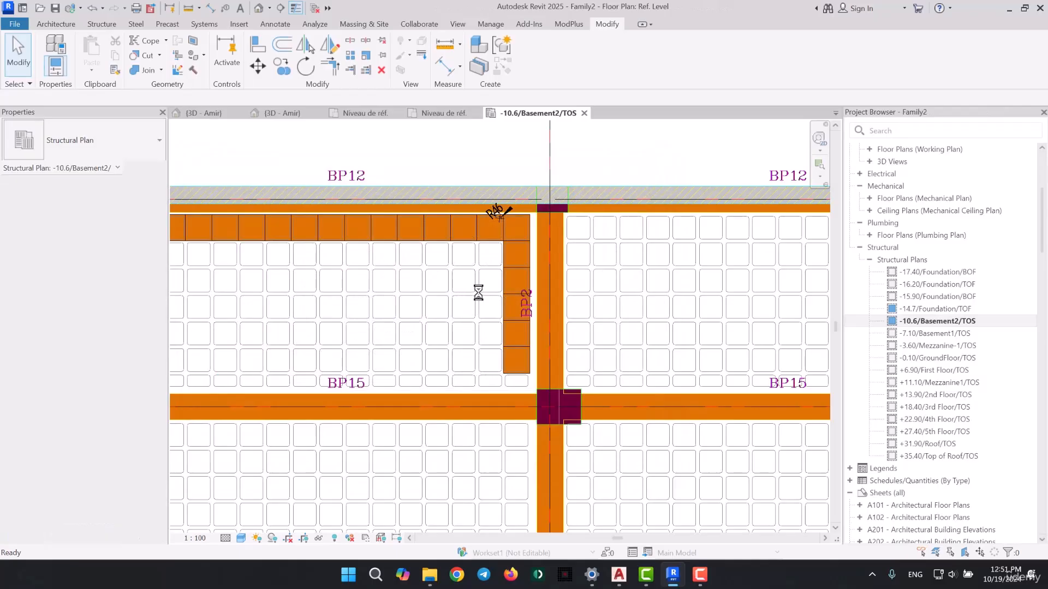
Load the square waffle family into Family2 only, leaving the KIMIA project out of the load
{"action": "scroll", "coordinate": [638, 327], "scroll_direction": "up", "scroll_amount": 5}
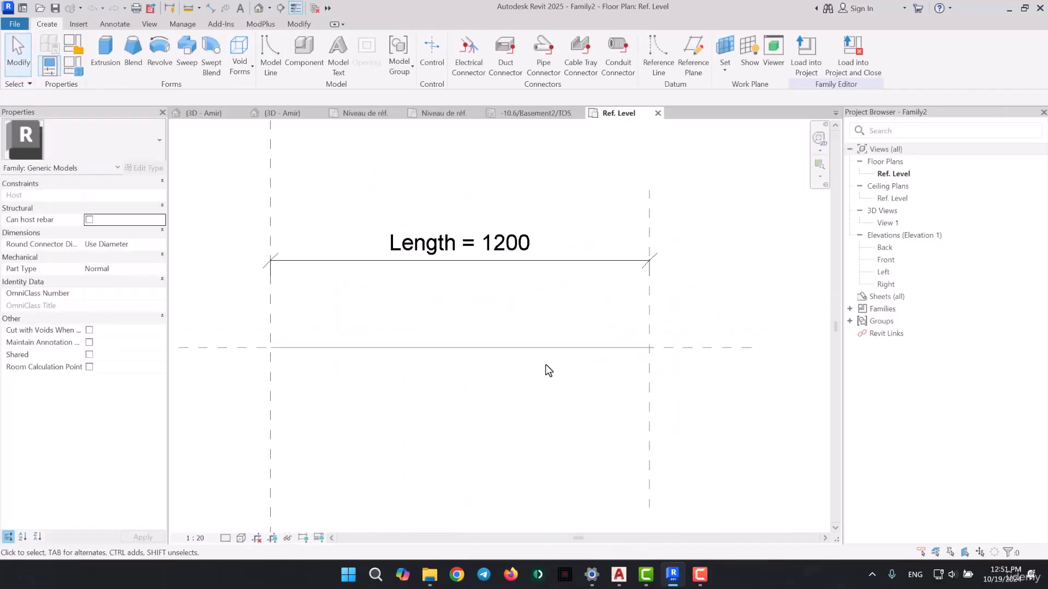
{"action": "left_click", "coordinate": [374, 112]}
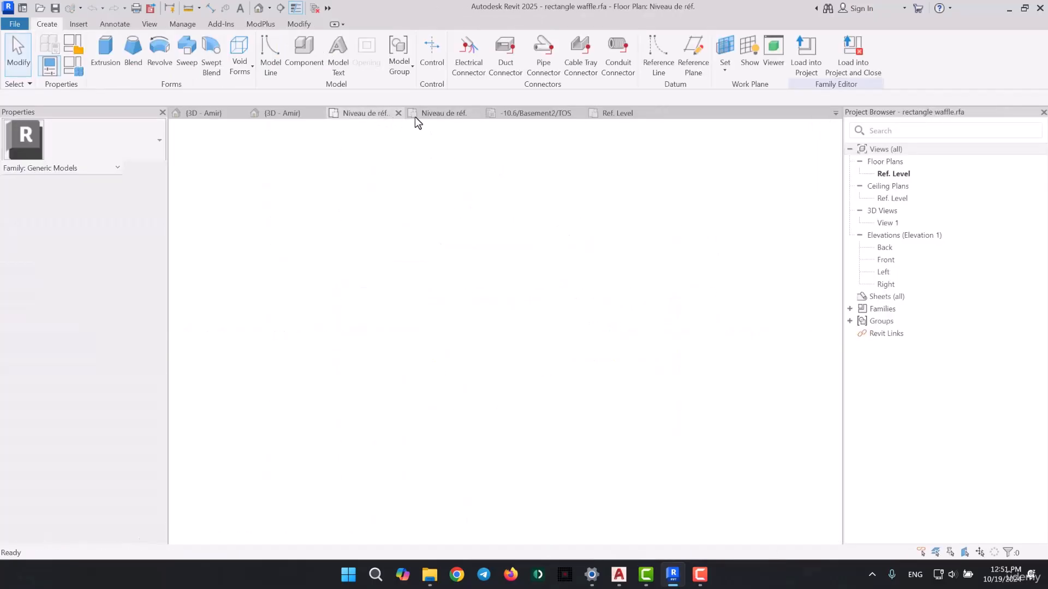
{"action": "left_click", "coordinate": [441, 115]}
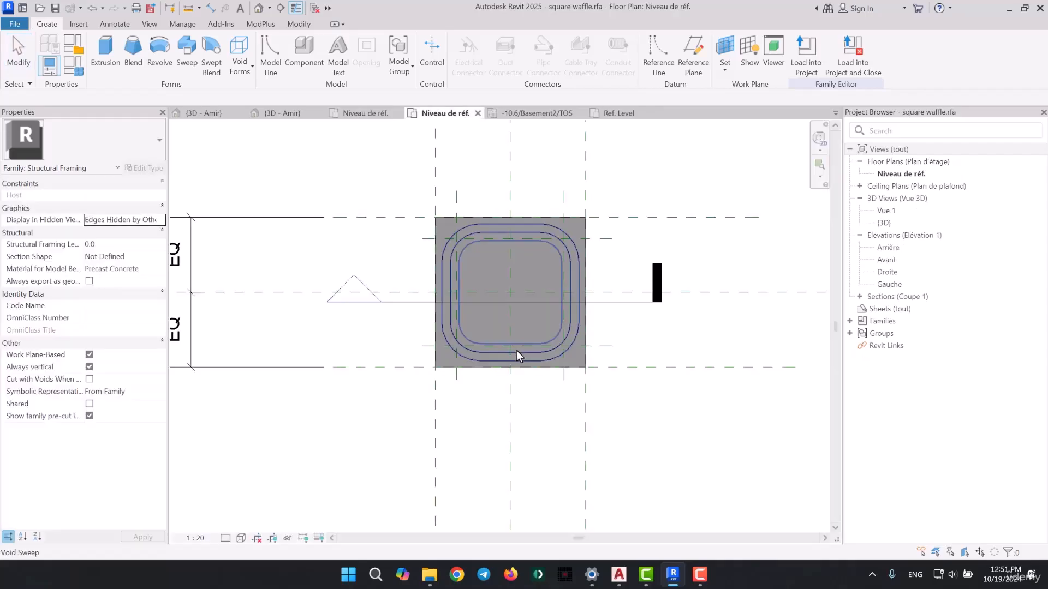
{"action": "left_click", "coordinate": [806, 54]}
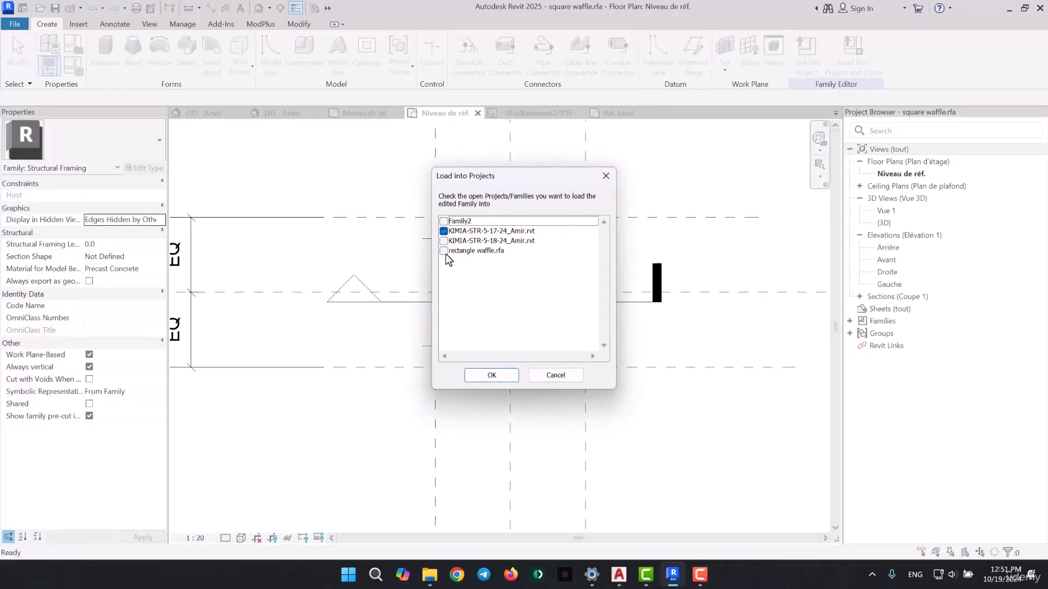
{"action": "left_click", "coordinate": [443, 221]}
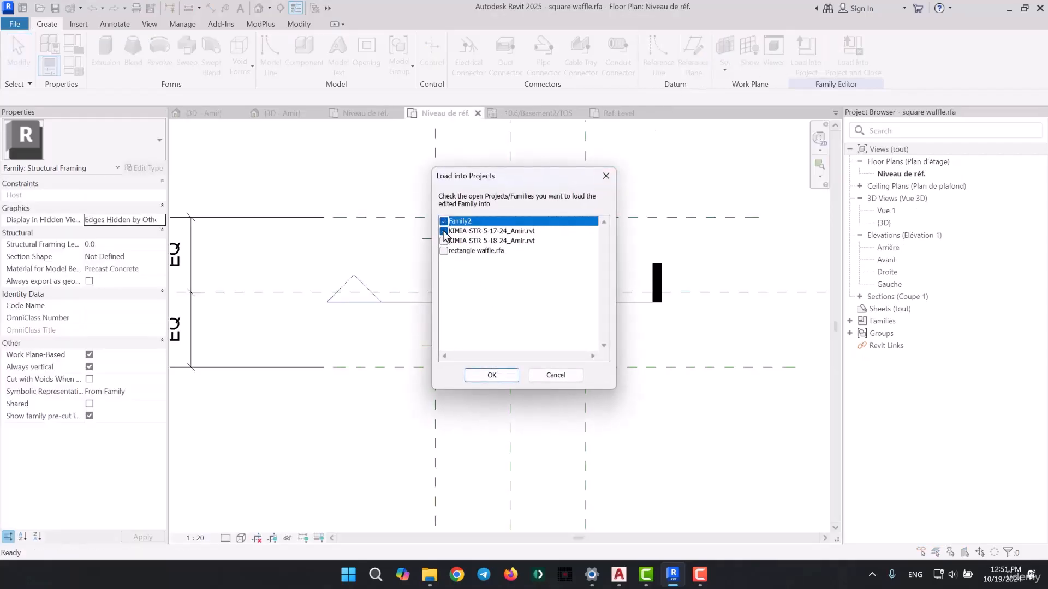
{"action": "left_click", "coordinate": [443, 231]}
{"action": "left_click", "coordinate": [515, 375]}
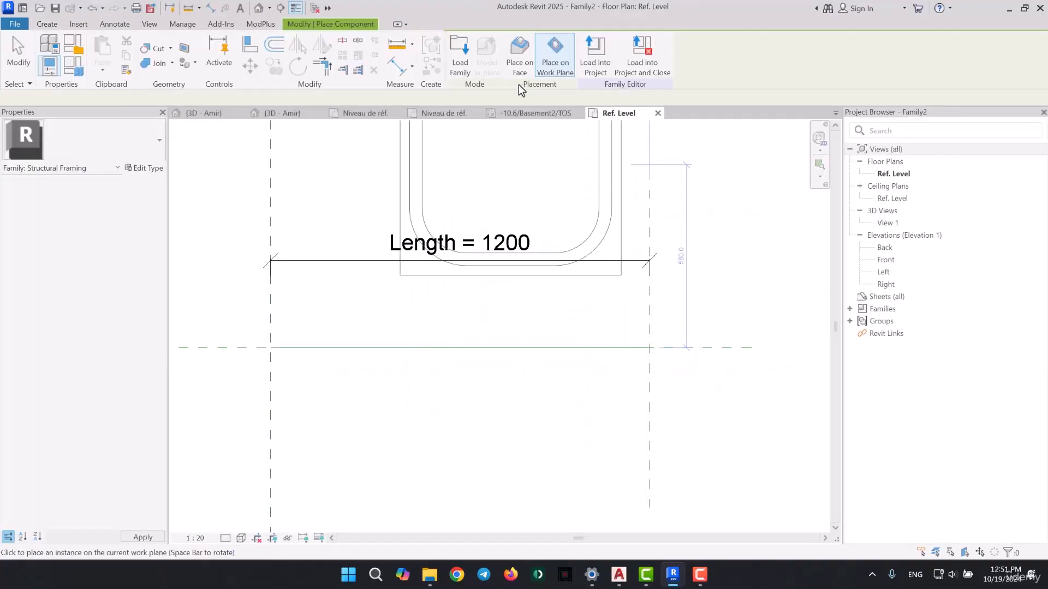
Place one W 90 square waffle centred on the horizontal reference plane, with its edge near the left reference plane
{"action": "scroll", "coordinate": [507, 261], "scroll_direction": "down", "scroll_amount": 2}
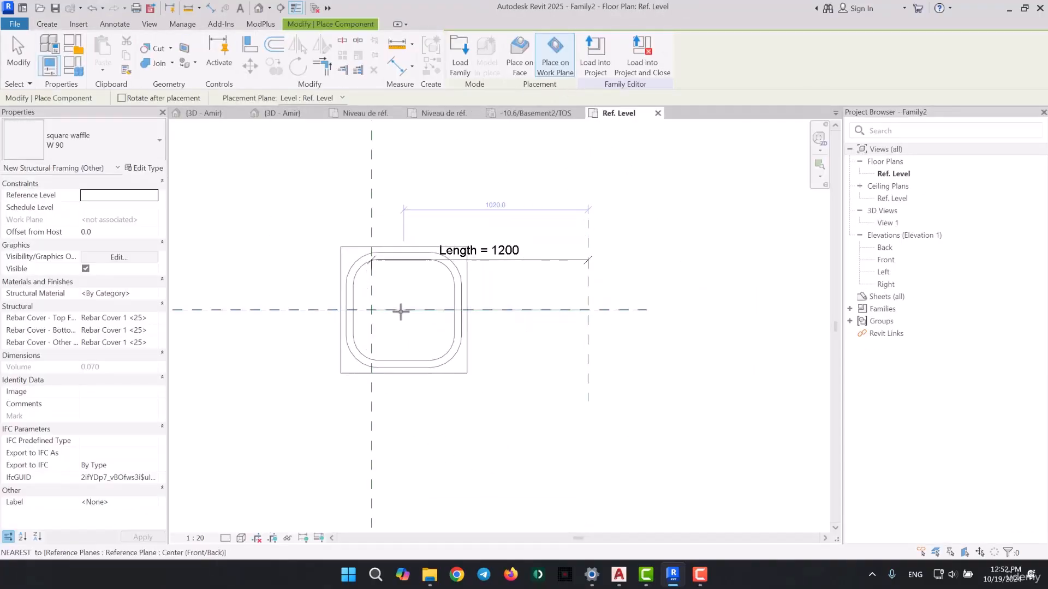
{"action": "left_click", "coordinate": [436, 310]}
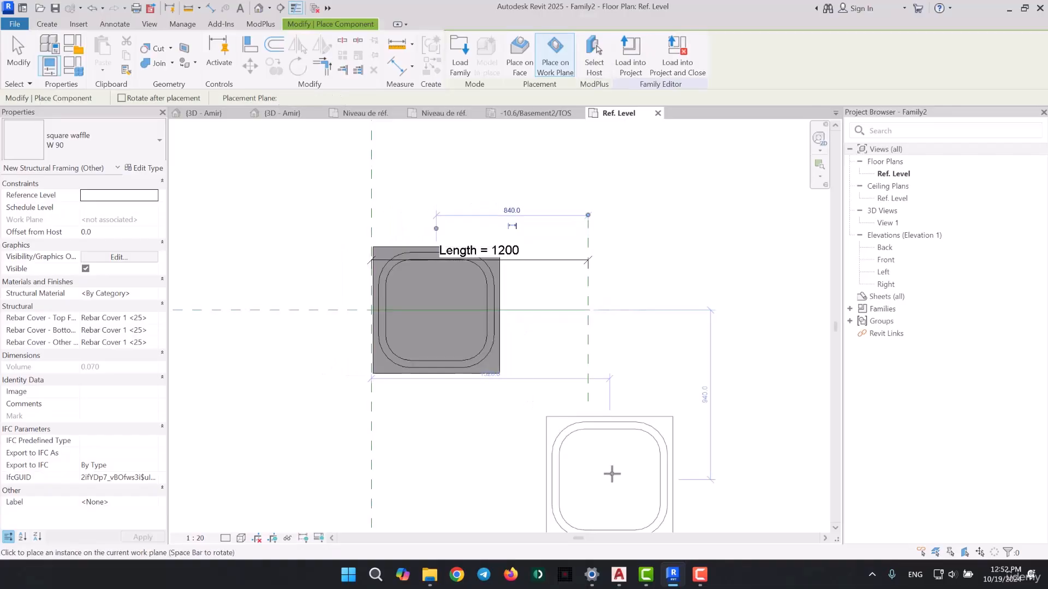
{"action": "key", "text": "Escape"}
{"action": "key", "text": "Escape"}
{"action": "scroll", "coordinate": [391, 325], "scroll_direction": "up", "scroll_amount": 2}
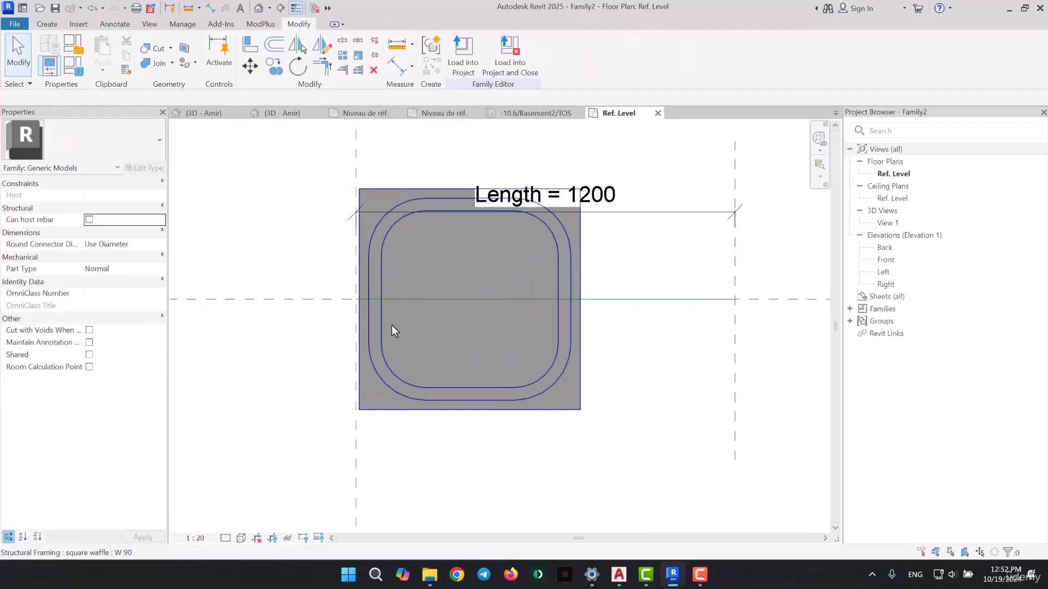
Create a grouped linear array of 2 from the waffle, spaced one waffle width along the horizontal reference plane
{"action": "scroll", "coordinate": [391, 325], "scroll_direction": "down", "scroll_amount": 2}
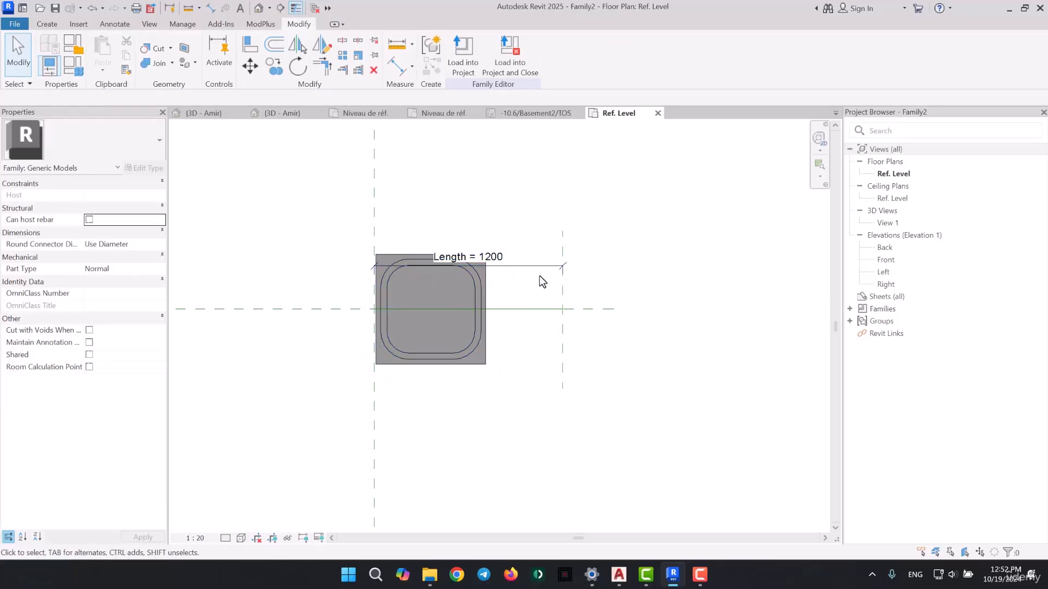
{"action": "left_click", "coordinate": [444, 313]}
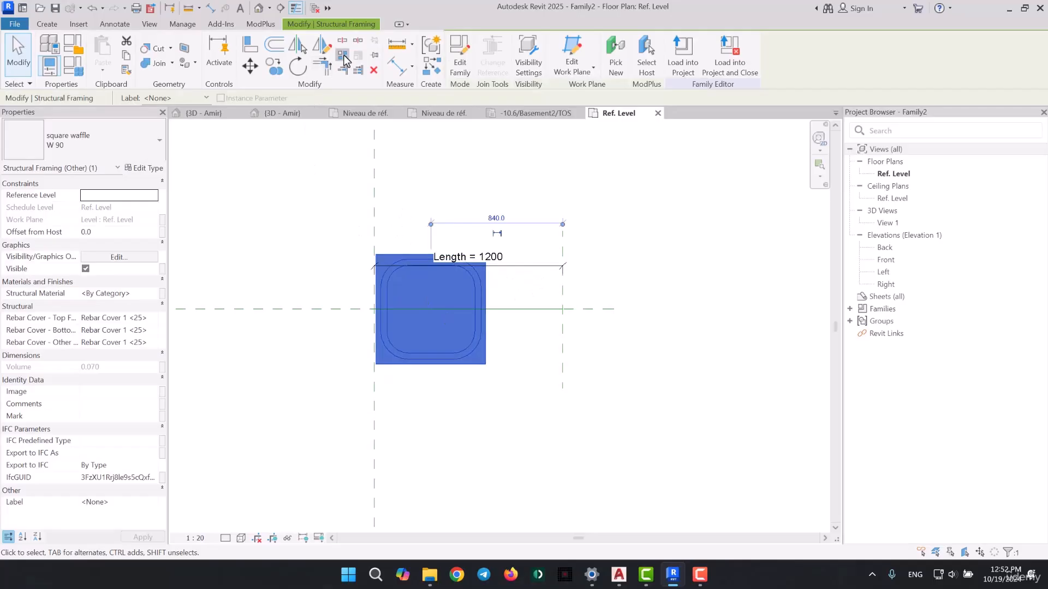
{"action": "left_click", "coordinate": [322, 64]}
{"action": "scroll", "coordinate": [407, 314], "scroll_direction": "up", "scroll_amount": 5}
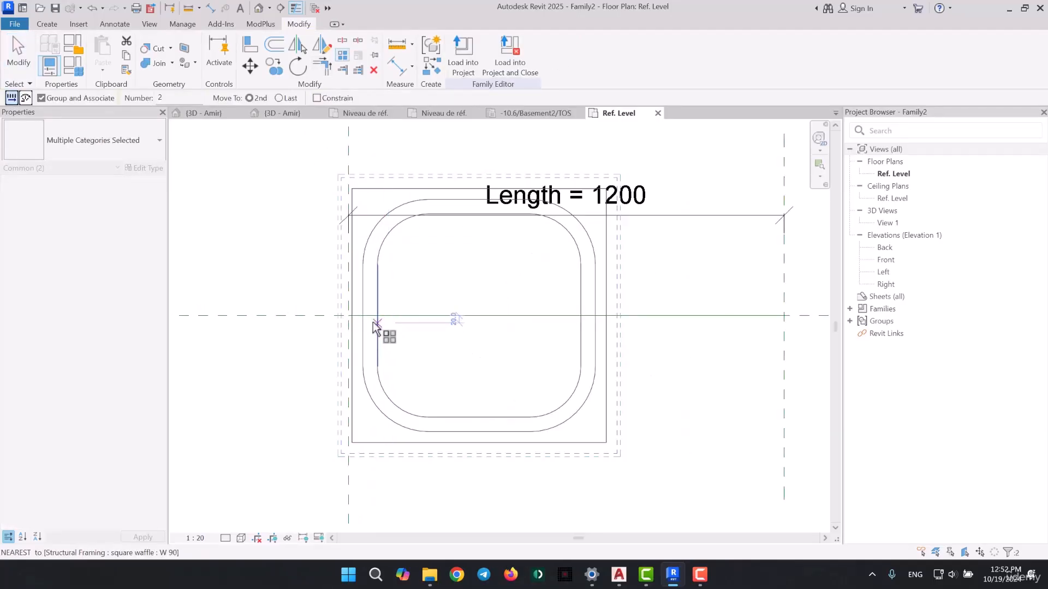
{"action": "left_click", "coordinate": [352, 315]}
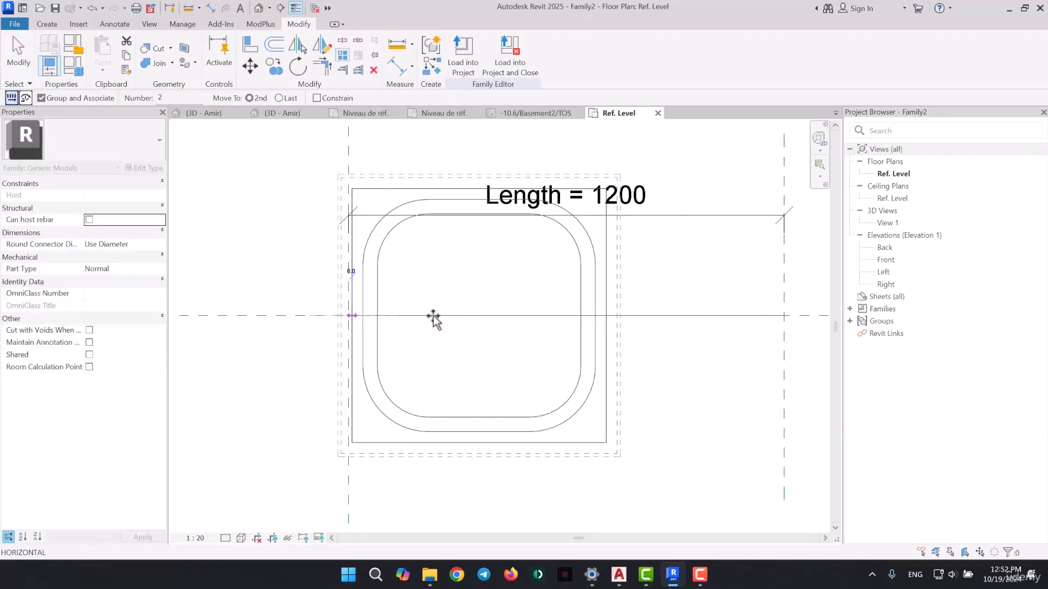
{"action": "left_click", "coordinate": [614, 317]}
{"action": "scroll", "coordinate": [521, 322], "scroll_direction": "down", "scroll_amount": 3}
{"action": "key", "text": "Return"}
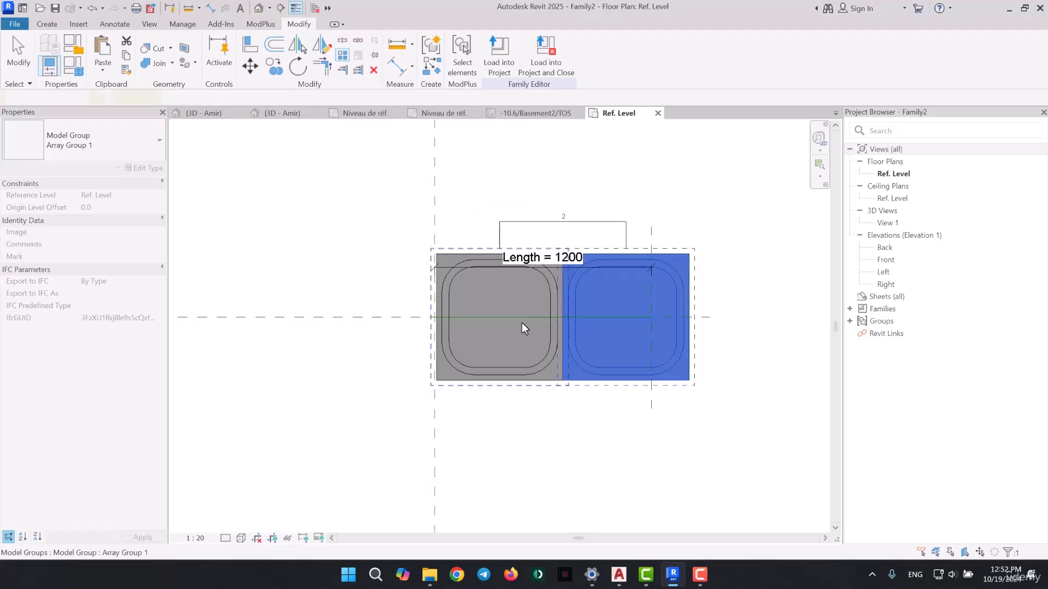
{"action": "key", "text": "Escape"}
Label the waffle array's count with a new instance family parameter named Number
{"action": "scroll", "coordinate": [522, 322], "scroll_direction": "down", "scroll_amount": 2}
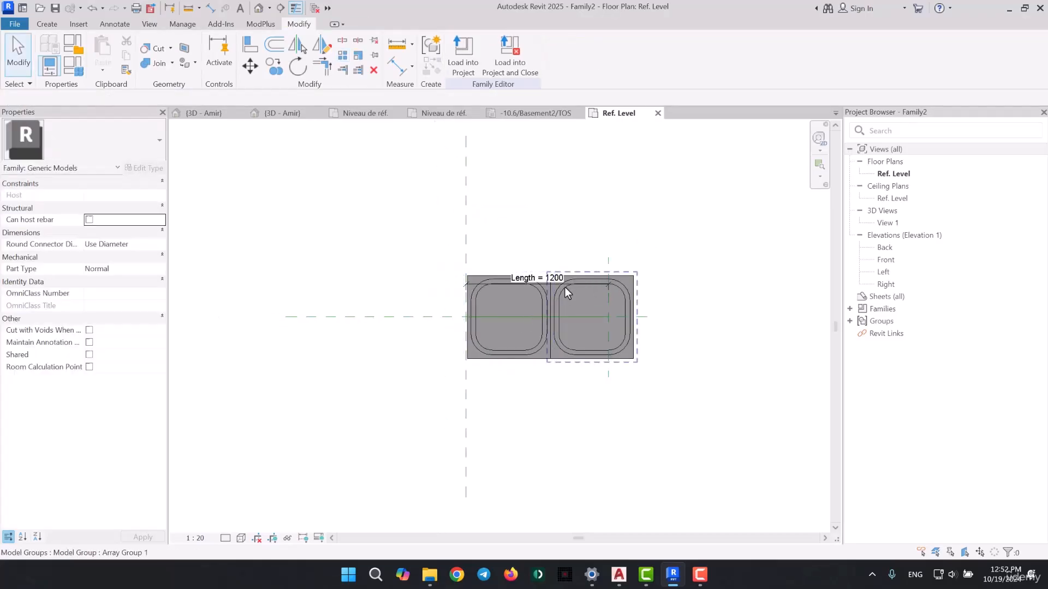
{"action": "scroll", "coordinate": [497, 286], "scroll_direction": "up", "scroll_amount": 3}
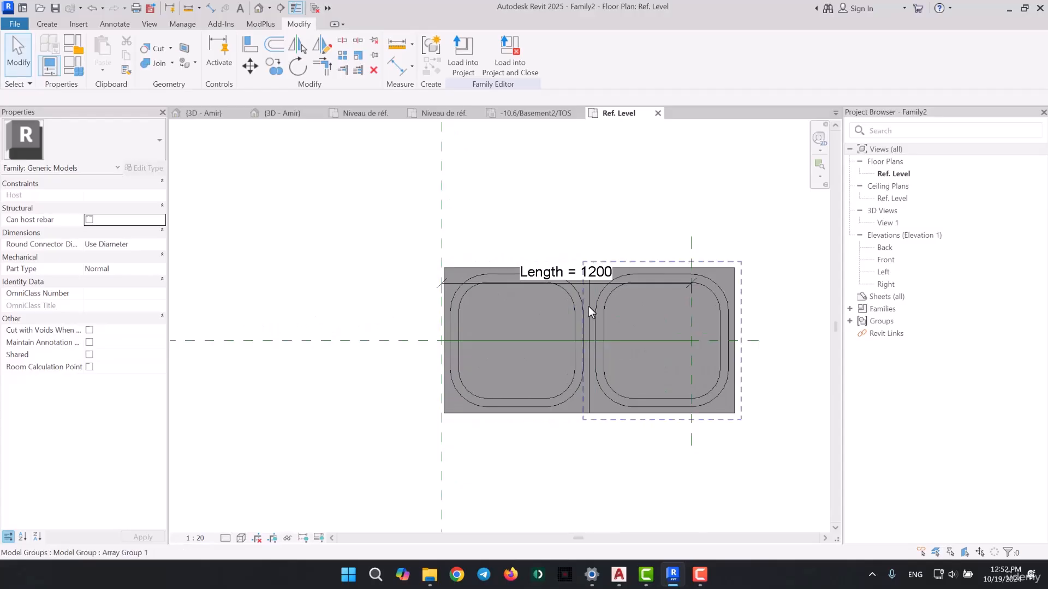
{"action": "key", "text": "Tab"}
{"action": "left_click", "coordinate": [575, 311]}
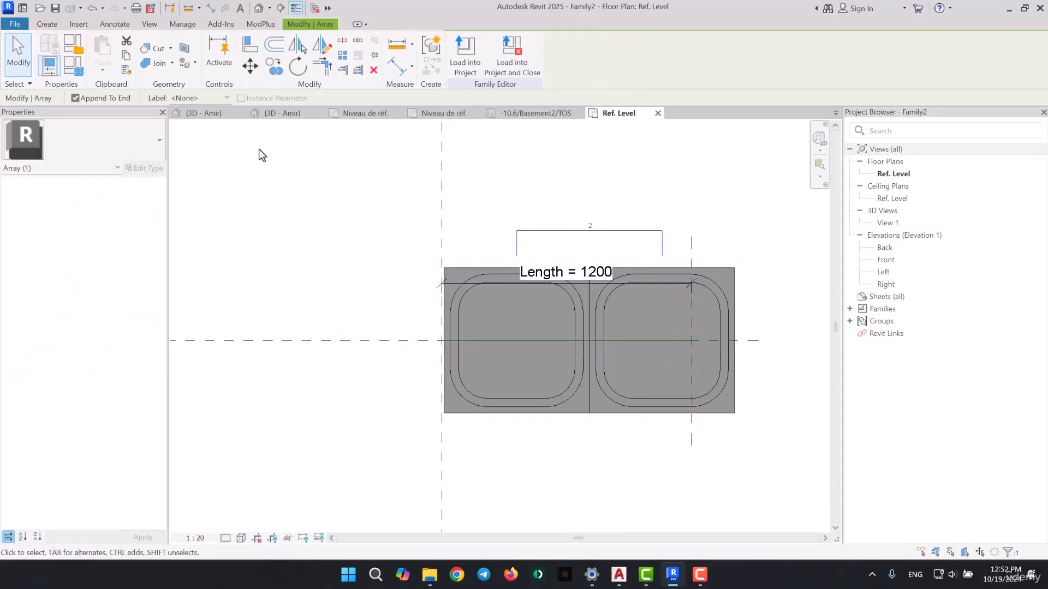
{"action": "left_click", "coordinate": [225, 97]}
{"action": "left_click", "coordinate": [218, 122]}
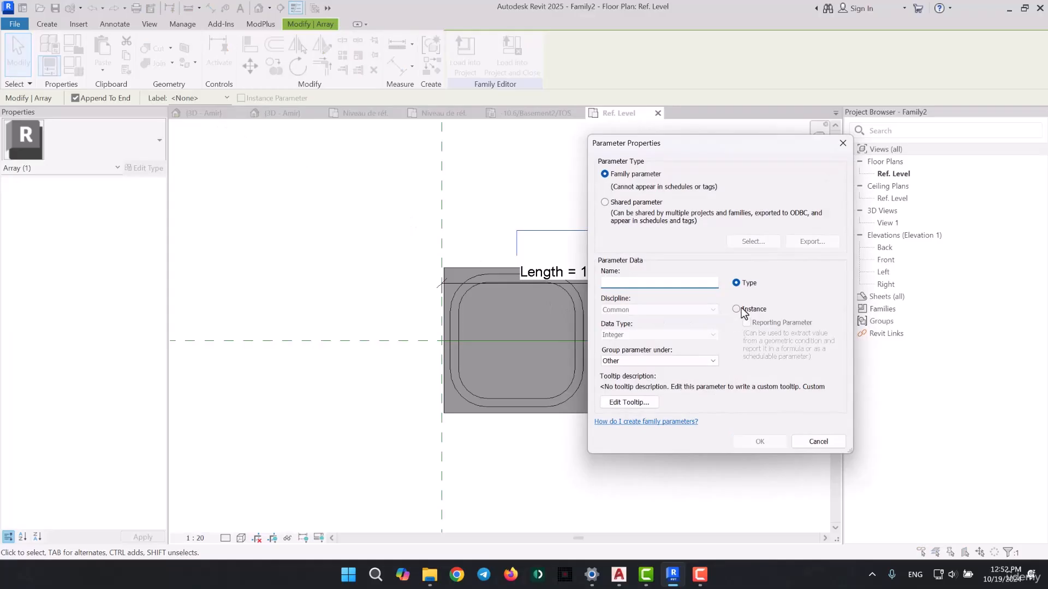
{"action": "left_click", "coordinate": [740, 310]}
{"action": "left_click", "coordinate": [705, 282]}
{"action": "type", "text": "Number"}
{"action": "key", "text": "Return"}
{"action": "left_click", "coordinate": [340, 242]}
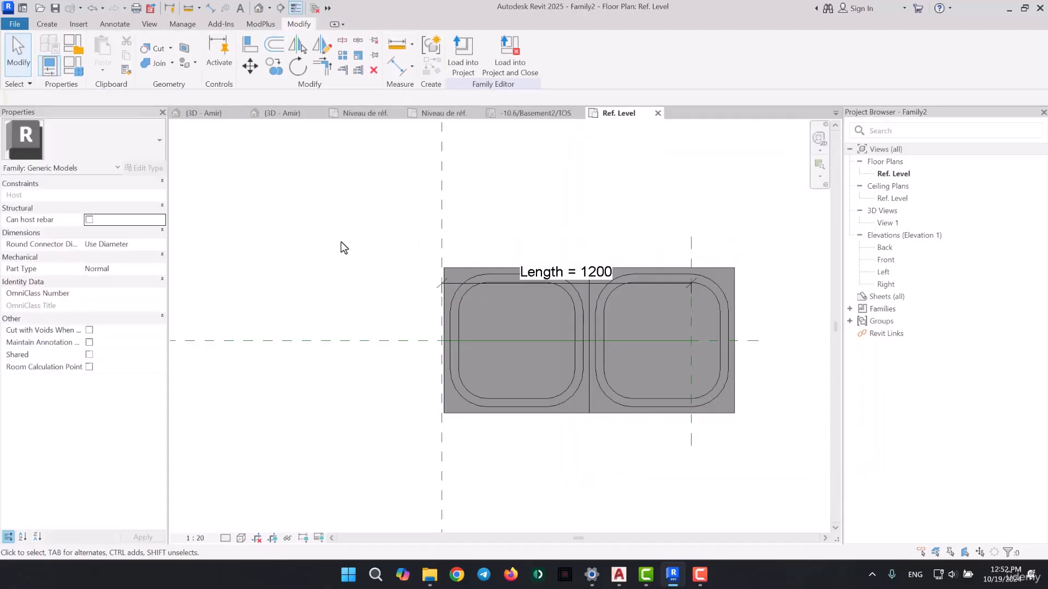
Give the Number parameter the formula Length/600 in the family types and apply it
{"action": "left_click", "coordinate": [73, 66]}
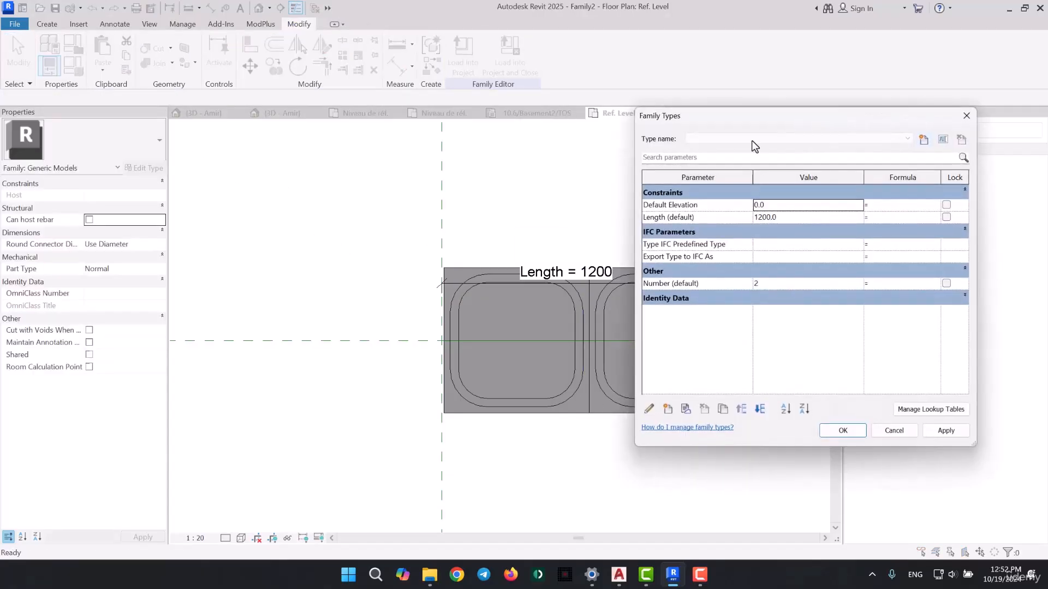
{"action": "left_click_drag", "start_coordinate": [764, 123], "coordinate": [865, 114]}
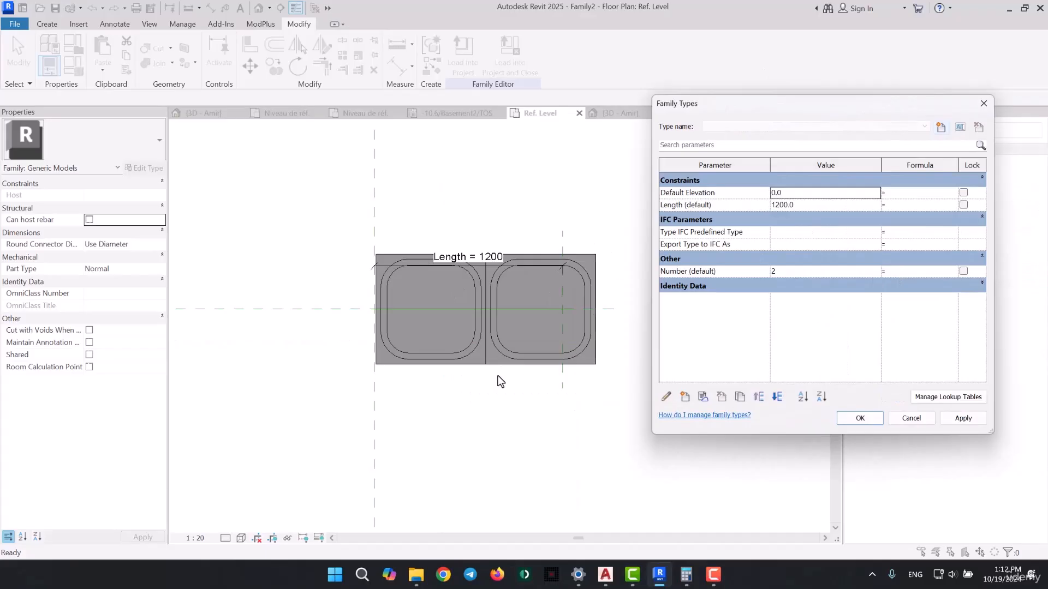
{"action": "left_click", "coordinate": [896, 270]}
{"action": "type", "text": "Length"}
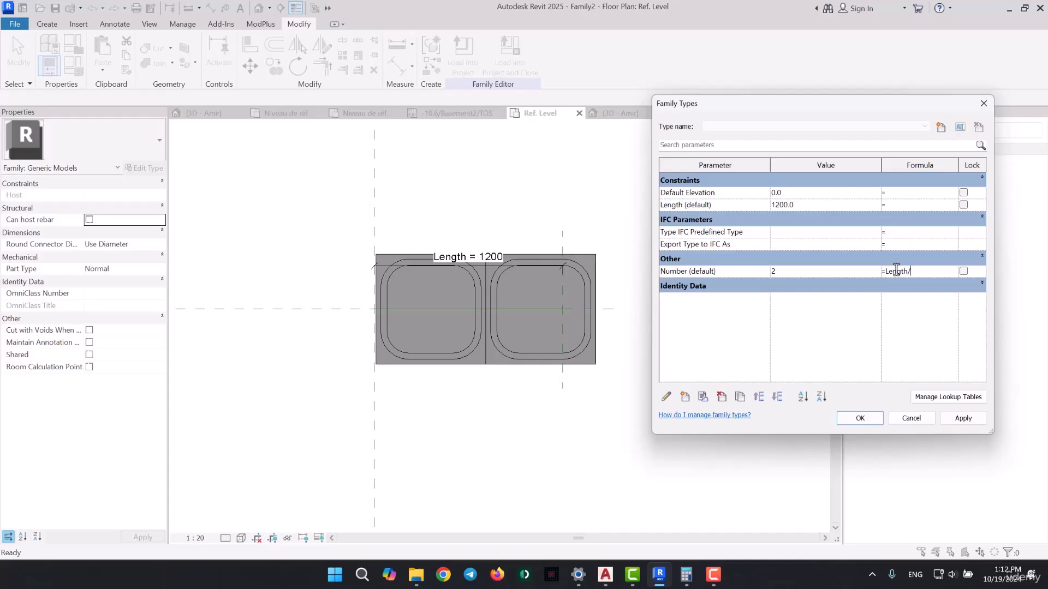
{"action": "type", "text": "/600"}
{"action": "left_click", "coordinate": [963, 420]}
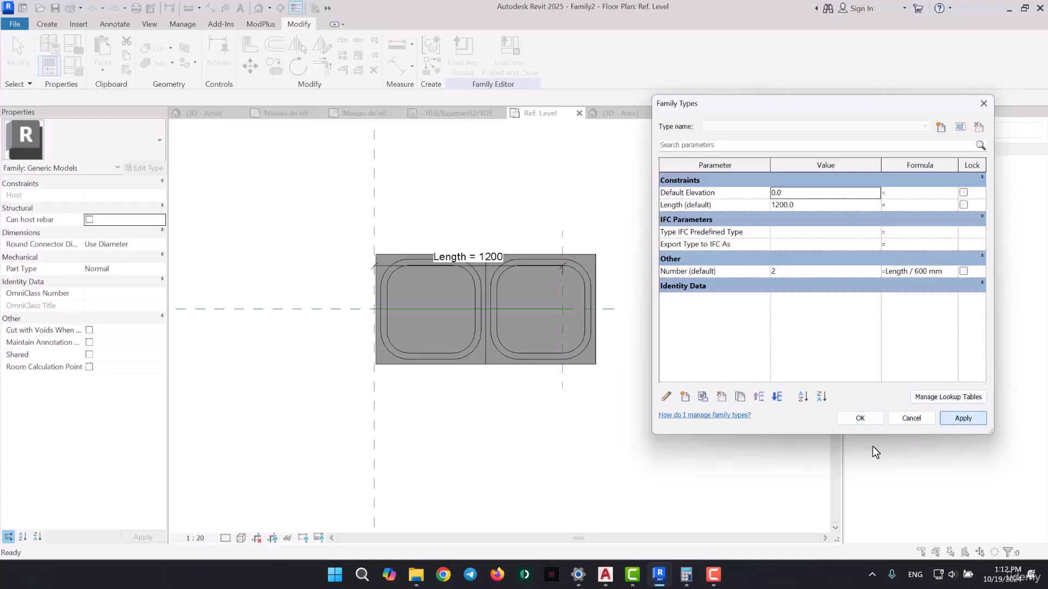
{"action": "left_click", "coordinate": [860, 418]}
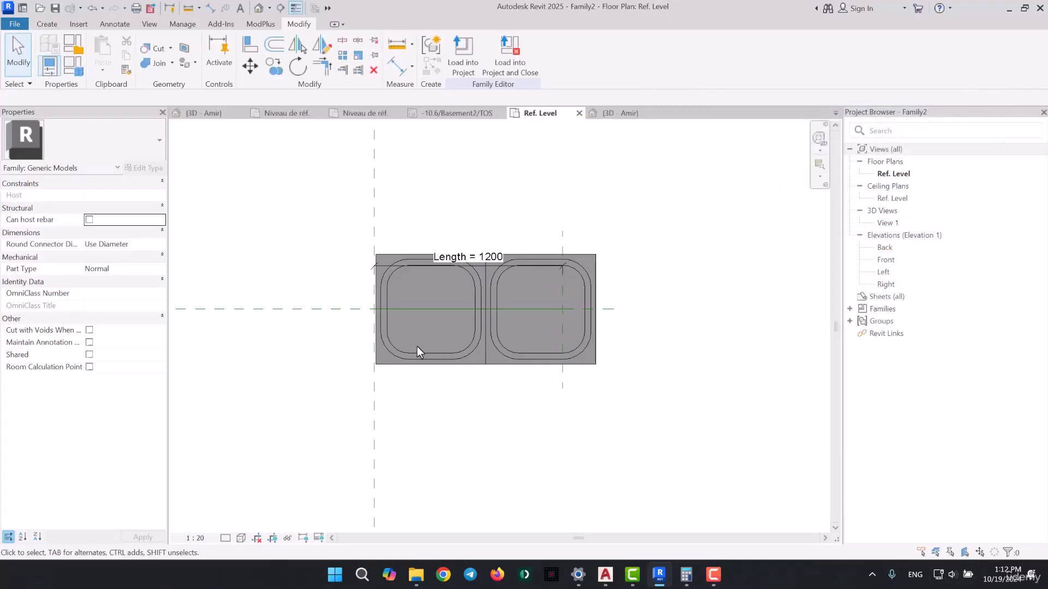
Set dimension a of the square waffle W 90 type to 600, editing it through the first waffle in the array
{"action": "left_click", "coordinate": [453, 355]}
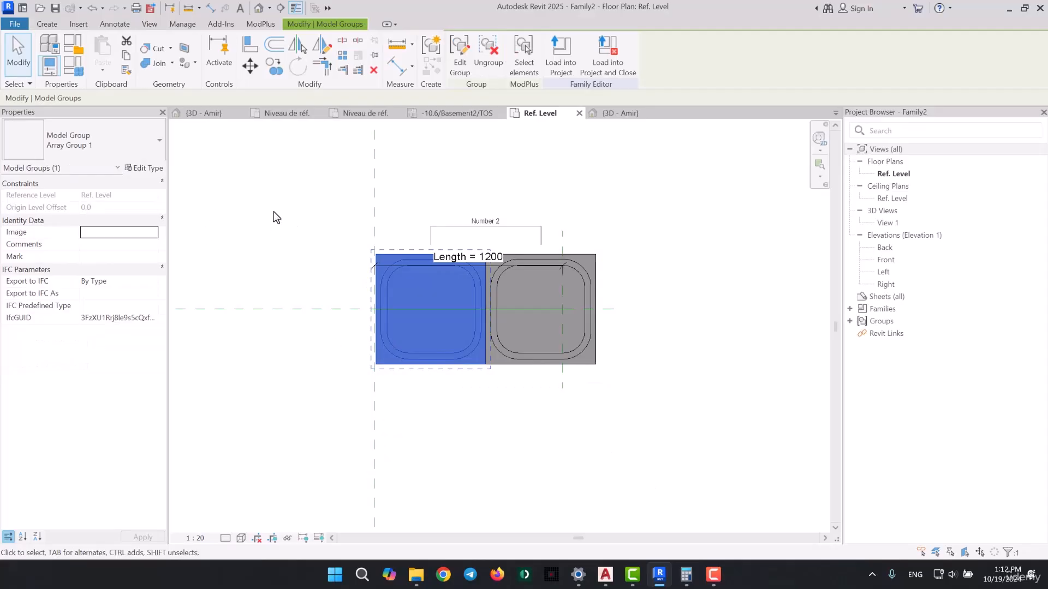
{"action": "key", "text": "Escape"}
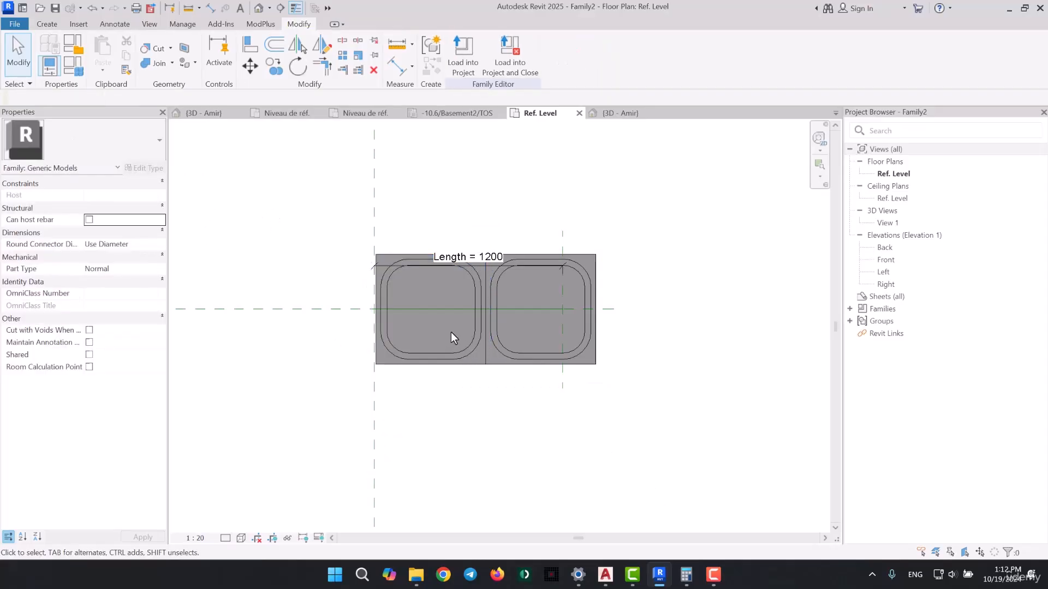
{"action": "key", "text": "Tab"}
{"action": "left_click", "coordinate": [471, 336]}
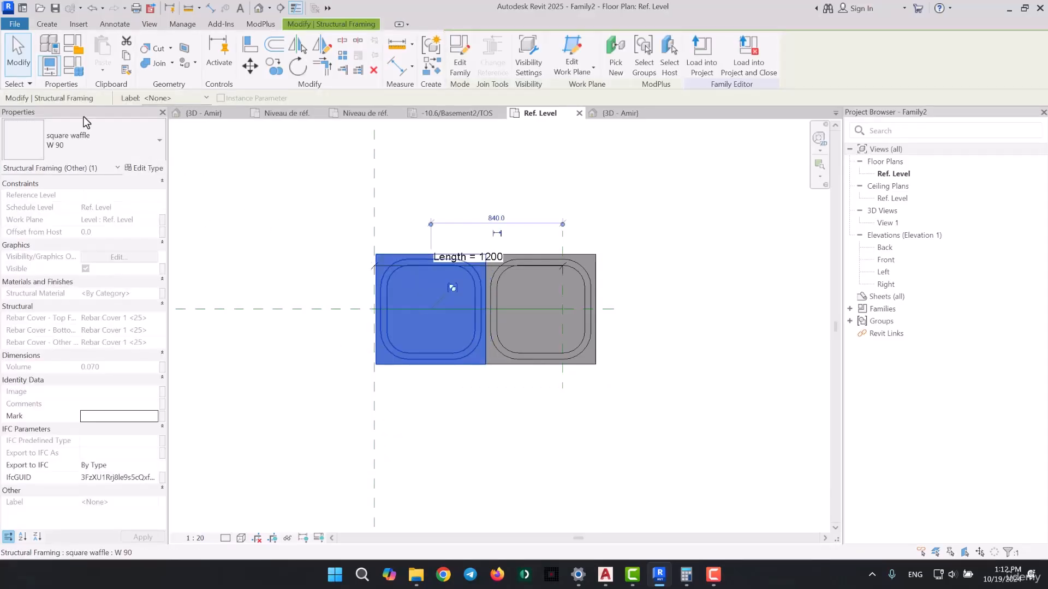
{"action": "left_click", "coordinate": [143, 168]}
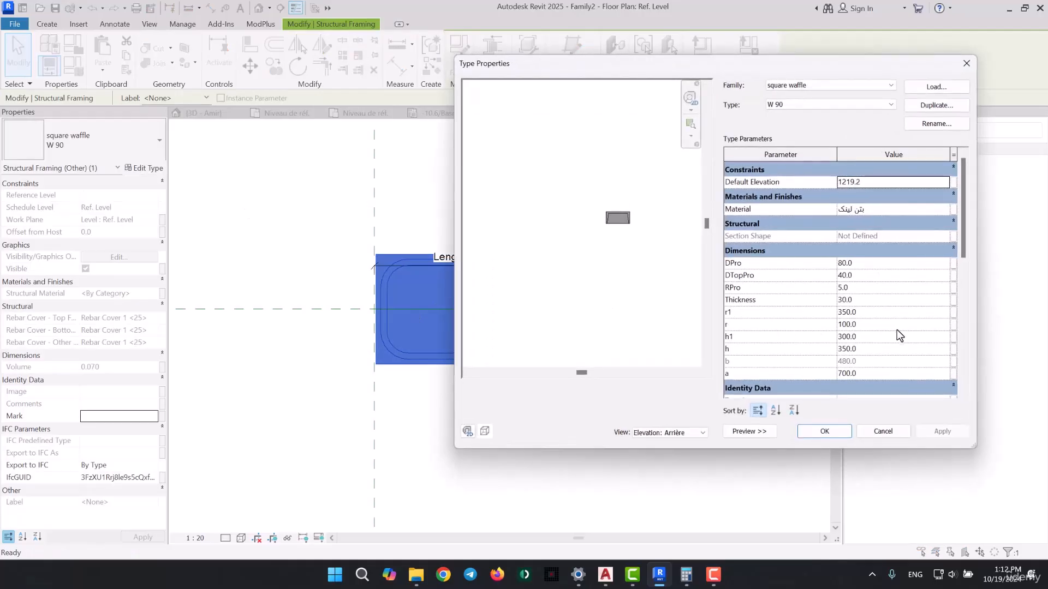
{"action": "left_click", "coordinate": [875, 374]}
{"action": "type", "text": "600"}
{"action": "left_click", "coordinate": [824, 432]}
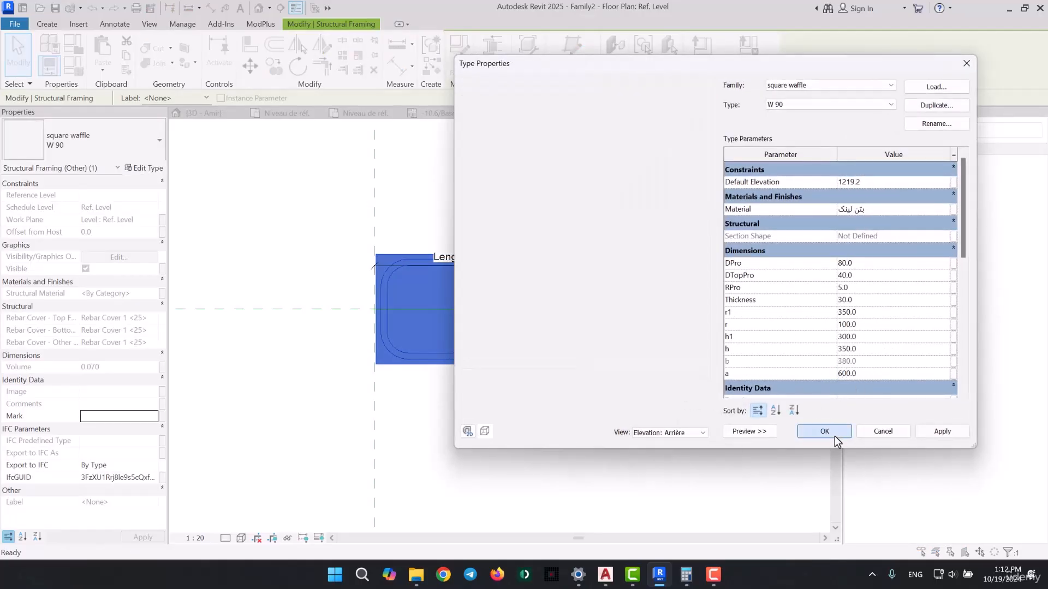
{"action": "left_click", "coordinate": [545, 434]}
Align the first waffle's left edge to the left reference plane and the second waffle's left edge to the first's right edge
{"action": "scroll", "coordinate": [505, 348], "scroll_direction": "up", "scroll_amount": 3}
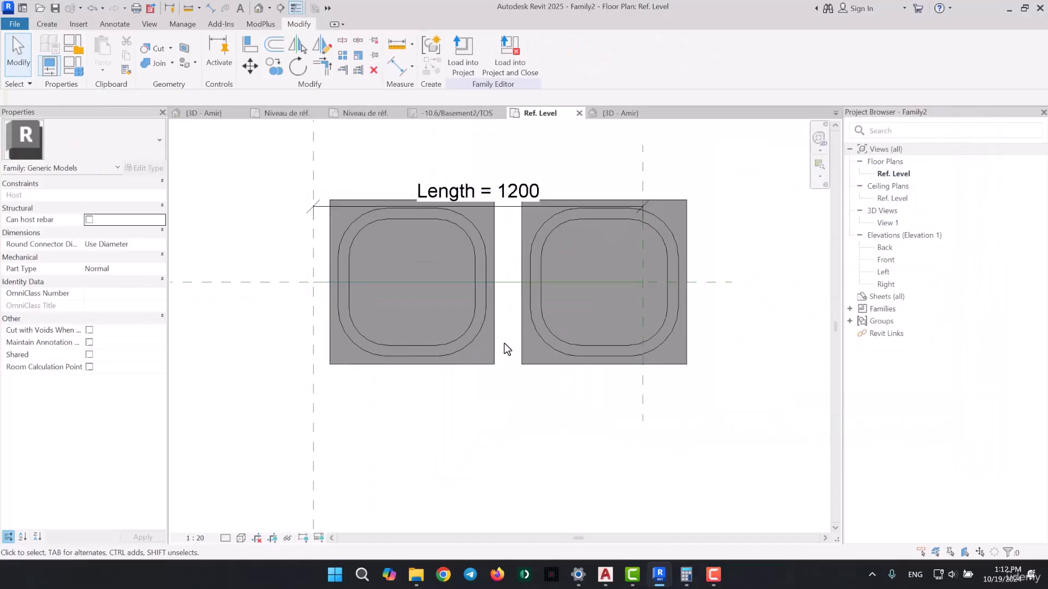
{"action": "left_click", "coordinate": [426, 358]}
{"action": "key", "text": "a"}
{"action": "key", "text": "l"}
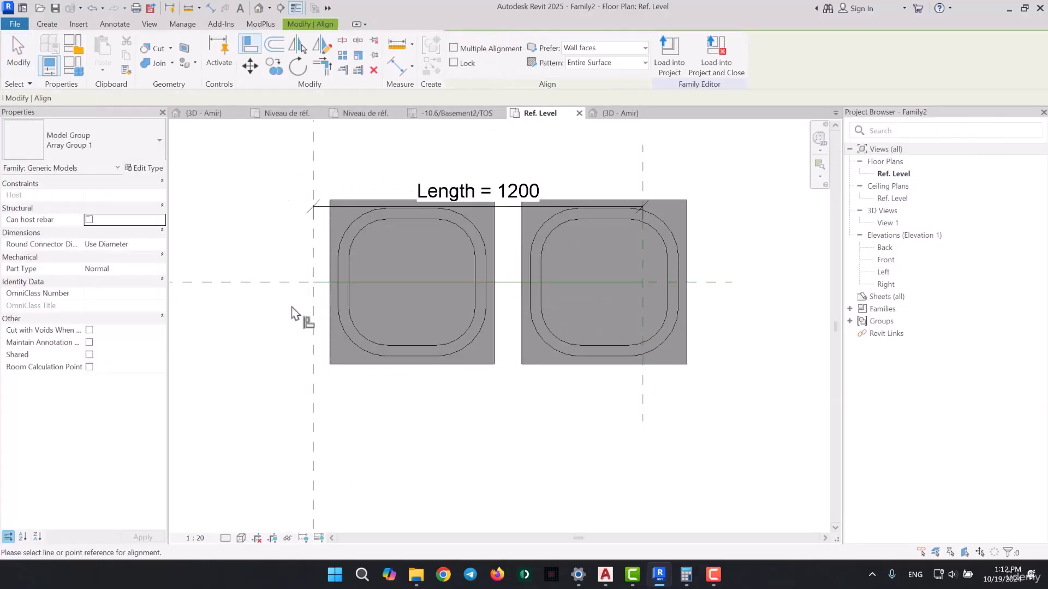
{"action": "left_click", "coordinate": [329, 348]}
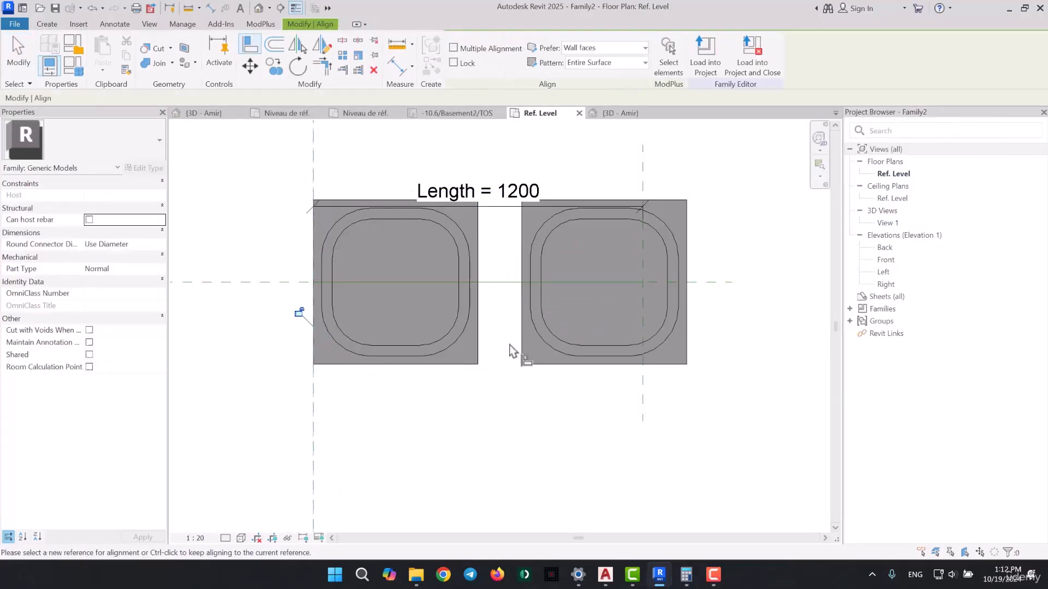
{"action": "left_click", "coordinate": [486, 329]}
{"action": "left_click", "coordinate": [522, 334]}
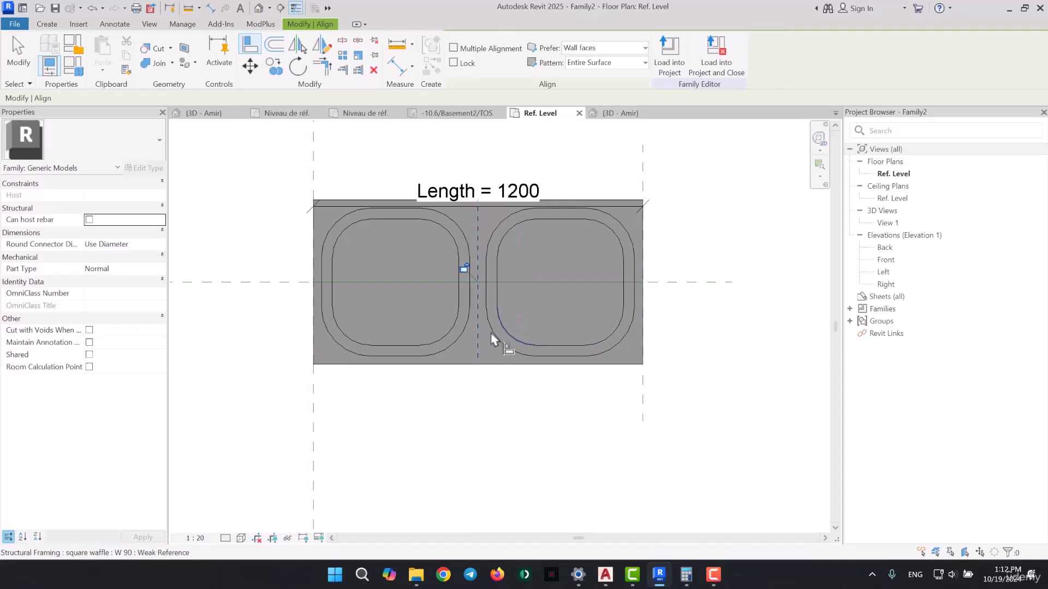
{"action": "key", "text": "Escape"}
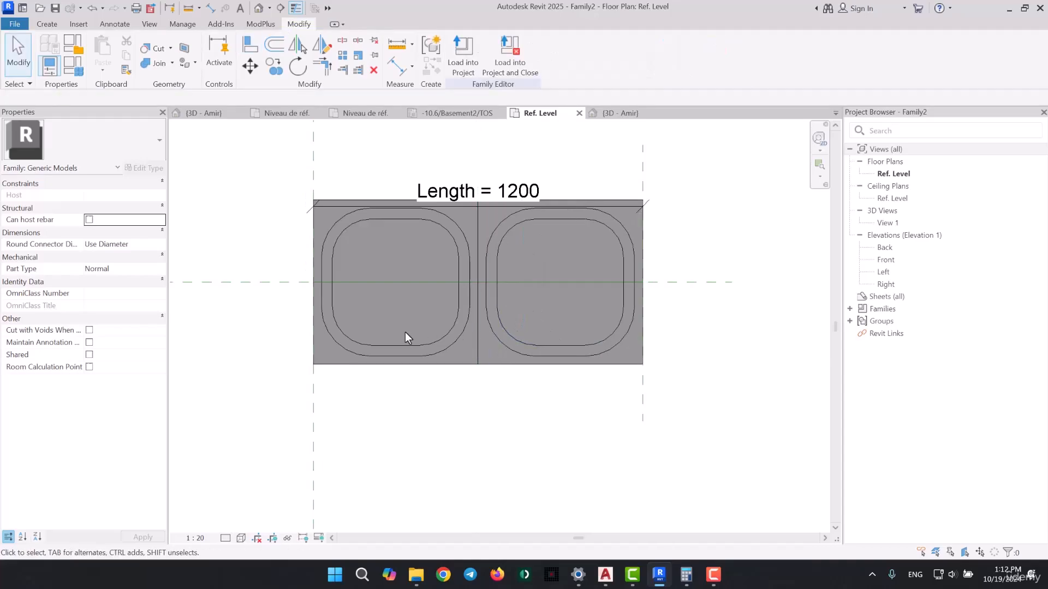
Stretch the family by moving the Right reference plane outward to a length of about 1780 to test the array
{"action": "left_click", "coordinate": [632, 277]}
{"action": "scroll", "coordinate": [474, 328], "scroll_direction": "down", "scroll_amount": 2}
{"action": "left_click", "coordinate": [618, 268]}
{"action": "left_click_drag", "start_coordinate": [585, 220], "coordinate": [691, 246]}
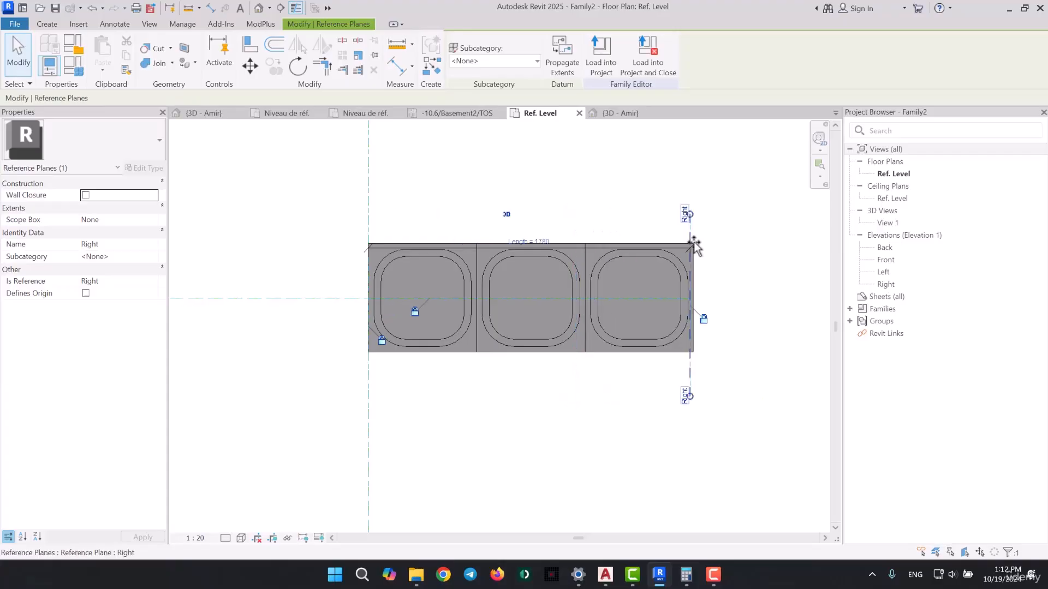
Move the Length dimension up clear of the waffle array in the Ref. Level plan
{"action": "left_click", "coordinate": [595, 434]}
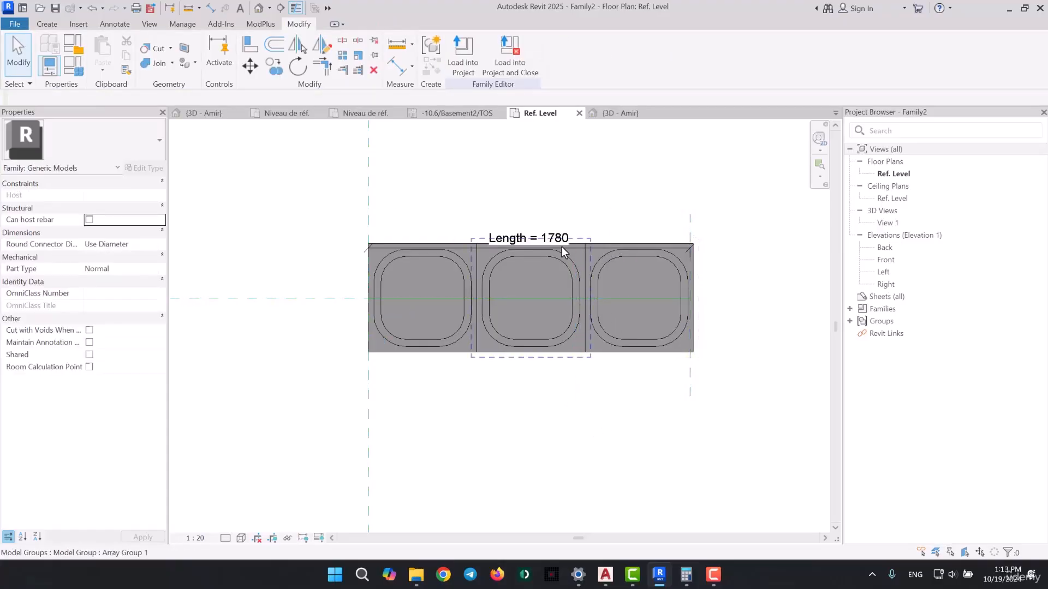
{"action": "left_click_drag", "start_coordinate": [563, 243], "coordinate": [579, 206]}
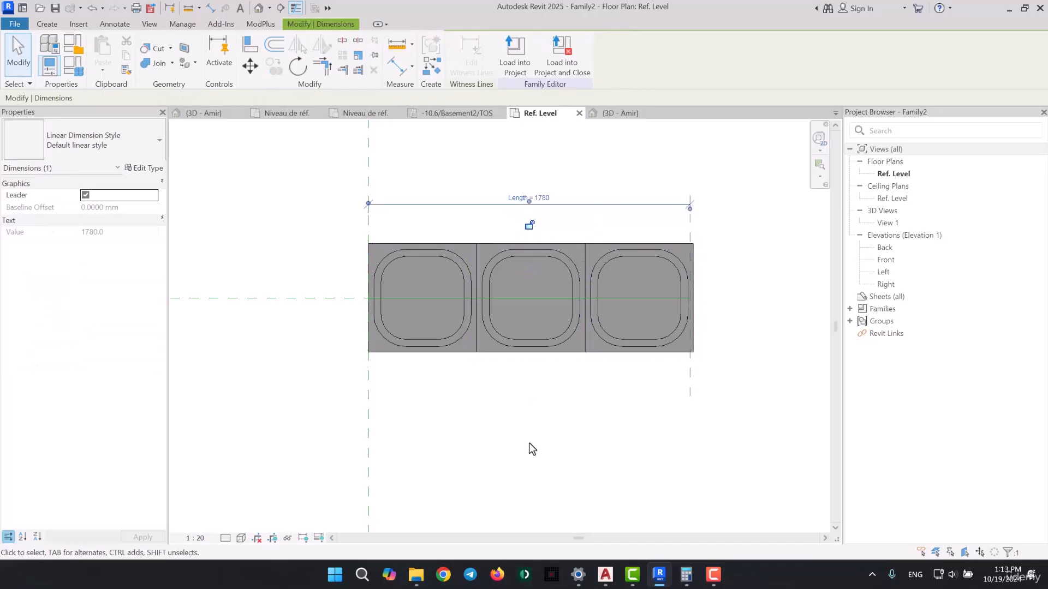
{"action": "left_click", "coordinate": [529, 444]}
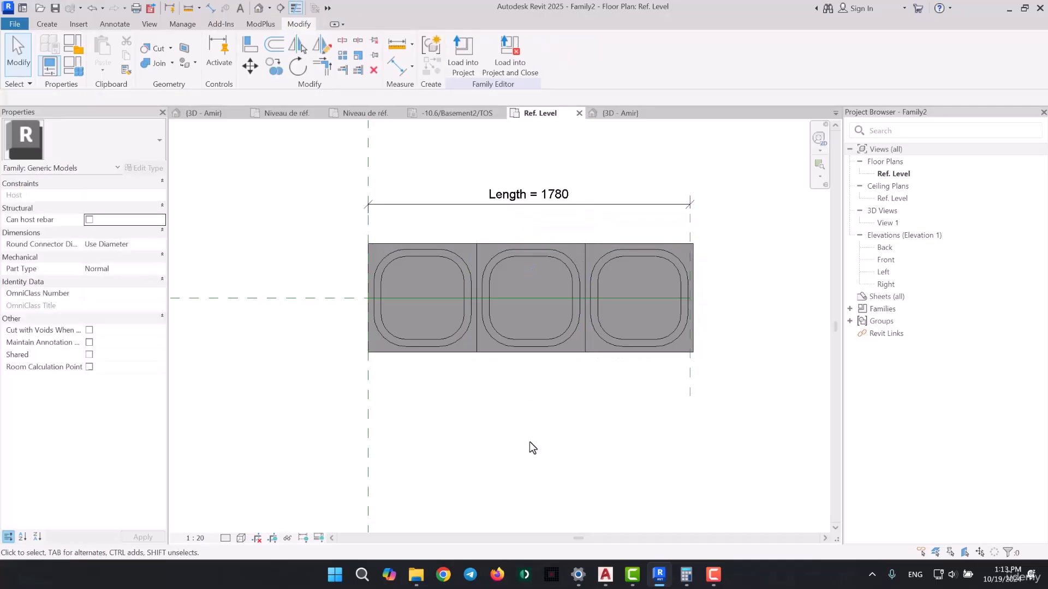
Change the family category from Generic Models to Structural Framing
{"action": "left_click", "coordinate": [72, 45]}
{"action": "left_click", "coordinate": [476, 271]}
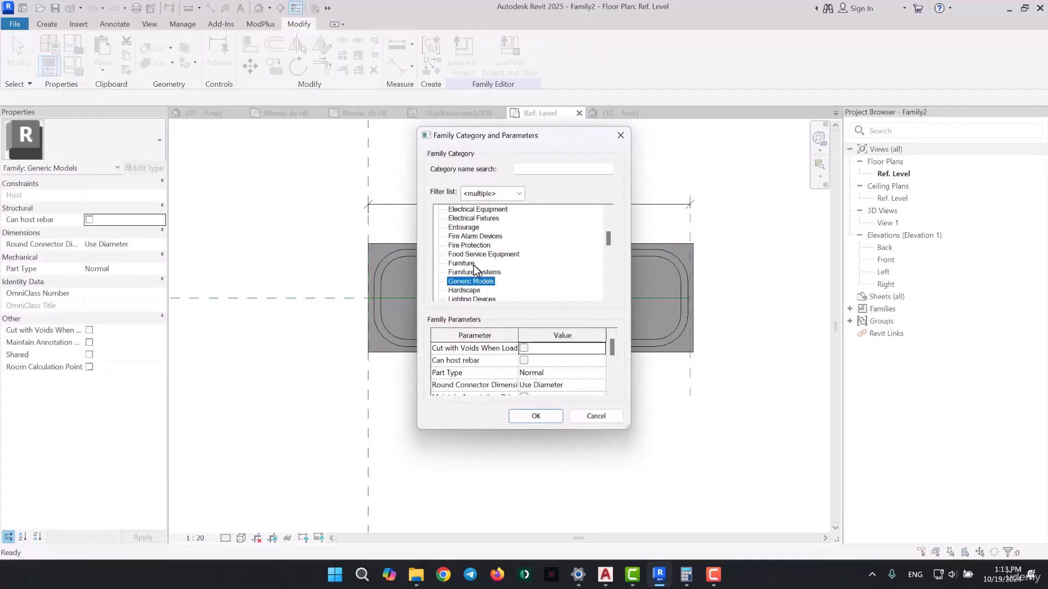
{"action": "scroll", "coordinate": [475, 267], "scroll_direction": "down", "scroll_amount": 8}
{"action": "scroll", "coordinate": [474, 264], "scroll_direction": "down", "scroll_amount": 1}
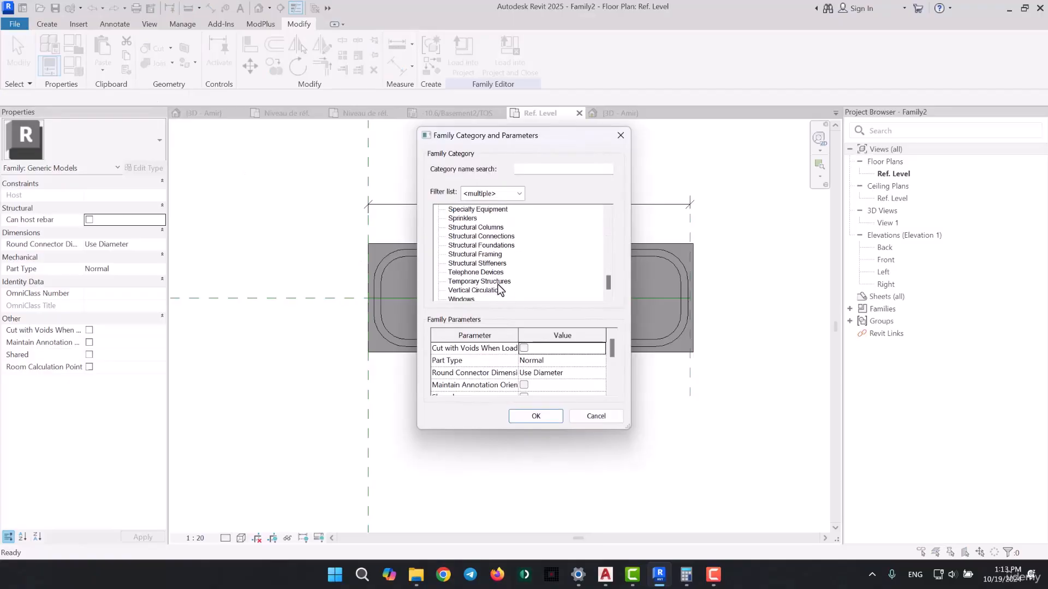
{"action": "left_click", "coordinate": [494, 254]}
{"action": "left_click", "coordinate": [532, 416]}
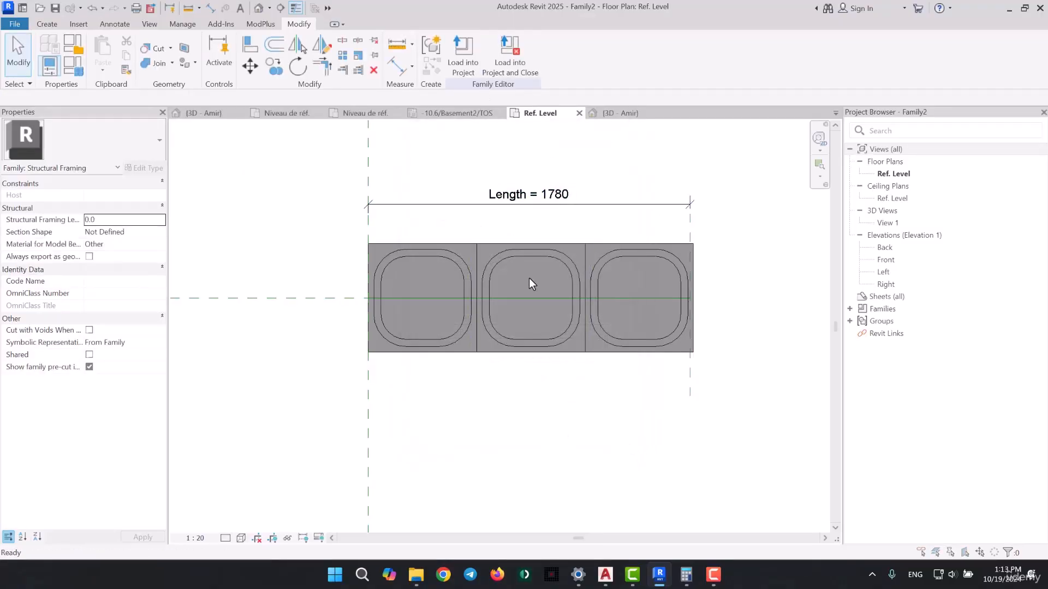
Save the family in the Kimia Families folder under the name Waffle-Linebase
{"action": "key", "text": "ctrl+s"}
{"action": "left_click", "coordinate": [449, 117]}
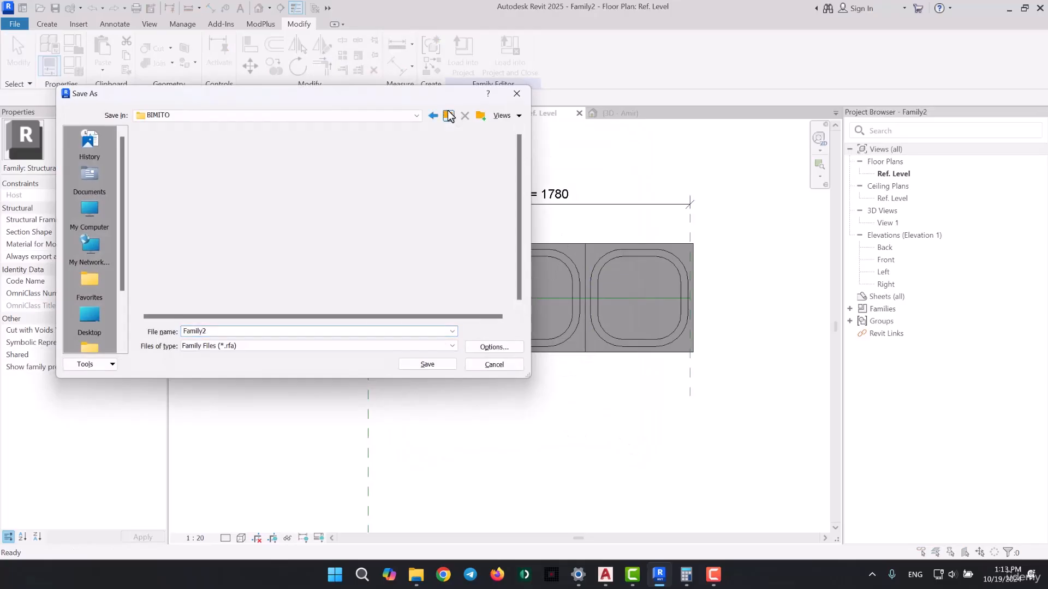
{"action": "double_click", "coordinate": [228, 179]}
{"action": "double_click", "coordinate": [251, 331]}
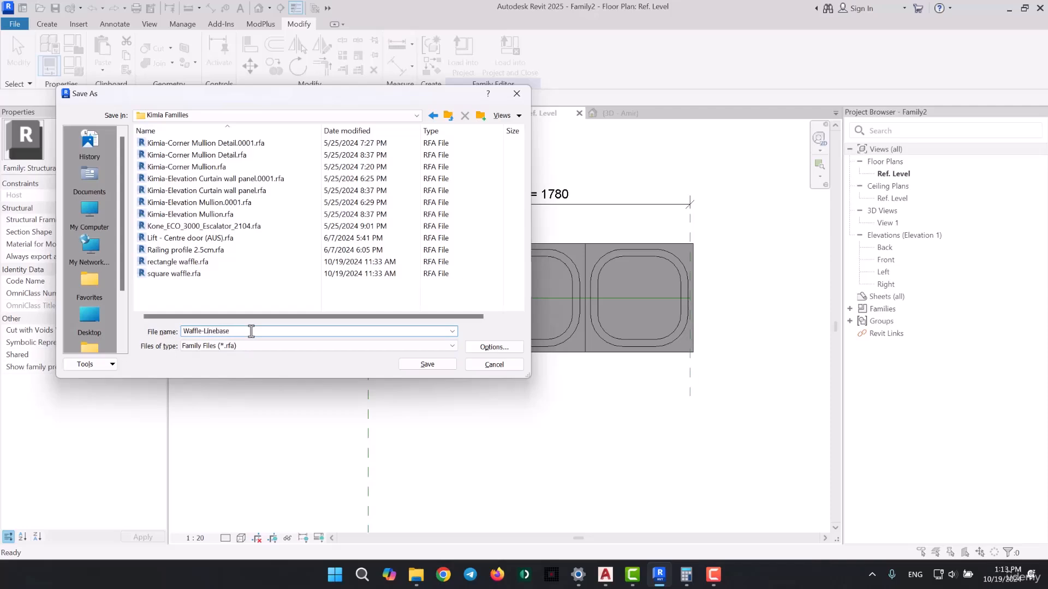
{"action": "key", "text": "Return"}
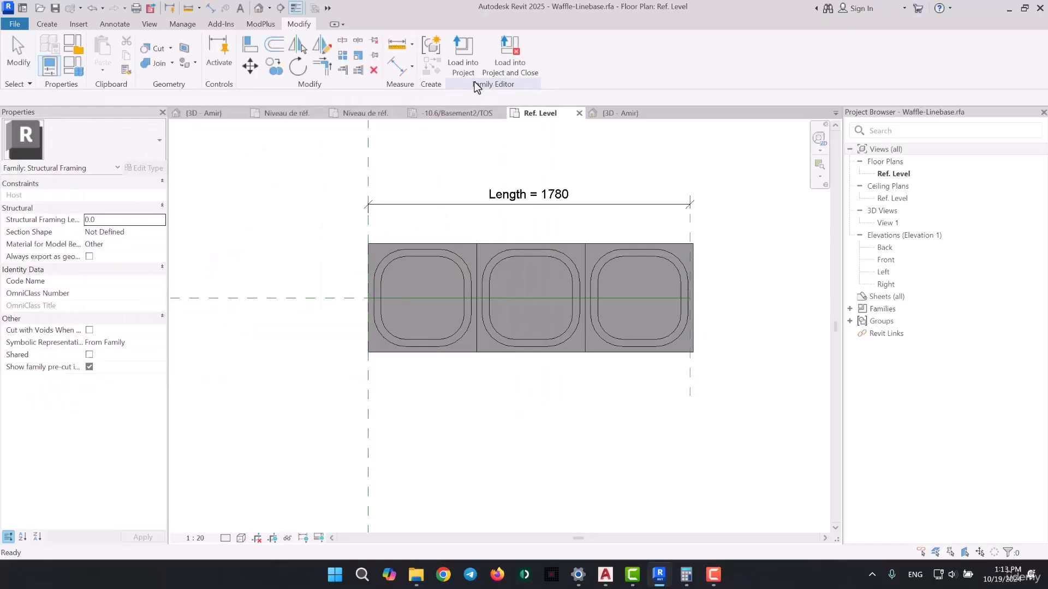
Load the Waffle-Linebase family into the open KIMIA-STR-5-17-24 structural project
{"action": "left_click", "coordinate": [463, 55]}
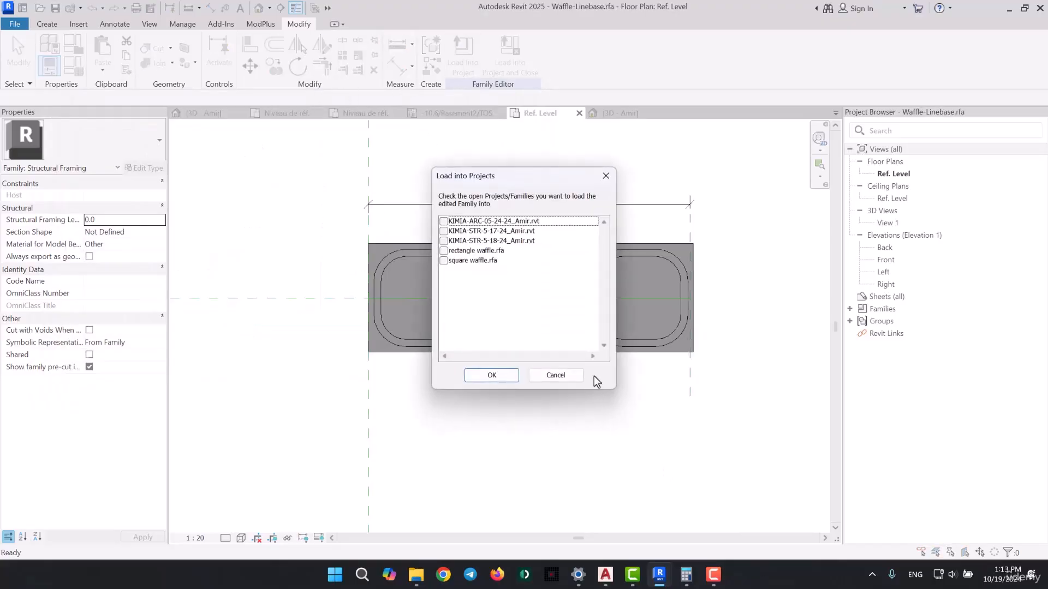
{"action": "left_click", "coordinate": [443, 230]}
{"action": "left_click", "coordinate": [491, 375]}
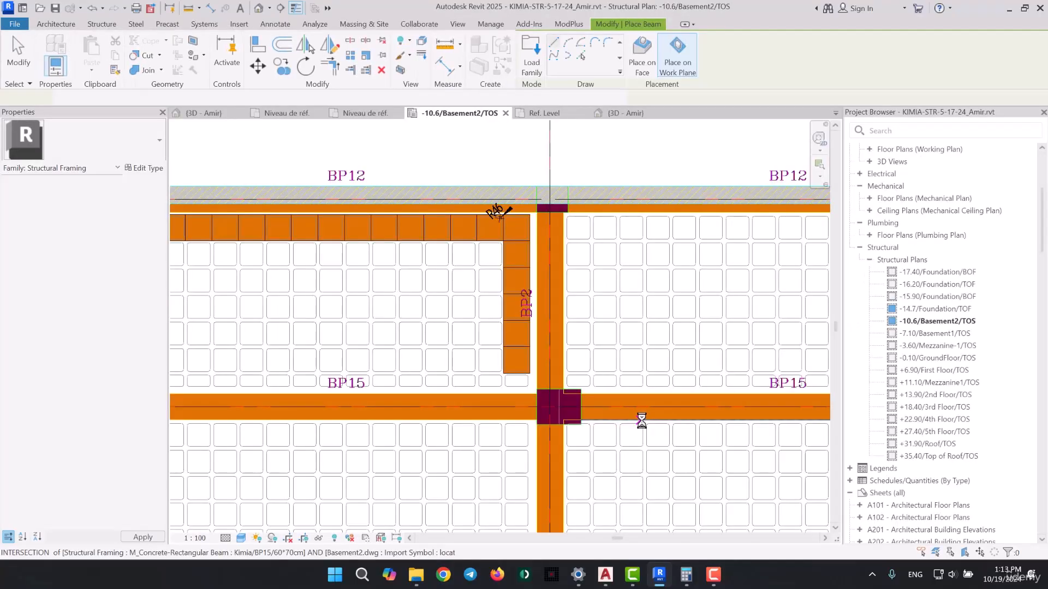
{"action": "scroll", "coordinate": [462, 314], "scroll_direction": "up", "scroll_amount": 5}
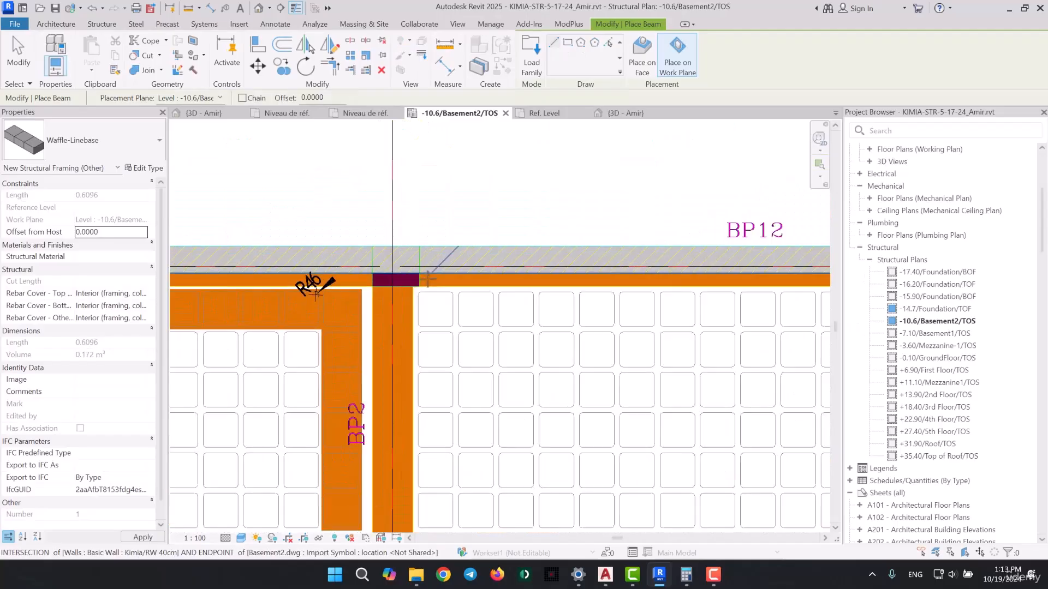
{"action": "left_click", "coordinate": [403, 313]}
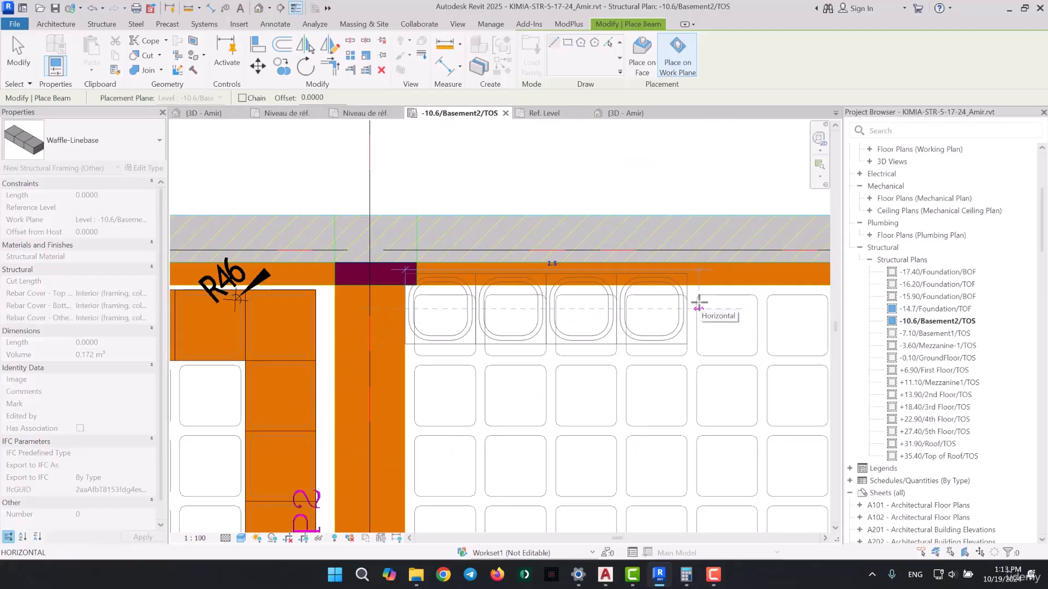
{"action": "key", "text": "Escape"}
Place a horizontal Waffle-Linebase row along the first line of CAD waffles below beam BP12, from beam BP2's face to beam BP1-1's face
{"action": "scroll", "coordinate": [411, 322], "scroll_direction": "up", "scroll_amount": 2}
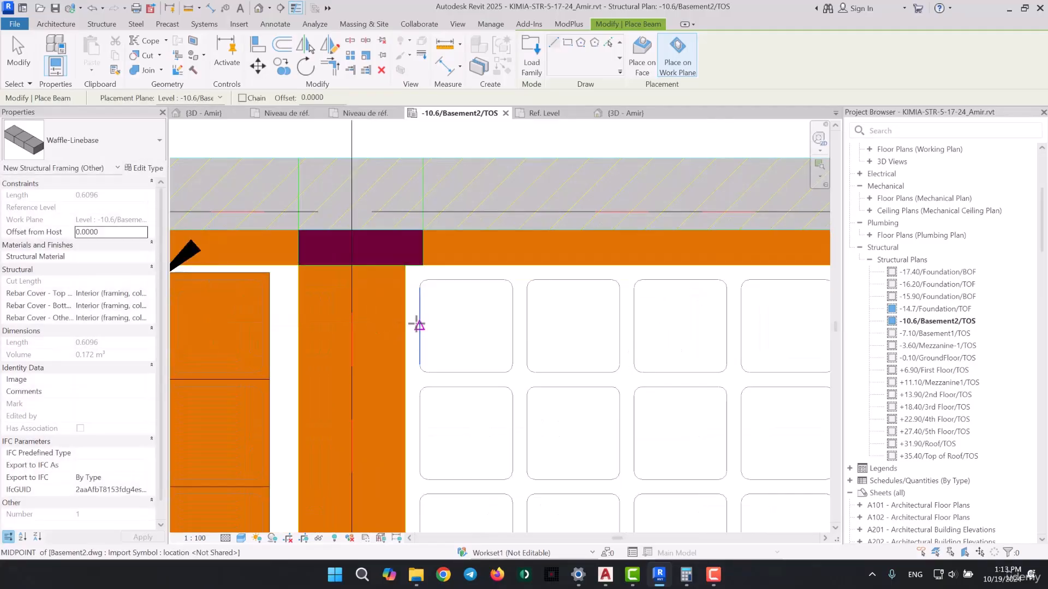
{"action": "left_click", "coordinate": [406, 326]}
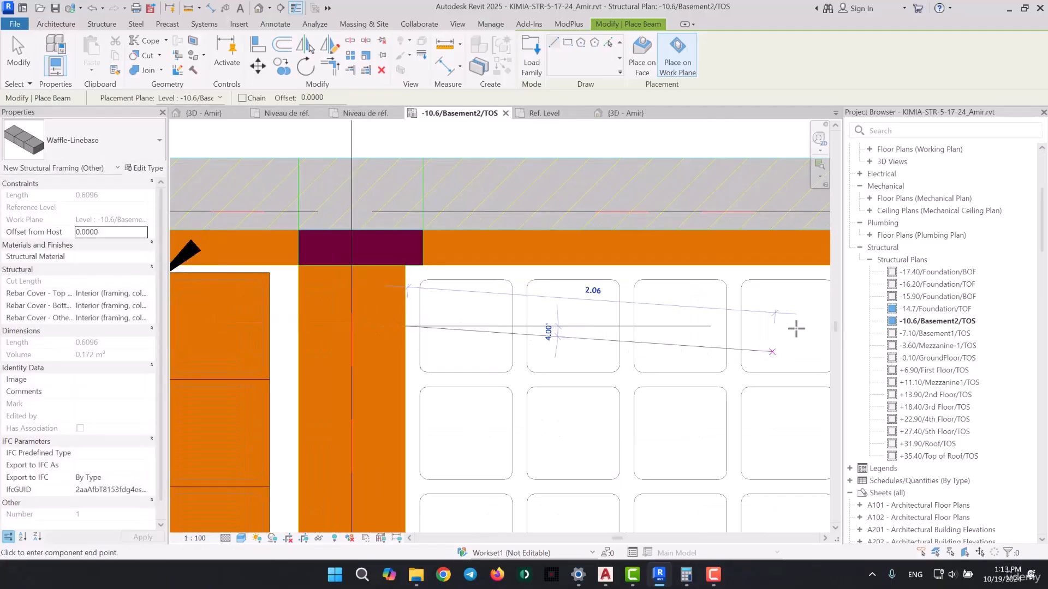
{"action": "middle_click_drag", "start_coordinate": [426, 340], "coordinate": [394, 341]}
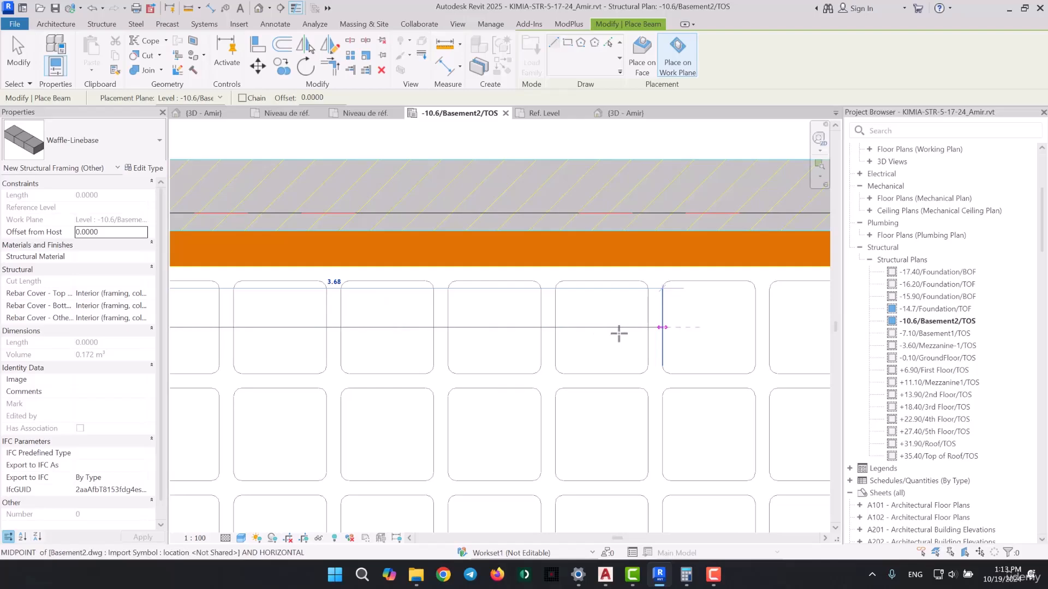
{"action": "scroll", "coordinate": [619, 334], "scroll_direction": "down", "scroll_amount": 2}
{"action": "middle_click_drag", "start_coordinate": [626, 335], "coordinate": [349, 344]}
{"action": "middle_click_drag", "start_coordinate": [549, 332], "coordinate": [372, 332]}
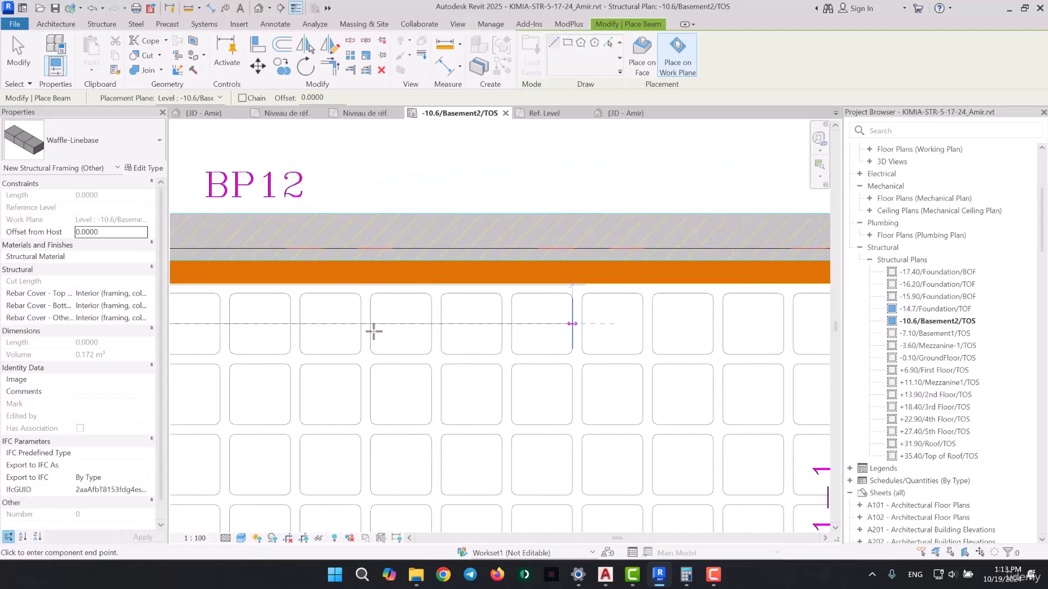
{"action": "middle_click_drag", "start_coordinate": [688, 358], "coordinate": [373, 344]}
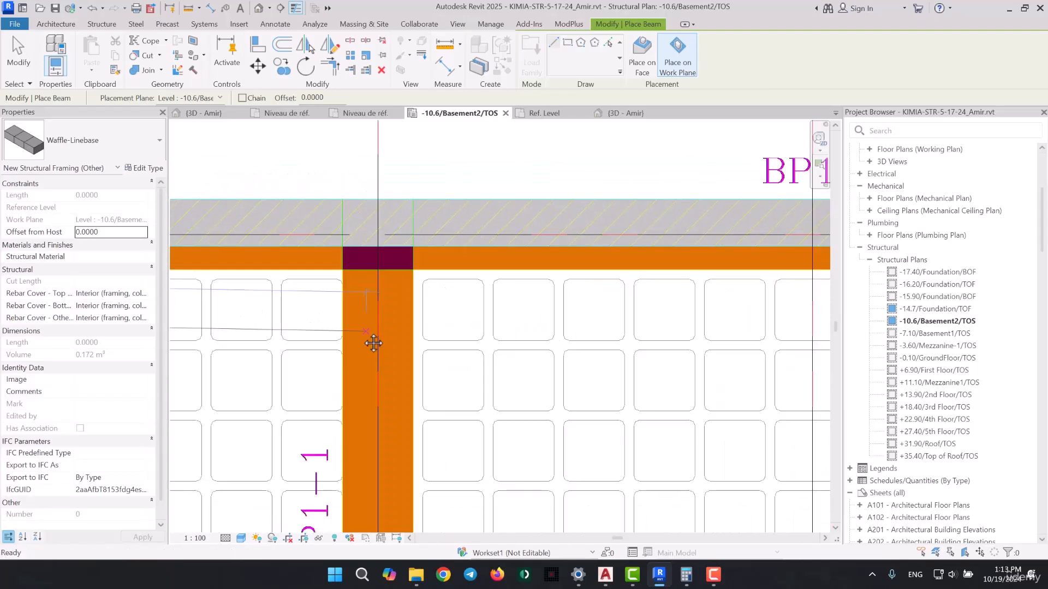
{"action": "left_click", "coordinate": [343, 302]}
{"action": "middle_click_drag", "start_coordinate": [293, 337], "coordinate": [689, 339]}
{"action": "key", "text": "Escape"}
{"action": "key", "text": "Escape"}
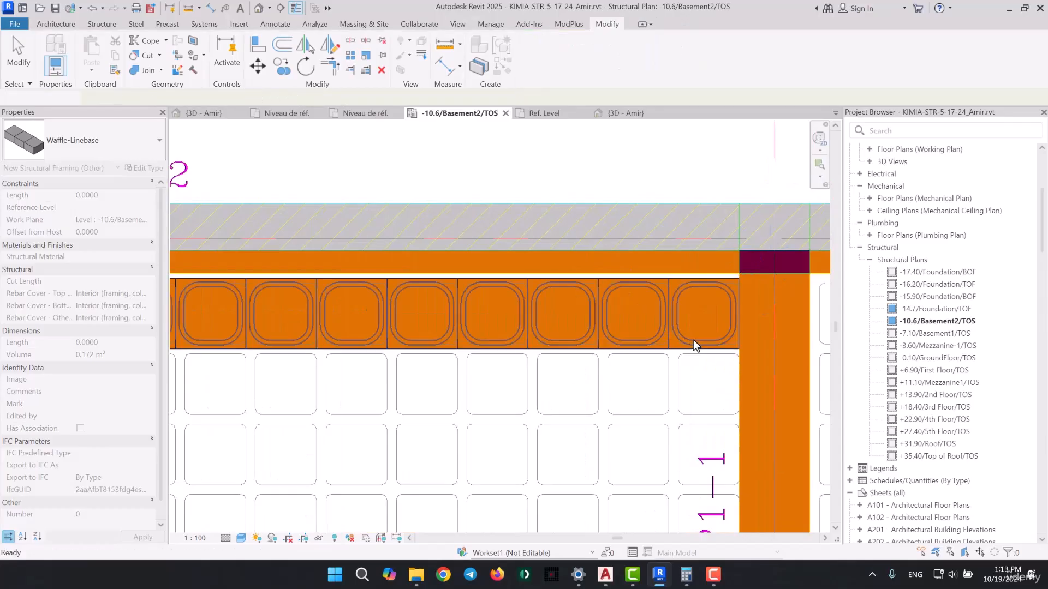
Pull the waffle row's start away from beam BP2 to match the CAD waffle outlines, shortening the row to about 10.16 m
{"action": "scroll", "coordinate": [693, 339], "scroll_direction": "down", "scroll_amount": 3}
{"action": "middle_click_drag", "start_coordinate": [374, 353], "coordinate": [674, 367]}
{"action": "scroll", "coordinate": [541, 322], "scroll_direction": "up", "scroll_amount": 5}
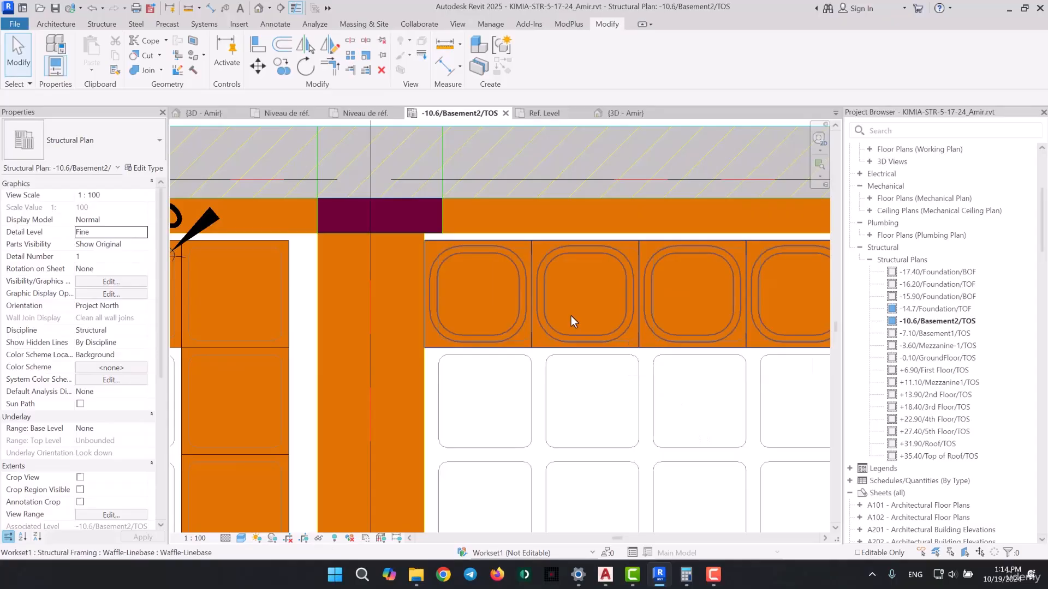
{"action": "scroll", "coordinate": [544, 301], "scroll_direction": "up", "scroll_amount": 2}
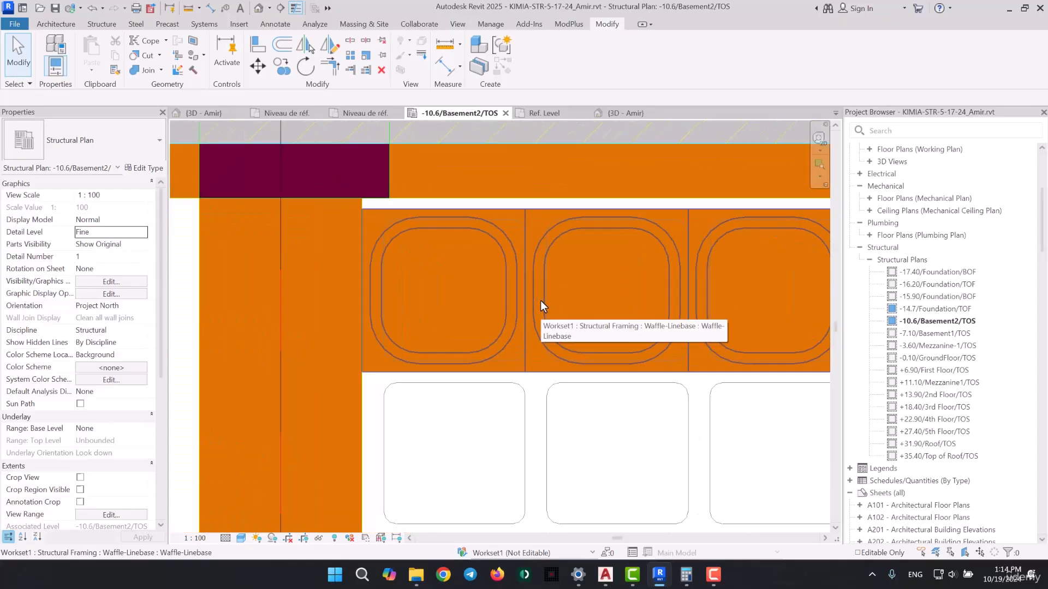
{"action": "left_click", "coordinate": [440, 236]}
{"action": "scroll", "coordinate": [360, 292], "scroll_direction": "up", "scroll_amount": 2}
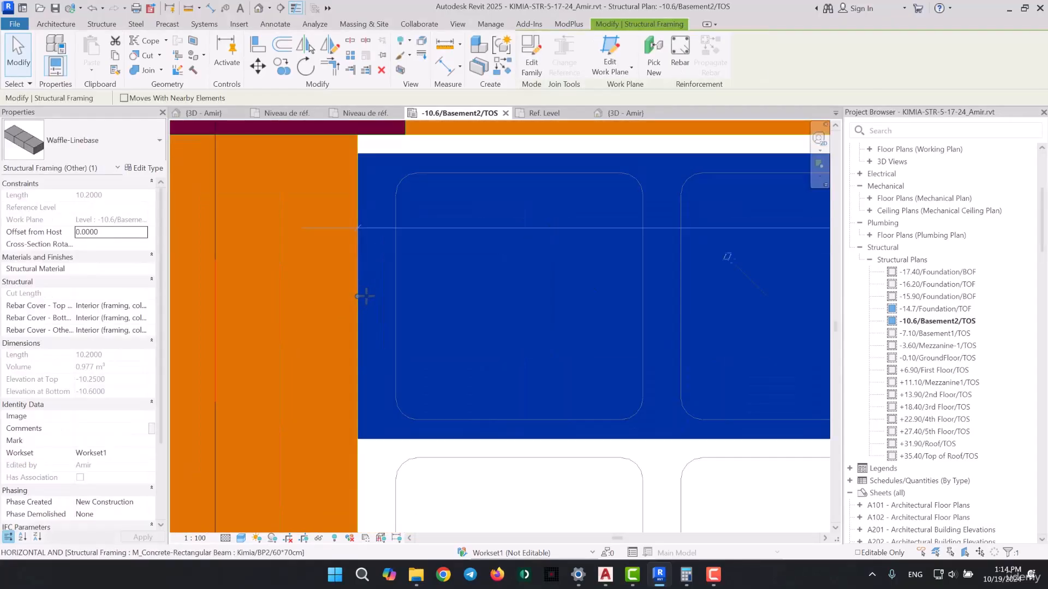
{"action": "left_click_drag", "start_coordinate": [380, 297], "coordinate": [381, 296]}
{"action": "scroll", "coordinate": [381, 293], "scroll_direction": "down", "scroll_amount": 3}
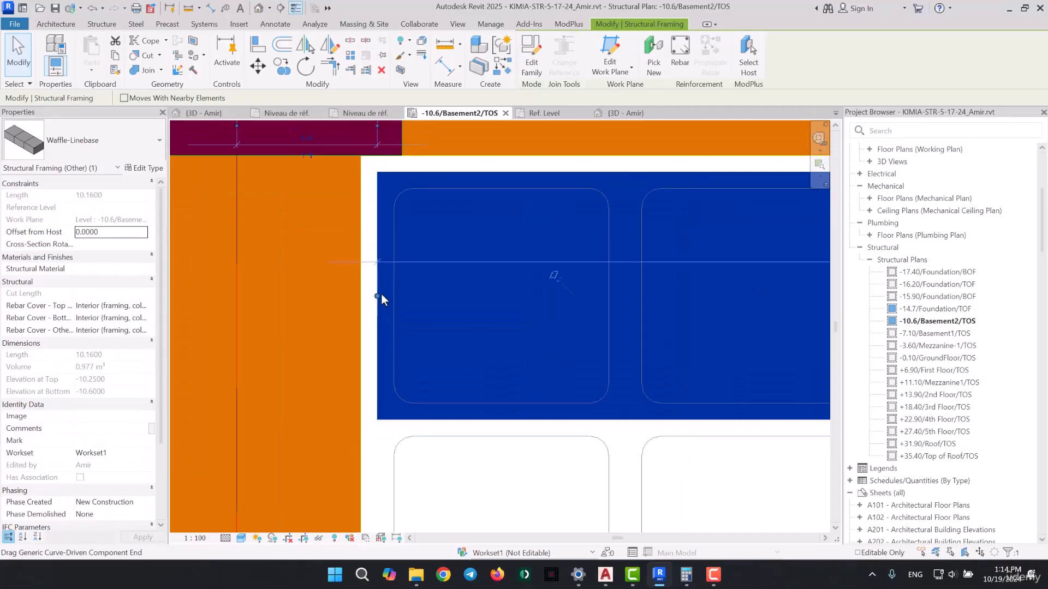
{"action": "key", "text": "Escape"}
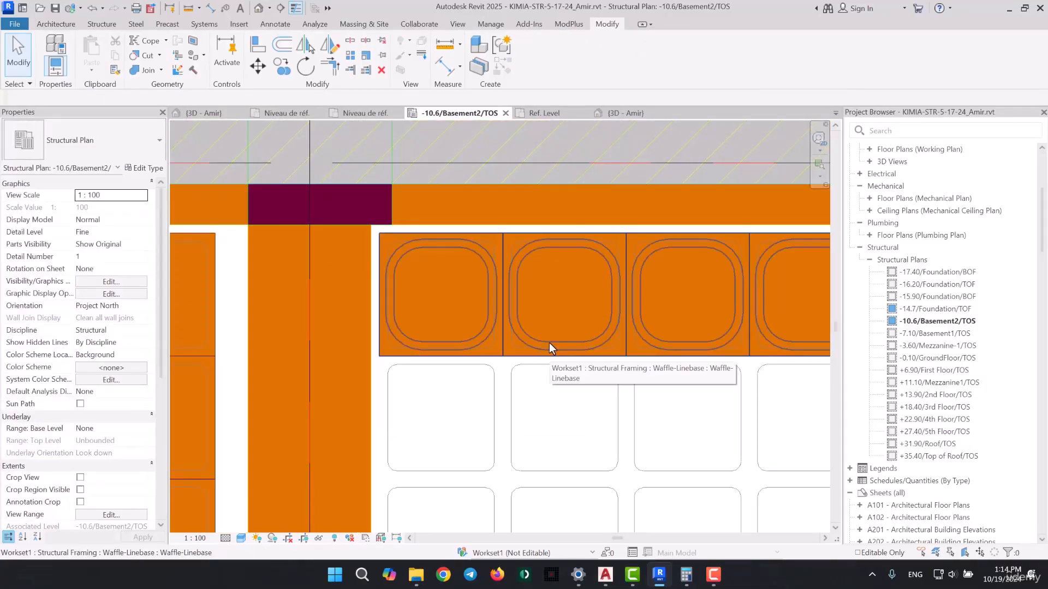
Copy the waffle row downward three times, stacking each copy edge to edge over the CAD waffles
{"action": "scroll", "coordinate": [549, 349], "scroll_direction": "down", "scroll_amount": 3}
{"action": "scroll", "coordinate": [549, 349], "scroll_direction": "up", "scroll_amount": 2}
{"action": "middle_click_drag", "start_coordinate": [549, 349], "coordinate": [527, 230]}
{"action": "left_click", "coordinate": [545, 218]}
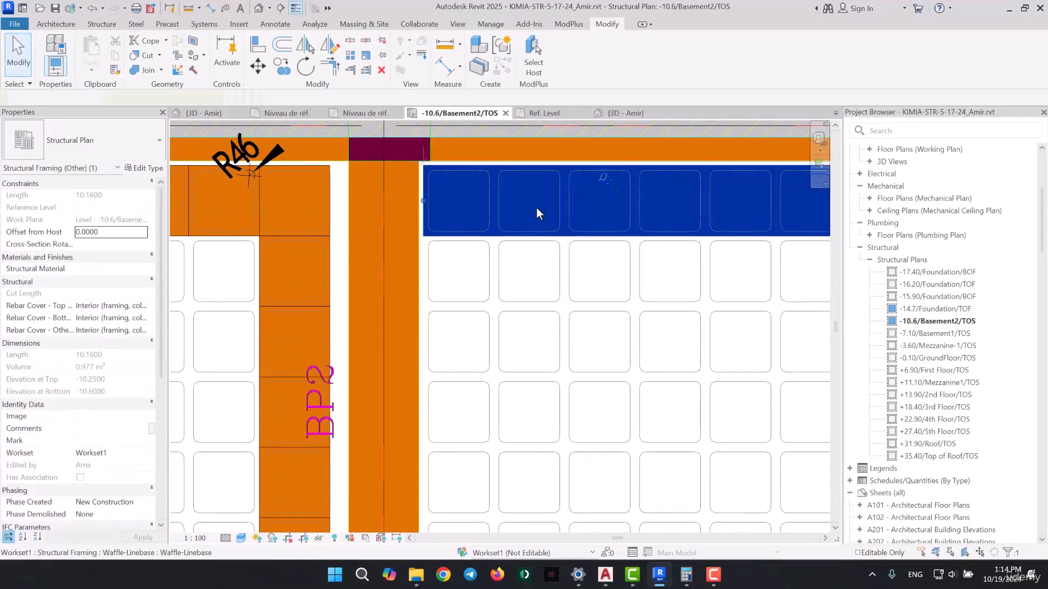
{"action": "key", "text": "c"}
{"action": "key", "text": "o"}
{"action": "left_click", "coordinate": [424, 165]}
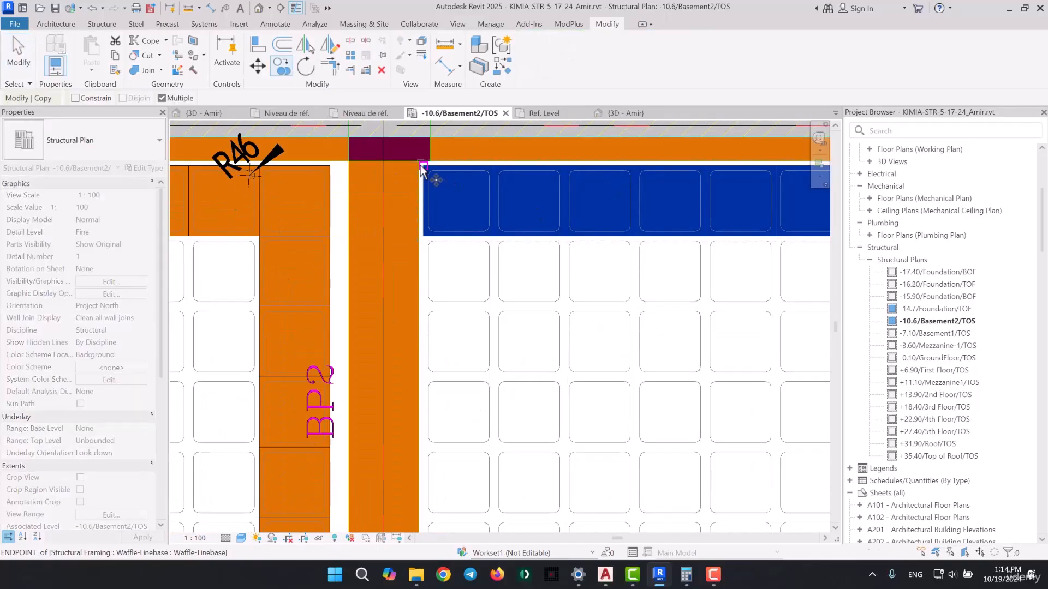
{"action": "left_click", "coordinate": [424, 236]}
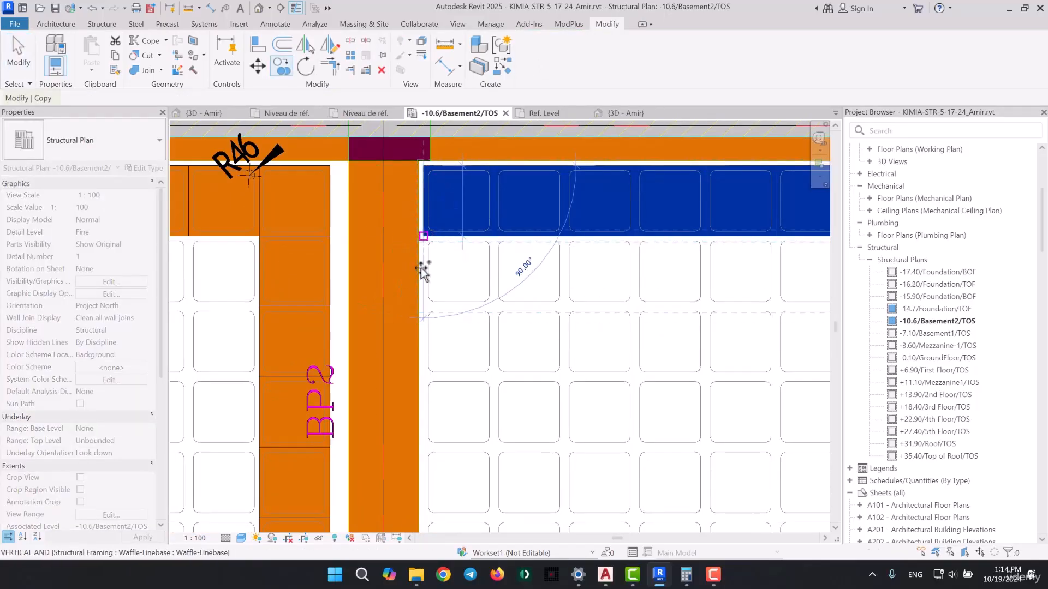
{"action": "left_click", "coordinate": [424, 307]}
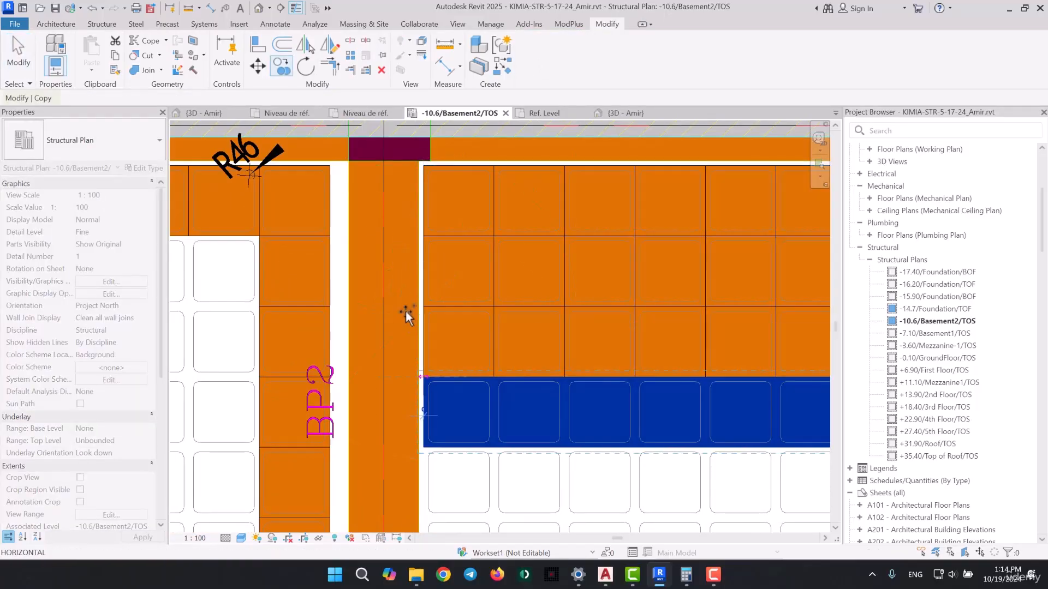
{"action": "scroll", "coordinate": [407, 313], "scroll_direction": "down", "scroll_amount": 5}
{"action": "key", "text": "Escape"}
{"action": "key", "text": "Escape"}
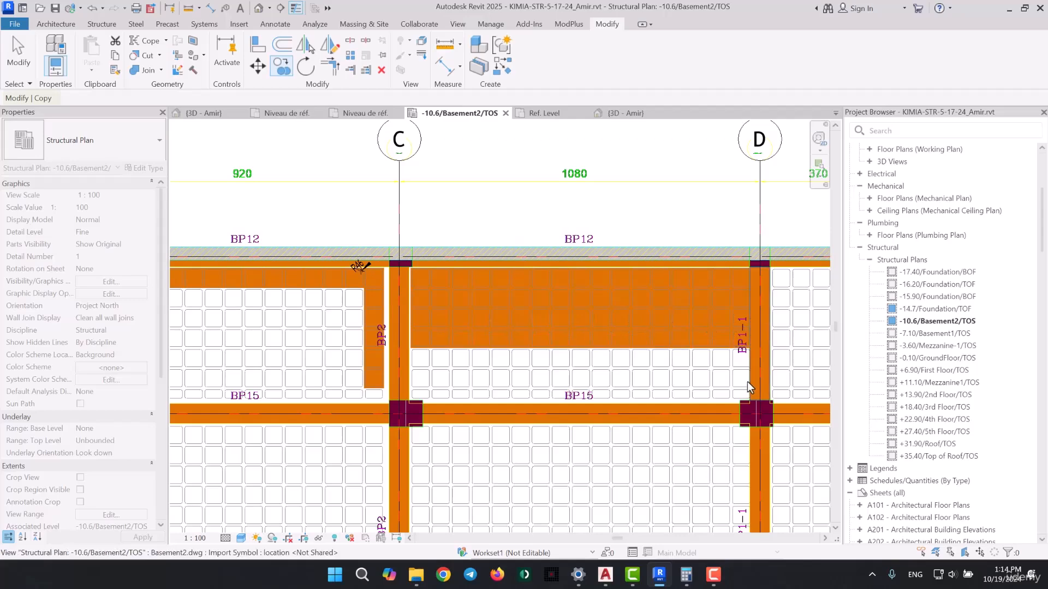
Examine how the copied waffle rows fit the CAD layout and the beams in the bay between grids C and D
{"action": "middle_click_drag", "start_coordinate": [653, 376], "coordinate": [552, 364]}
{"action": "scroll", "coordinate": [594, 327], "scroll_direction": "up", "scroll_amount": 2}
{"action": "scroll", "coordinate": [602, 326], "scroll_direction": "up", "scroll_amount": 2}
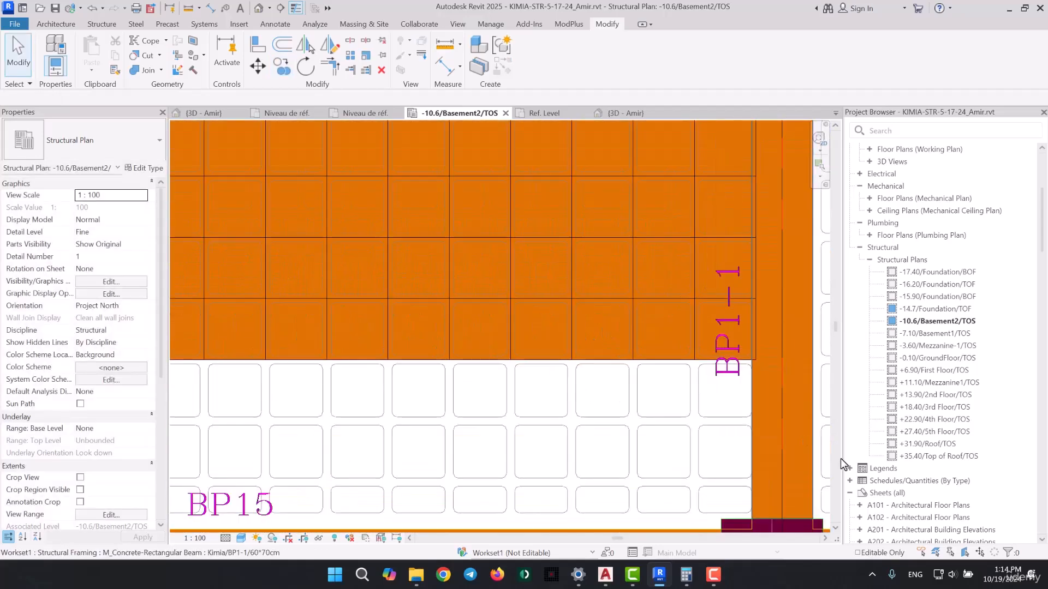
{"action": "scroll", "coordinate": [657, 385], "scroll_direction": "down", "scroll_amount": 2}
{"action": "scroll", "coordinate": [656, 384], "scroll_direction": "down", "scroll_amount": 2}
{"action": "middle_click_drag", "start_coordinate": [391, 393], "coordinate": [543, 388]}
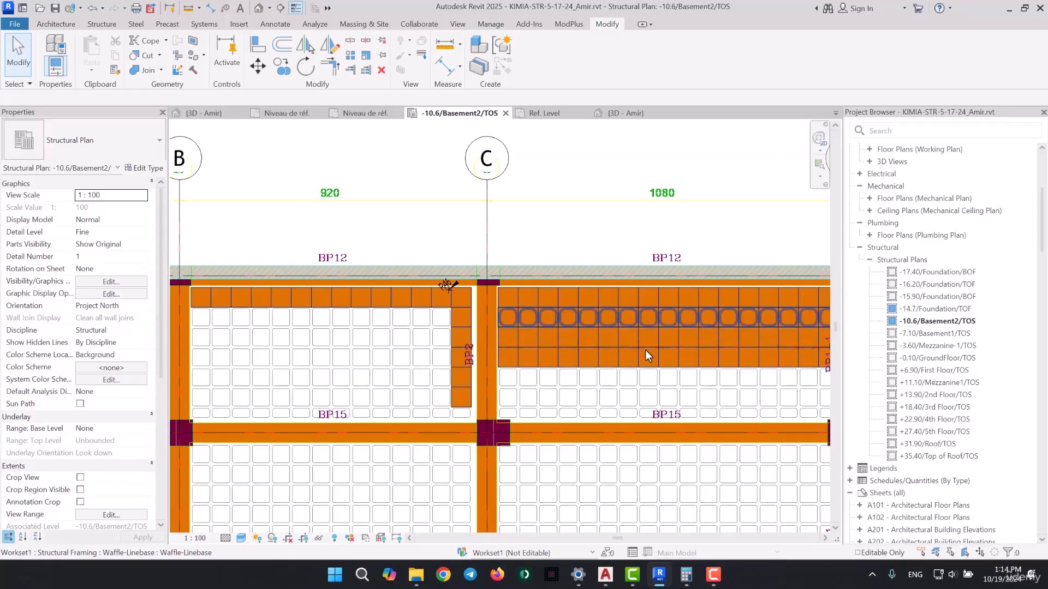
{"action": "middle_click_drag", "start_coordinate": [650, 354], "coordinate": [366, 300]}
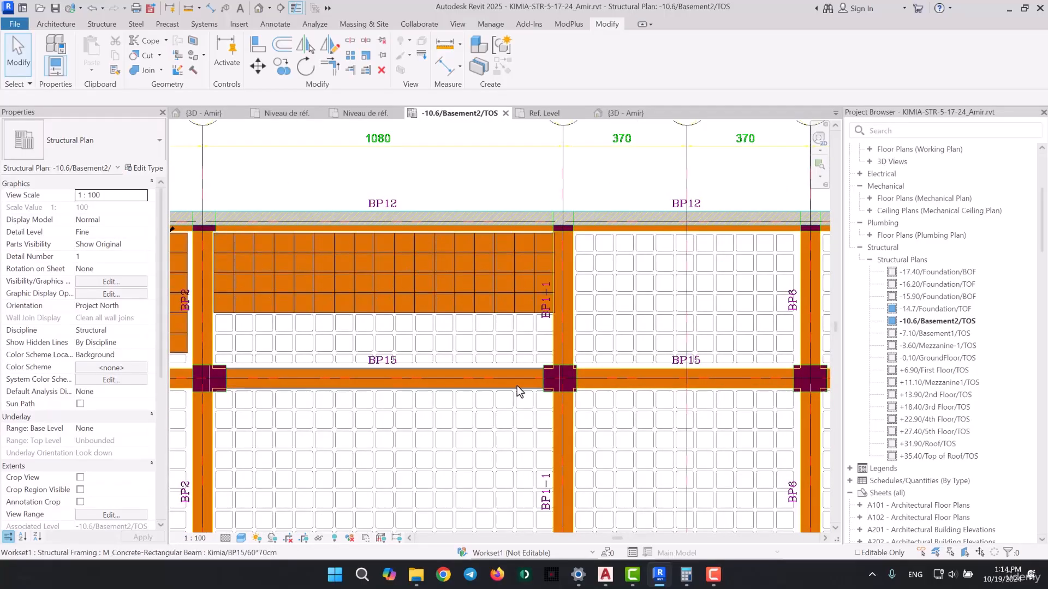
{"action": "left_click", "coordinate": [501, 258]}
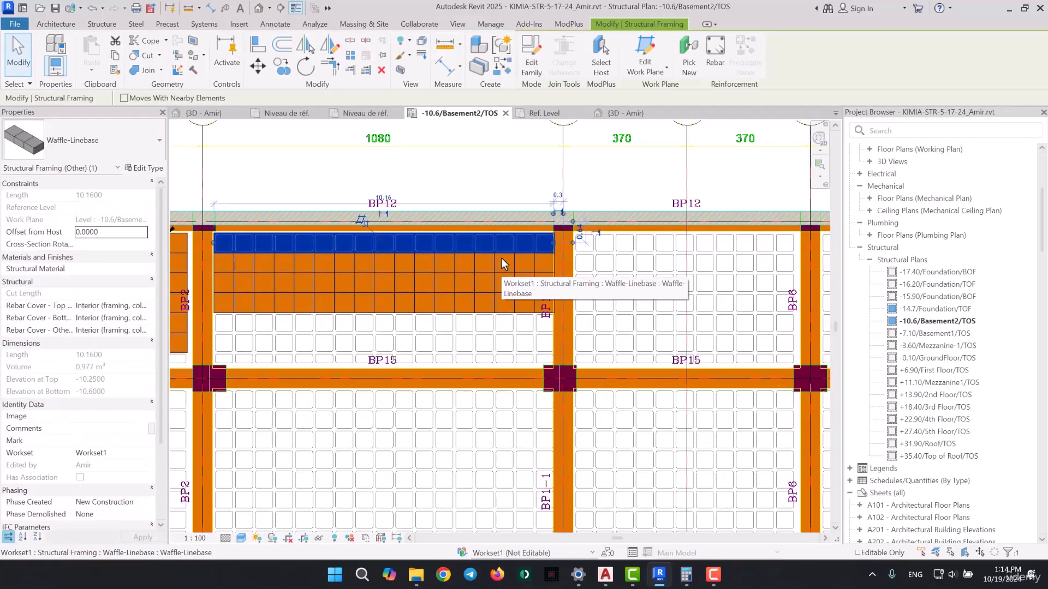
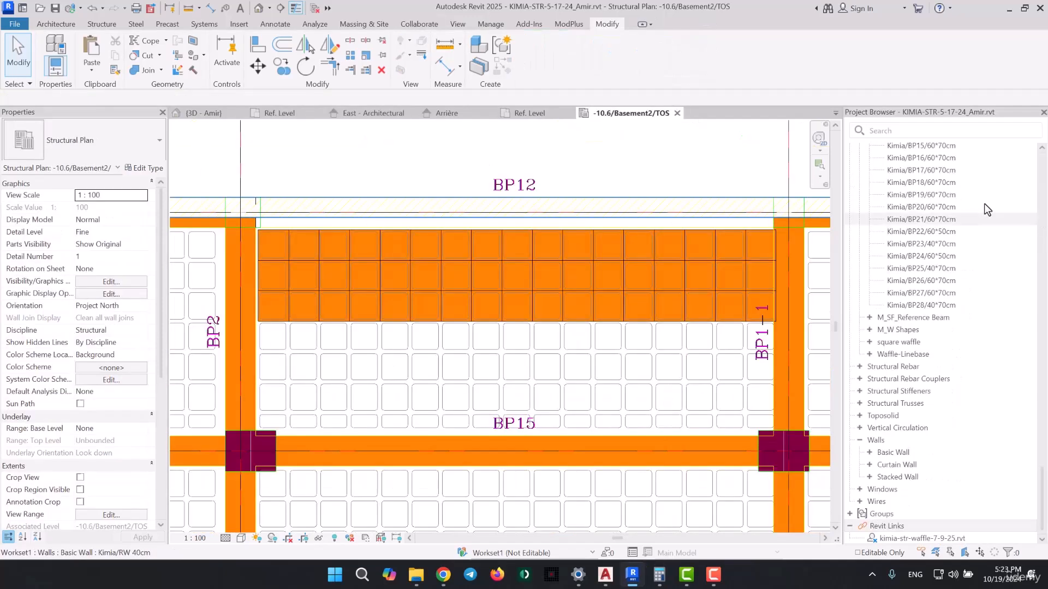
Copy the lowest waffle row downward three more times, stacking the copies edge to edge toward beam BP15
{"action": "left_click", "coordinate": [571, 309]}
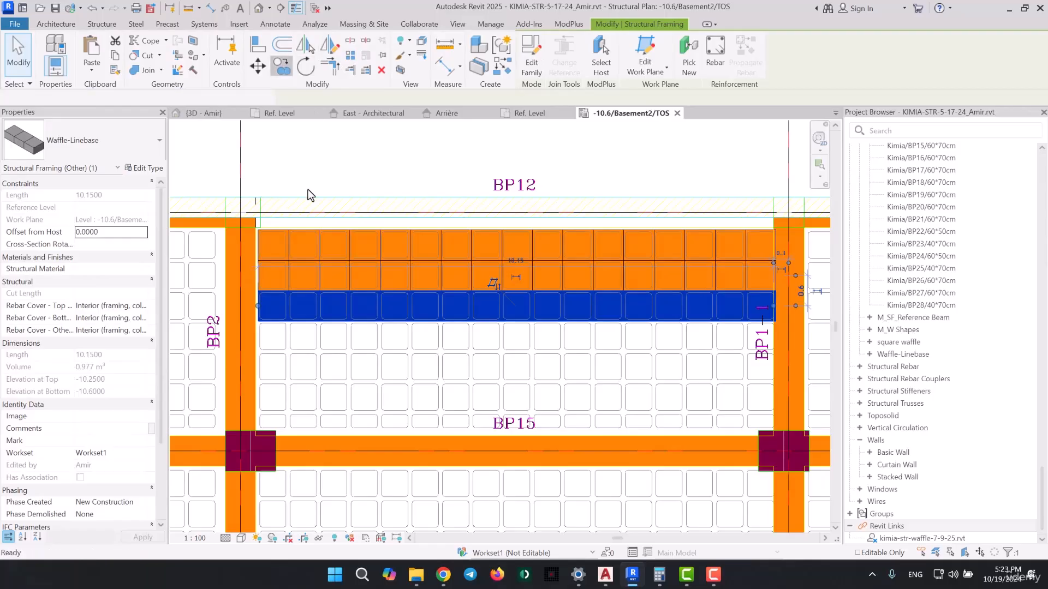
{"action": "left_click", "coordinate": [285, 66]}
{"action": "scroll", "coordinate": [268, 320], "scroll_direction": "up", "scroll_amount": 3}
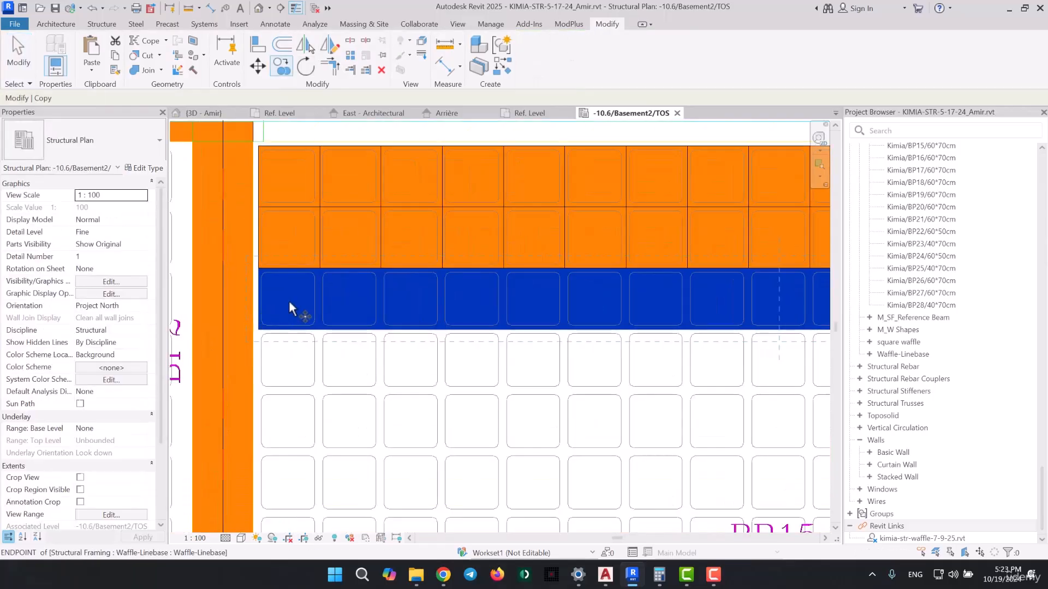
{"action": "left_click", "coordinate": [320, 270]}
{"action": "left_click", "coordinate": [318, 328]}
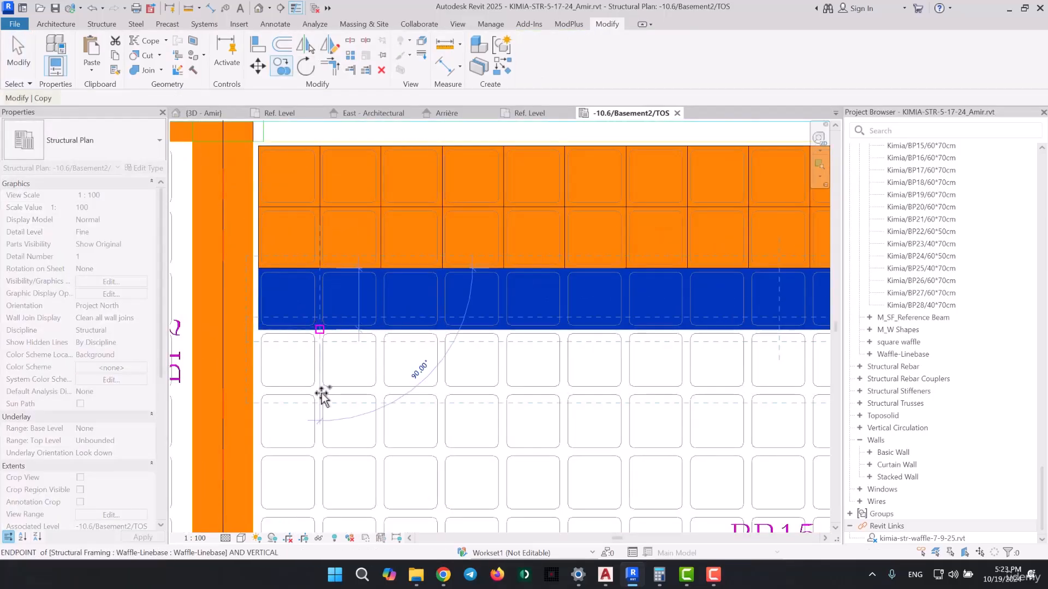
{"action": "left_click", "coordinate": [319, 391]}
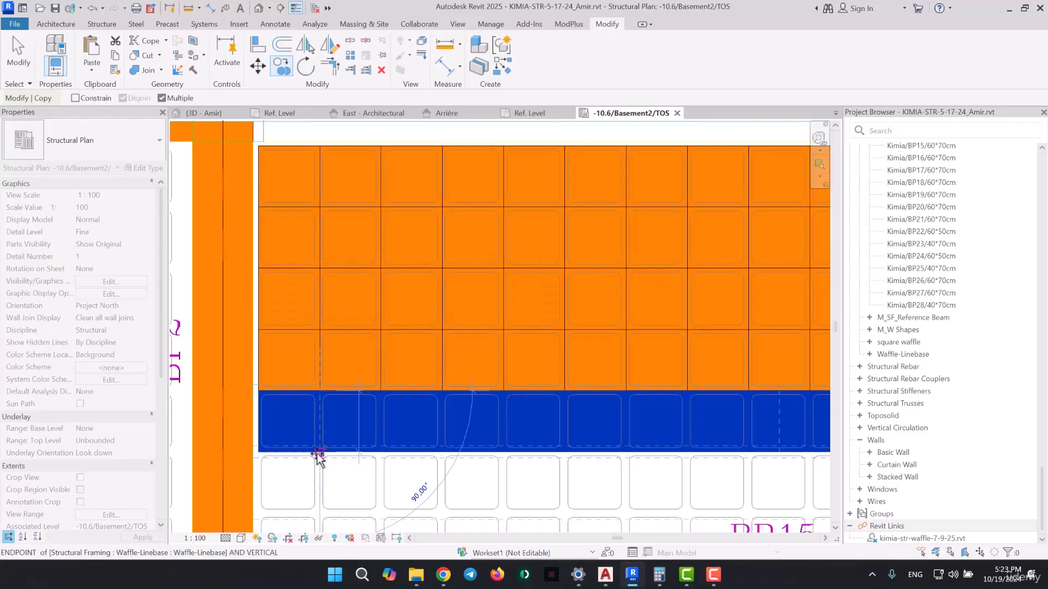
{"action": "left_click", "coordinate": [318, 459]}
{"action": "middle_click_drag", "start_coordinate": [323, 449], "coordinate": [351, 285]}
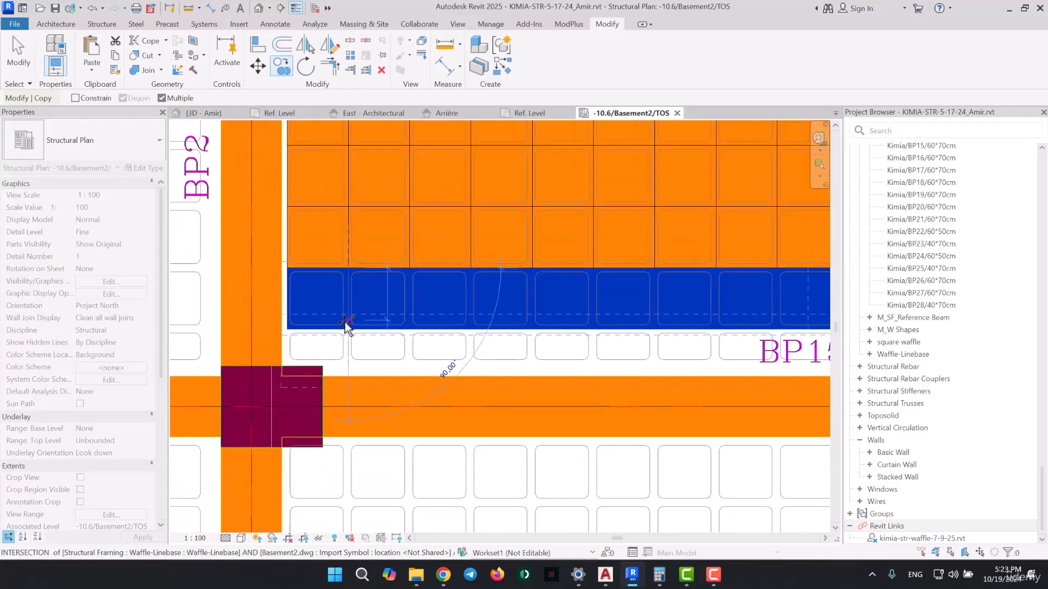
{"action": "scroll", "coordinate": [315, 355], "scroll_direction": "down", "scroll_amount": 3}
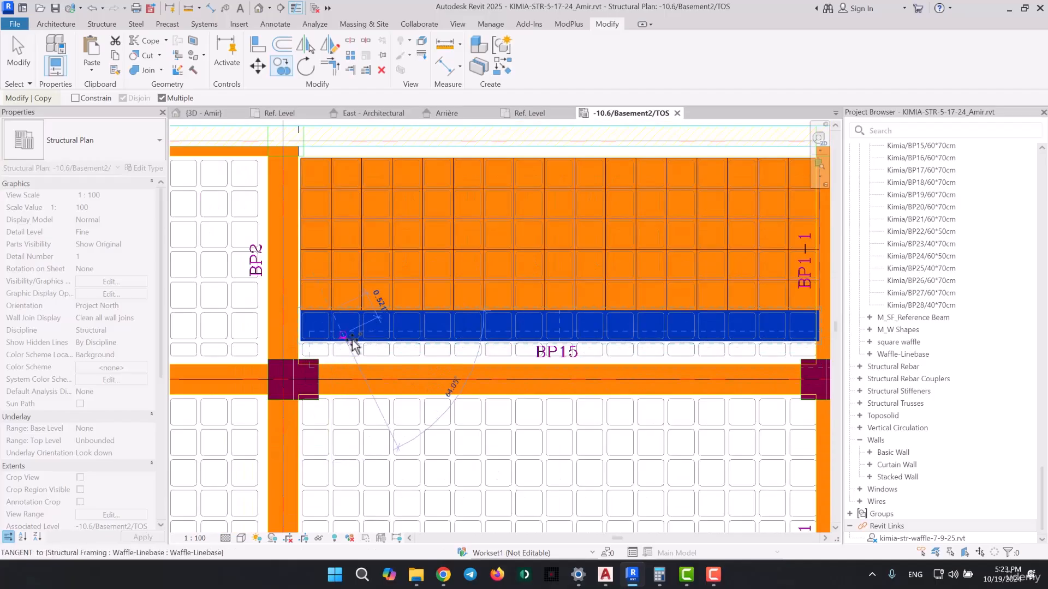
{"action": "key", "text": "Escape"}
{"action": "key", "text": "Escape"}
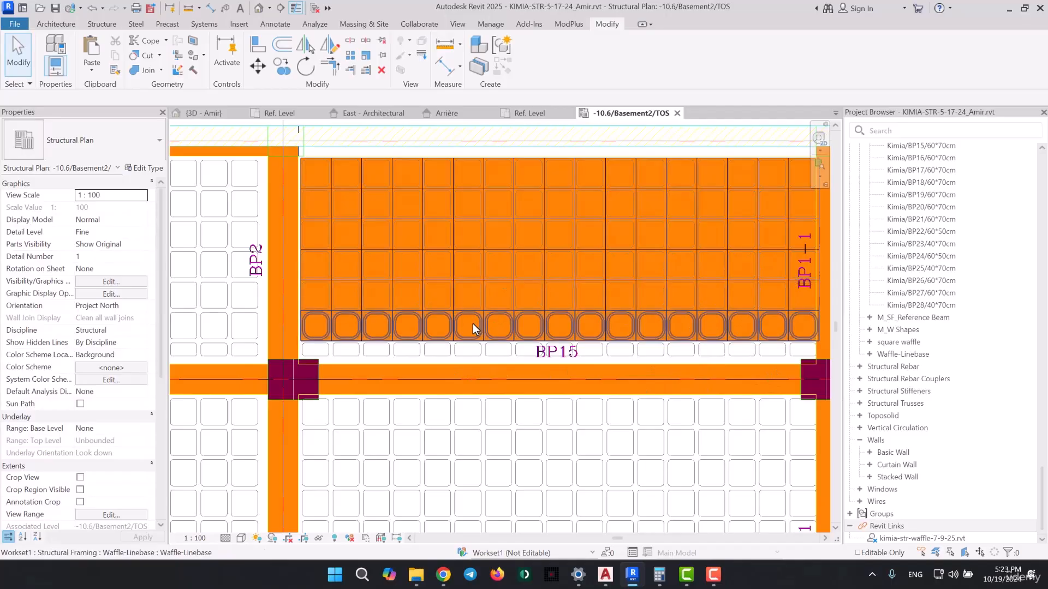
Switch to the Waffle-Linebase family's Ref. Level plan and load rectangle waffle.rfa from the Kimia Families folder
{"action": "left_click", "coordinate": [544, 112]}
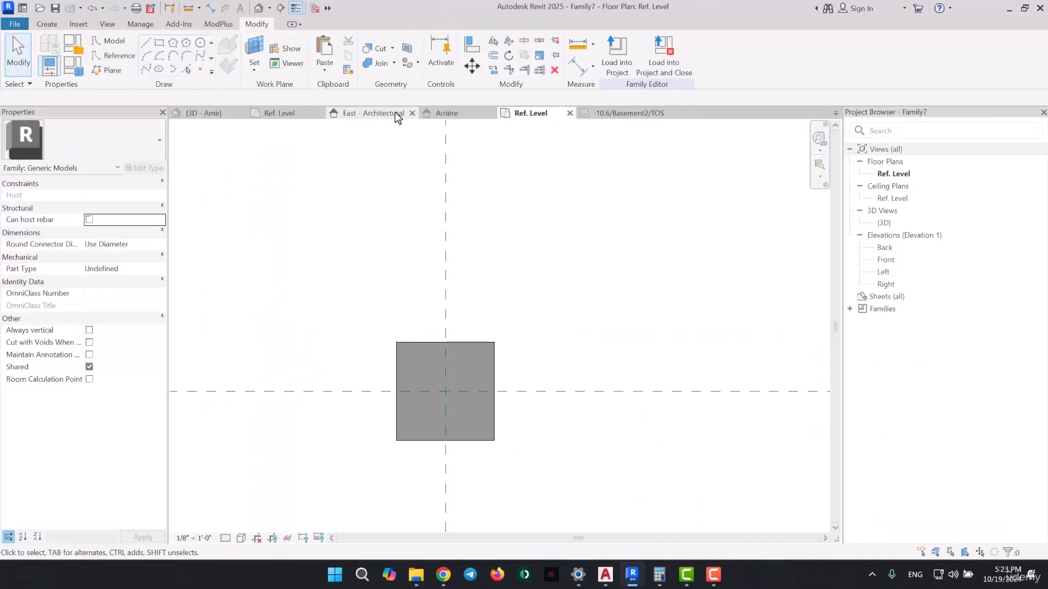
{"action": "left_click", "coordinate": [282, 114]}
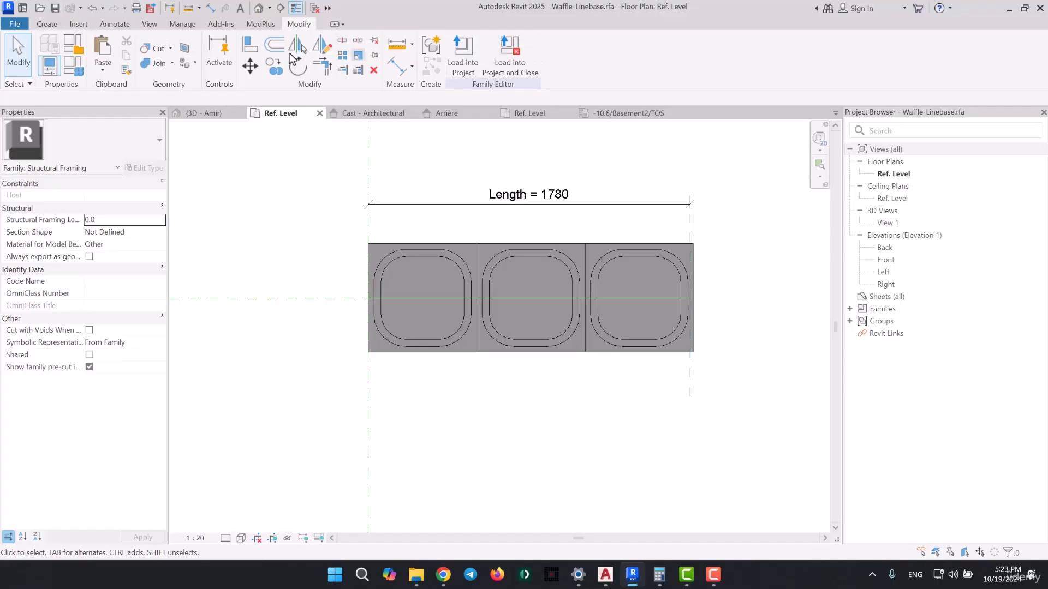
{"action": "left_click", "coordinate": [78, 24]}
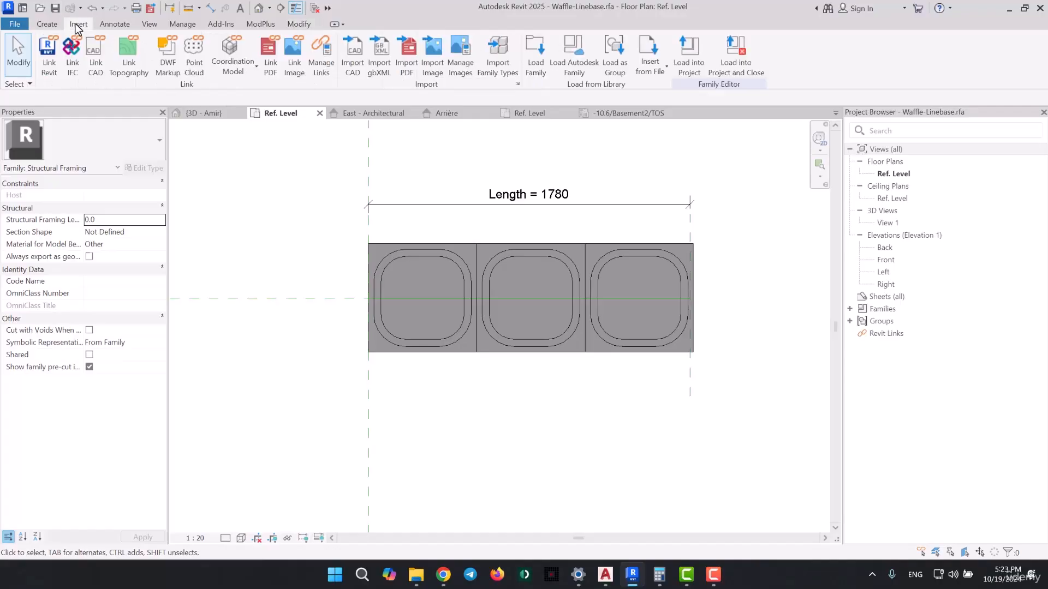
{"action": "left_click", "coordinate": [530, 65]}
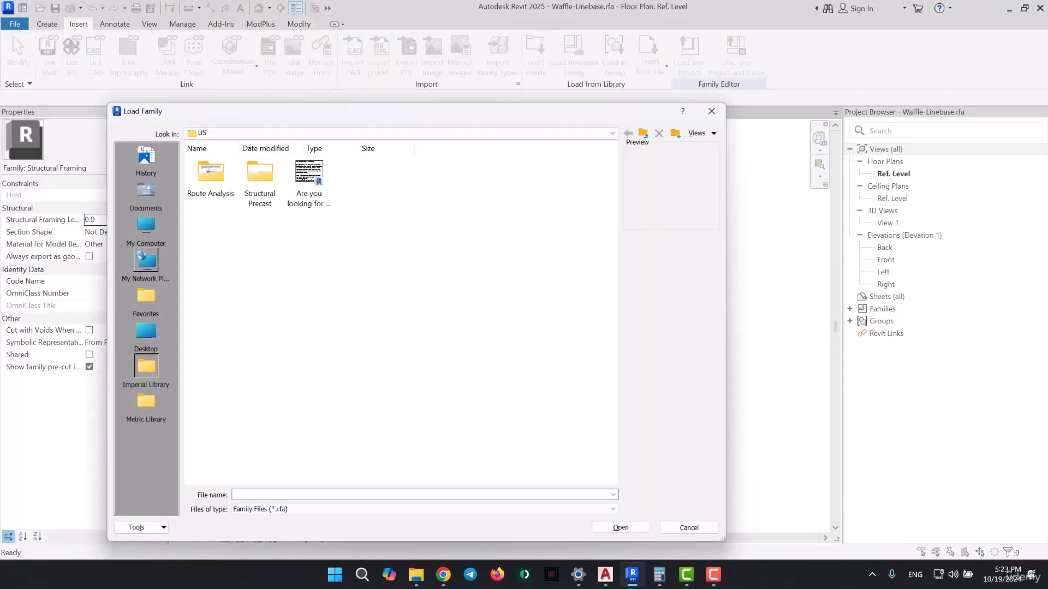
{"action": "left_click", "coordinate": [147, 227]}
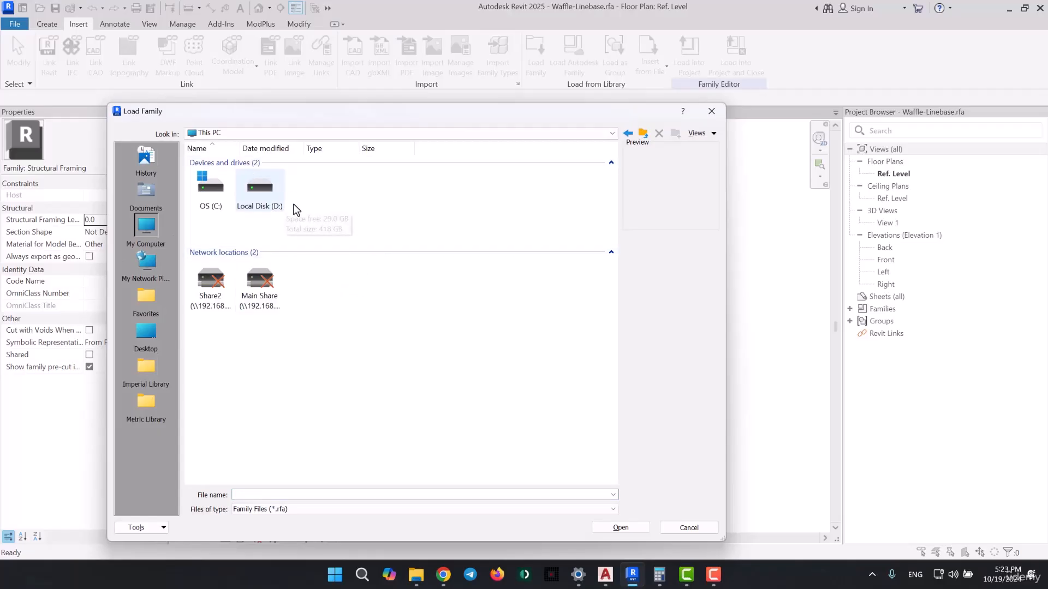
{"action": "double_click", "coordinate": [260, 211]}
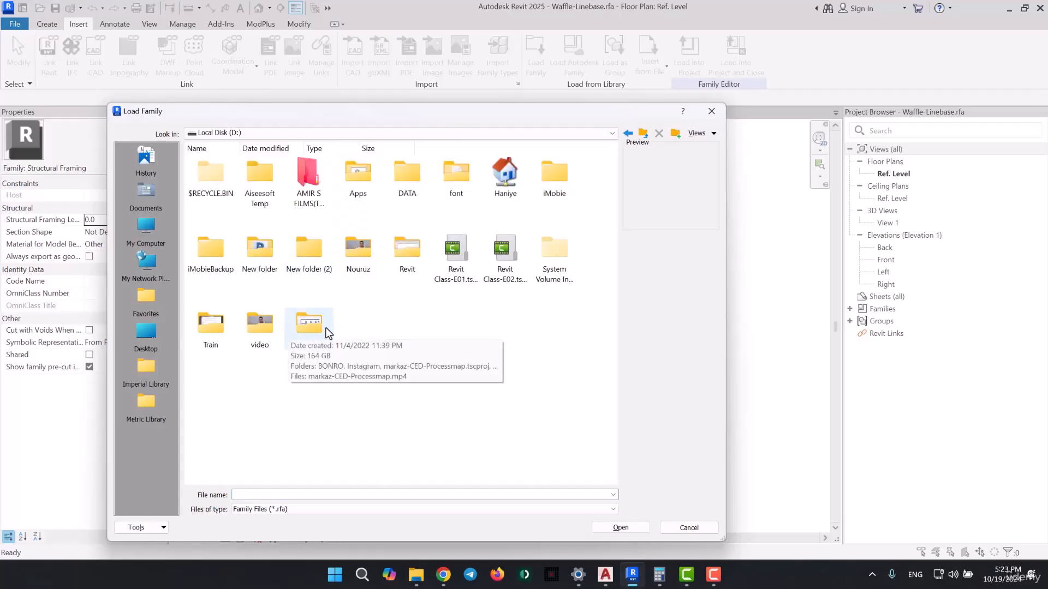
{"action": "double_click", "coordinate": [303, 323]}
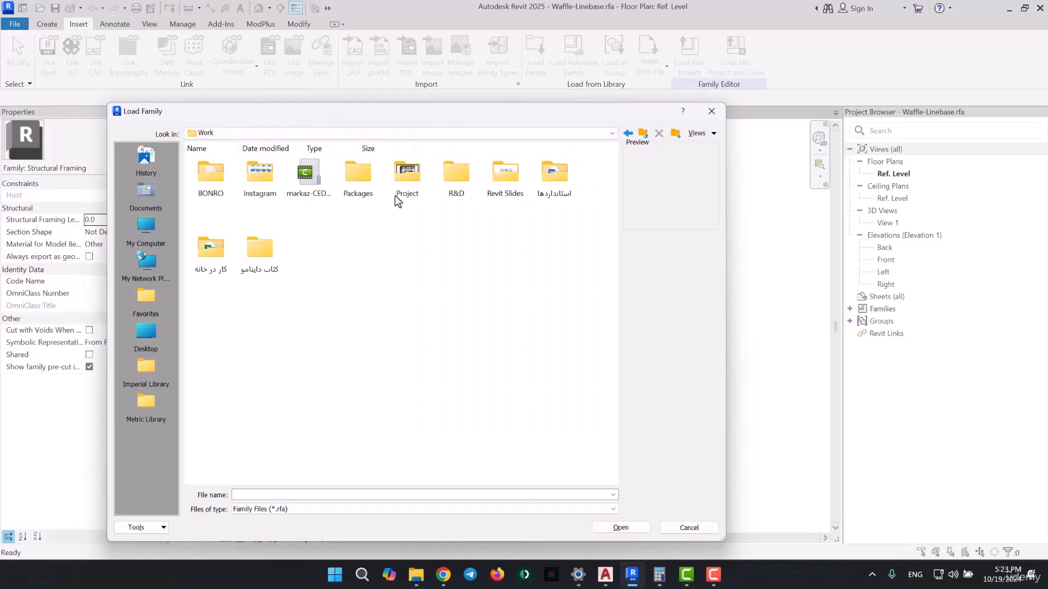
{"action": "double_click", "coordinate": [360, 178]}
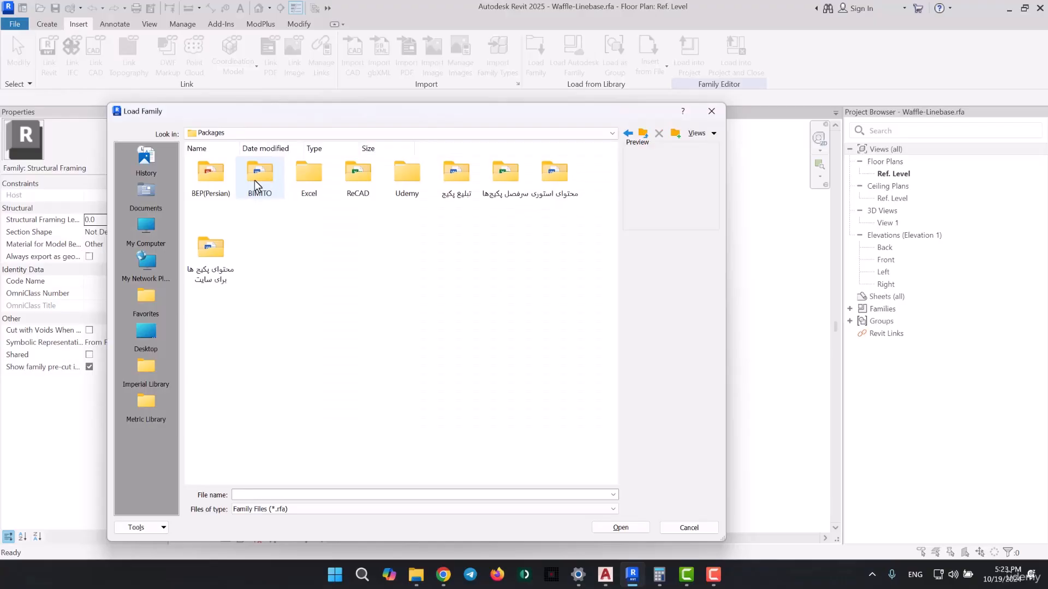
{"action": "double_click", "coordinate": [255, 180]}
{"action": "double_click", "coordinate": [363, 181]}
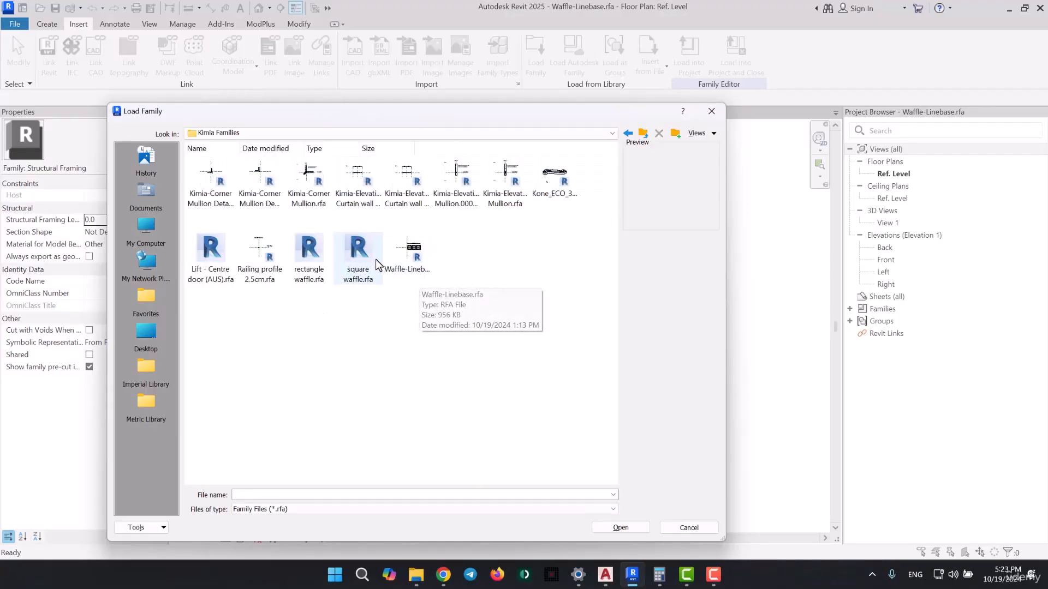
{"action": "double_click", "coordinate": [302, 253]}
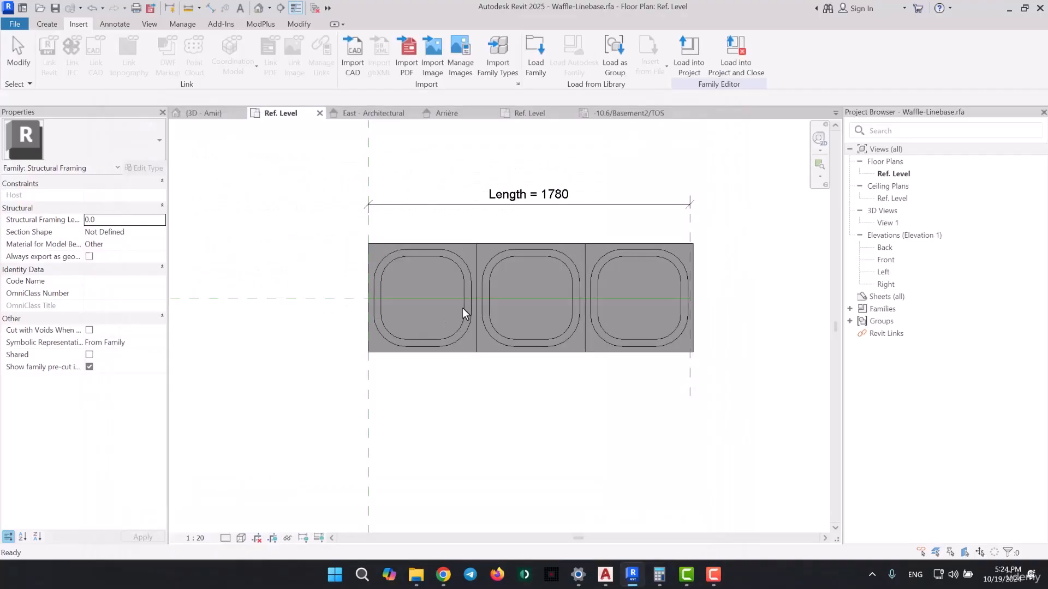
Place a rectangle waffle W 90 component centred over the first square waffle
{"action": "left_click", "coordinate": [47, 24]}
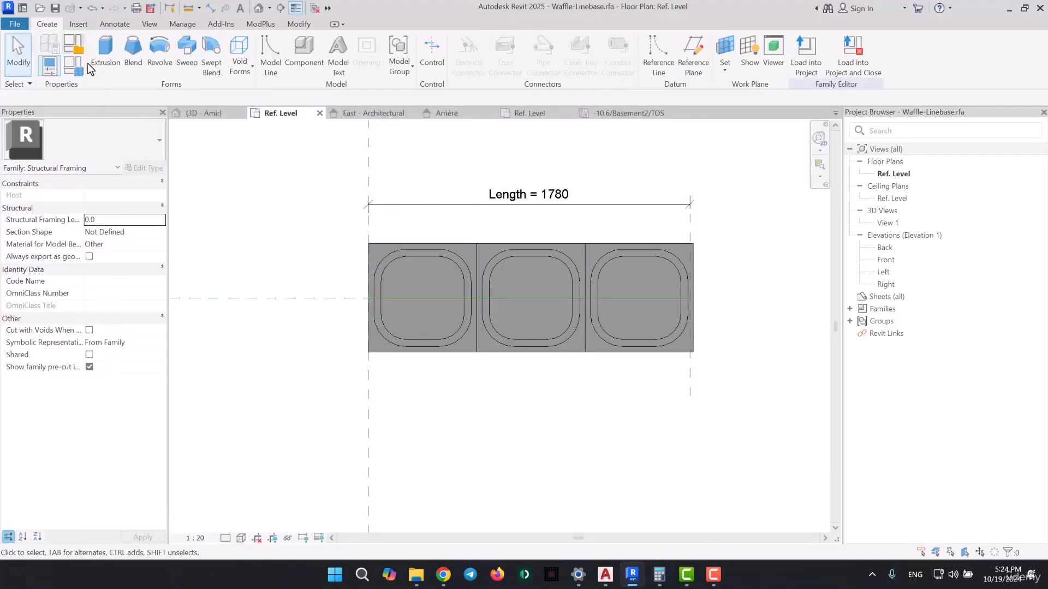
{"action": "left_click", "coordinate": [303, 53]}
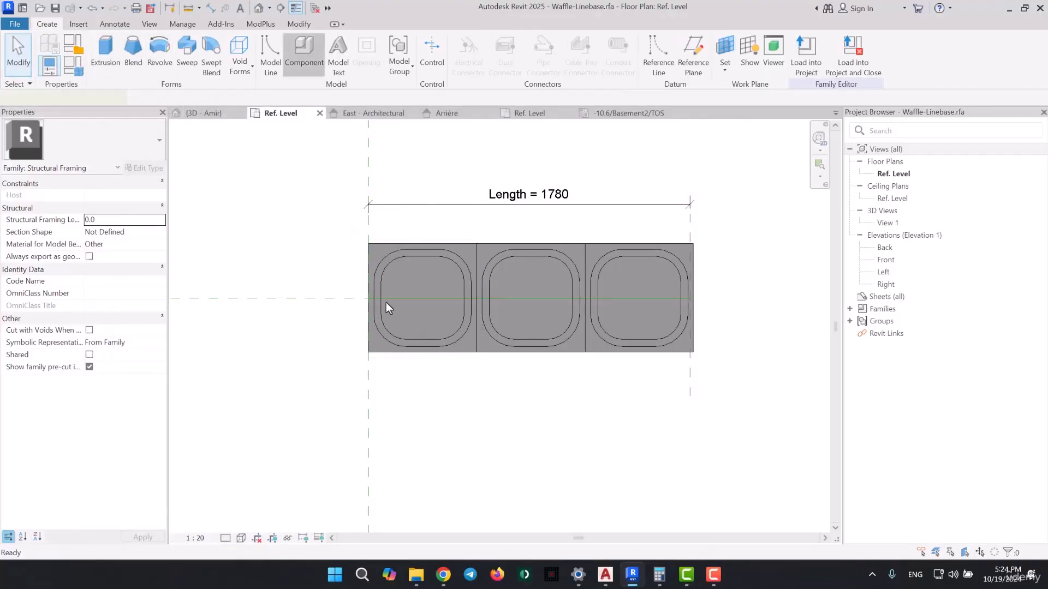
{"action": "left_click", "coordinate": [424, 295]}
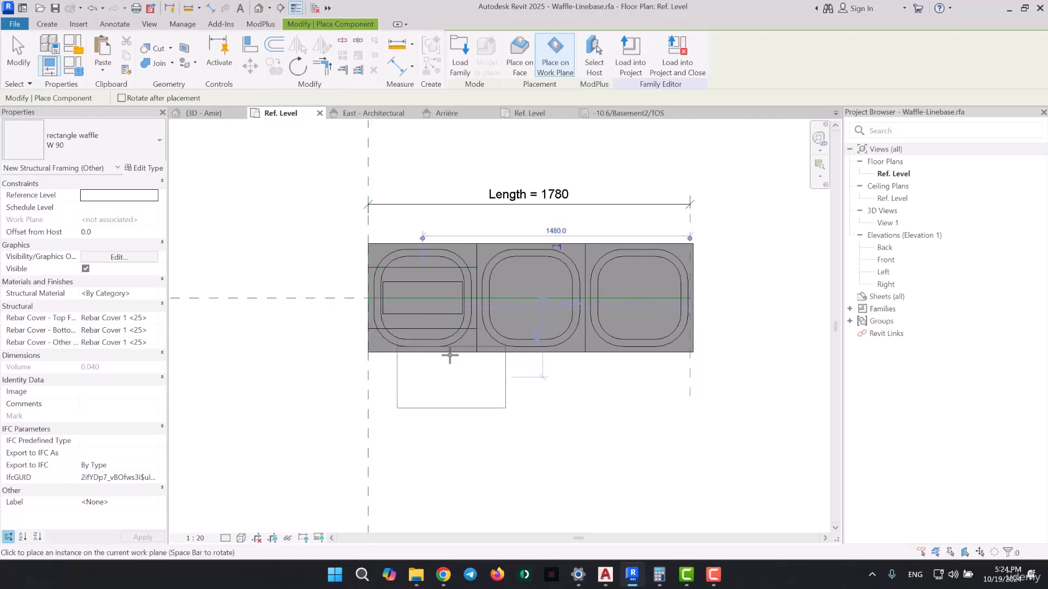
{"action": "key", "text": "Escape"}
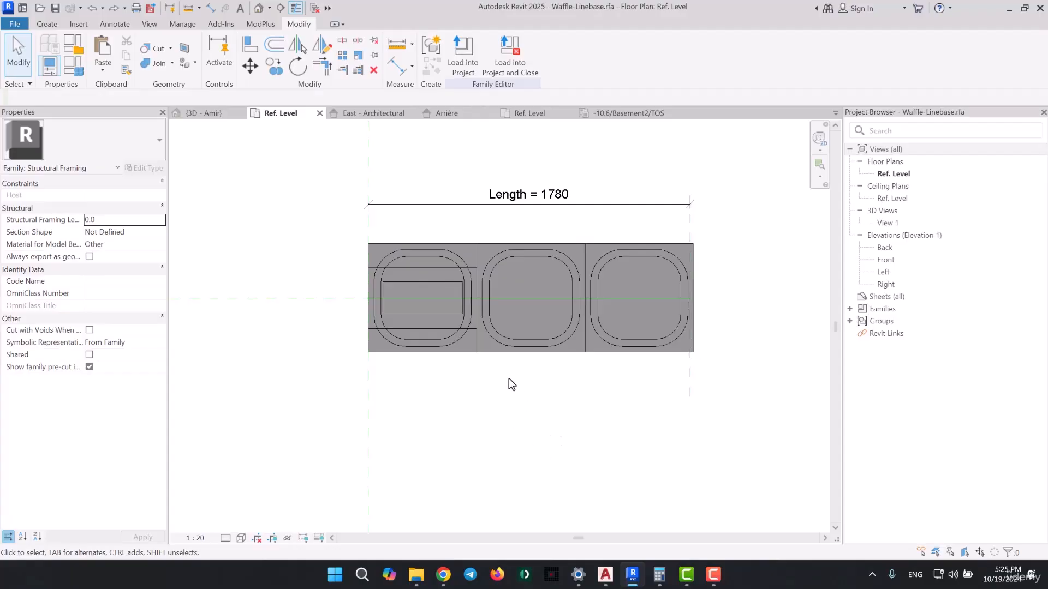
Delete the second and third arrayed square waffles, leaving only the overlapping waffles at the start of the length line
{"action": "left_click", "coordinate": [548, 342]}
{"action": "key", "text": "Delete"}
{"action": "left_click", "coordinate": [591, 311]}
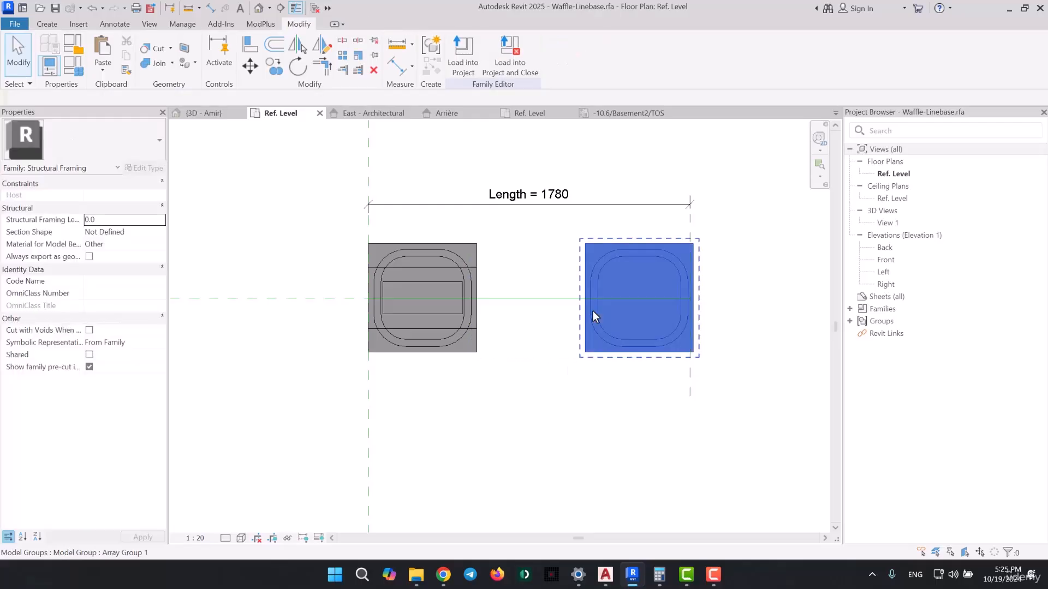
{"action": "key", "text": "Delete"}
Link the square waffle's Visible property to a new Yes/No type parameter named Square
{"action": "left_click", "coordinate": [453, 270]}
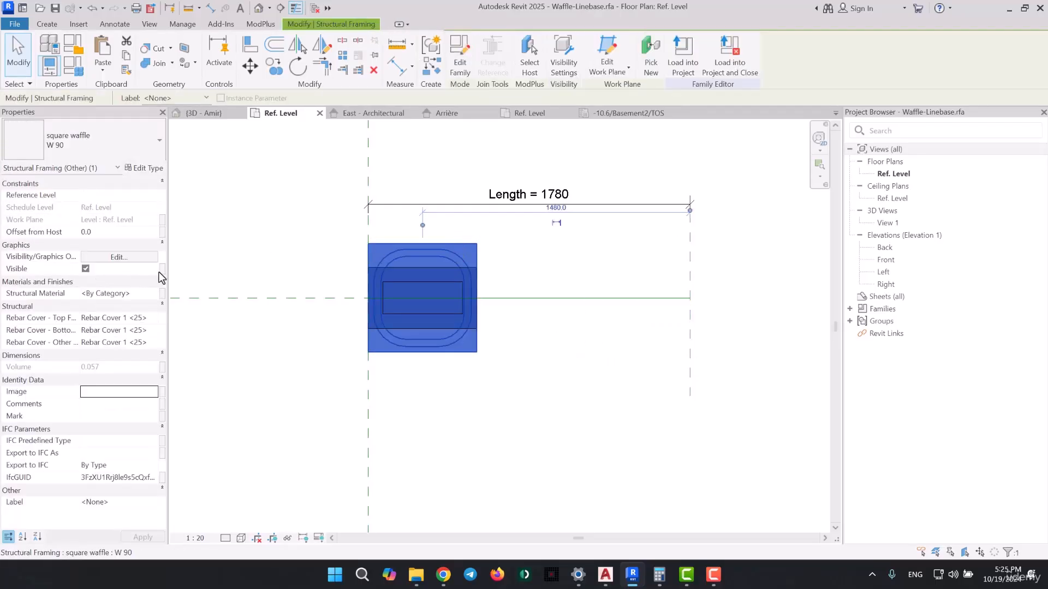
{"action": "left_click", "coordinate": [161, 271]}
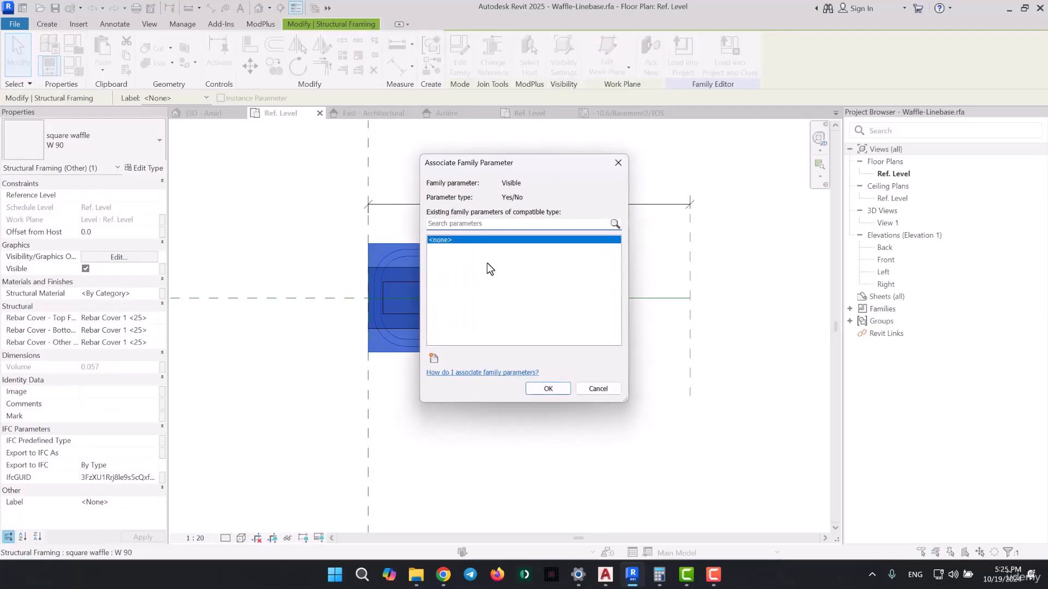
{"action": "left_click", "coordinate": [432, 357]}
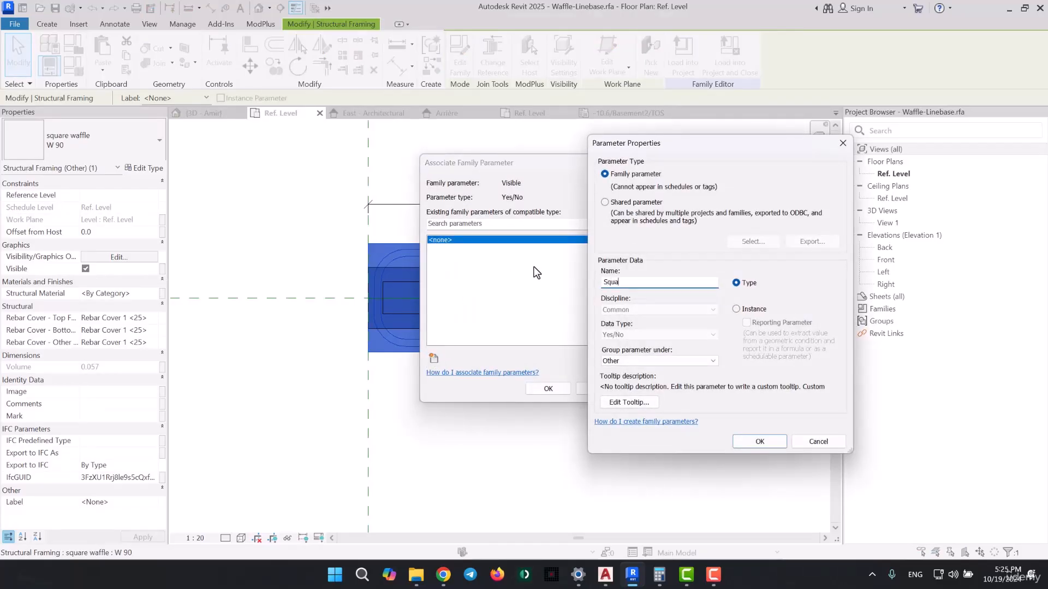
{"action": "key", "text": "Return"}
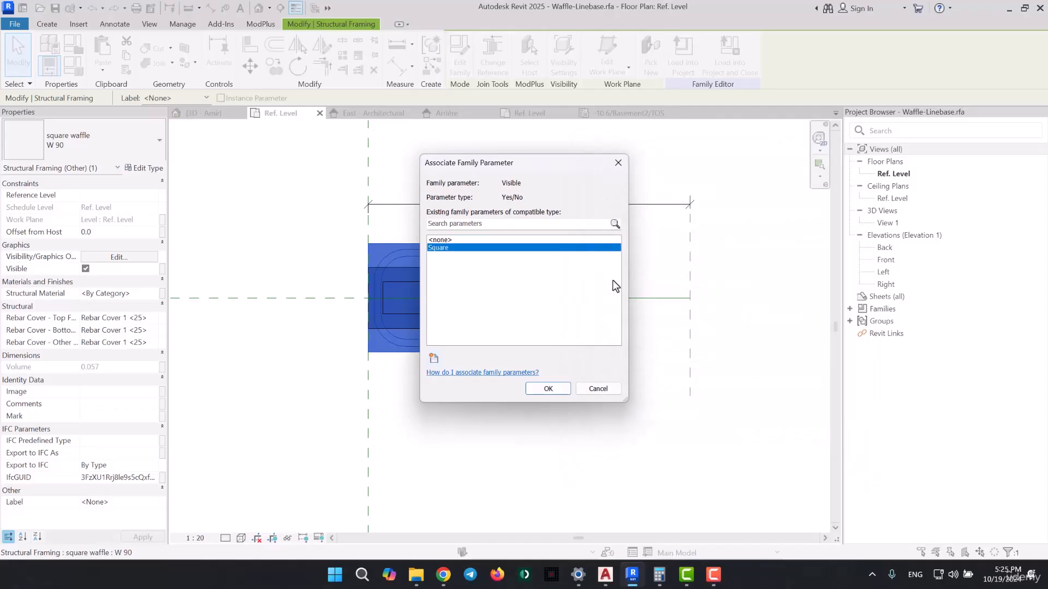
{"action": "left_click", "coordinate": [547, 390]}
{"action": "left_click", "coordinate": [579, 414]}
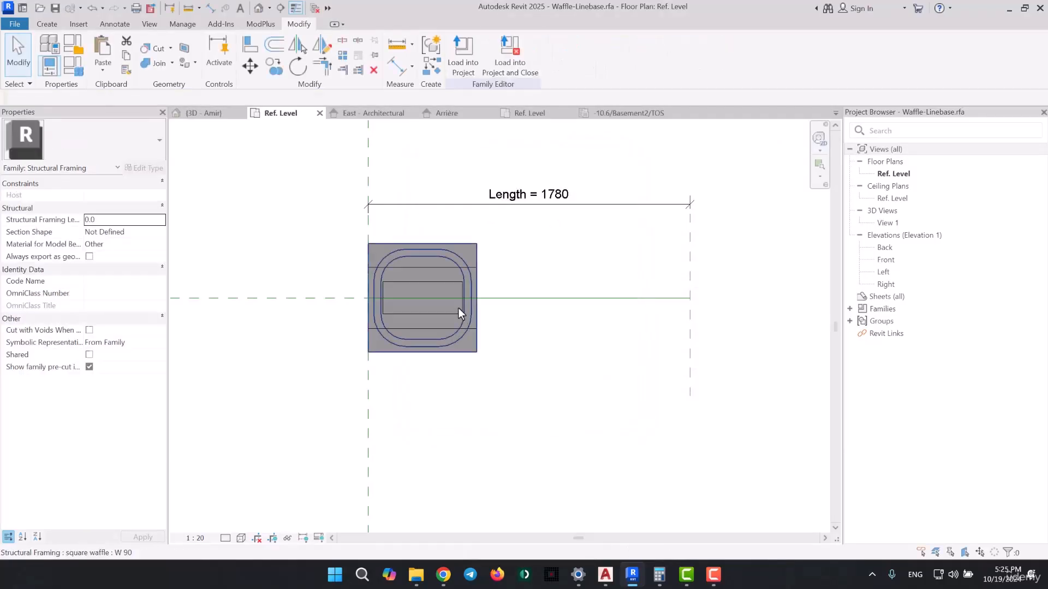
Link the rectangle waffle's Visible property to a new Yes/No family parameter named rectangle
{"action": "left_click", "coordinate": [476, 328]}
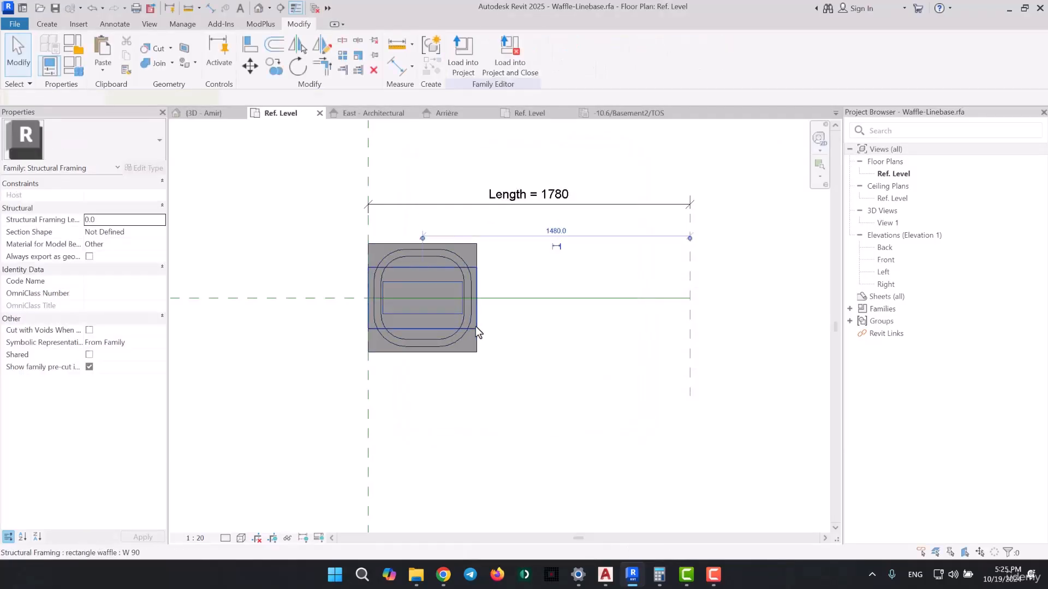
{"action": "left_click", "coordinate": [162, 270]}
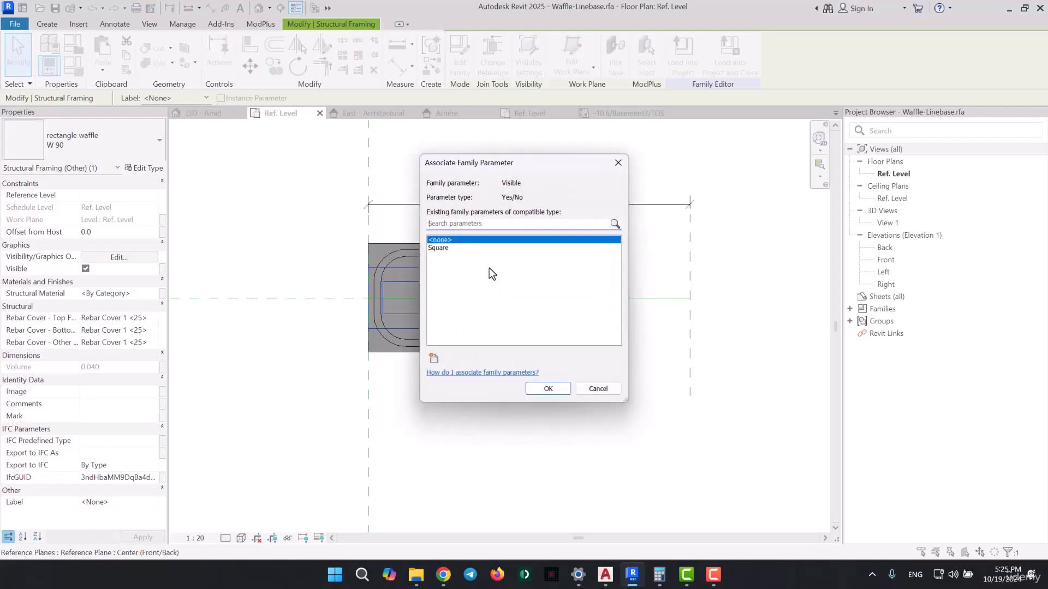
{"action": "left_click", "coordinate": [434, 359]}
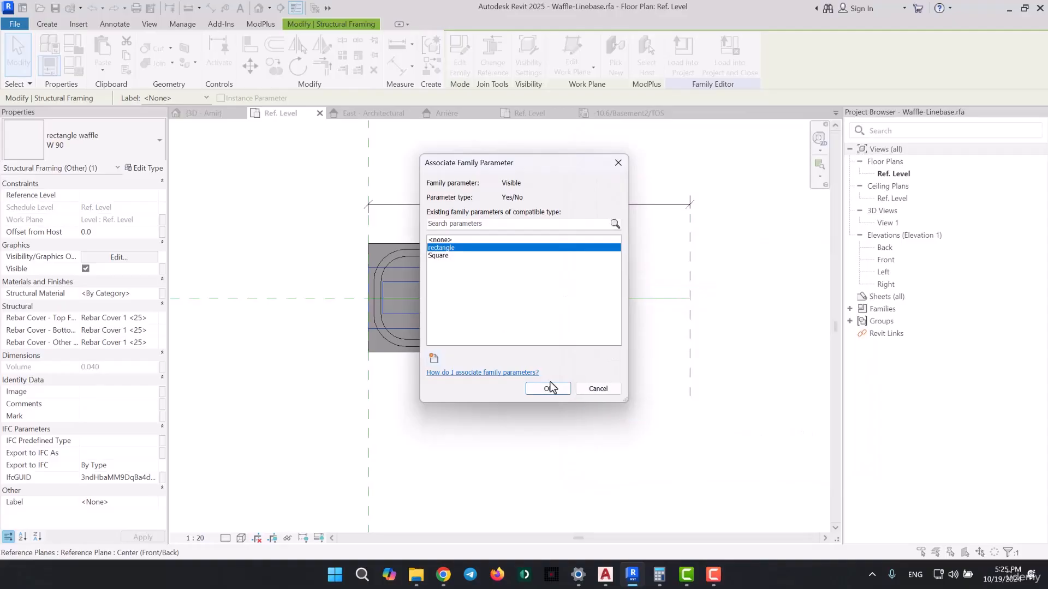
{"action": "left_click", "coordinate": [548, 389]}
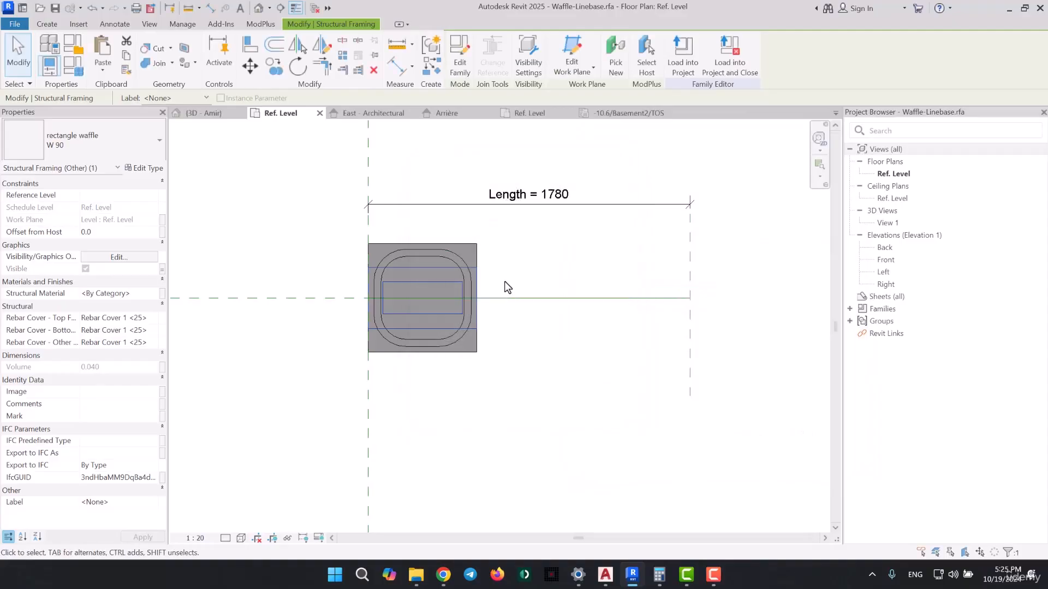
Array the square waffle horizontally along the length line as a grouped array of 2, spaced one waffle width edge to edge
{"action": "left_click", "coordinate": [464, 246]}
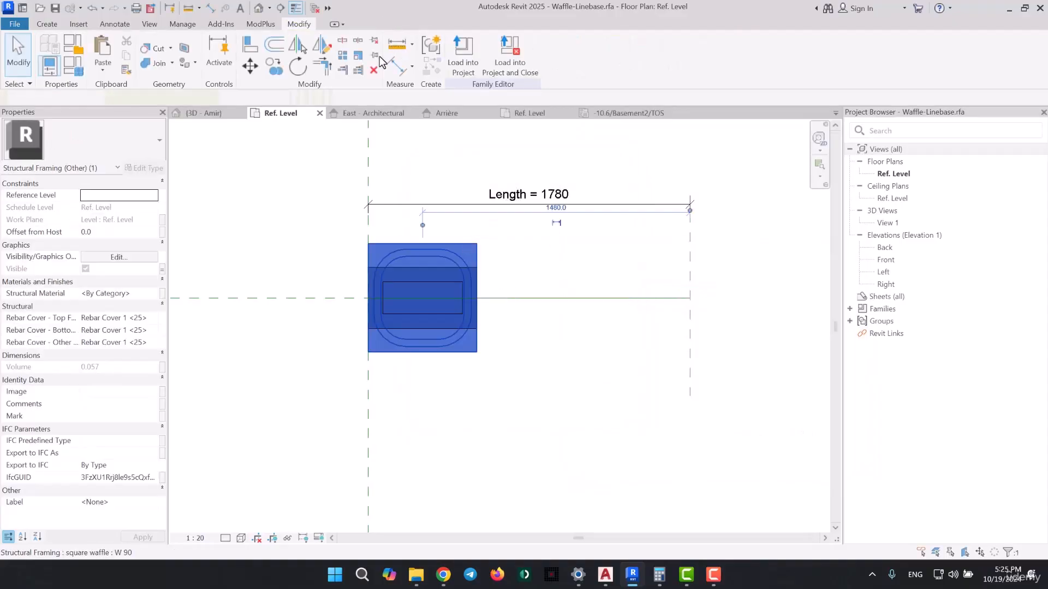
{"action": "left_click", "coordinate": [344, 56]}
{"action": "left_click", "coordinate": [368, 245]}
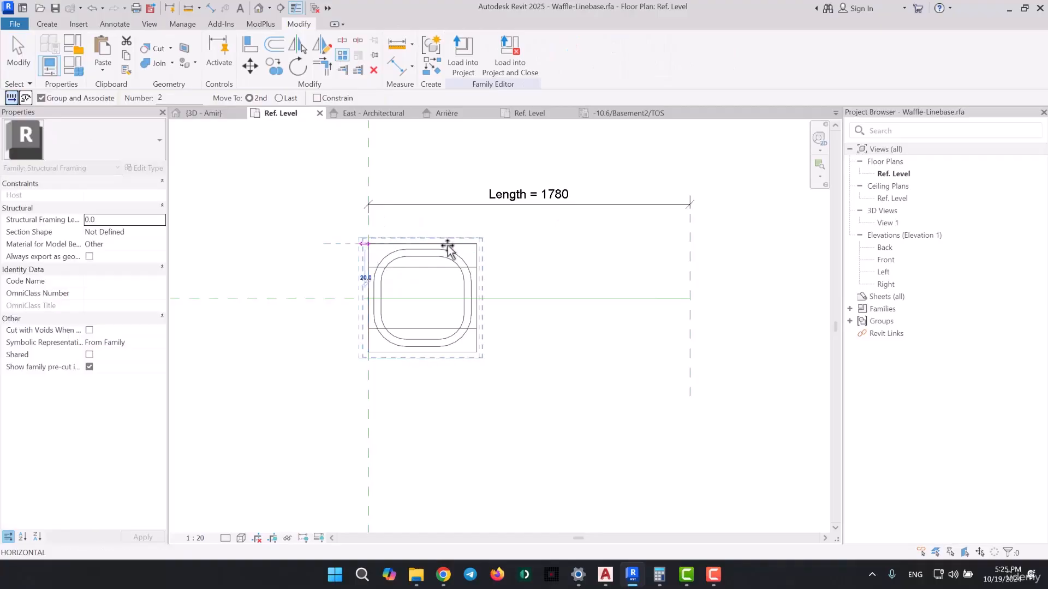
{"action": "left_click", "coordinate": [480, 244]}
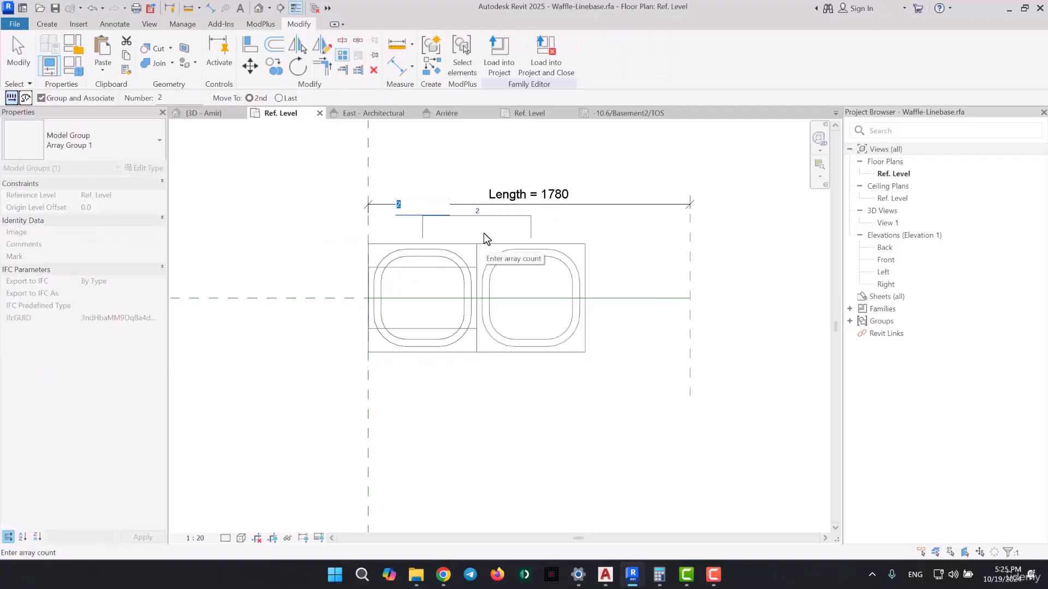
{"action": "key", "text": "Return"}
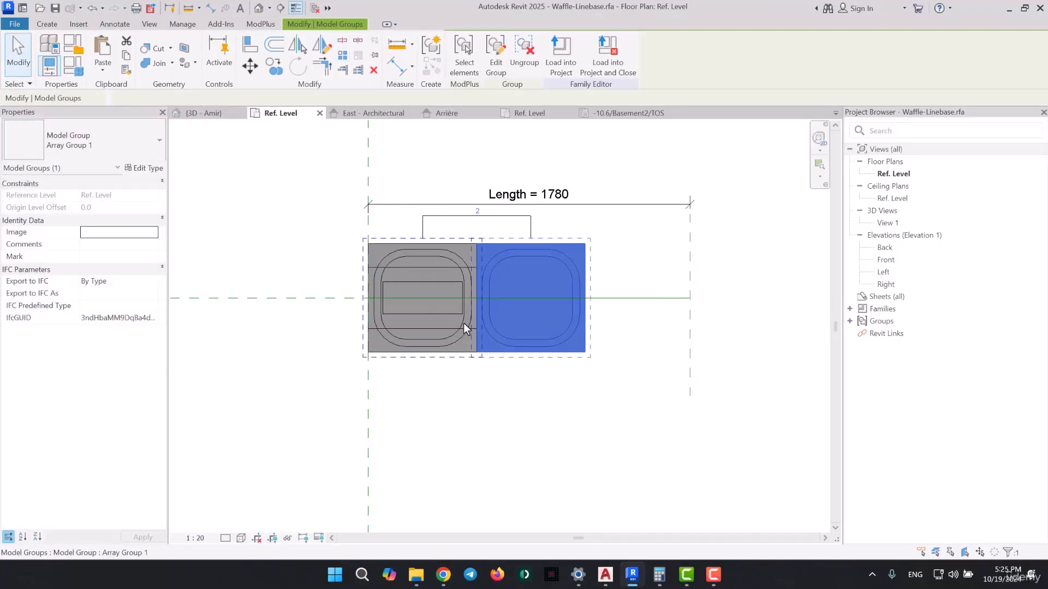
Array the rectangle waffle horizontally along the length line as a grouped array of 2, spaced one waffle width (600 mm) apart
{"action": "left_click", "coordinate": [454, 326]}
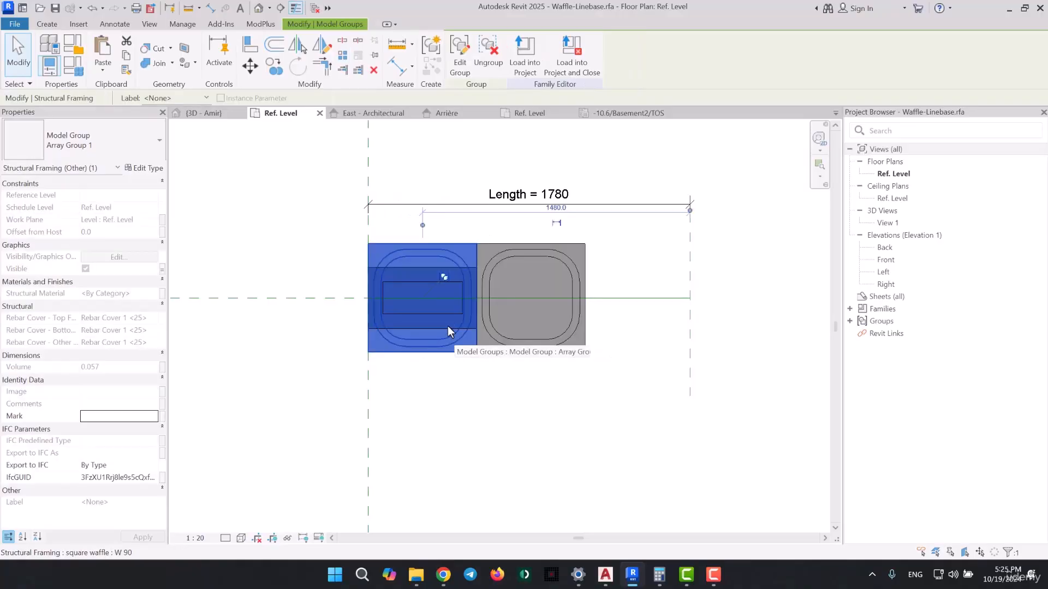
{"action": "key", "text": "Escape"}
{"action": "left_click", "coordinate": [451, 316]}
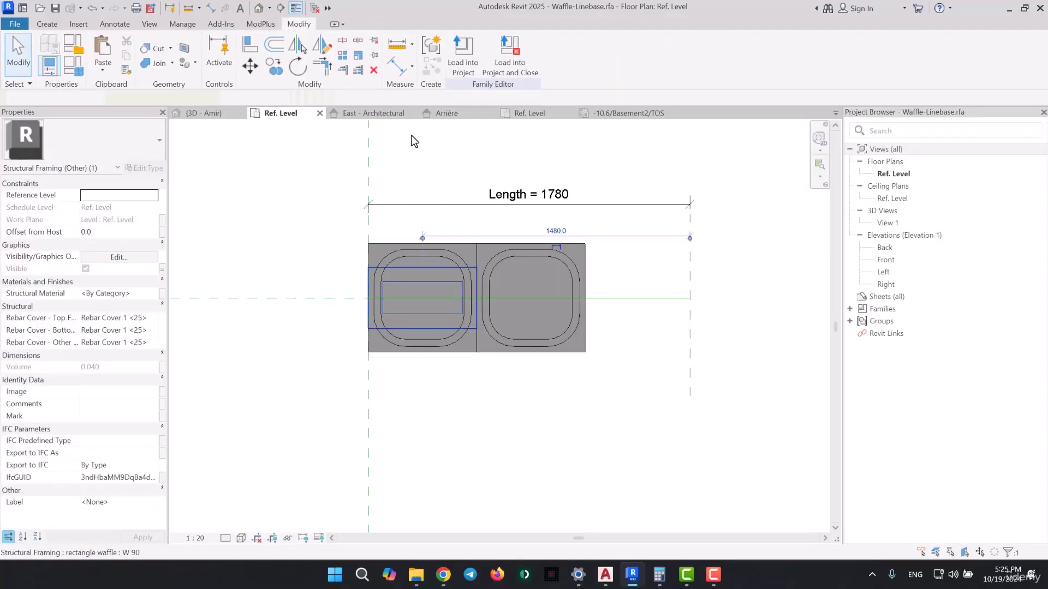
{"action": "left_click", "coordinate": [342, 55]}
{"action": "left_click", "coordinate": [366, 267]}
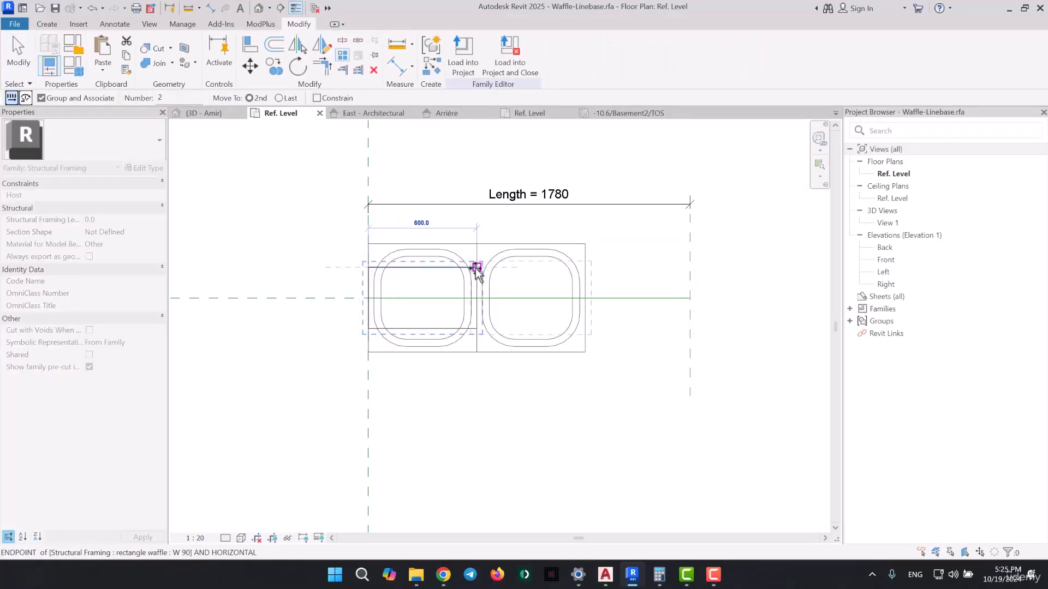
{"action": "left_click", "coordinate": [475, 267]}
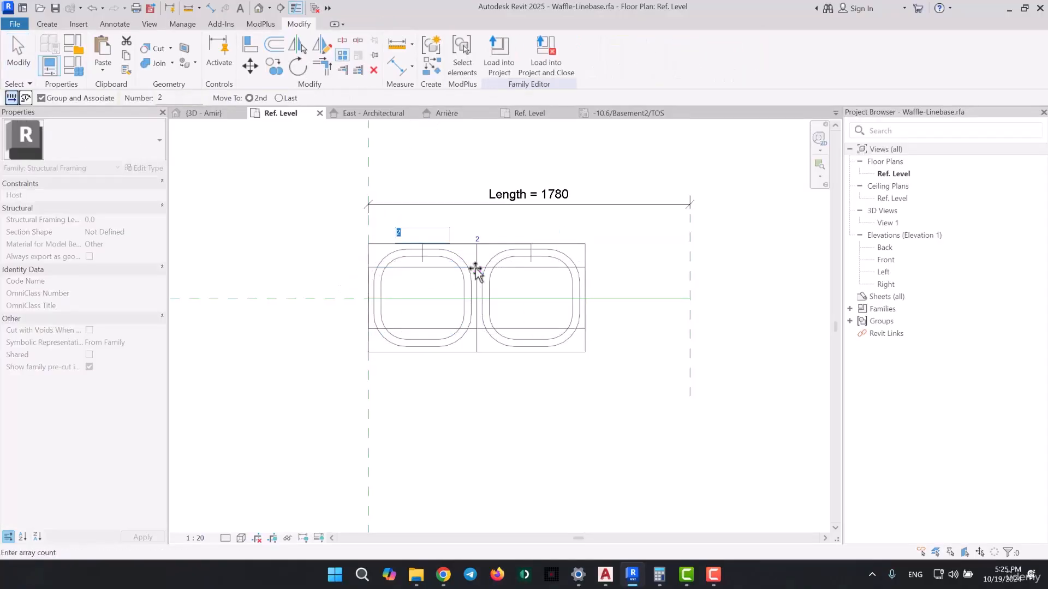
{"action": "left_click", "coordinate": [525, 235]}
{"action": "left_click", "coordinate": [529, 251]}
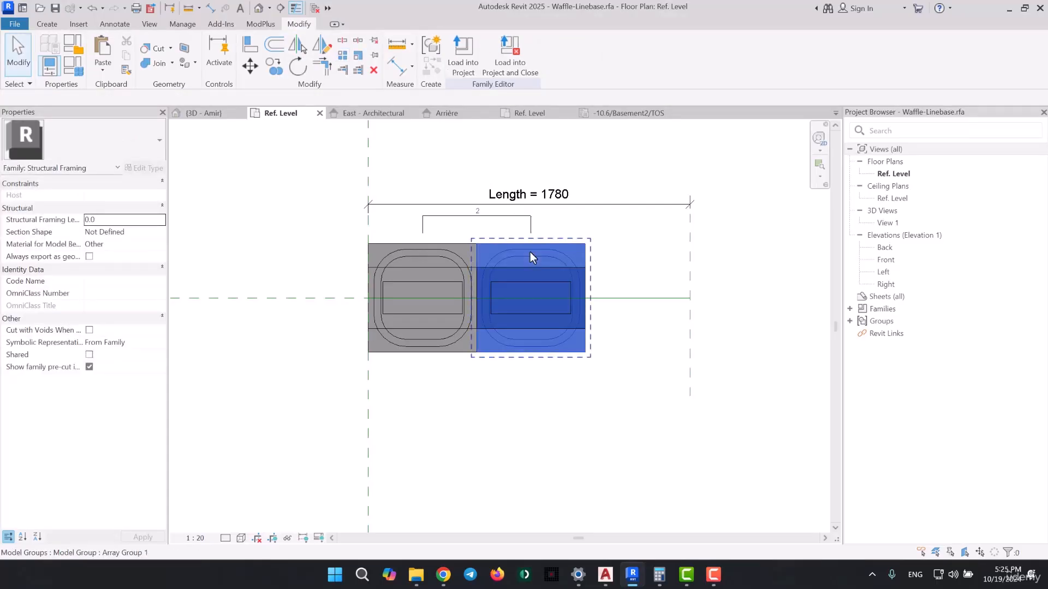
Label the square waffle array's count with the Number parameter (Length / 600 mm)
{"action": "left_click", "coordinate": [490, 216]}
{"action": "left_click", "coordinate": [227, 98]}
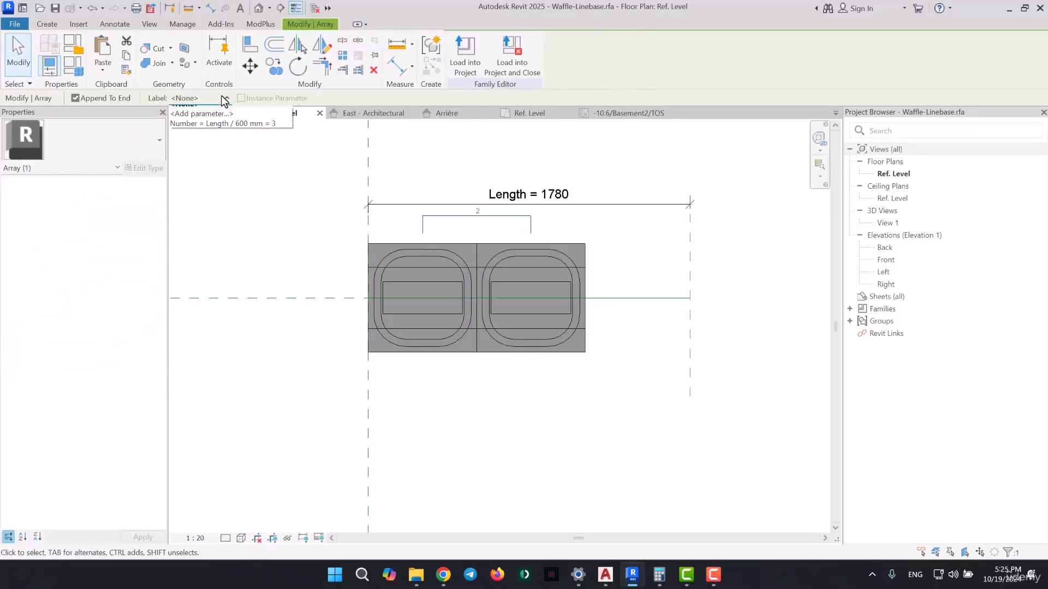
{"action": "left_click", "coordinate": [210, 126]}
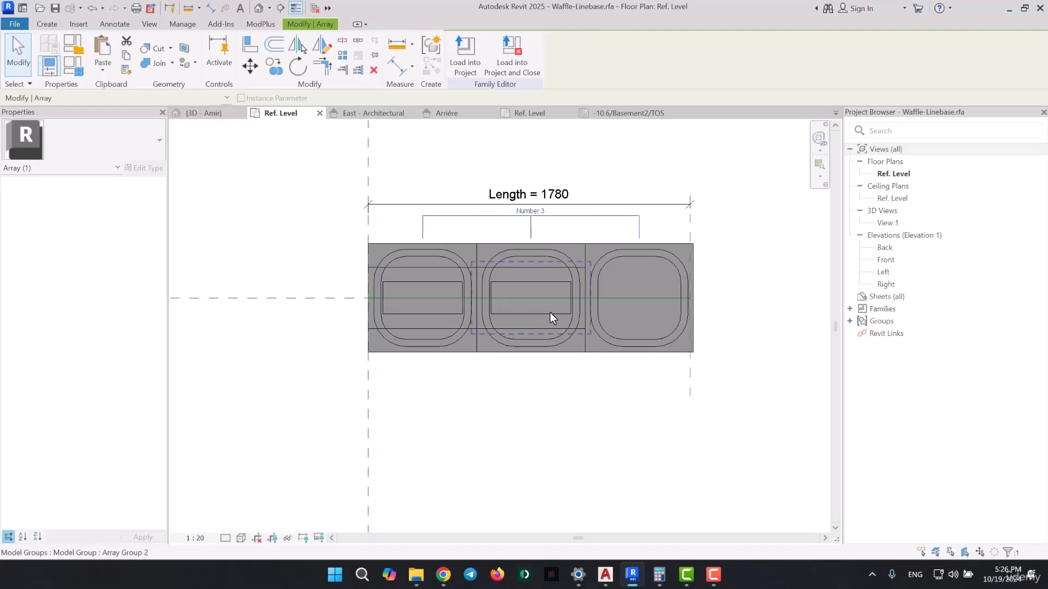
{"action": "left_click", "coordinate": [634, 420]}
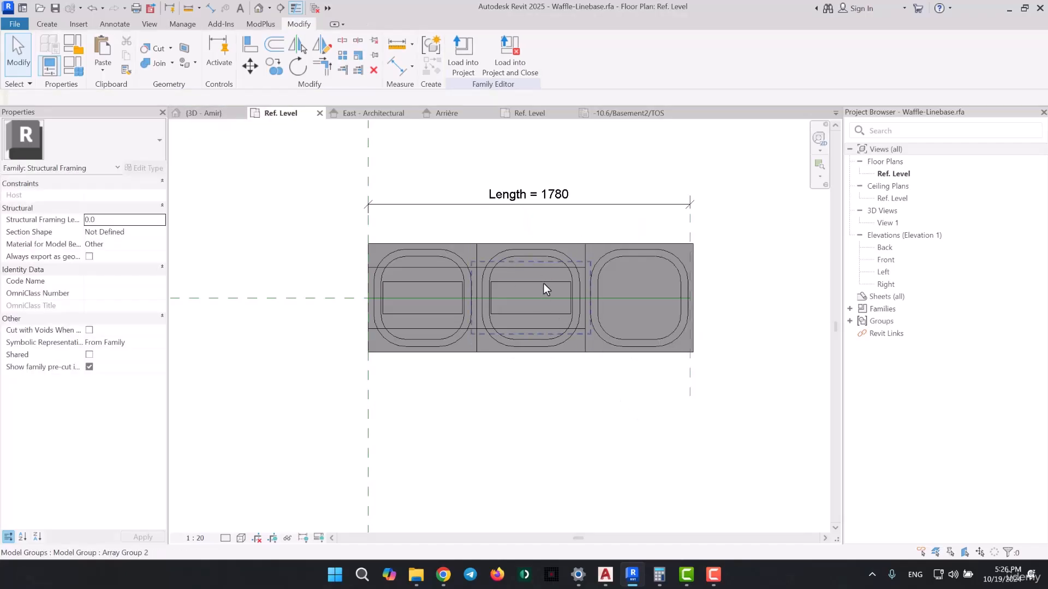
Label the rectangle waffle array's count with the same Number parameter
{"action": "left_click", "coordinate": [544, 283]}
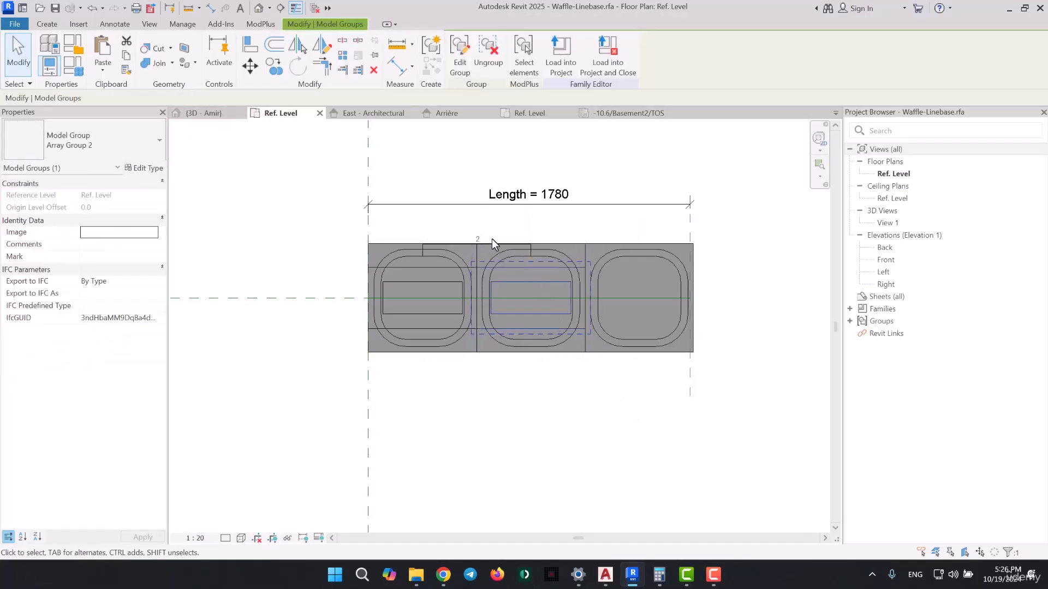
{"action": "scroll", "coordinate": [473, 230], "scroll_direction": "up", "scroll_amount": 2}
{"action": "scroll", "coordinate": [473, 231], "scroll_direction": "up", "scroll_amount": 2}
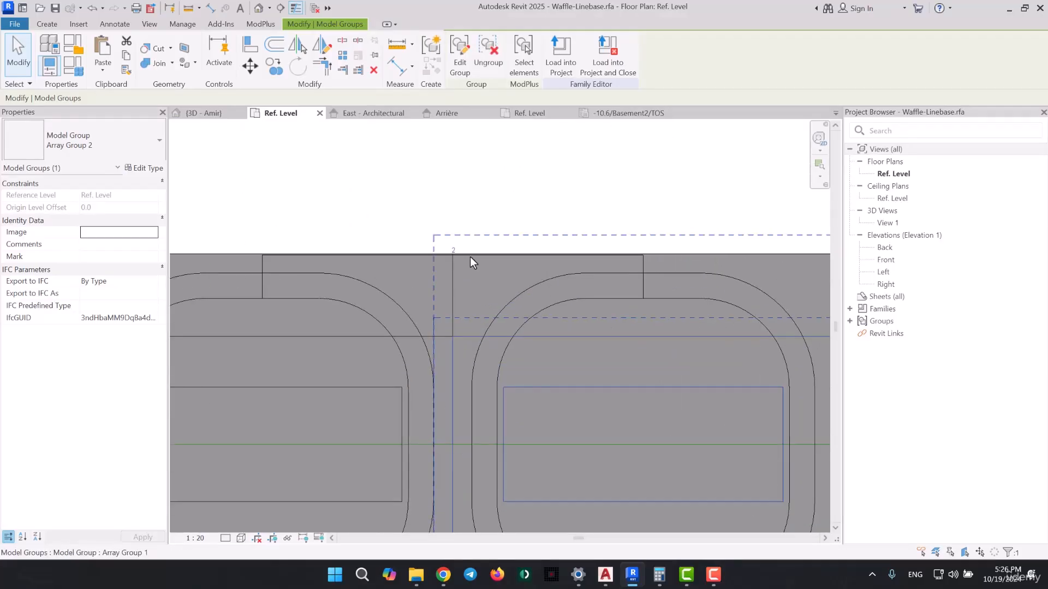
{"action": "left_click", "coordinate": [469, 256]}
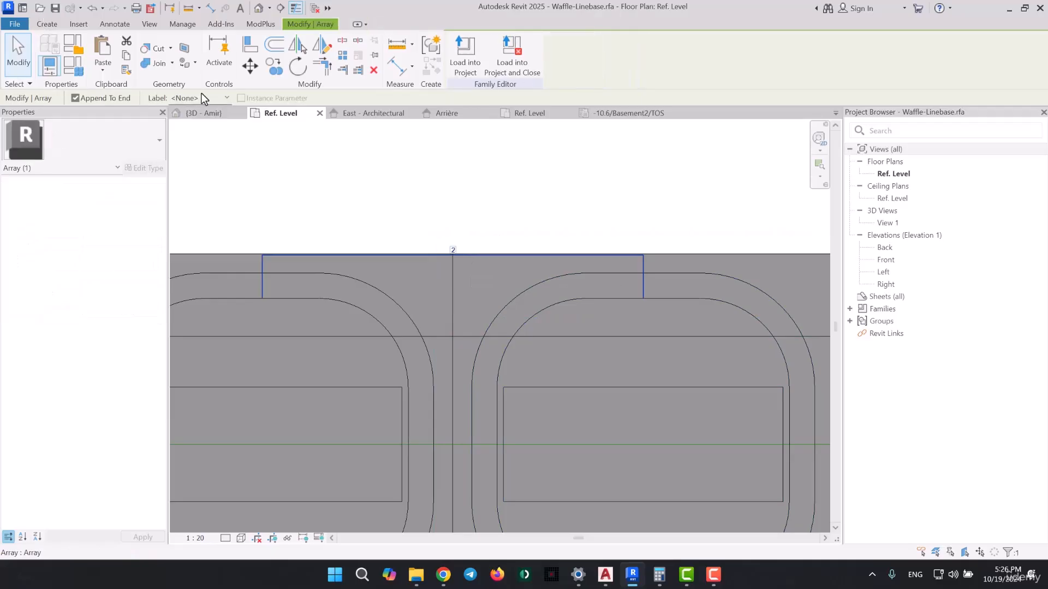
{"action": "left_click", "coordinate": [201, 98]}
{"action": "left_click", "coordinate": [430, 234]}
{"action": "scroll", "coordinate": [430, 234], "scroll_direction": "down", "scroll_amount": 5}
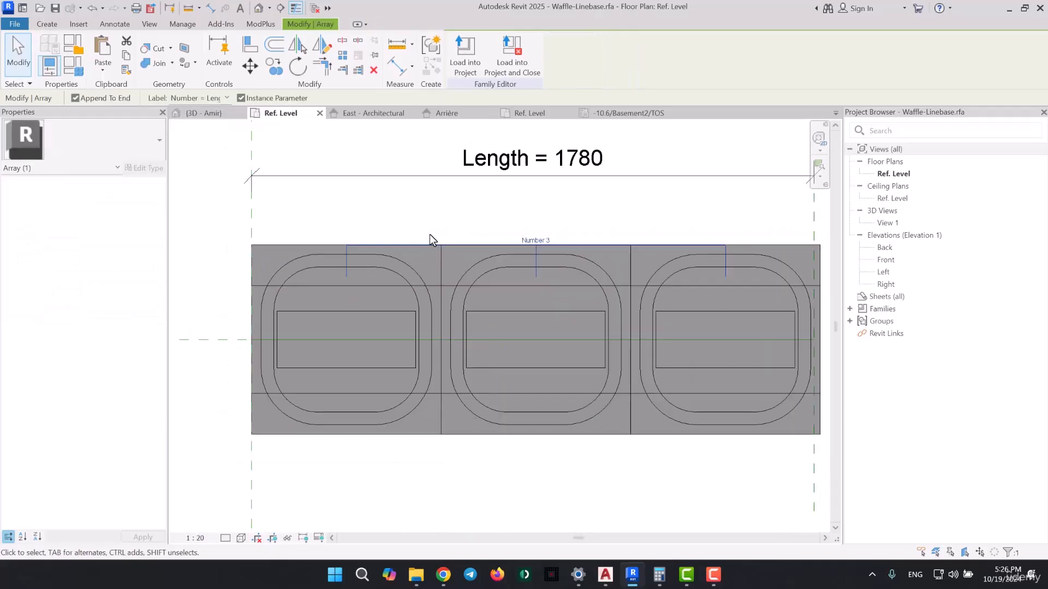
{"action": "key", "text": "Escape"}
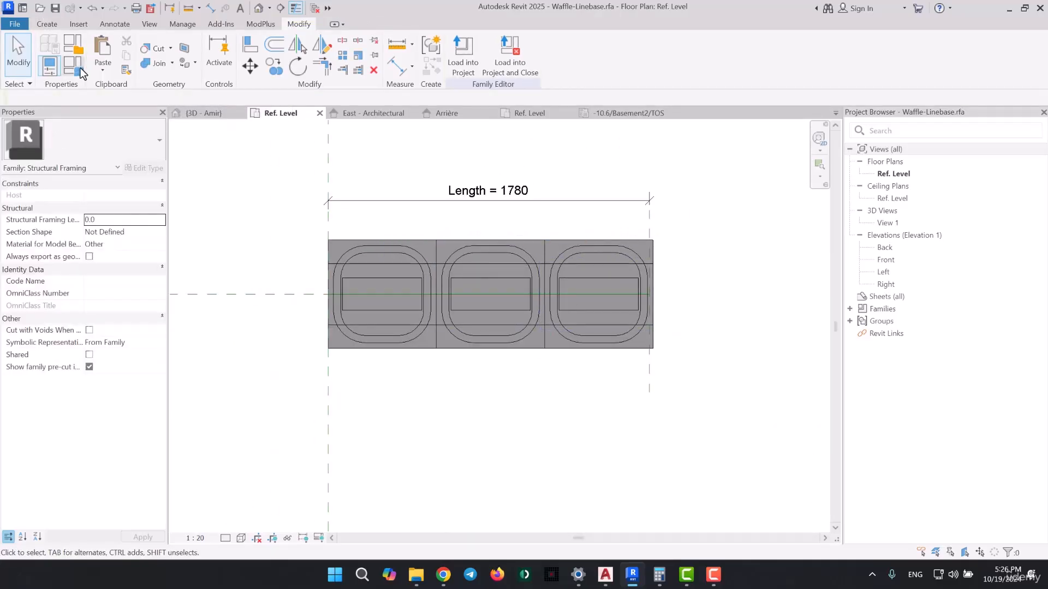
Give the Square family parameter the formula not(rectangle), test the rectangle toggle, and leave rectangle enabled
{"action": "left_click", "coordinate": [49, 65]}
{"action": "left_click_drag", "start_coordinate": [840, 105], "coordinate": [702, 113]}
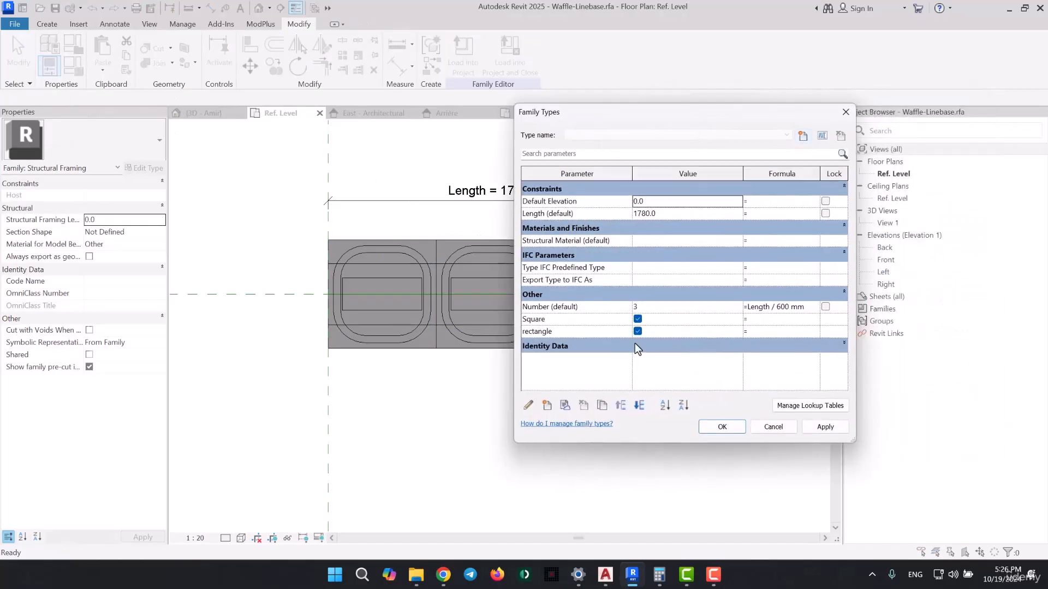
{"action": "left_click", "coordinate": [765, 320]}
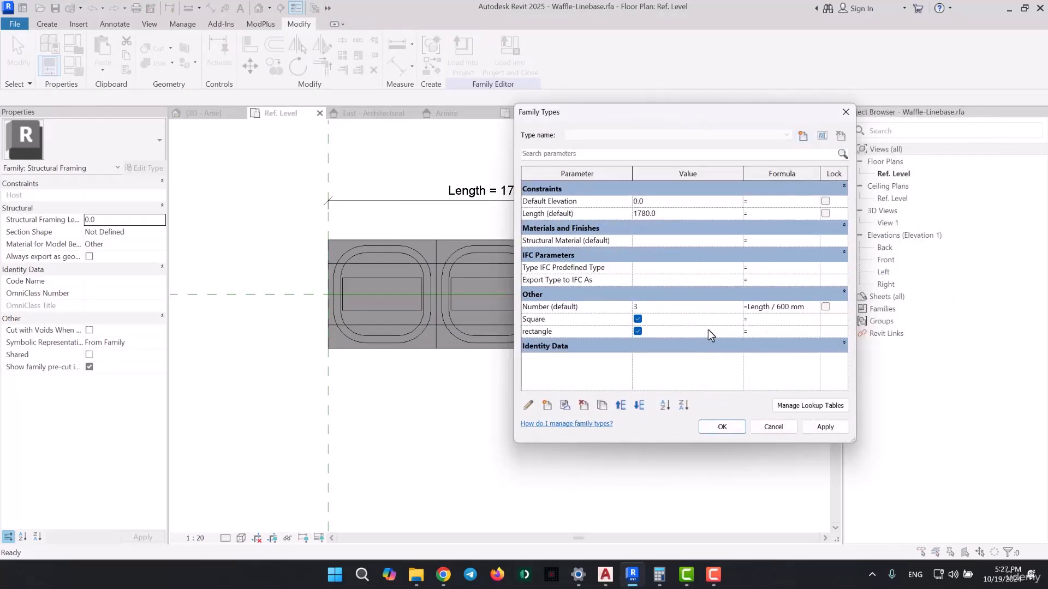
{"action": "type", "text": "not(rectangle)"}
{"action": "key", "text": "Return"}
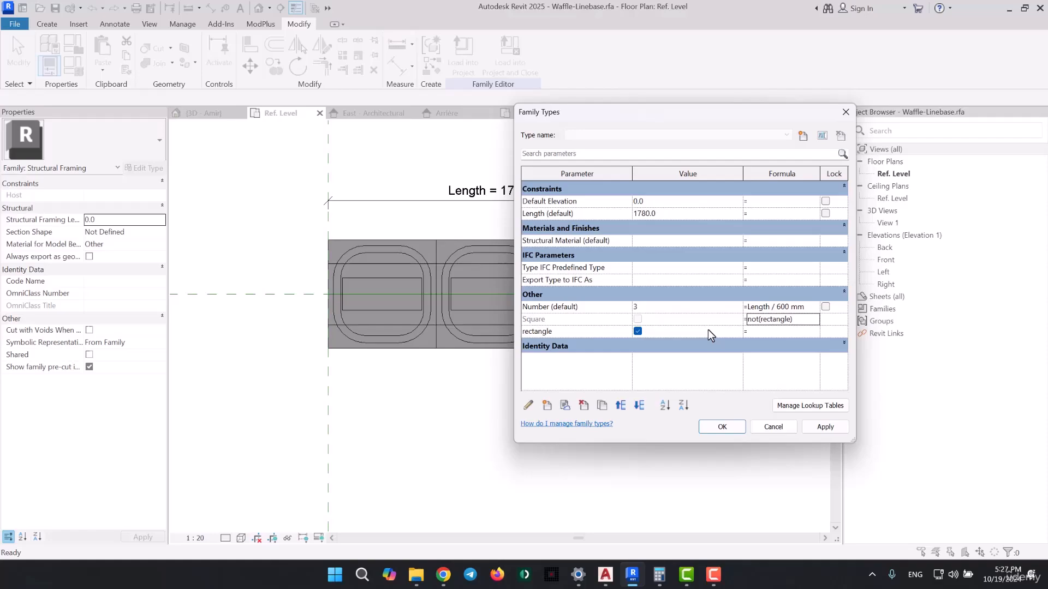
{"action": "left_click", "coordinate": [637, 331]}
{"action": "left_click", "coordinate": [637, 331]}
{"action": "left_click_drag", "start_coordinate": [687, 120], "coordinate": [500, 106]}
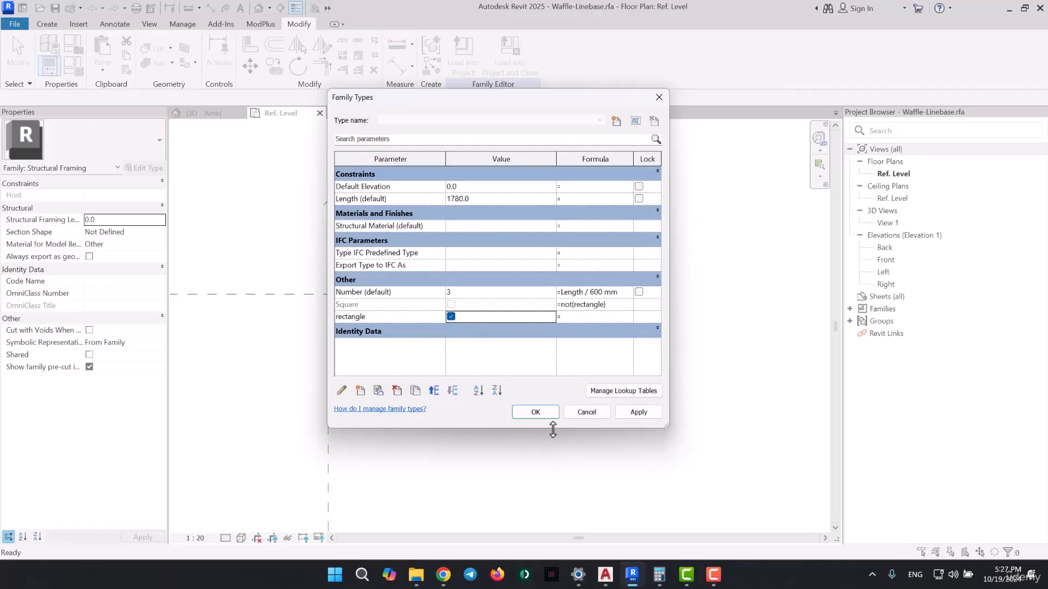
{"action": "left_click", "coordinate": [545, 415]}
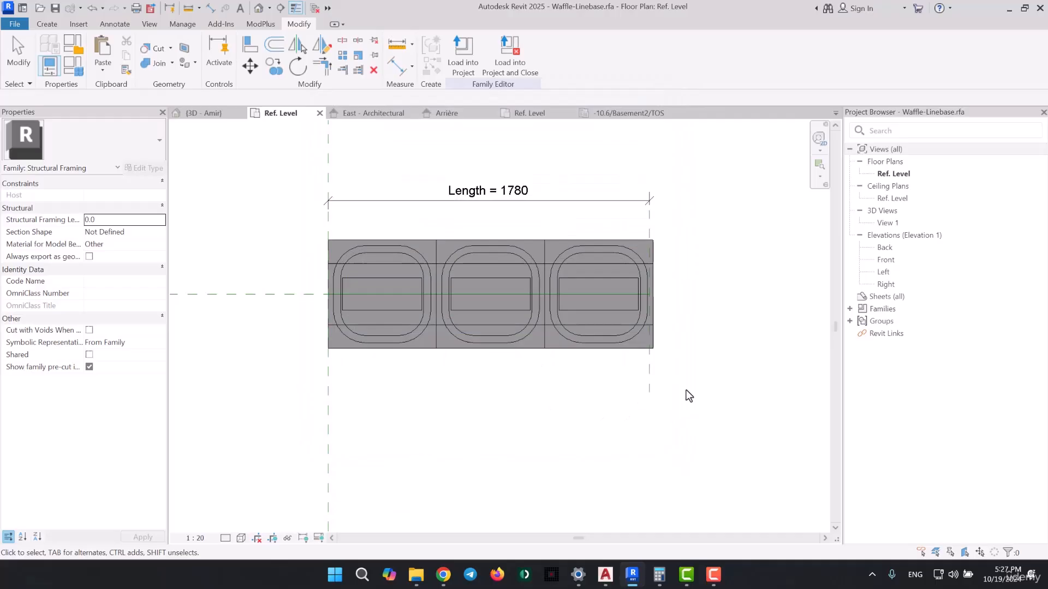
Load the Waffle-Linebase family into the KIMIA-STR-5-17-24 project, overwriting the existing version
{"action": "left_click", "coordinate": [466, 58]}
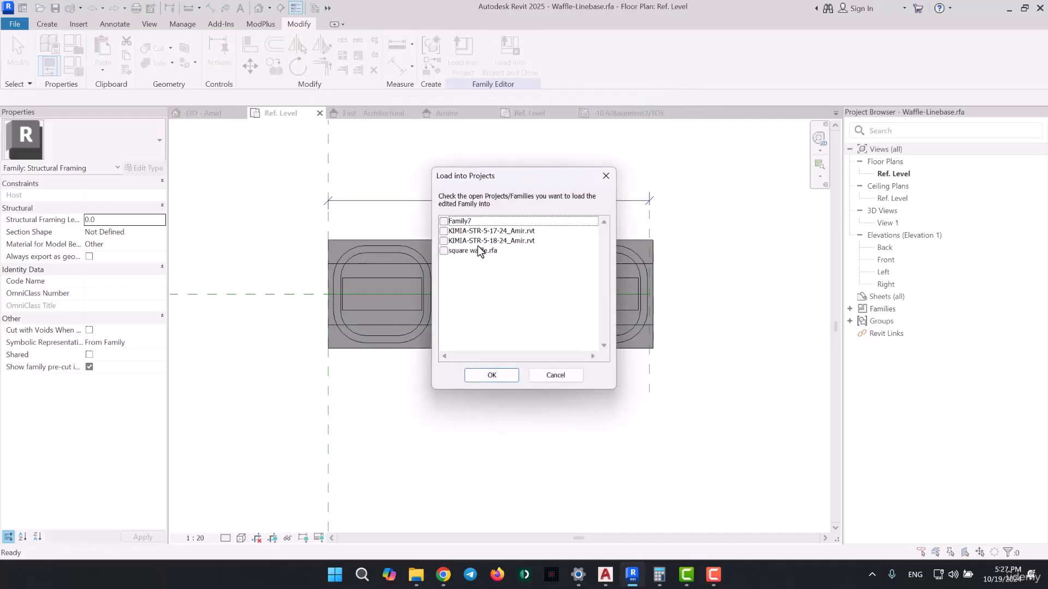
{"action": "left_click", "coordinate": [443, 231]}
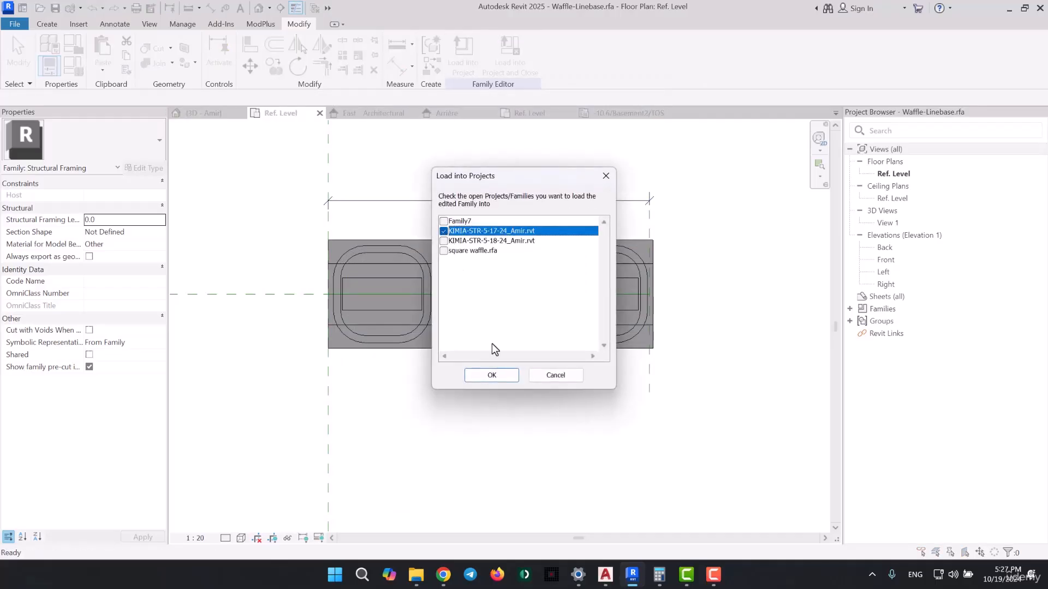
{"action": "left_click", "coordinate": [500, 377]}
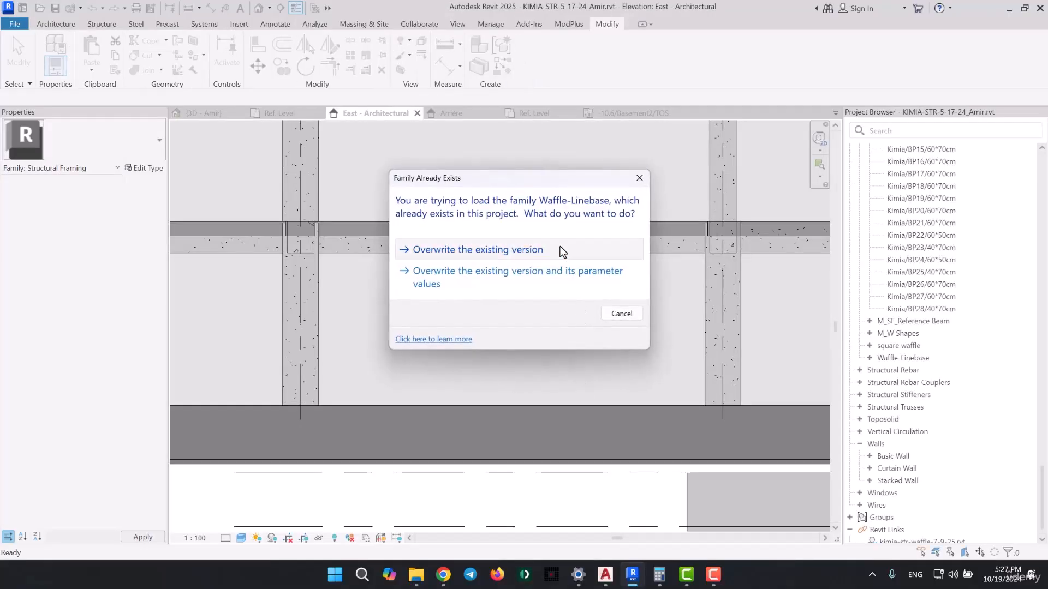
{"action": "left_click", "coordinate": [560, 247]}
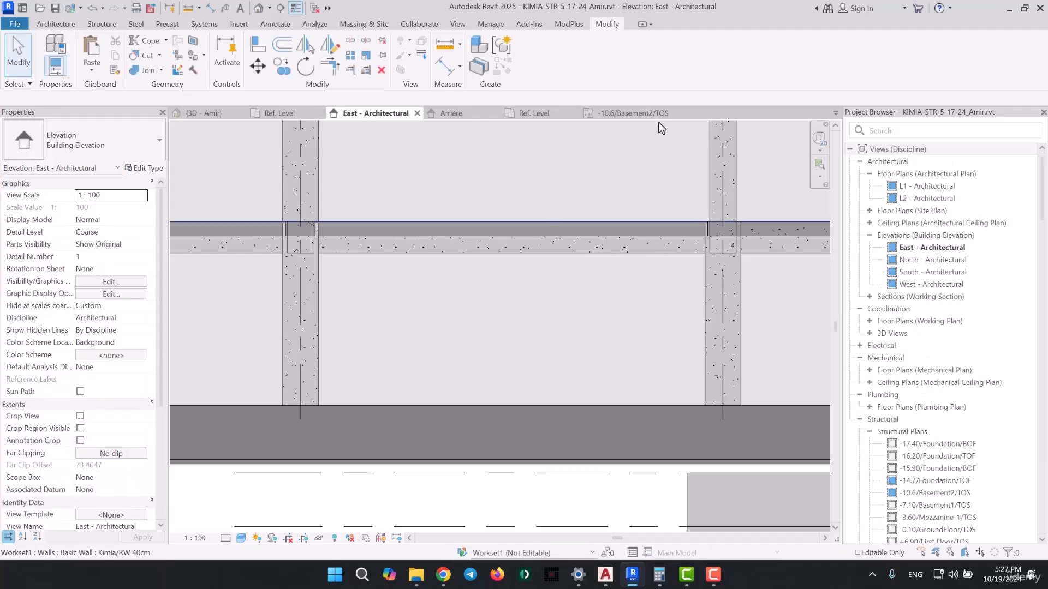
In the -10.6/Basement2/TOS plan, duplicate the uppermost waffle row's type as Waffle-Linebase/square
{"action": "left_click", "coordinate": [647, 114]}
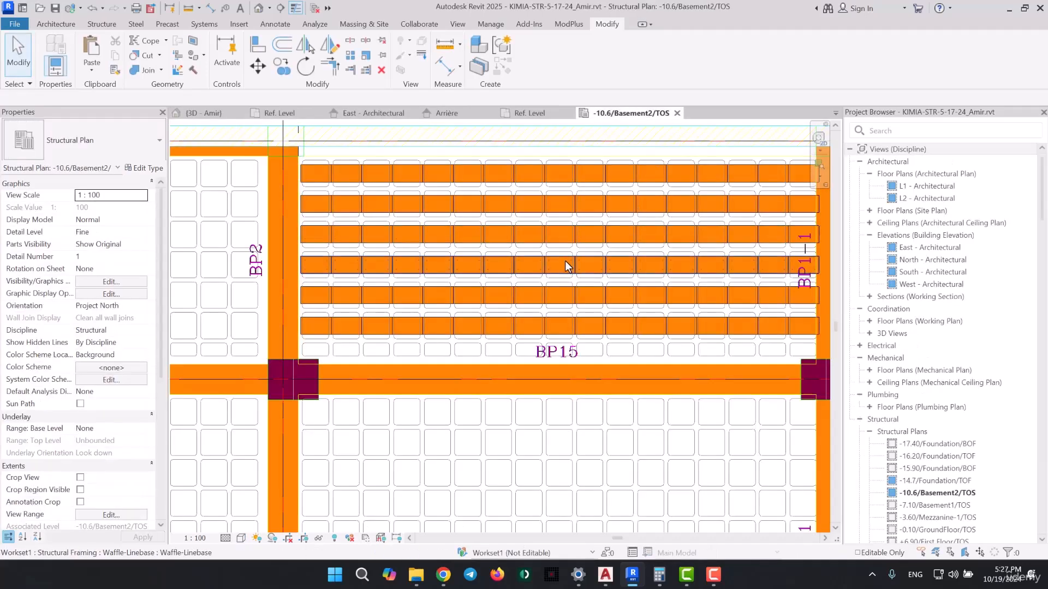
{"action": "left_click", "coordinate": [562, 174]}
{"action": "left_click", "coordinate": [155, 174]}
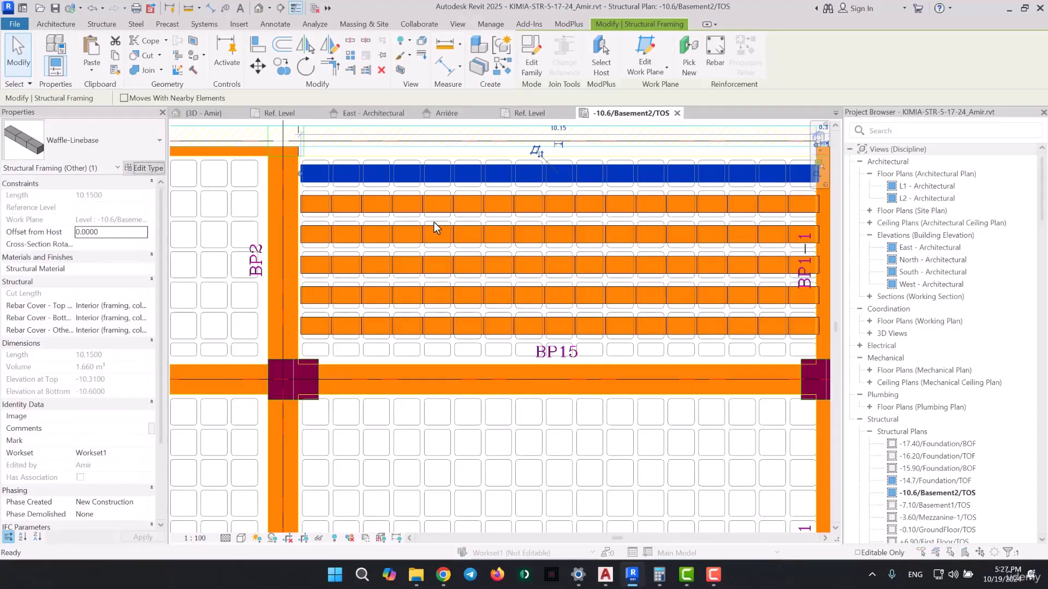
{"action": "scroll", "coordinate": [730, 243], "scroll_direction": "down", "scroll_amount": 5}
{"action": "scroll", "coordinate": [723, 238], "scroll_direction": "down", "scroll_amount": 1}
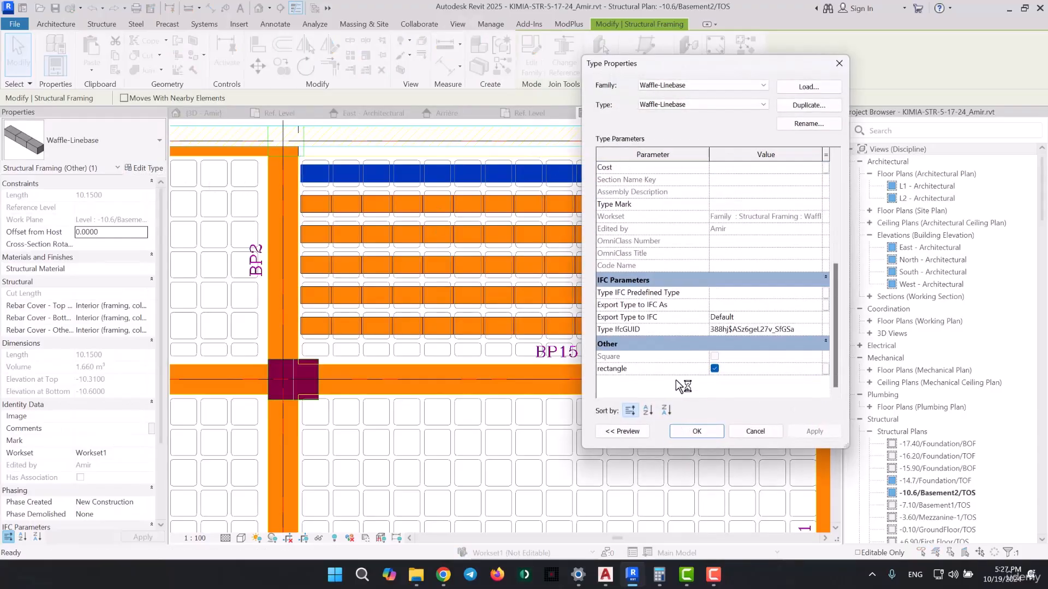
{"action": "left_click", "coordinate": [794, 104]}
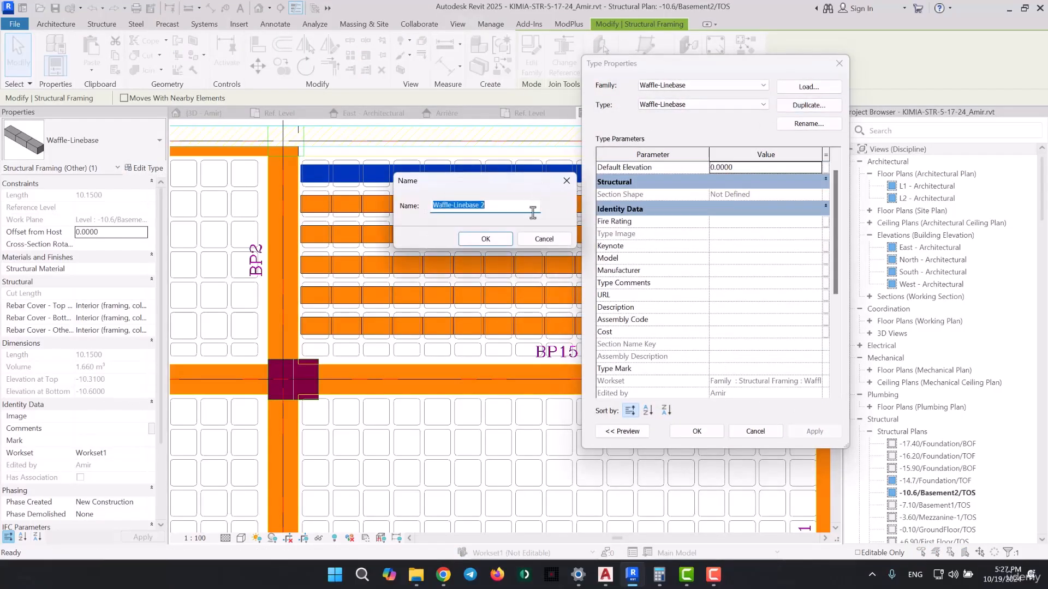
{"action": "left_click", "coordinate": [528, 205]}
{"action": "type", "text": "square"}
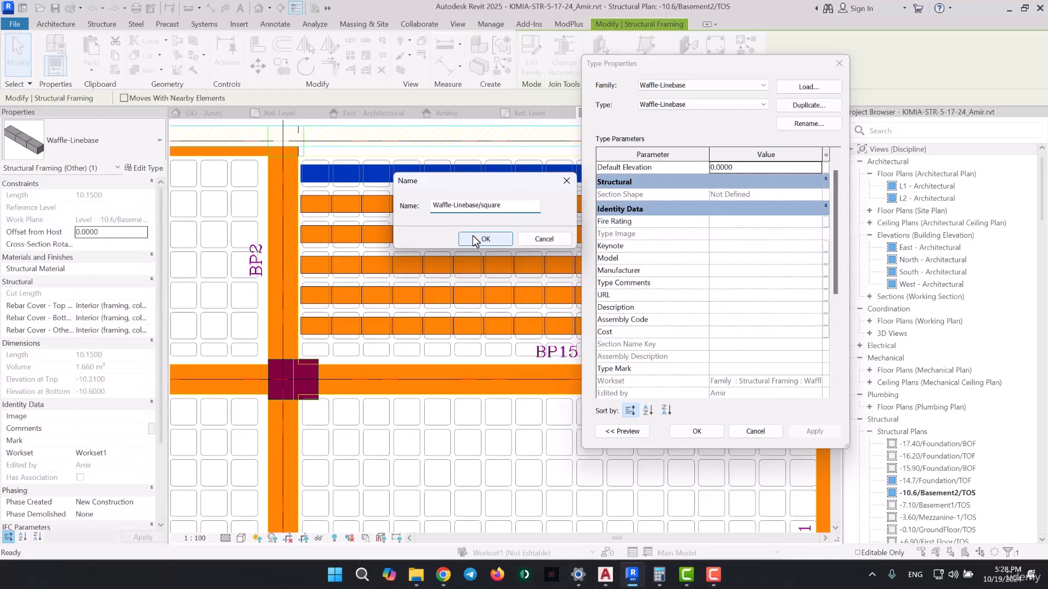
{"action": "left_click", "coordinate": [473, 236]}
Turn off the rectangle parameter in the Waffle-Linebase/square type and apply it to the uppermost row
{"action": "scroll", "coordinate": [735, 324], "scroll_direction": "down", "scroll_amount": 5}
{"action": "left_click", "coordinate": [714, 368]}
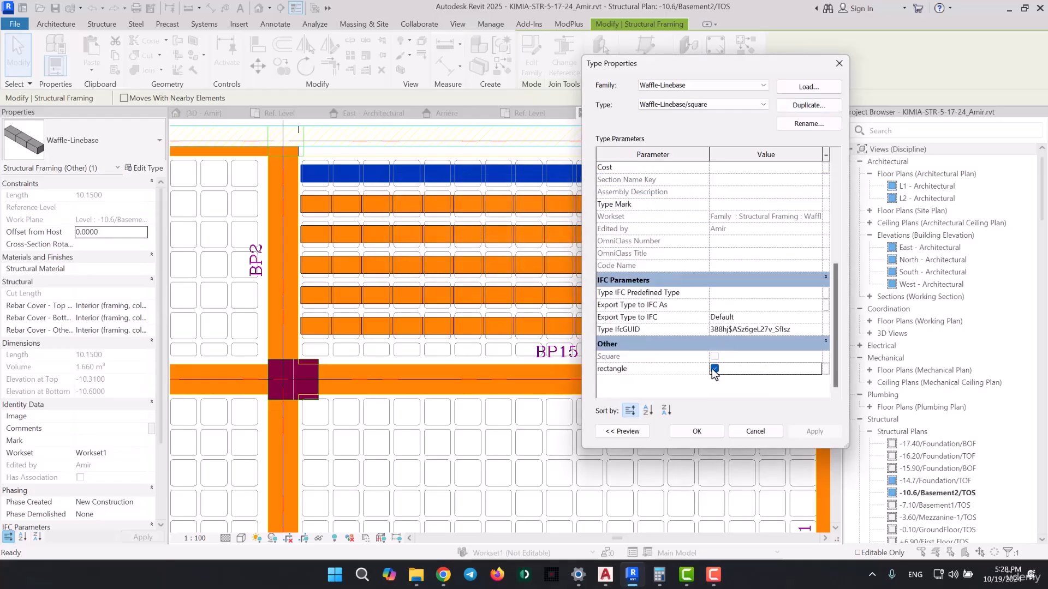
{"action": "left_click", "coordinate": [696, 431]}
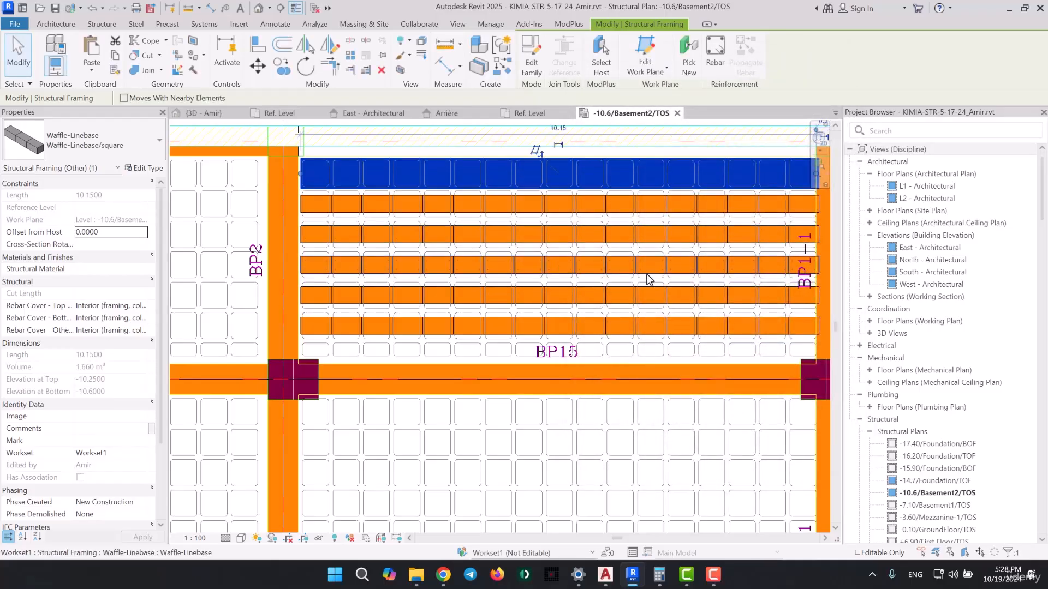
Change the five remaining rectangular waffle rows in the bay above BP15 to the Waffle-Linebase/square type
{"action": "left_click", "coordinate": [583, 211]}
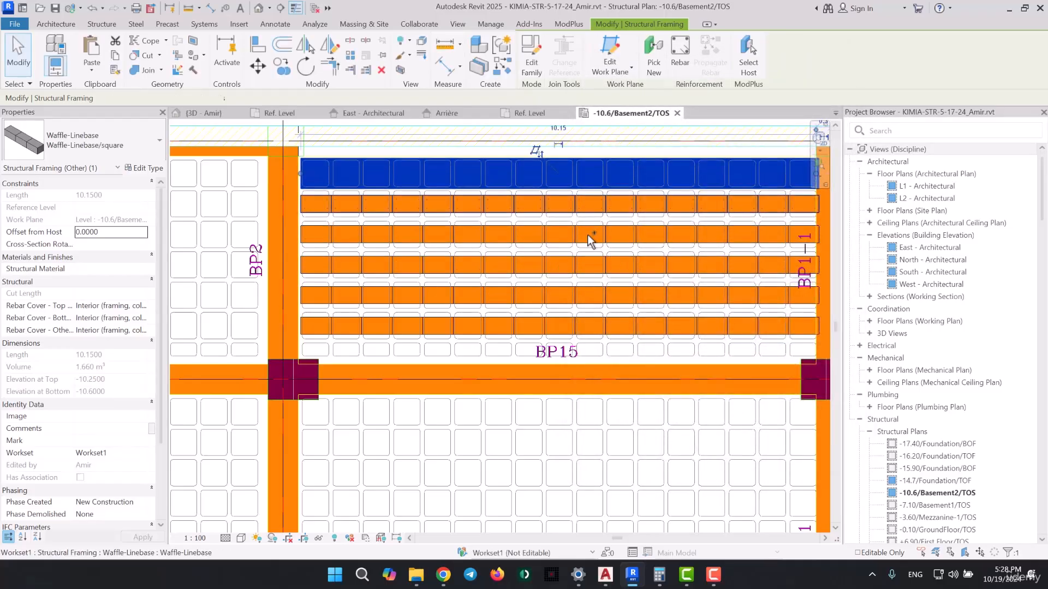
{"action": "left_click", "coordinate": [593, 239], "text": "ctrl"}
{"action": "left_click", "coordinate": [598, 292], "text": "ctrl"}
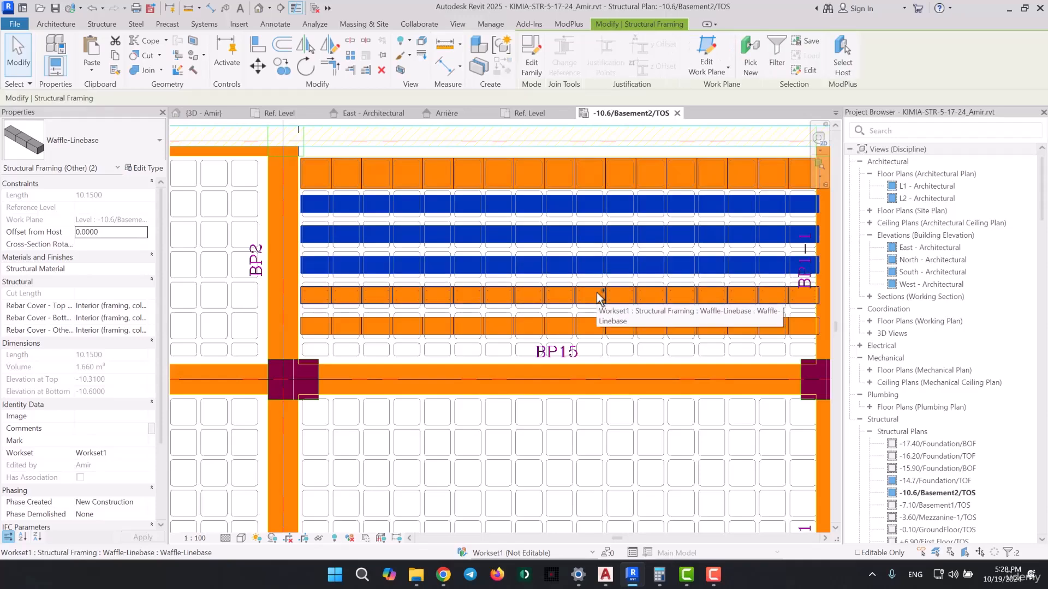
{"action": "left_click", "coordinate": [599, 300], "text": "ctrl"}
{"action": "left_click", "coordinate": [562, 327], "text": "ctrl"}
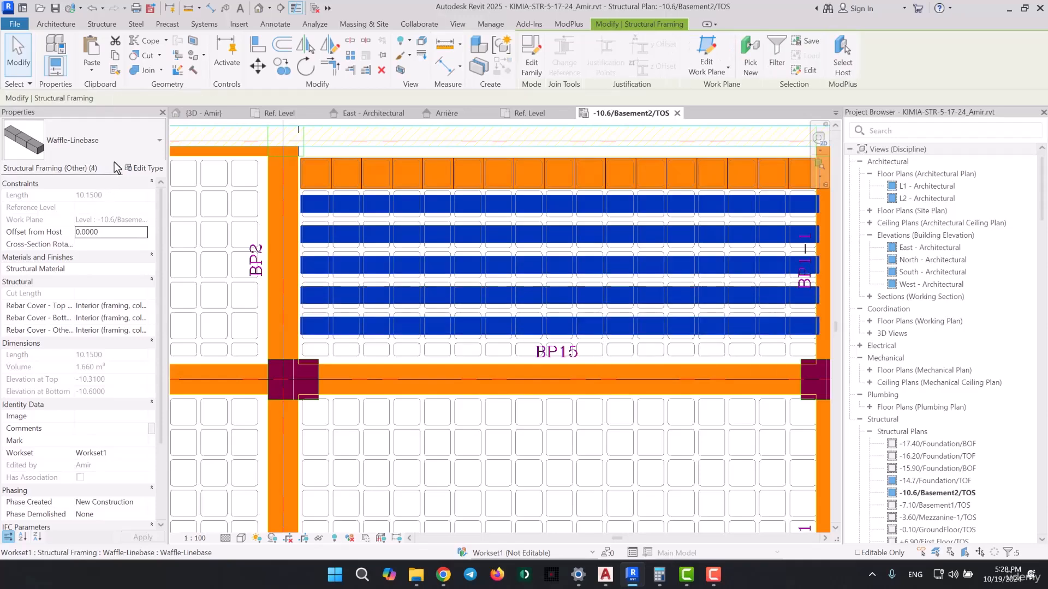
{"action": "left_click", "coordinate": [114, 146]}
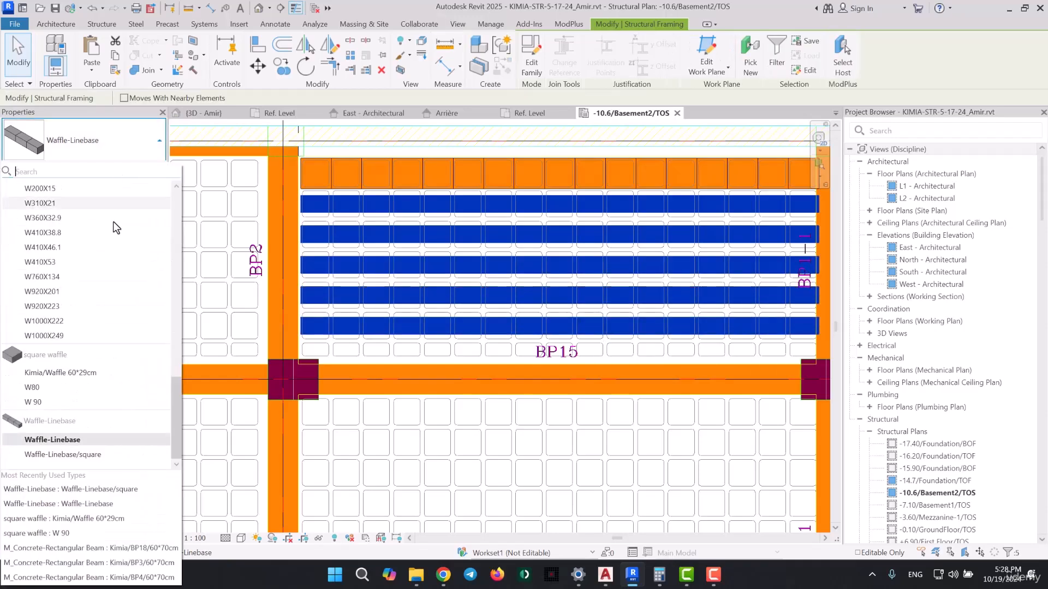
{"action": "left_click", "coordinate": [62, 454]}
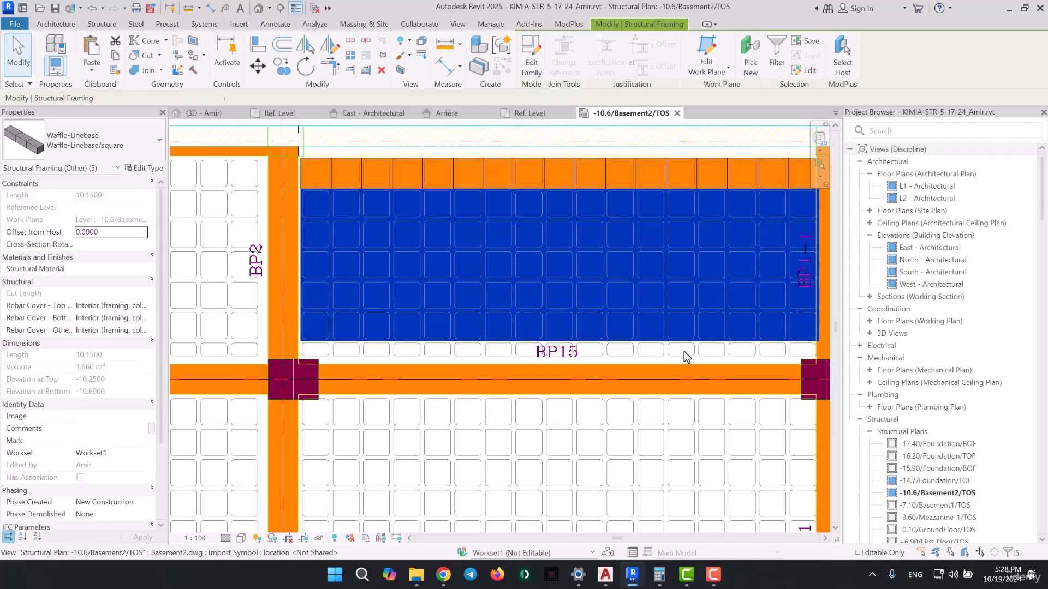
Copy the lowest square waffle row straight down by one row, onto the narrow waffles above BP15
{"action": "left_click", "coordinate": [387, 325]}
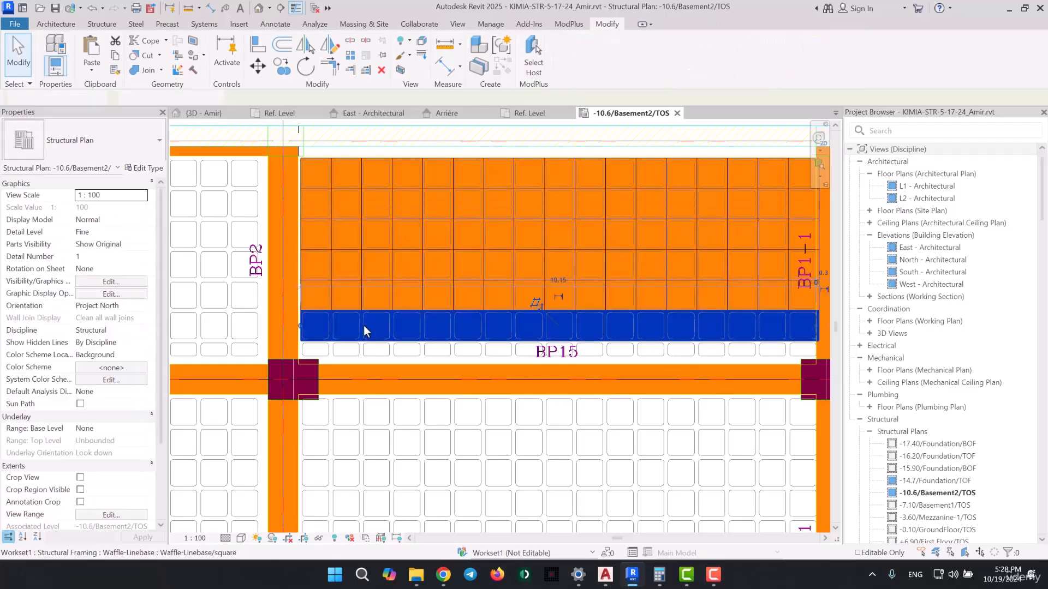
{"action": "scroll", "coordinate": [363, 325], "scroll_direction": "up", "scroll_amount": 2}
{"action": "left_click", "coordinate": [281, 66]}
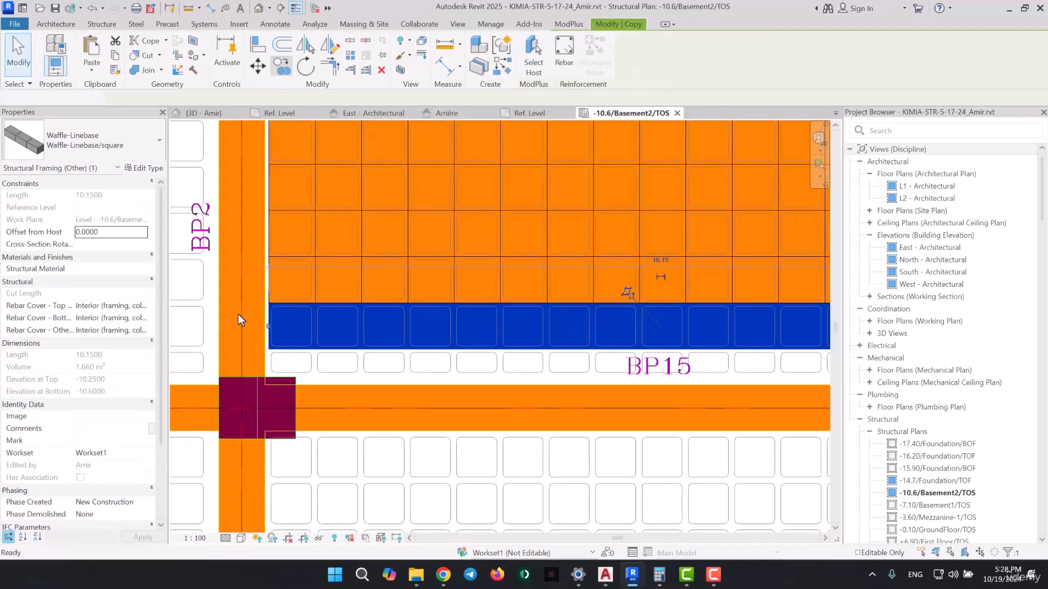
{"action": "scroll", "coordinate": [238, 313], "scroll_direction": "up", "scroll_amount": 1}
{"action": "left_click", "coordinate": [340, 300]}
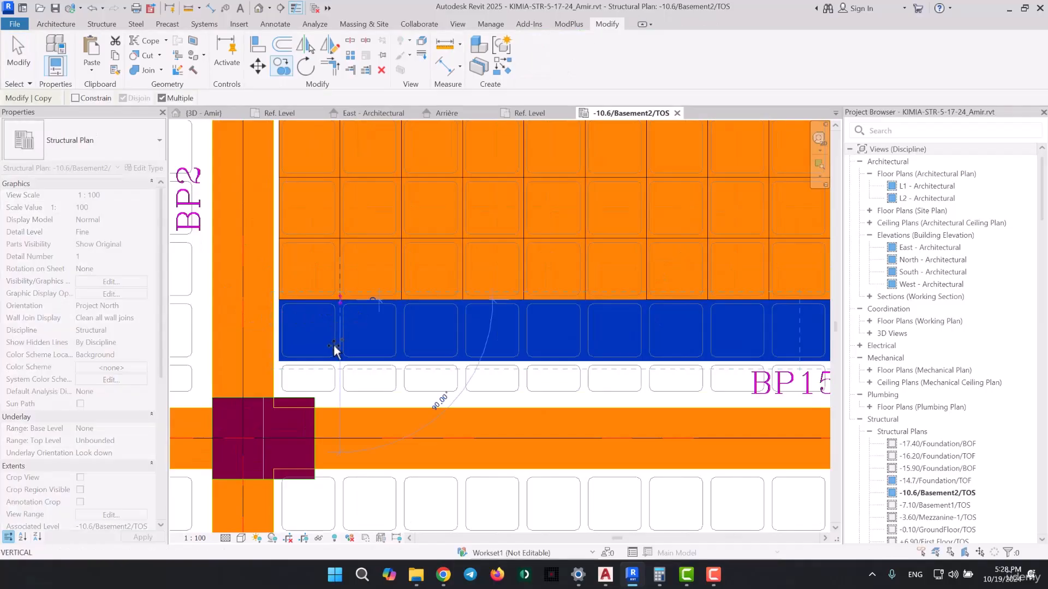
{"action": "scroll", "coordinate": [339, 363], "scroll_direction": "up", "scroll_amount": 2}
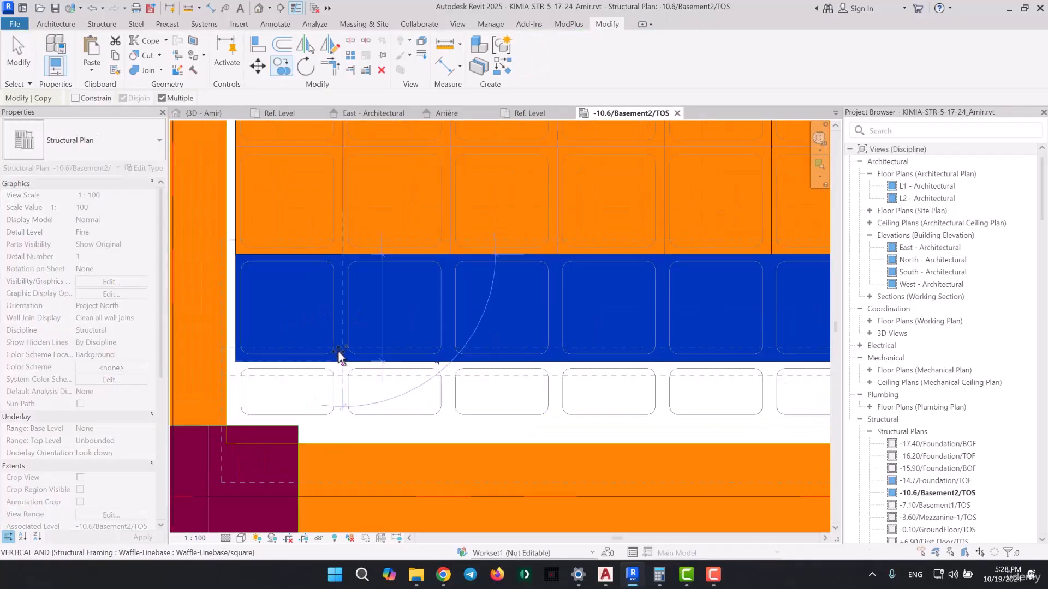
{"action": "left_click", "coordinate": [339, 362]}
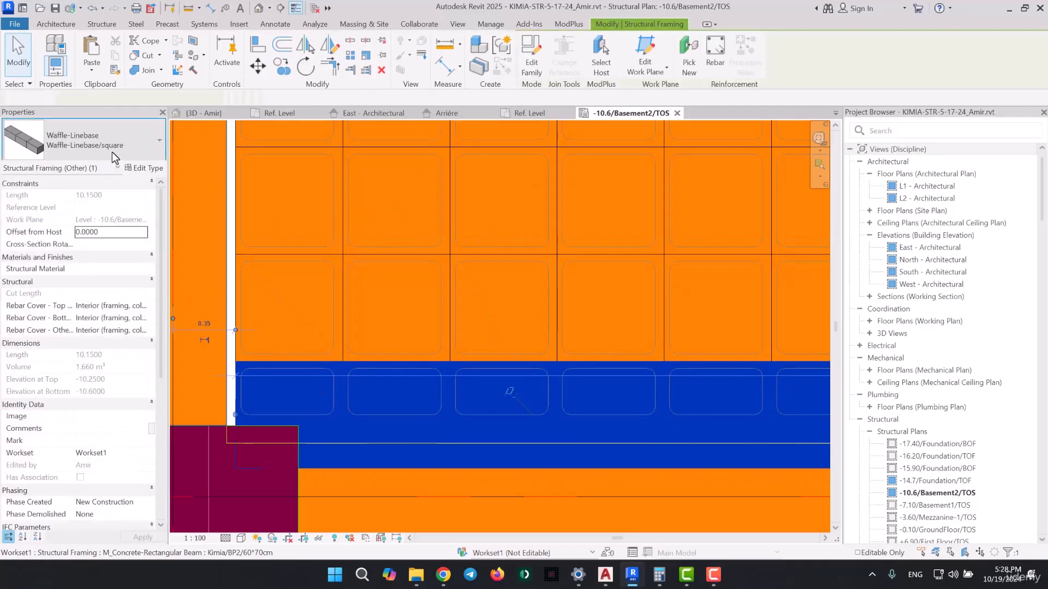
Duplicate the copied row's type under the name Waffle-Linebase/rectangle
{"action": "left_click", "coordinate": [132, 146]}
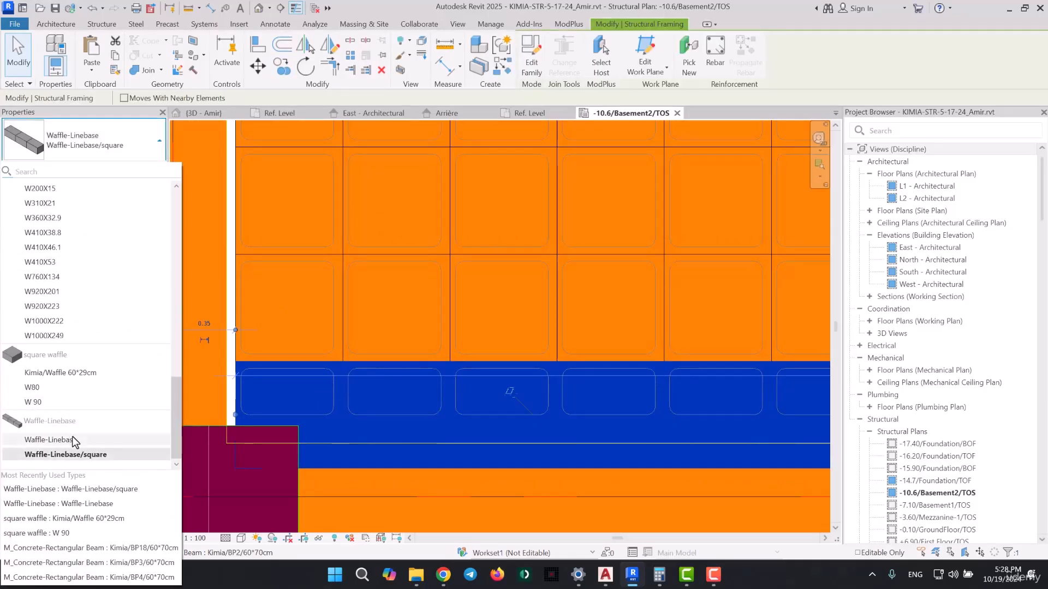
{"action": "left_click", "coordinate": [131, 151]}
{"action": "left_click", "coordinate": [144, 168]}
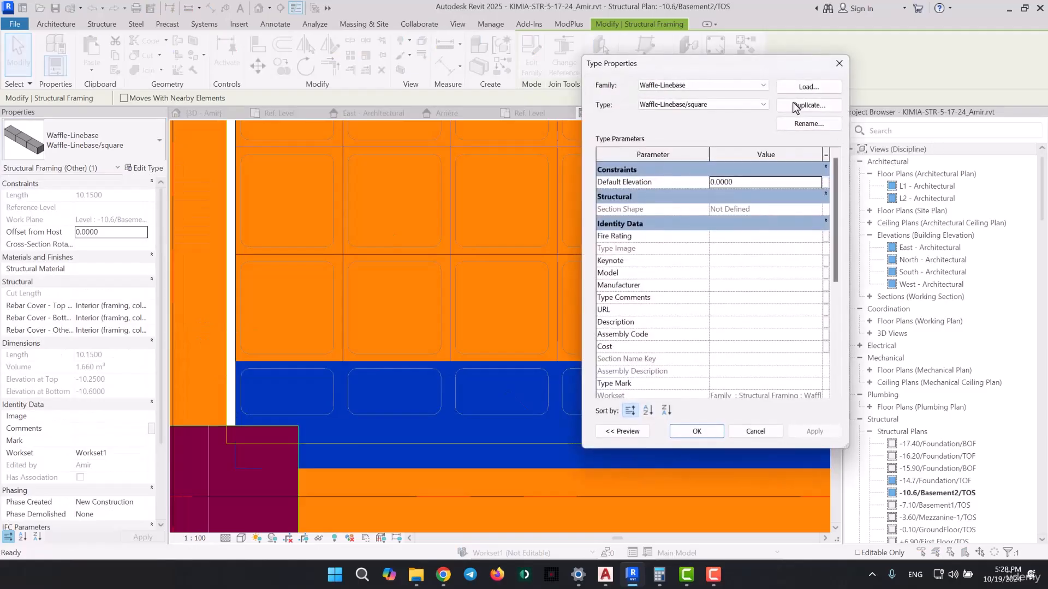
{"action": "left_click", "coordinate": [809, 105]}
{"action": "left_click_drag", "start_coordinate": [518, 205], "coordinate": [481, 222]}
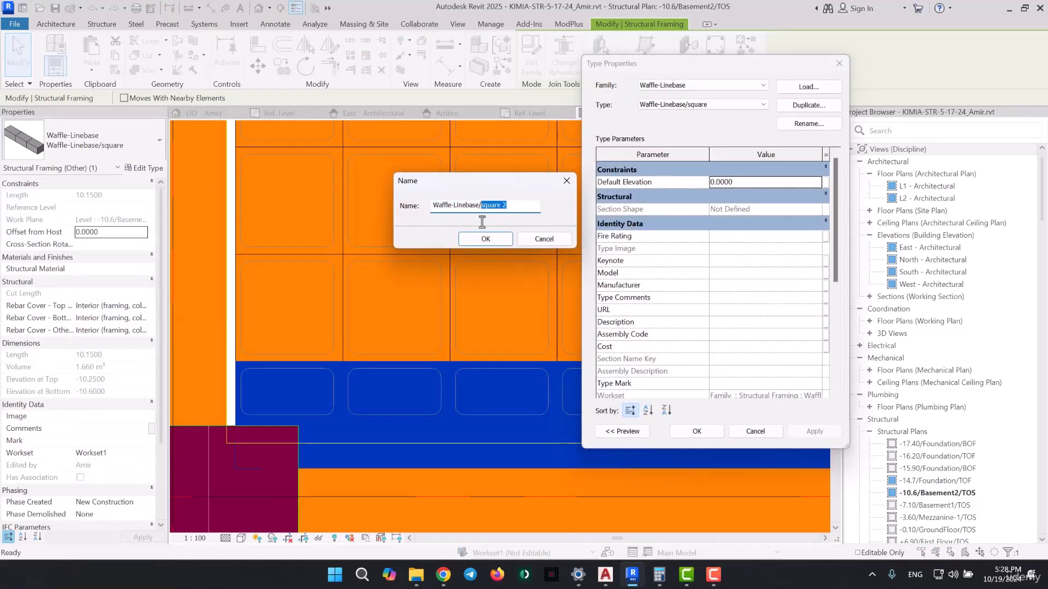
{"action": "type", "text": "rectangle"}
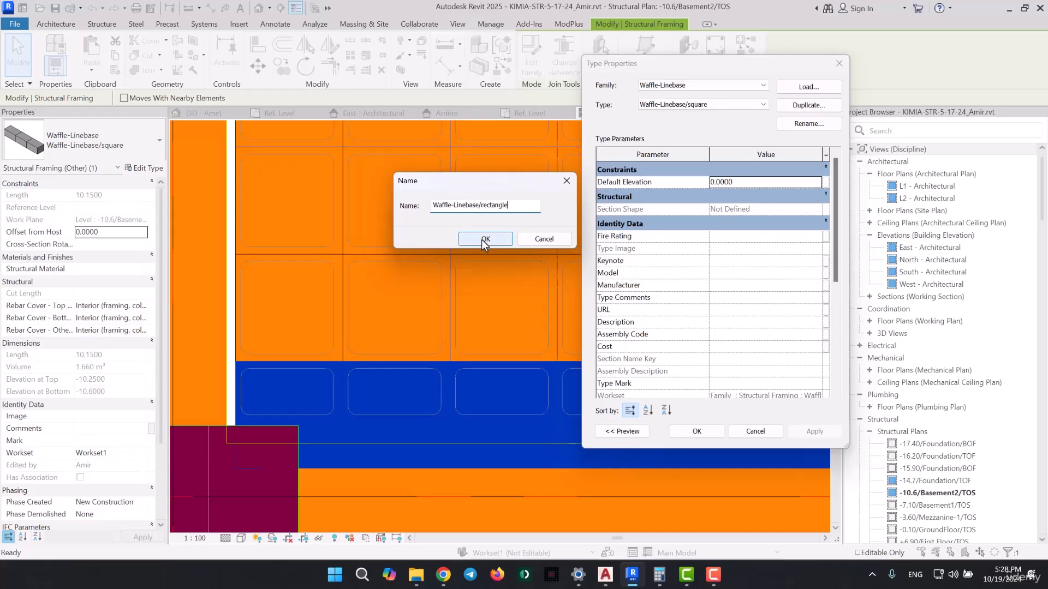
{"action": "left_click", "coordinate": [485, 239]}
Turn on the rectangle parameter in the Waffle-Linebase/rectangle type and apply it to the copied row
{"action": "scroll", "coordinate": [709, 335], "scroll_direction": "down", "scroll_amount": 4}
{"action": "scroll", "coordinate": [717, 350], "scroll_direction": "down", "scroll_amount": 2}
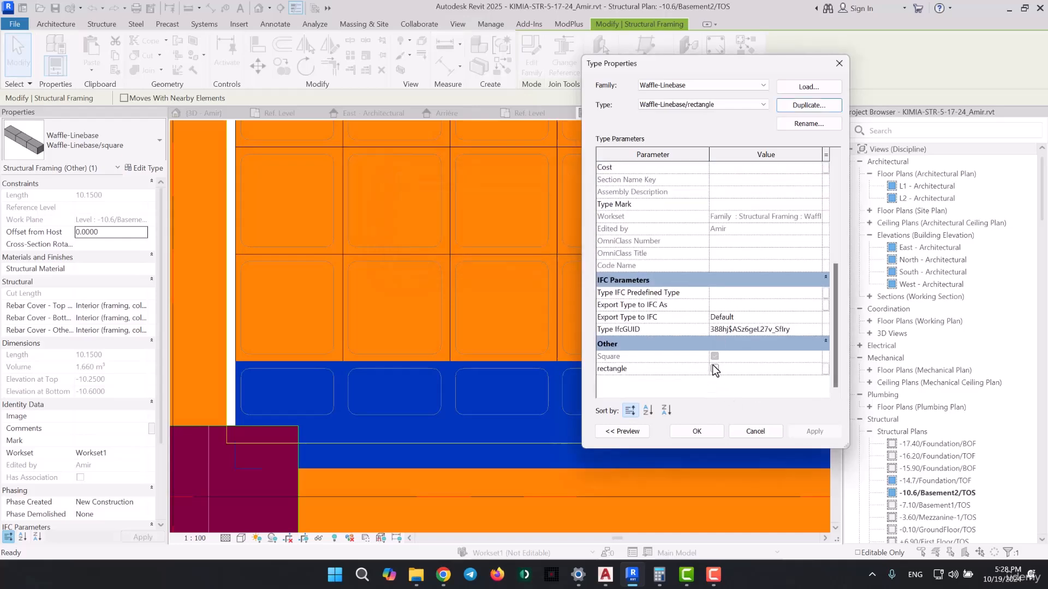
{"action": "left_click", "coordinate": [714, 369]}
{"action": "left_click", "coordinate": [698, 431]}
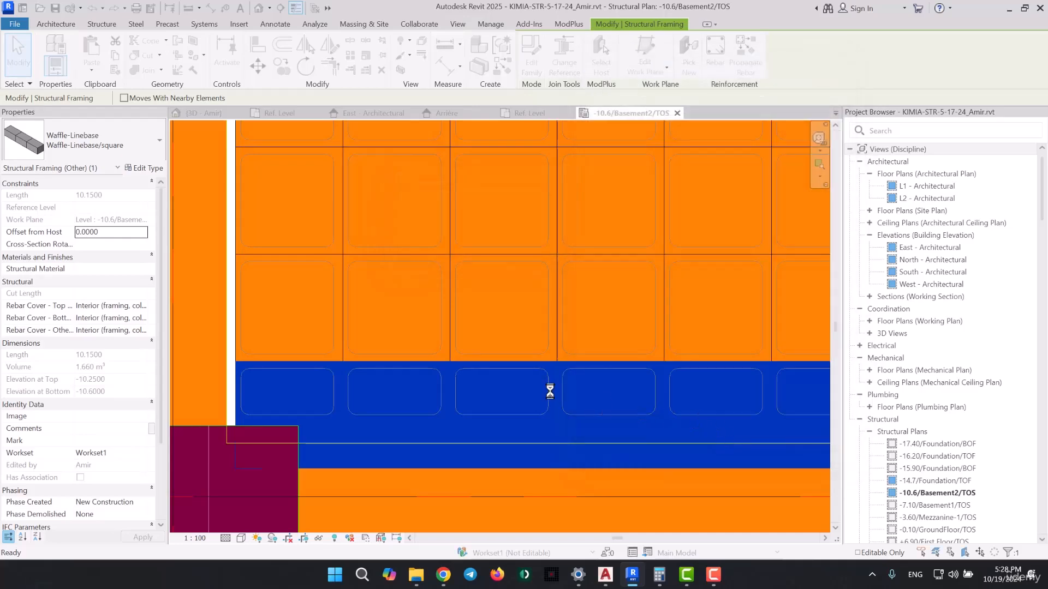
Move the rectangular waffle row up until it meets the lower edge of the last square row
{"action": "scroll", "coordinate": [479, 350], "scroll_direction": "down", "scroll_amount": 2}
{"action": "scroll", "coordinate": [317, 378], "scroll_direction": "up", "scroll_amount": 2}
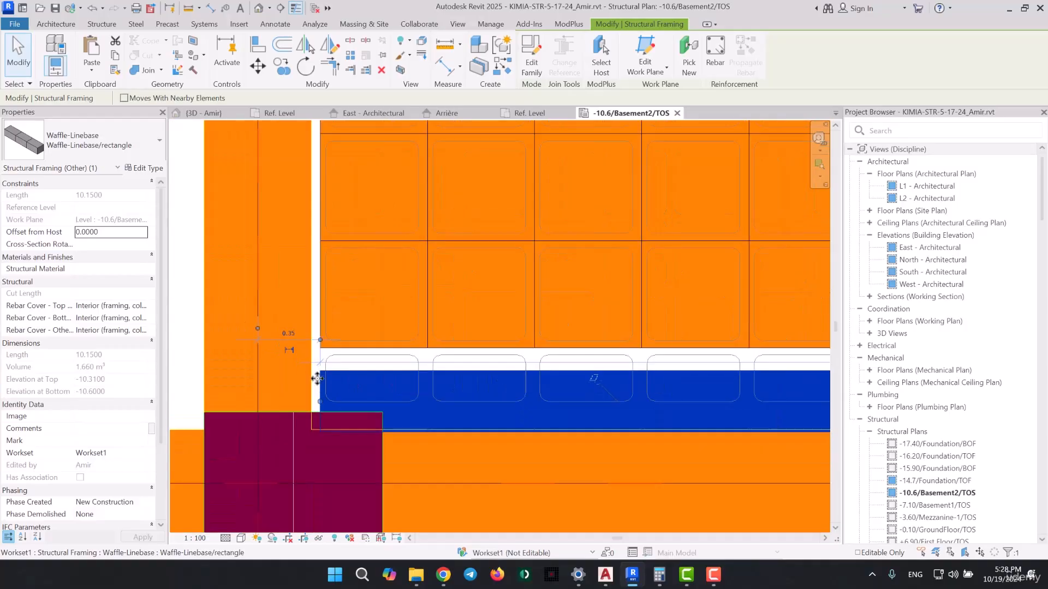
{"action": "scroll", "coordinate": [317, 378], "scroll_direction": "up", "scroll_amount": 2}
{"action": "left_click", "coordinate": [257, 66]}
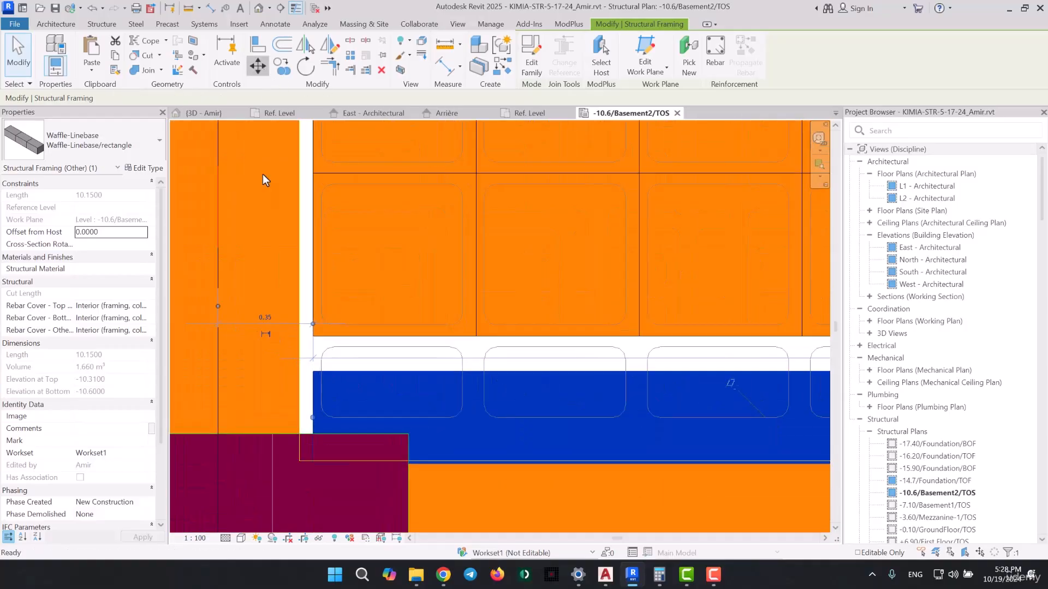
{"action": "left_click", "coordinate": [313, 418]}
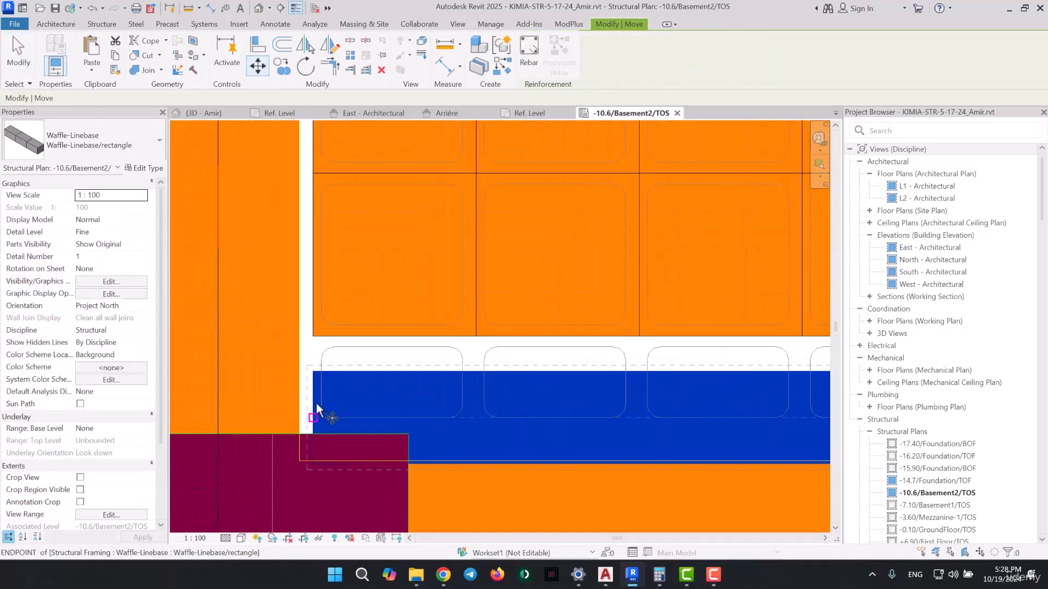
{"action": "left_click", "coordinate": [314, 338]}
{"action": "scroll", "coordinate": [316, 341], "scroll_direction": "down", "scroll_amount": 6}
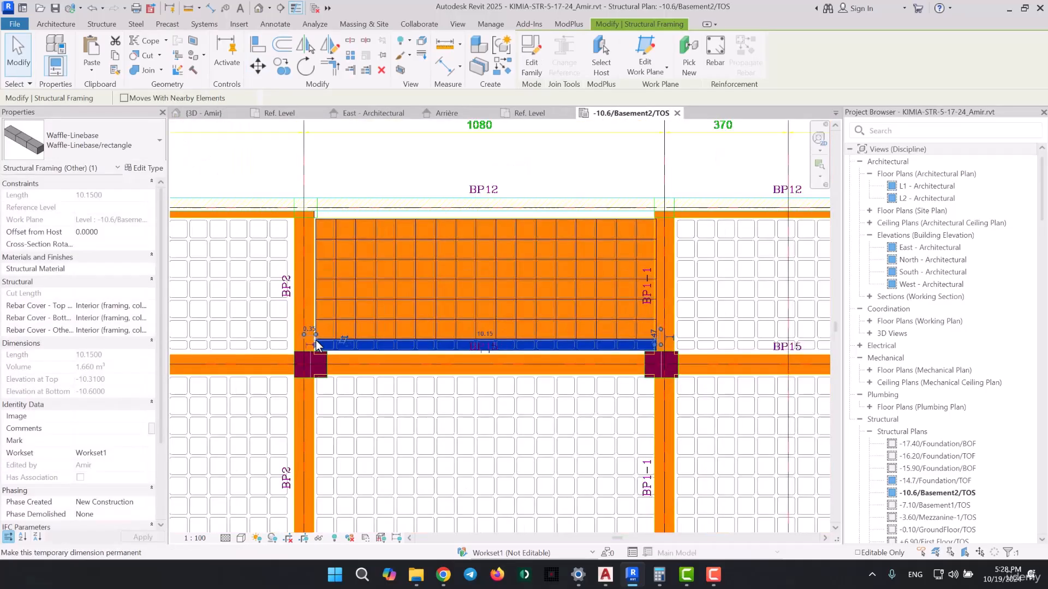
{"action": "key", "text": "Escape"}
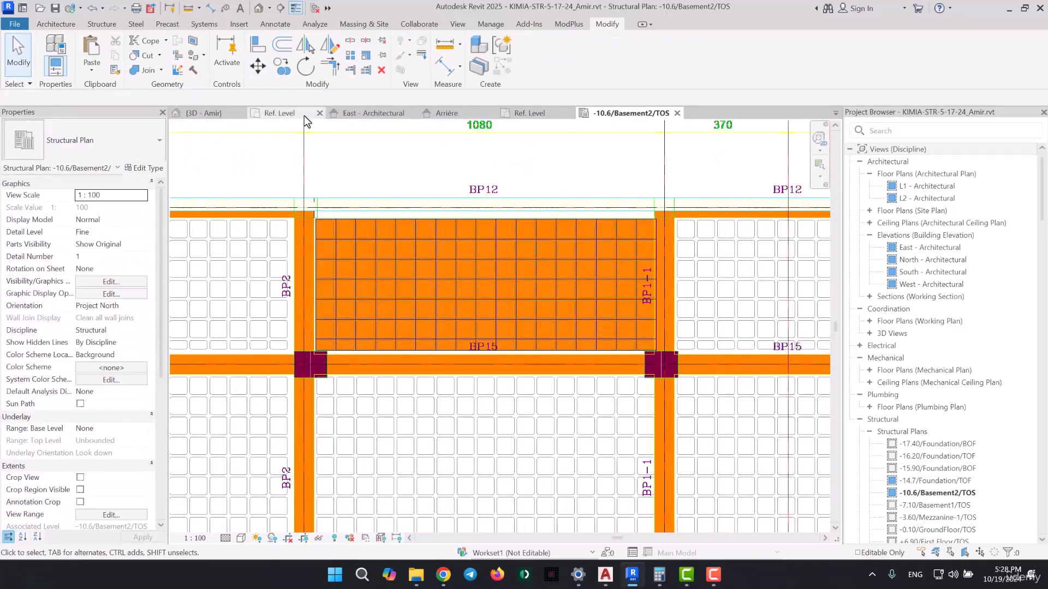
In the Waffle-Linebase family's Ref. Level plan, check which family parameter drives the square waffle's visibility
{"action": "left_click", "coordinate": [298, 117]}
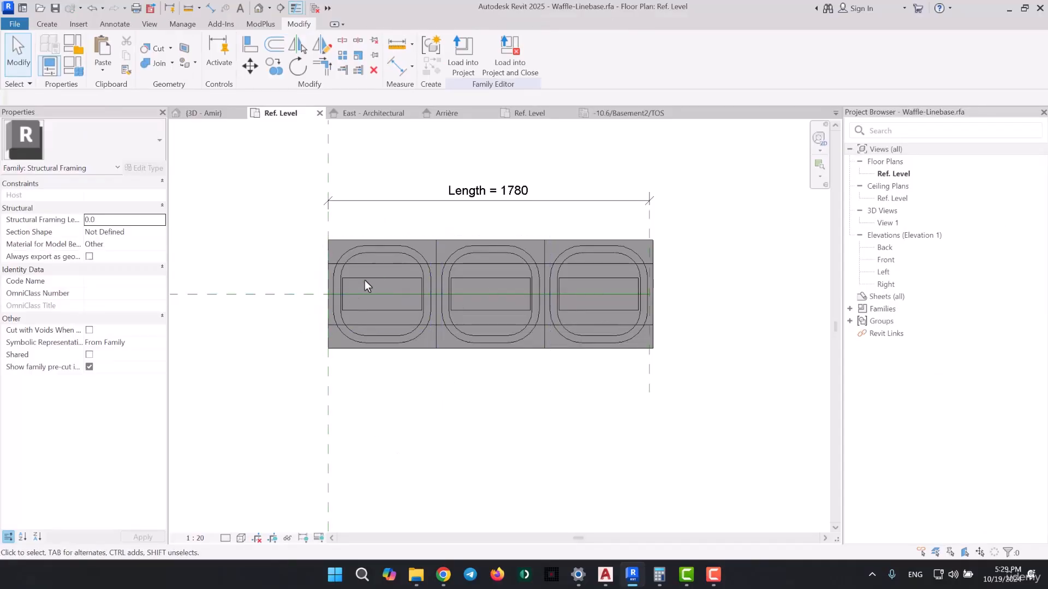
{"action": "key", "text": "Tab"}
{"action": "left_click", "coordinate": [381, 263]}
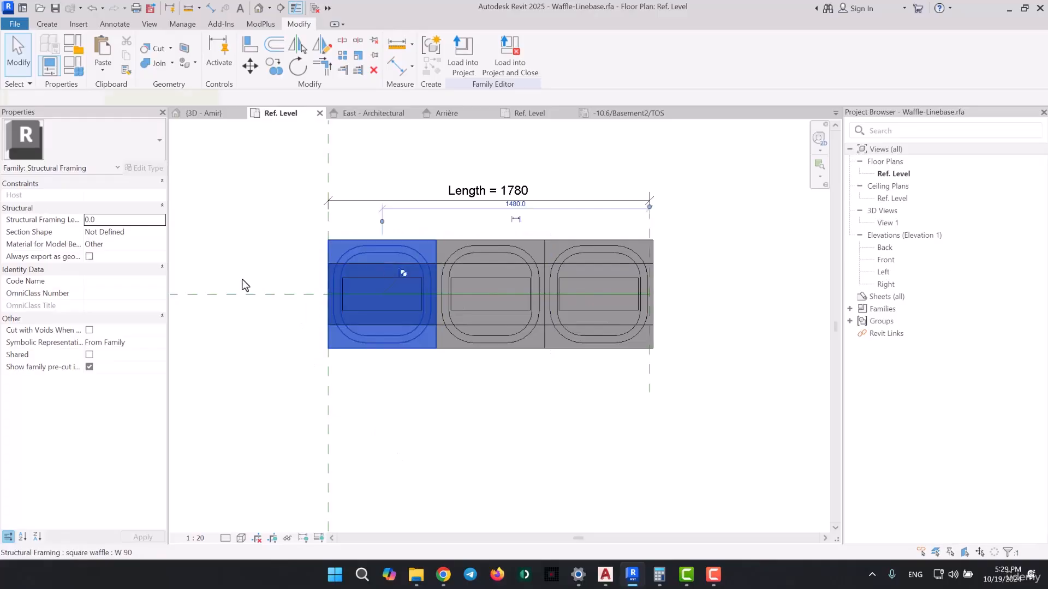
{"action": "left_click", "coordinate": [162, 269]}
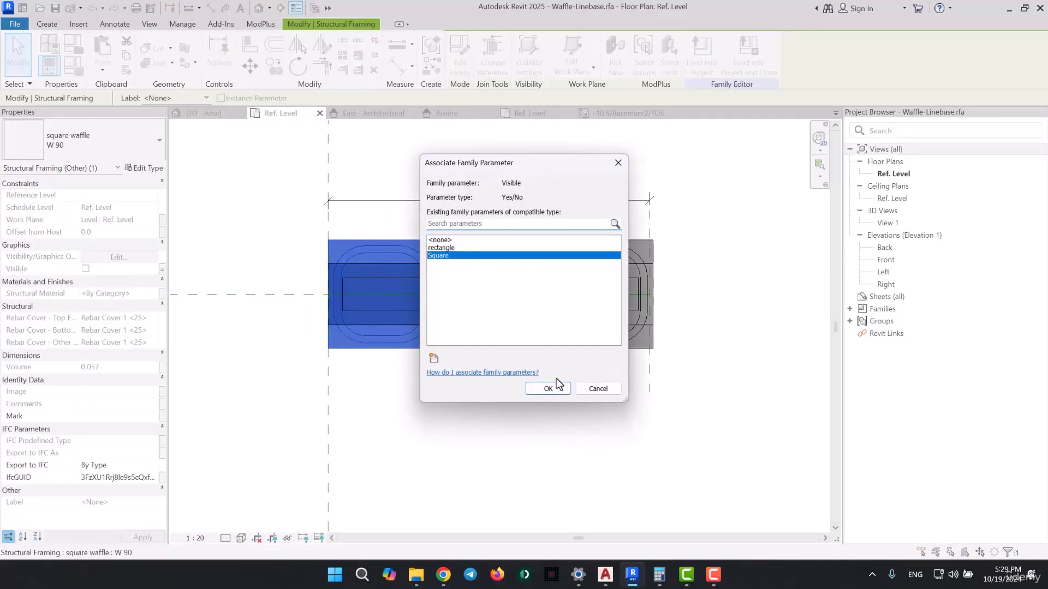
{"action": "left_click", "coordinate": [598, 388]}
{"action": "left_click", "coordinate": [562, 404]}
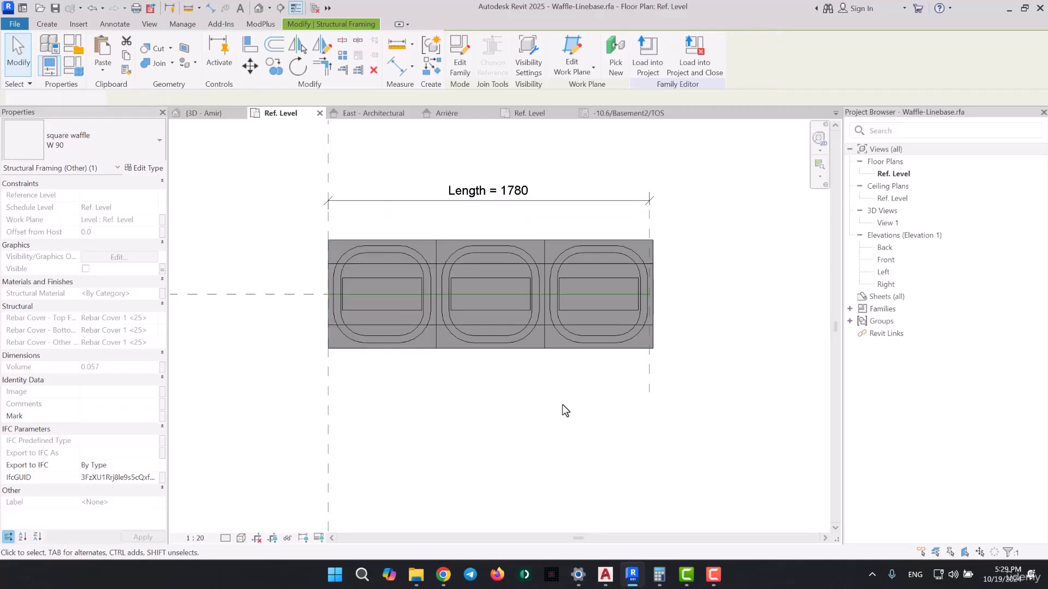
Review the waffle array's Number label and the family type formulas for Number and Square
{"action": "left_click", "coordinate": [530, 305]}
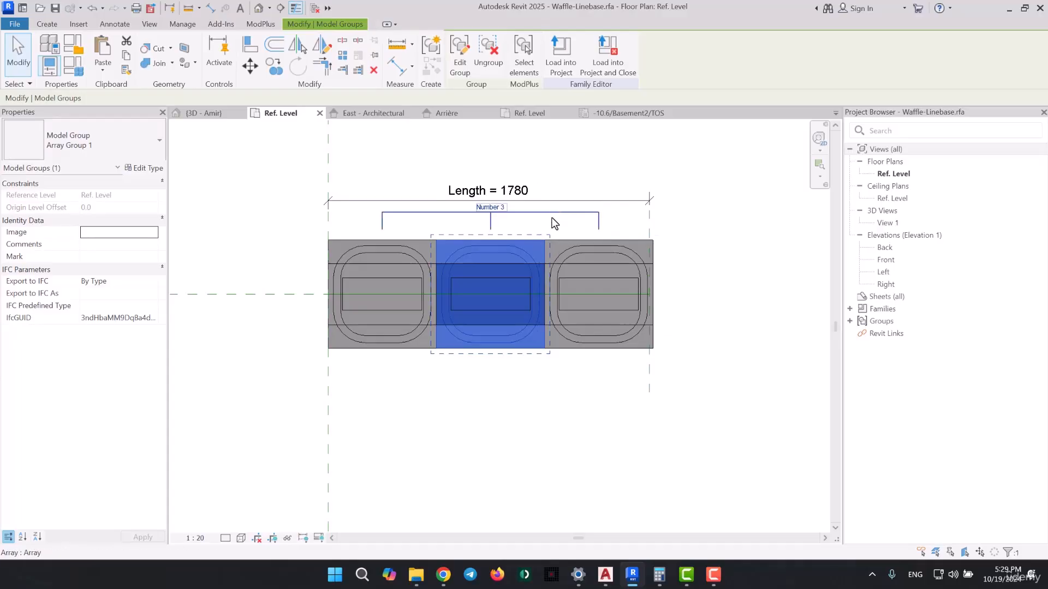
{"action": "left_click", "coordinate": [553, 218]}
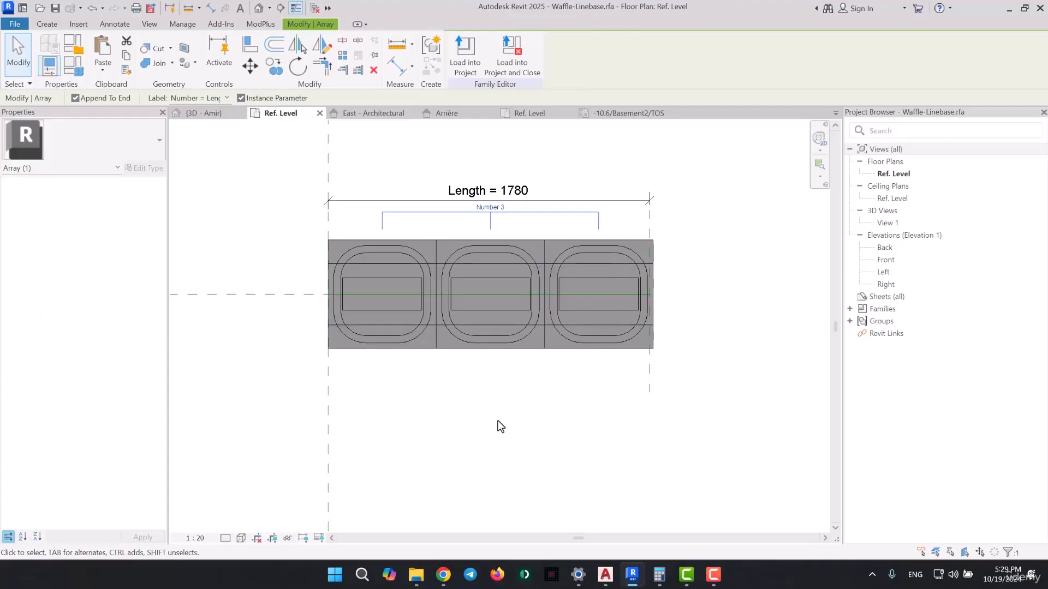
{"action": "left_click", "coordinate": [466, 408]}
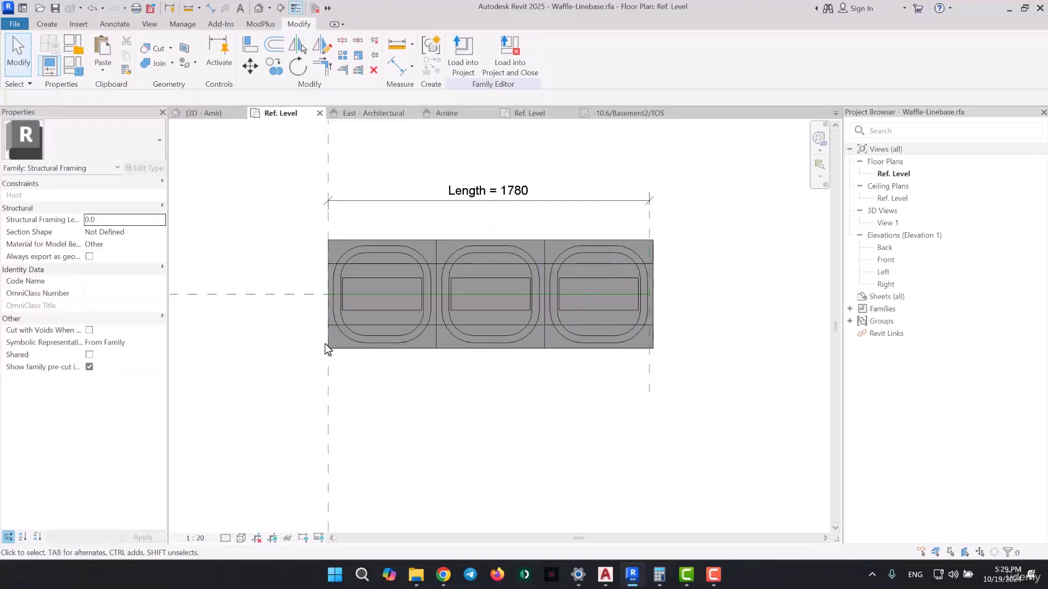
{"action": "left_click", "coordinate": [49, 64]}
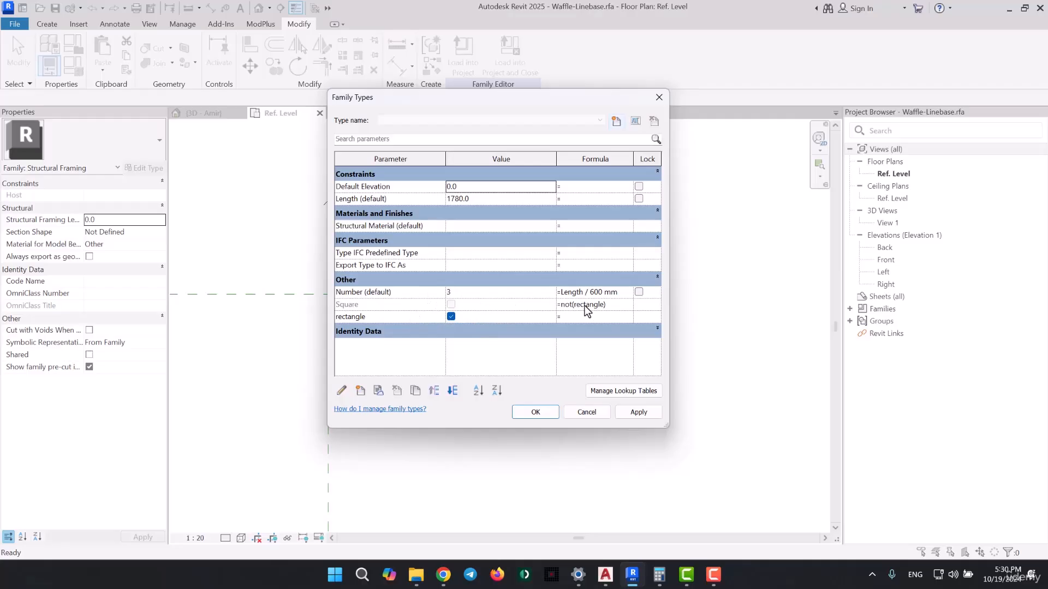
{"action": "left_click", "coordinate": [535, 412]}
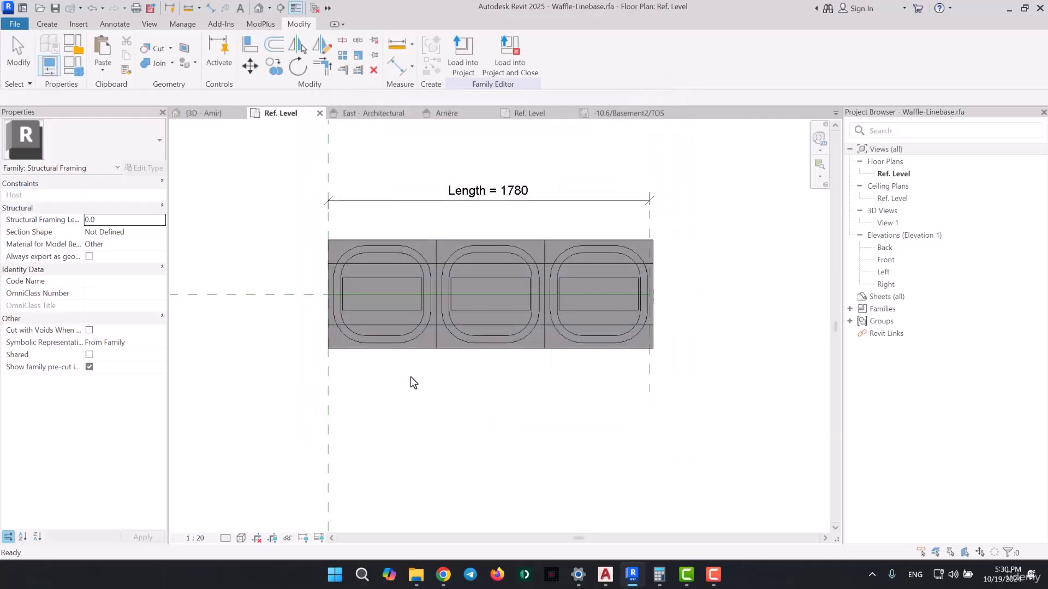
In the -10.6/Basement2/TOS plan, fit a square waffle row along grid 1 between grids D and E, aligned to the CAD waffles
{"action": "left_click", "coordinate": [629, 113]}
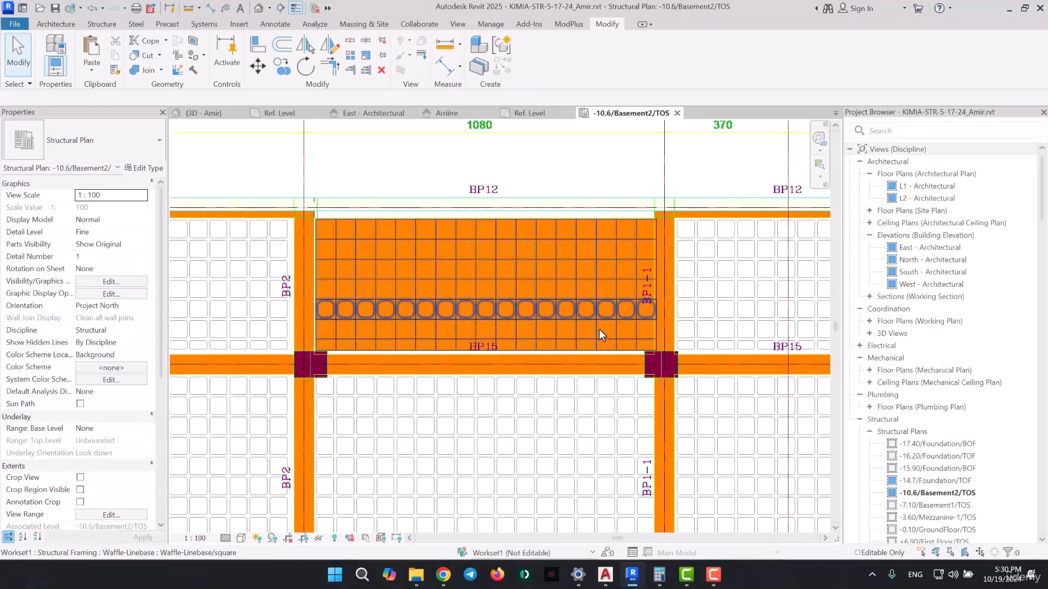
{"action": "middle_click_drag", "start_coordinate": [631, 315], "coordinate": [469, 307]}
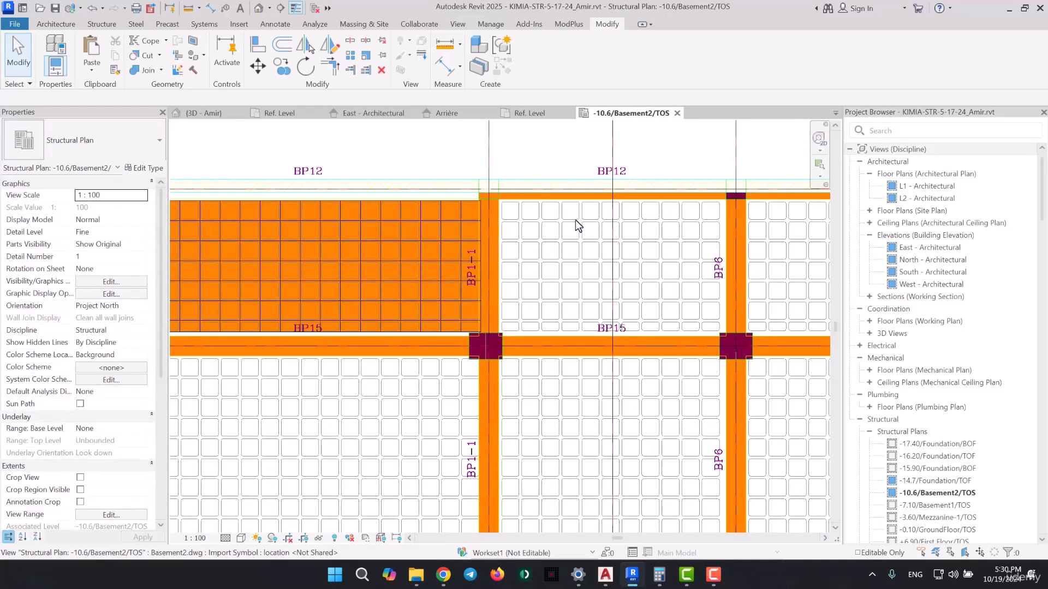
{"action": "scroll", "coordinate": [576, 220], "scroll_direction": "down", "scroll_amount": 3}
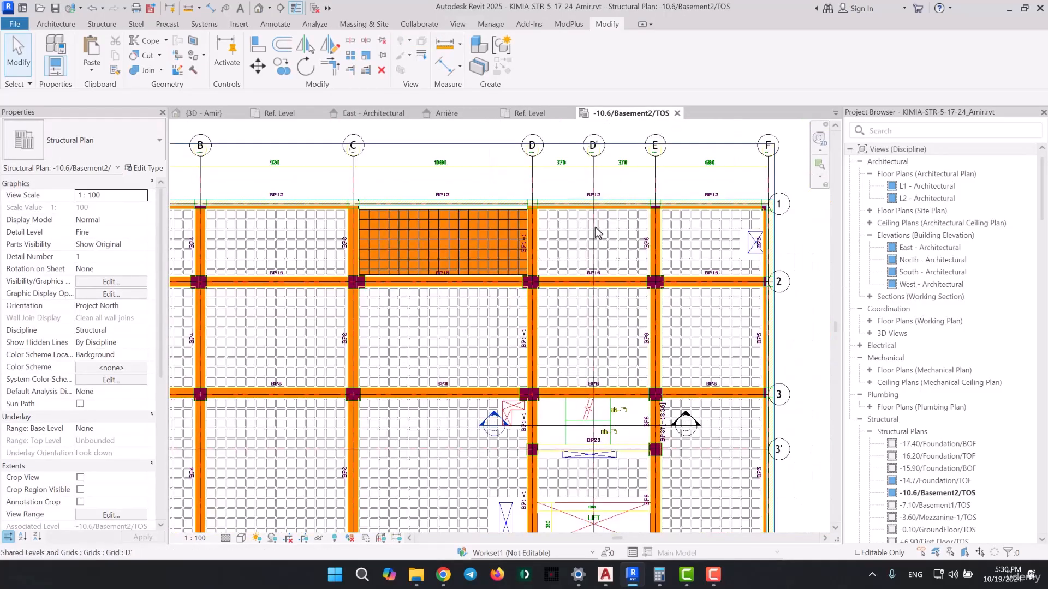
{"action": "scroll", "coordinate": [598, 233], "scroll_direction": "up", "scroll_amount": 2}
{"action": "scroll", "coordinate": [598, 233], "scroll_direction": "up", "scroll_amount": 3}
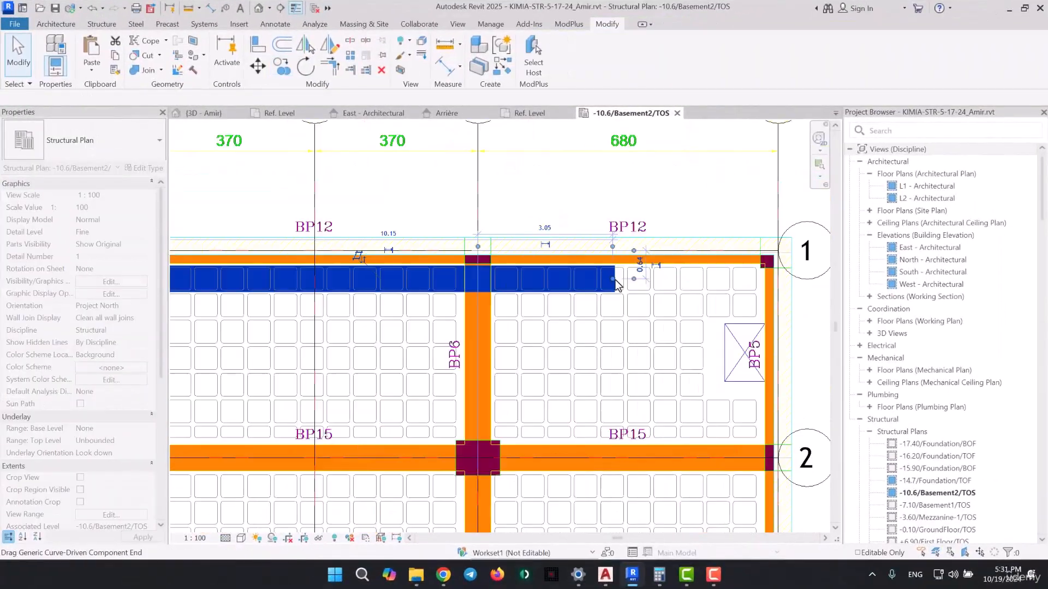
{"action": "scroll", "coordinate": [617, 282], "scroll_direction": "up", "scroll_amount": 10}
{"action": "left_click_drag", "start_coordinate": [617, 282], "coordinate": [645, 236]}
{"action": "scroll", "coordinate": [655, 237], "scroll_direction": "down", "scroll_amount": 5}
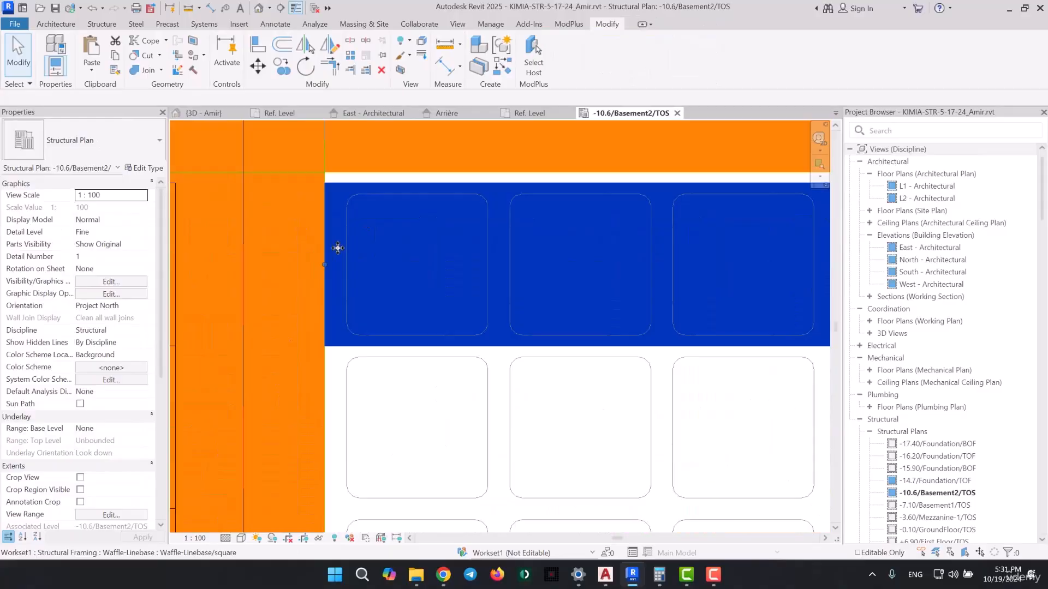
{"action": "scroll", "coordinate": [523, 247], "scroll_direction": "up", "scroll_amount": 4}
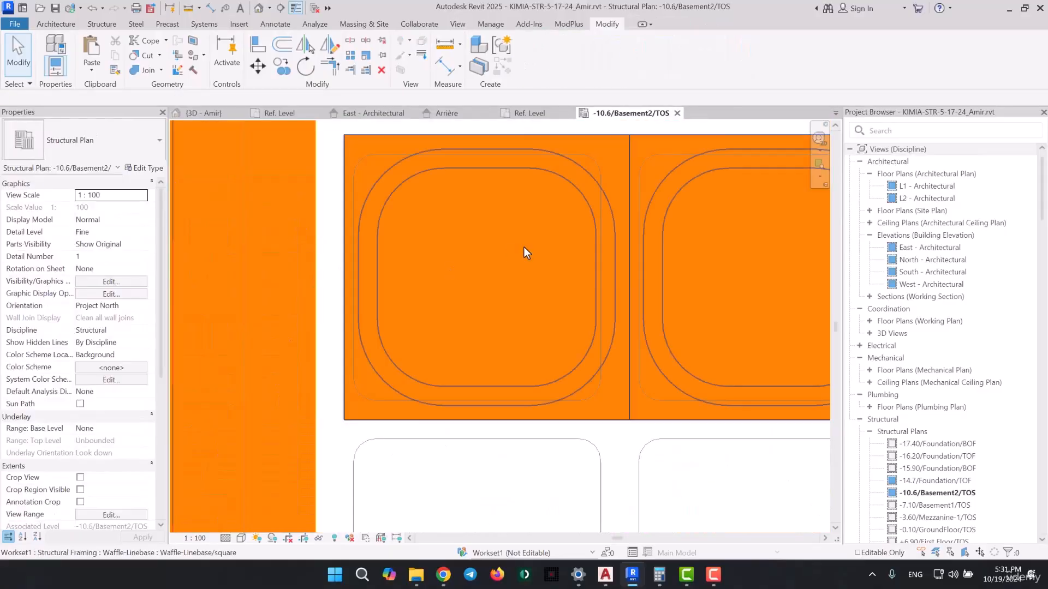
{"action": "scroll", "coordinate": [545, 241], "scroll_direction": "down", "scroll_amount": 5}
{"action": "scroll", "coordinate": [633, 240], "scroll_direction": "up", "scroll_amount": 3}
Copy the fitted square waffle row downward at one-row spacing to fill the rest of its bay
{"action": "left_click", "coordinate": [628, 299]}
{"action": "left_click", "coordinate": [628, 346]}
{"action": "left_click", "coordinate": [628, 392]}
{"action": "middle_click_drag", "start_coordinate": [627, 480], "coordinate": [627, 289]}
{"action": "left_click", "coordinate": [628, 246]}
{"action": "left_click", "coordinate": [629, 293]}
{"action": "left_click", "coordinate": [628, 339]}
{"action": "key", "text": "Escape"}
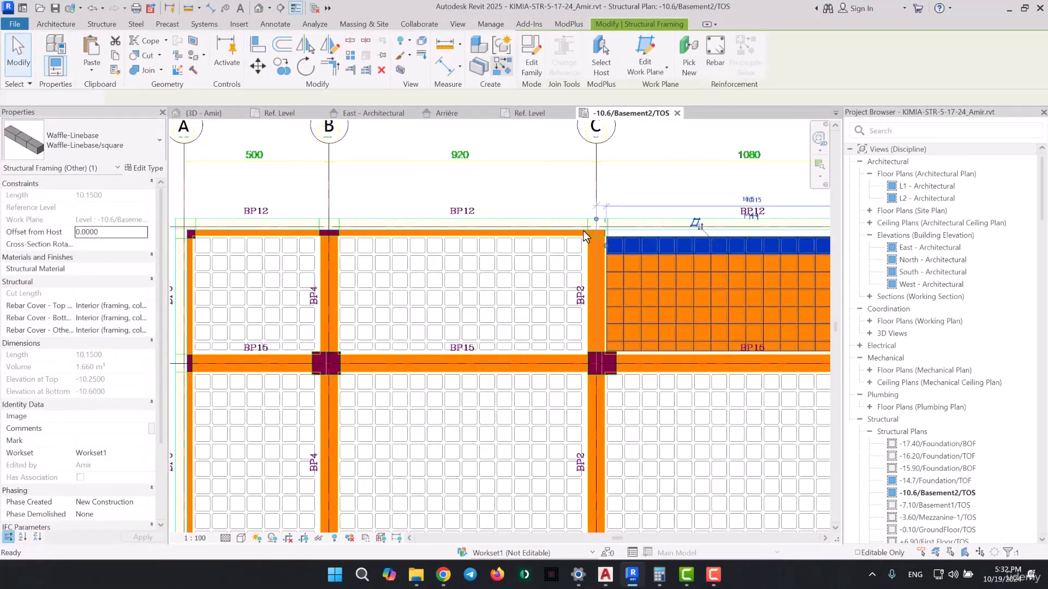
Draw a Waffle-Linebase/square row about 8.46 m long along the upper edge of the bay between grids B and C
{"action": "scroll", "coordinate": [619, 269], "scroll_direction": "up", "scroll_amount": 5}
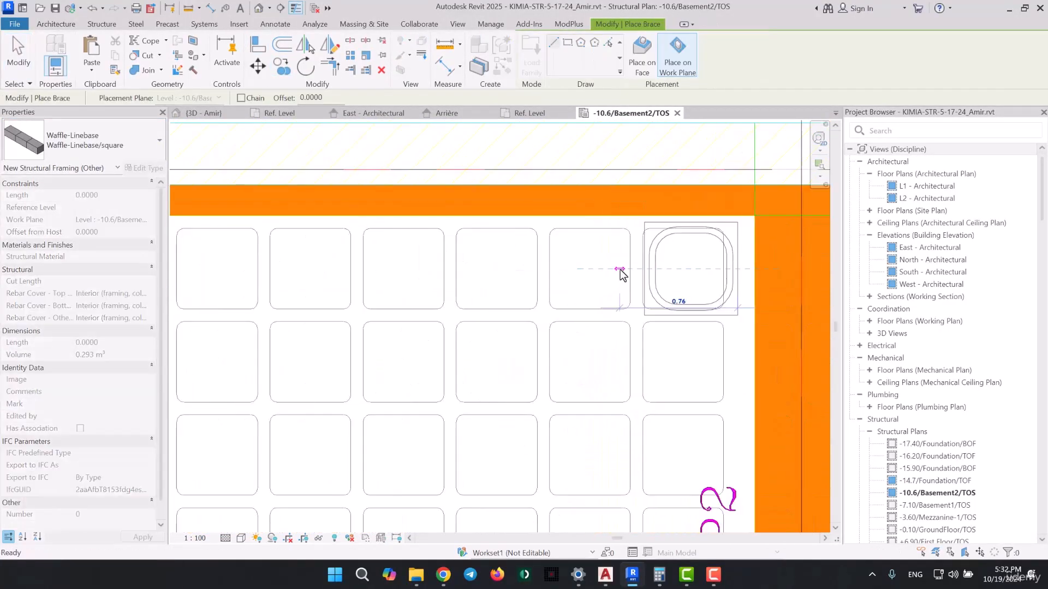
{"action": "scroll", "coordinate": [604, 251], "scroll_direction": "down", "scroll_amount": 2}
{"action": "scroll", "coordinate": [418, 280], "scroll_direction": "up", "scroll_amount": 5}
{"action": "scroll", "coordinate": [418, 280], "scroll_direction": "down", "scroll_amount": 2}
{"action": "left_click", "coordinate": [517, 316]}
{"action": "scroll", "coordinate": [517, 272], "scroll_direction": "down", "scroll_amount": 5}
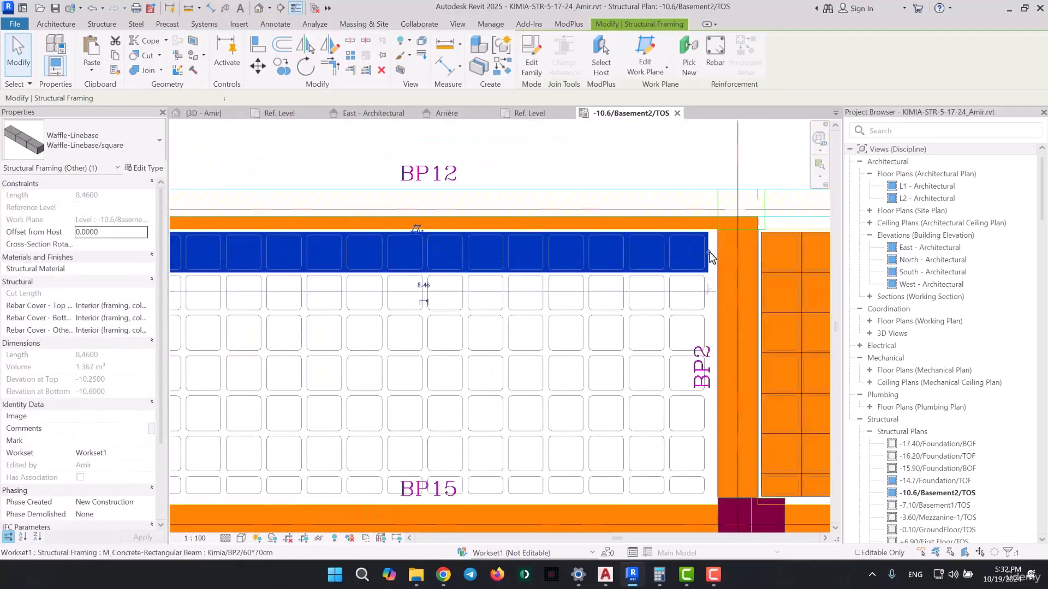
Copy the square waffle row between grids B and C downward at one-row spacing to fill the bay between grids 1 and 2
{"action": "key", "text": "c"}
{"action": "key", "text": "o"}
{"action": "left_click", "coordinate": [388, 199]}
{"action": "left_click", "coordinate": [389, 252]}
{"action": "left_click", "coordinate": [388, 305]}
{"action": "left_click", "coordinate": [388, 358]}
{"action": "left_click", "coordinate": [389, 412]}
{"action": "left_click", "coordinate": [388, 465]}
Copy the square waffle row into the bay between grids B and C below grid 2 and nudge it upward to fit
{"action": "scroll", "coordinate": [388, 465], "scroll_direction": "down", "scroll_amount": 3}
{"action": "left_click", "coordinate": [424, 356]}
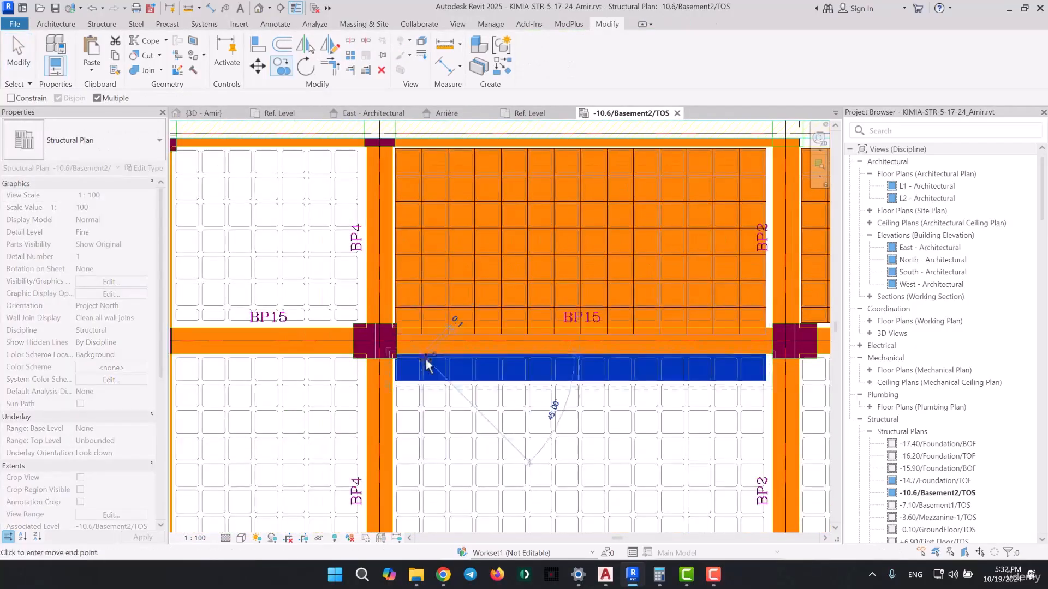
{"action": "key", "text": "Escape"}
{"action": "scroll", "coordinate": [406, 367], "scroll_direction": "up", "scroll_amount": 6}
{"action": "key", "text": "Up"}
{"action": "key", "text": "Up"}
{"action": "key", "text": "c"}
{"action": "key", "text": "o"}
{"action": "left_click", "coordinate": [502, 292]}
Array the waffle row downward with 10 rows to fill the bay between grids B–C and 2–3
{"action": "key", "text": "a"}
{"action": "key", "text": "r"}
{"action": "scroll", "coordinate": [460, 246], "scroll_direction": "down", "scroll_amount": 5}
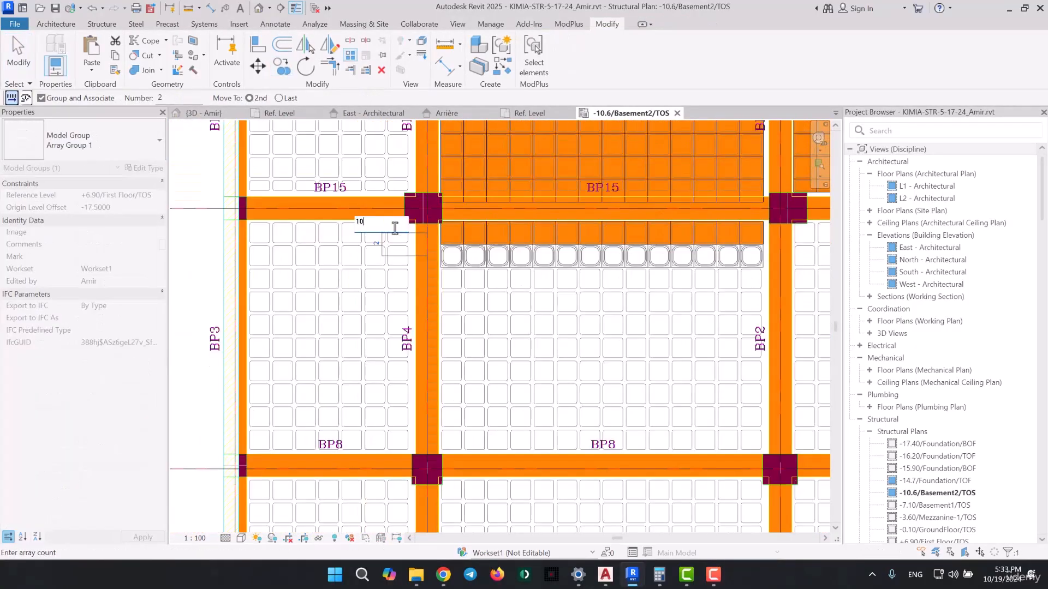
{"action": "left_click", "coordinate": [393, 224]}
{"action": "middle_click_drag", "start_coordinate": [735, 245], "coordinate": [407, 224]}
{"action": "key", "text": "Escape"}
Draw a Waffle-Linebase/square row just below grid 2 across the bay between grids C and D, following the CAD waffles
{"action": "key", "text": "b"}
{"action": "key", "text": "m"}
{"action": "scroll", "coordinate": [646, 207], "scroll_direction": "up", "scroll_amount": 5}
{"action": "left_click", "coordinate": [646, 206]}
{"action": "middle_click_drag", "start_coordinate": [213, 218], "coordinate": [791, 217]}
{"action": "left_click", "coordinate": [321, 203]}
{"action": "key", "text": "Escape"}
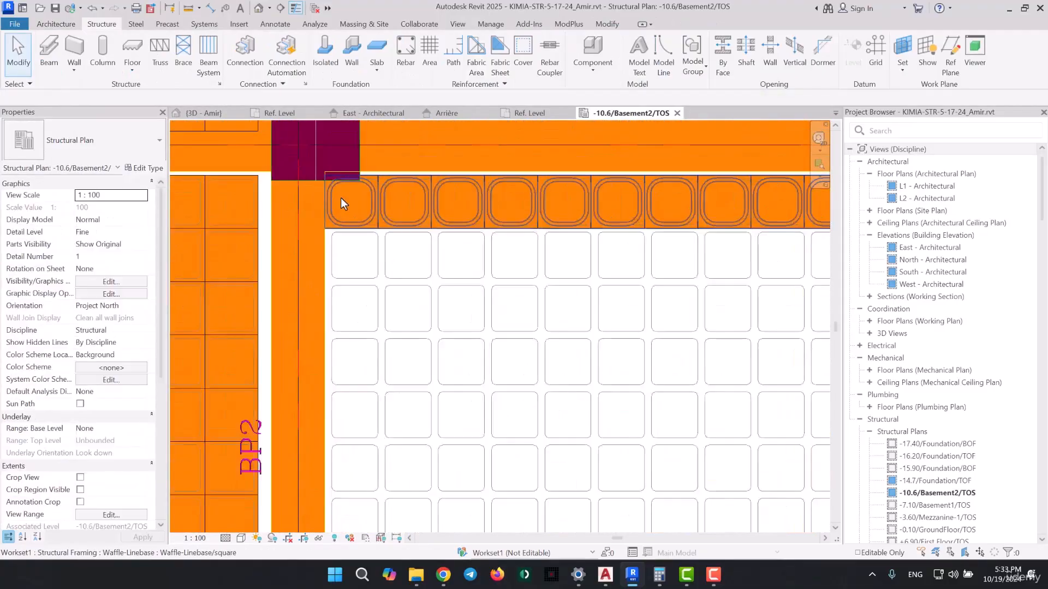
Array the square waffle row between grids C and D downward with 10 rows to fill the bay to grid 3
{"action": "left_click", "coordinate": [341, 199]}
{"action": "scroll", "coordinate": [320, 200], "scroll_direction": "up", "scroll_amount": 7}
{"action": "scroll", "coordinate": [568, 269], "scroll_direction": "down", "scroll_amount": 10}
{"action": "left_click", "coordinate": [361, 187]}
{"action": "left_click", "coordinate": [360, 218]}
{"action": "type", "text": "10"}
{"action": "key", "text": "Return"}
{"action": "scroll", "coordinate": [447, 250], "scroll_direction": "down", "scroll_amount": 8}
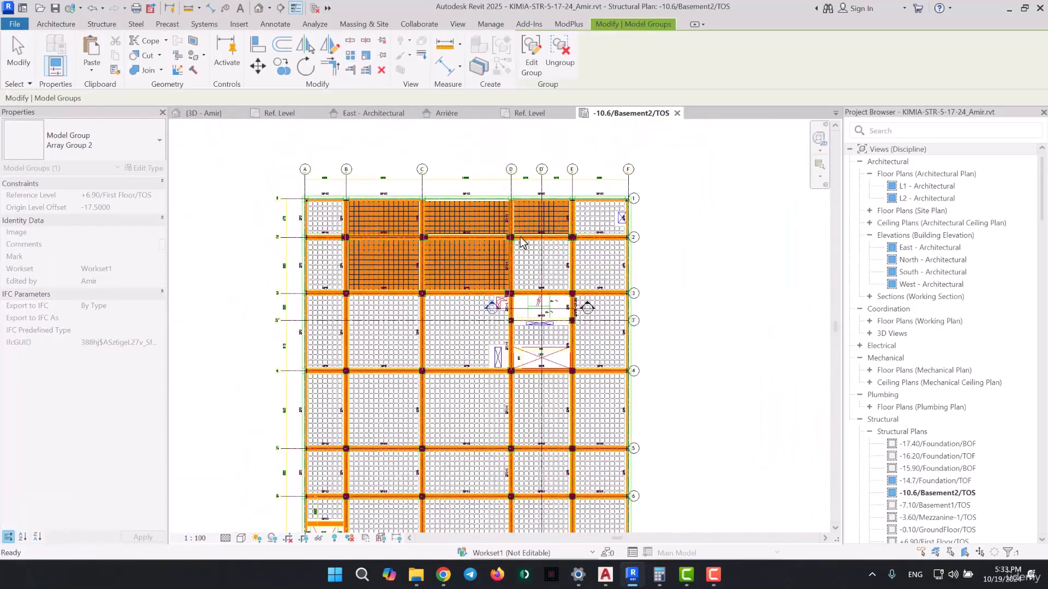
{"action": "key", "text": "Escape"}
Draw a Waffle-Linebase/square row just below grid 2 across the bay between grids D and E
{"action": "scroll", "coordinate": [536, 243], "scroll_direction": "up", "scroll_amount": 7}
{"action": "key", "text": "b"}
{"action": "key", "text": "m"}
{"action": "scroll", "coordinate": [427, 245], "scroll_direction": "up", "scroll_amount": 10}
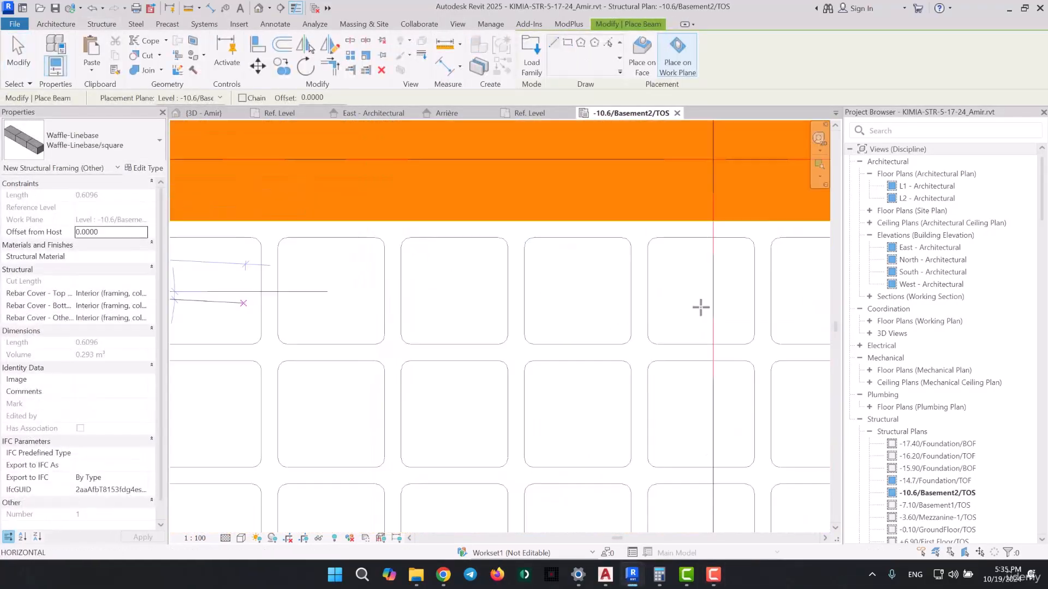
{"action": "key", "text": "Escape"}
Array the square waffle row between grids D and E downward with 10 rows to fill the bay to grid 3
{"action": "scroll", "coordinate": [634, 316], "scroll_direction": "down", "scroll_amount": 6}
{"action": "left_click", "coordinate": [597, 303]}
{"action": "left_click", "coordinate": [542, 232]}
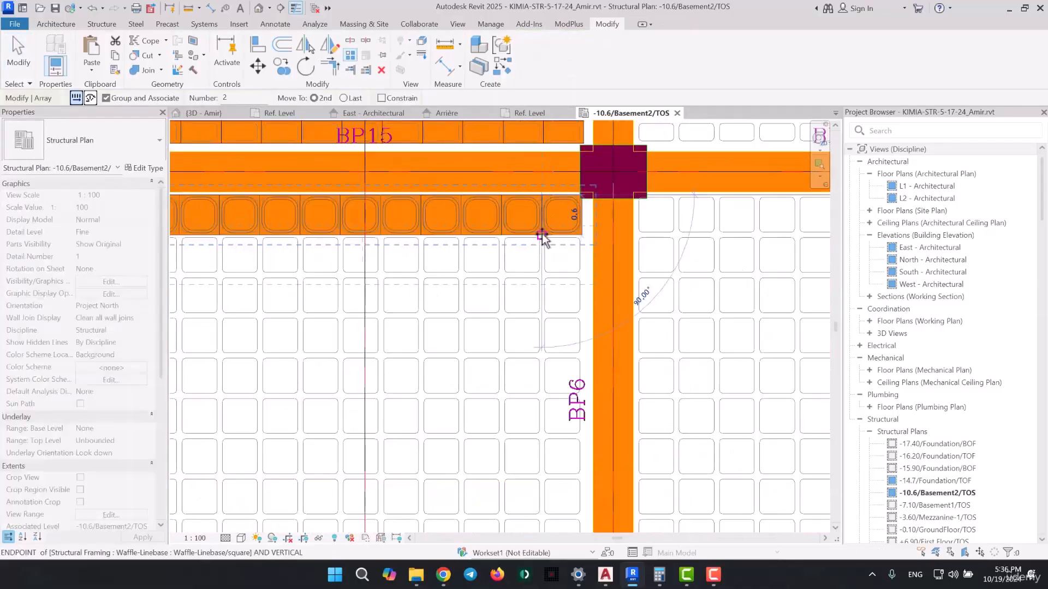
{"action": "left_click", "coordinate": [542, 266]}
{"action": "type", "text": "10"}
{"action": "key", "text": "Return"}
{"action": "key", "text": "Escape"}
Draw a Waffle-Linebase/square row about 5.98 m long just below grid 1 across the bay between grids E and F
{"action": "left_click", "coordinate": [49, 51]}
{"action": "scroll", "coordinate": [426, 218], "scroll_direction": "up", "scroll_amount": 9}
{"action": "left_click", "coordinate": [428, 260]}
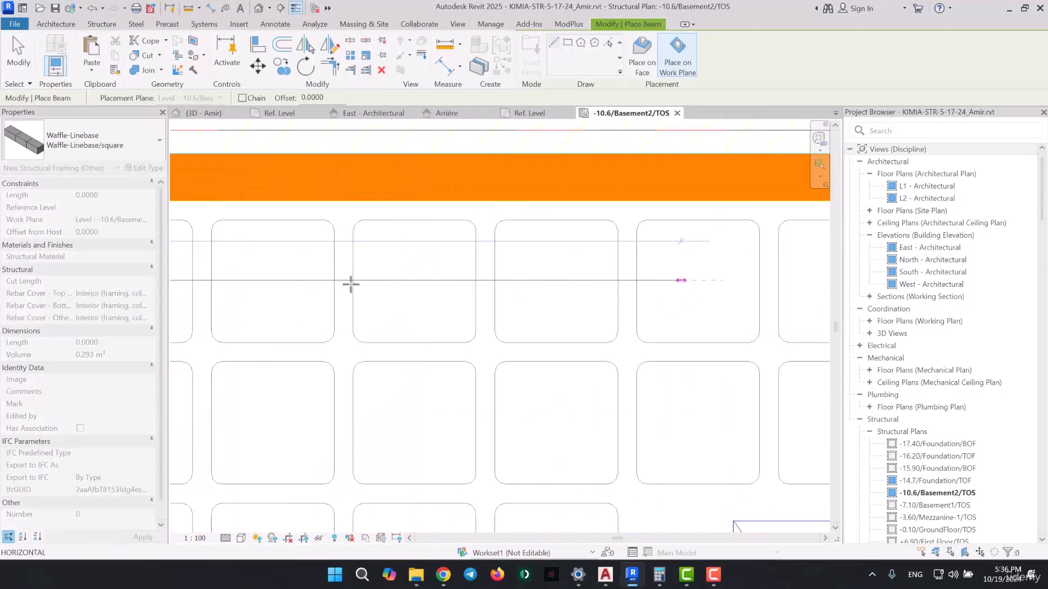
{"action": "left_click", "coordinate": [572, 272]}
{"action": "key", "text": "Escape"}
Copy the square waffle row between grids E and F downward at one-row spacing to fill the bay to grid 2
{"action": "scroll", "coordinate": [547, 230], "scroll_direction": "down", "scroll_amount": 7}
{"action": "left_click", "coordinate": [534, 248]}
{"action": "left_click", "coordinate": [281, 66]}
{"action": "left_click", "coordinate": [546, 231]}
{"action": "left_click", "coordinate": [546, 266]}
{"action": "left_click", "coordinate": [546, 371]}
{"action": "key", "text": "Escape"}
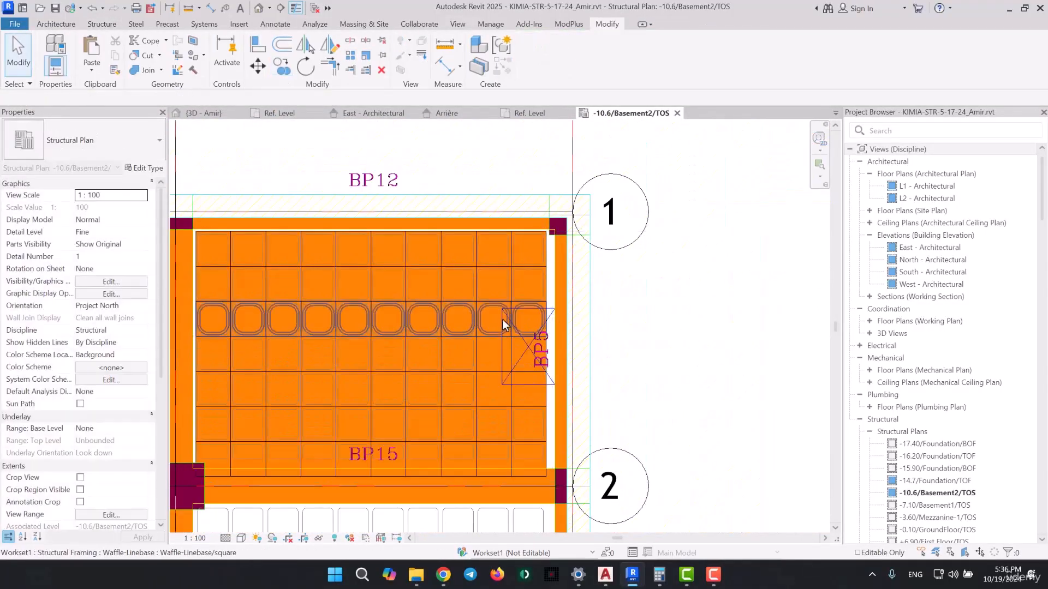
Shorten the three waffle rows crossing the opening near grid F by two waffles each so they stop clear of it
{"action": "left_click", "coordinate": [503, 323]}
{"action": "left_click_drag", "start_coordinate": [546, 319], "coordinate": [476, 319]}
{"action": "left_click_drag", "start_coordinate": [546, 354], "coordinate": [476, 354]}
{"action": "left_click_drag", "start_coordinate": [546, 389], "coordinate": [476, 389]}
Change the lowest row of the E–F bay above grid 2 to Waffle-Linebase/rectangle and align it with the row above
{"action": "left_click", "coordinate": [476, 461]}
{"action": "left_click", "coordinate": [77, 146]}
{"action": "scroll", "coordinate": [500, 470], "scroll_direction": "up", "scroll_amount": 6}
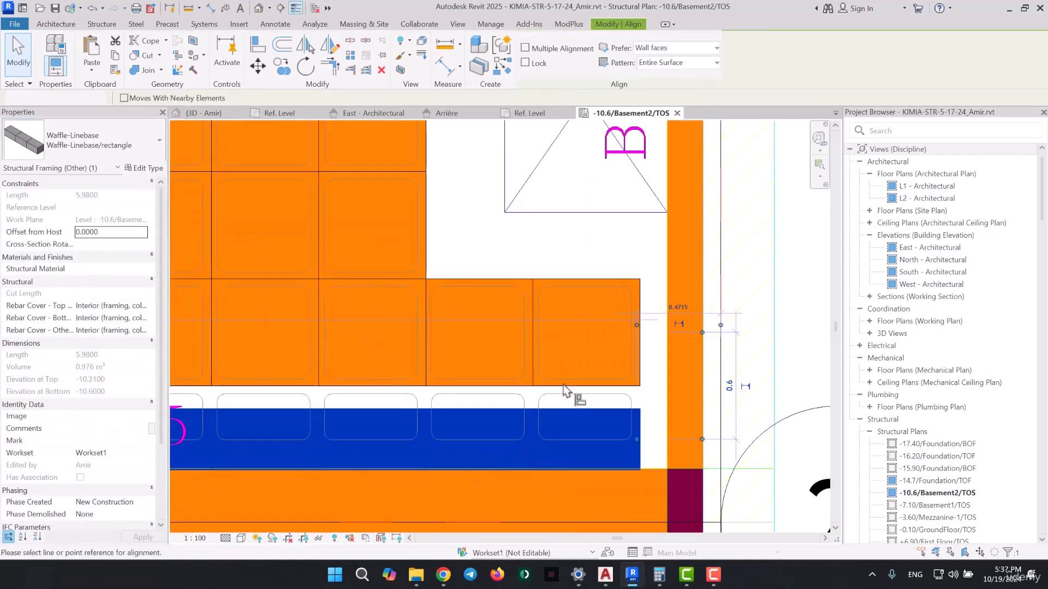
{"action": "left_click", "coordinate": [563, 386]}
{"action": "left_click", "coordinate": [564, 408]}
Draw a Waffle-Linebase/square row just below grid 2 across the bay between grids E and F
{"action": "scroll", "coordinate": [573, 355], "scroll_direction": "down", "scroll_amount": 9}
{"action": "scroll", "coordinate": [583, 450], "scroll_direction": "up", "scroll_amount": 4}
{"action": "left_click", "coordinate": [97, 25]}
{"action": "left_click", "coordinate": [49, 51]}
{"action": "scroll", "coordinate": [396, 213], "scroll_direction": "up", "scroll_amount": 7}
{"action": "left_click", "coordinate": [333, 251]}
{"action": "scroll", "coordinate": [382, 262], "scroll_direction": "down", "scroll_amount": 6}
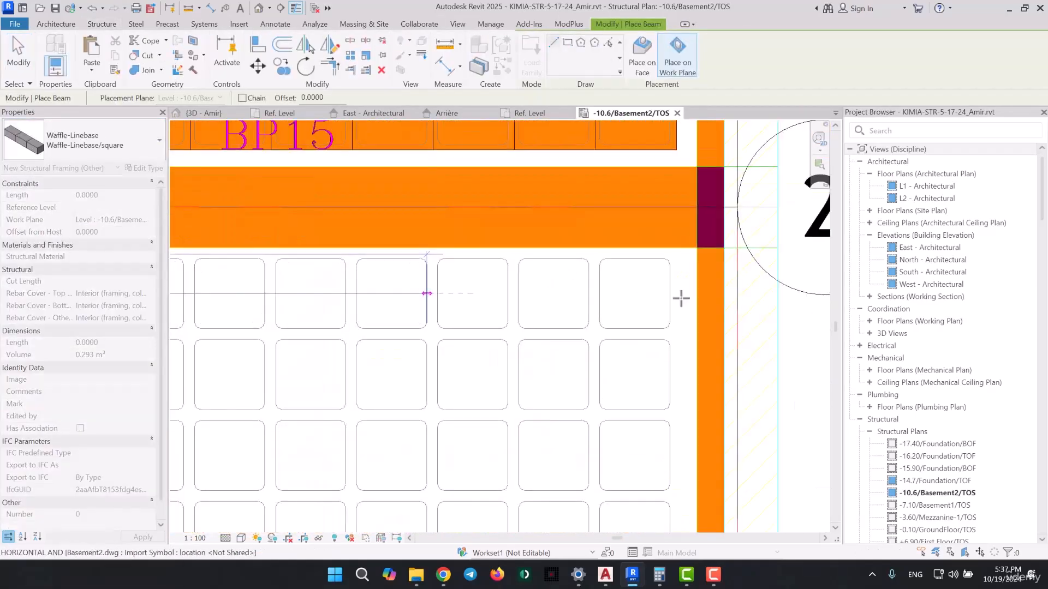
{"action": "left_click", "coordinate": [678, 295]}
{"action": "key", "text": "Escape"}
Array the square waffle row between grids E and F downward with 10 rows to fill the bay to grid 3
{"action": "left_click", "coordinate": [483, 235]}
{"action": "left_click", "coordinate": [350, 55]}
{"action": "left_click", "coordinate": [614, 235]}
{"action": "left_click", "coordinate": [614, 265]}
{"action": "type", "text": "10"}
{"action": "key", "text": "Return"}
{"action": "scroll", "coordinate": [615, 284], "scroll_direction": "down", "scroll_amount": 8}
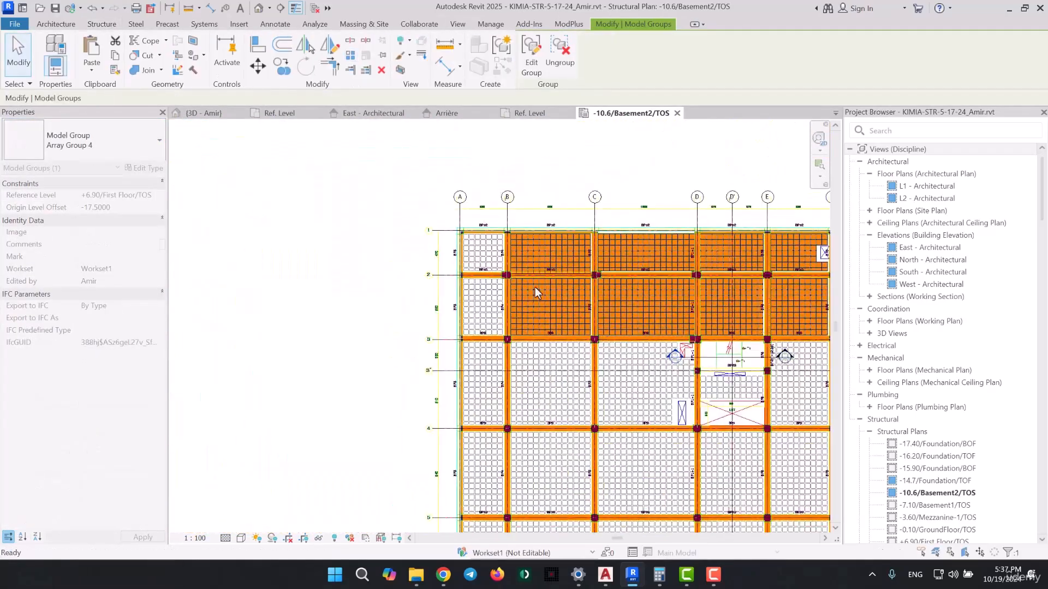
Draw a Waffle-Linebase/square row just below grid 1 across the bay between grids A and B, following the CAD waffles
{"action": "scroll", "coordinate": [488, 363], "scroll_direction": "up", "scroll_amount": 6}
{"action": "left_click", "coordinate": [50, 50]}
{"action": "scroll", "coordinate": [532, 308], "scroll_direction": "up", "scroll_amount": 6}
{"action": "left_click", "coordinate": [701, 288]}
{"action": "middle_click_drag", "start_coordinate": [430, 297], "coordinate": [624, 299]}
{"action": "left_click", "coordinate": [337, 289]}
{"action": "key", "text": "Escape"}
{"action": "key", "text": "Escape"}
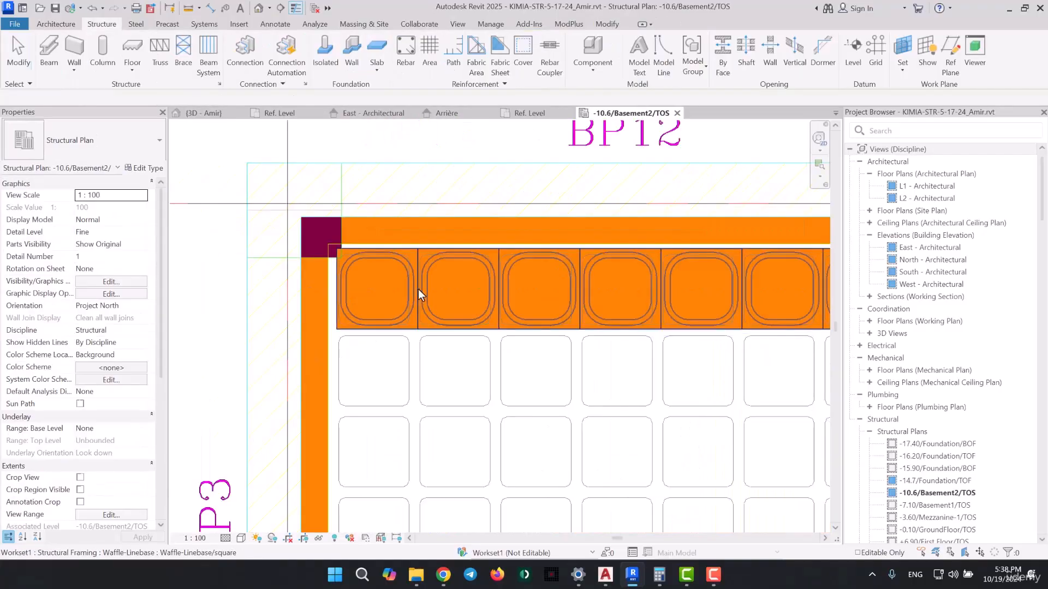
Copy the square waffle row between grids A and B downward at one-row spacing to fill the bay to grid 2
{"action": "middle_click_drag", "start_coordinate": [736, 323], "coordinate": [248, 285]}
{"action": "scroll", "coordinate": [491, 229], "scroll_direction": "down", "scroll_amount": 4}
{"action": "left_click", "coordinate": [393, 235]}
{"action": "left_click", "coordinate": [282, 66]}
{"action": "left_click", "coordinate": [537, 237]}
{"action": "left_click", "coordinate": [537, 272]}
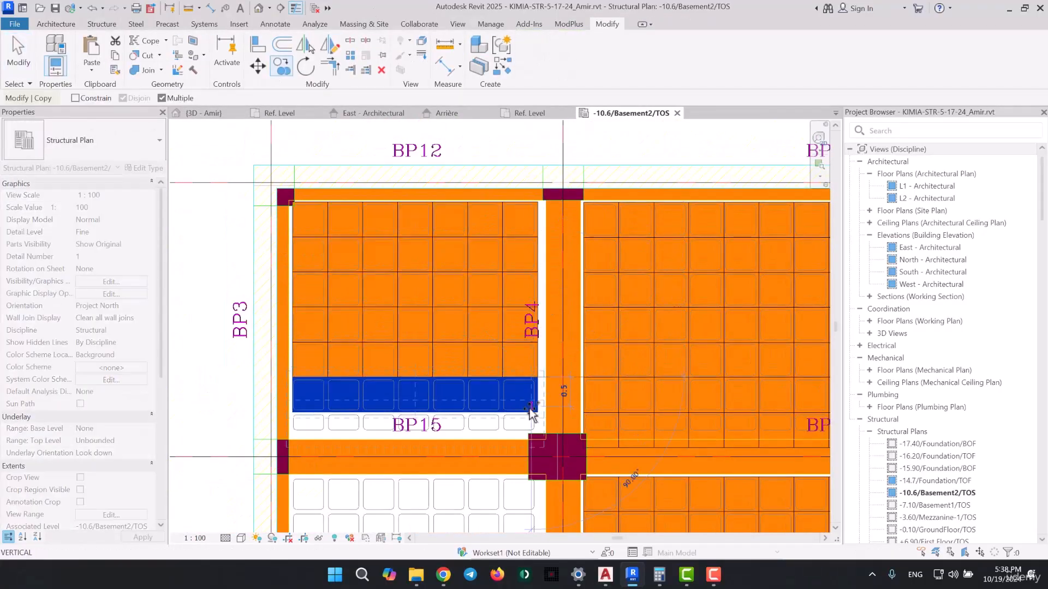
Change the lowest row of the A–B bay above grid 2 to the rectangle waffle type and align it with the row above
{"action": "left_click", "coordinate": [160, 140]}
{"action": "left_click", "coordinate": [120, 439]}
{"action": "left_click", "coordinate": [258, 44]}
{"action": "scroll", "coordinate": [508, 404], "scroll_direction": "up", "scroll_amount": 3}
{"action": "left_click", "coordinate": [529, 418]}
Draw a Waffle-Linebase/square row just below grid 2 across the bay between grids A and B
{"action": "scroll", "coordinate": [537, 377], "scroll_direction": "down", "scroll_amount": 5}
{"action": "left_click", "coordinate": [49, 50]}
{"action": "scroll", "coordinate": [377, 240], "scroll_direction": "up", "scroll_amount": 5}
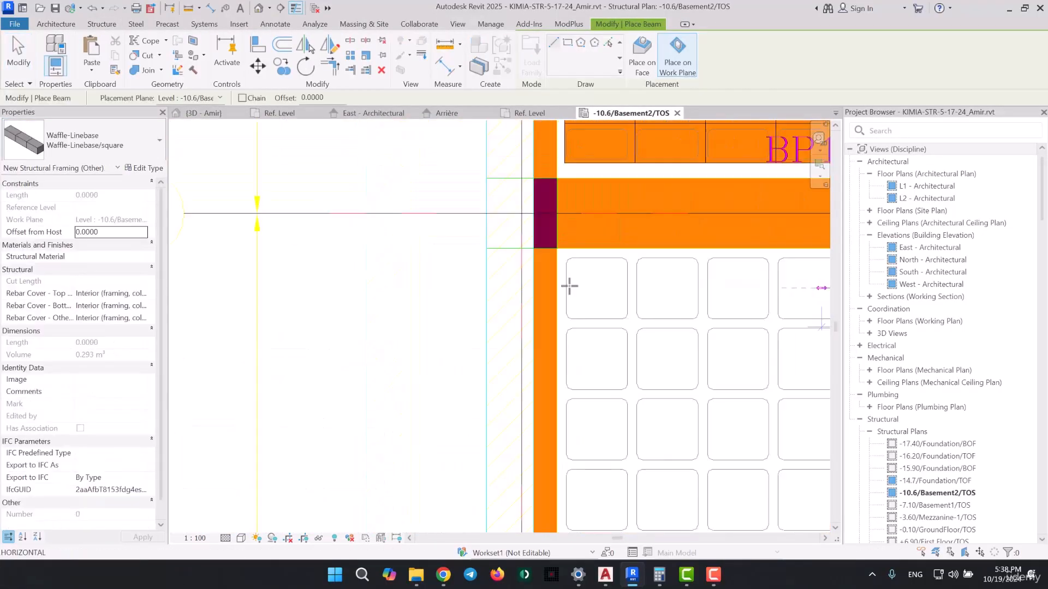
{"action": "left_click", "coordinate": [559, 291]}
{"action": "left_click", "coordinate": [753, 215]}
{"action": "key", "text": "Escape"}
{"action": "key", "text": "Escape"}
Array the square waffle row between grids A and B downward with 10 rows to fill the bay to grid 3
{"action": "left_click", "coordinate": [676, 222]}
{"action": "left_click", "coordinate": [350, 55]}
{"action": "left_click", "coordinate": [606, 211]}
{"action": "left_click", "coordinate": [606, 240]}
{"action": "type", "text": "10"}
{"action": "key", "text": "Return"}
{"action": "middle_click_drag", "start_coordinate": [629, 381], "coordinate": [506, 201]}
{"action": "key", "text": "Escape"}
Review the waffle layout across all bays of the -10.6/Basement2/TOS plan, including the slab openings
{"action": "scroll", "coordinate": [506, 202], "scroll_direction": "down", "scroll_amount": 5}
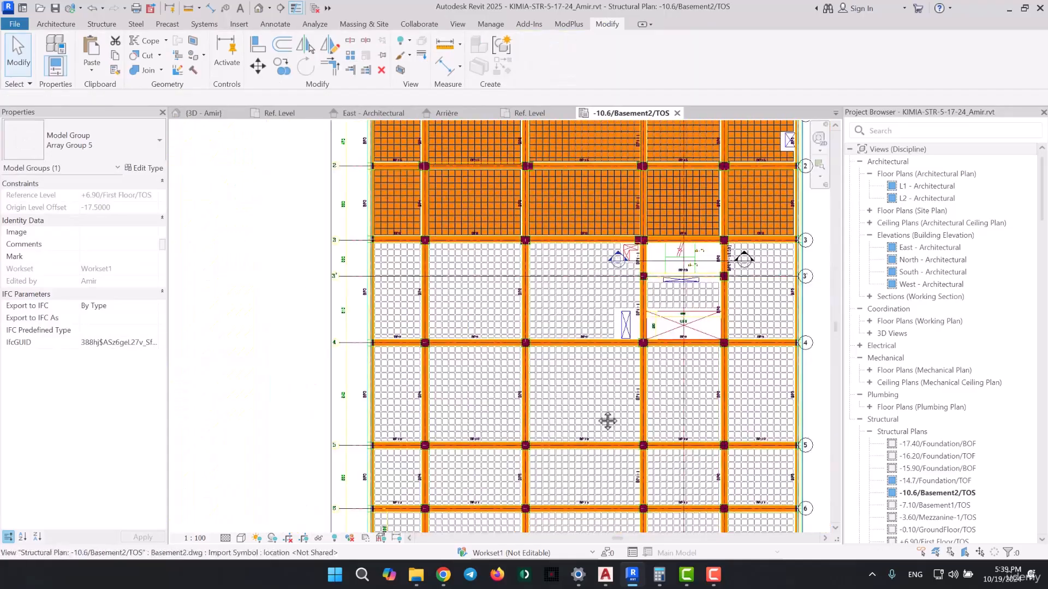
{"action": "scroll", "coordinate": [377, 221], "scroll_direction": "up", "scroll_amount": 4}
{"action": "scroll", "coordinate": [466, 255], "scroll_direction": "down", "scroll_amount": 4}
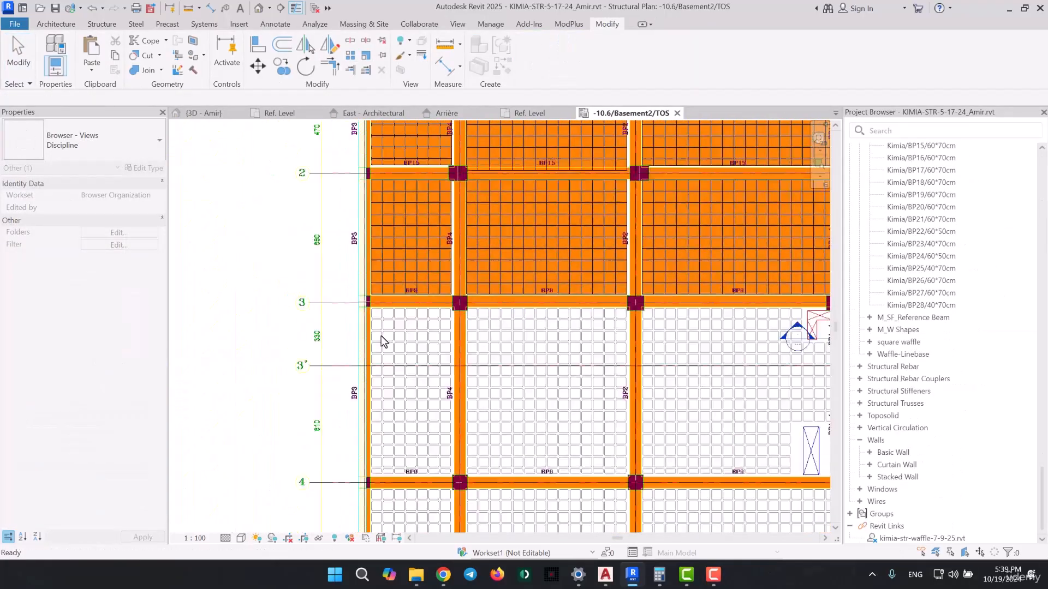
{"action": "scroll", "coordinate": [564, 292], "scroll_direction": "up", "scroll_amount": 3}
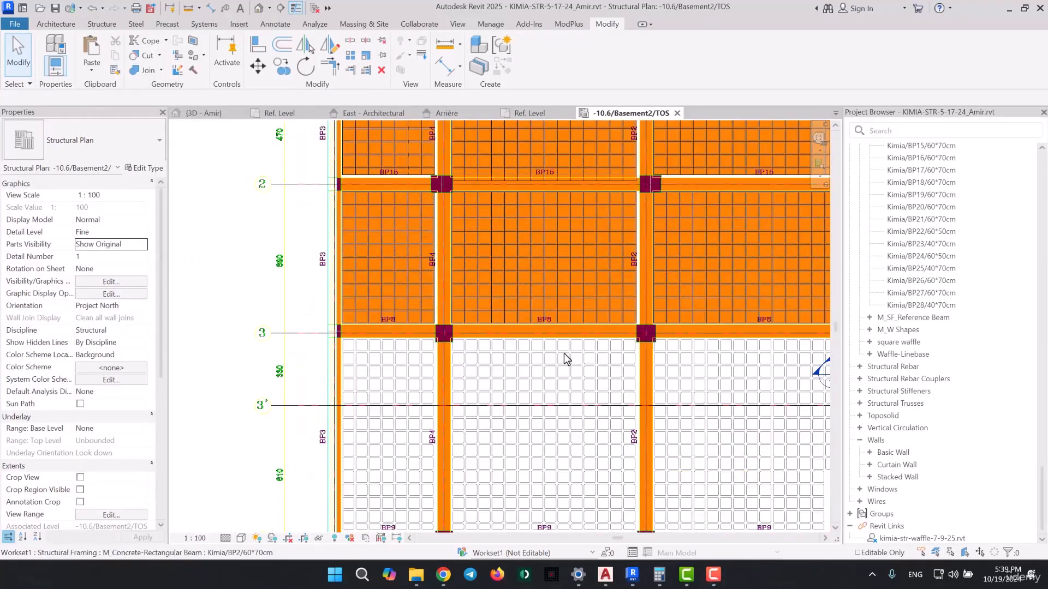
{"action": "scroll", "coordinate": [437, 220], "scroll_direction": "up", "scroll_amount": 4}
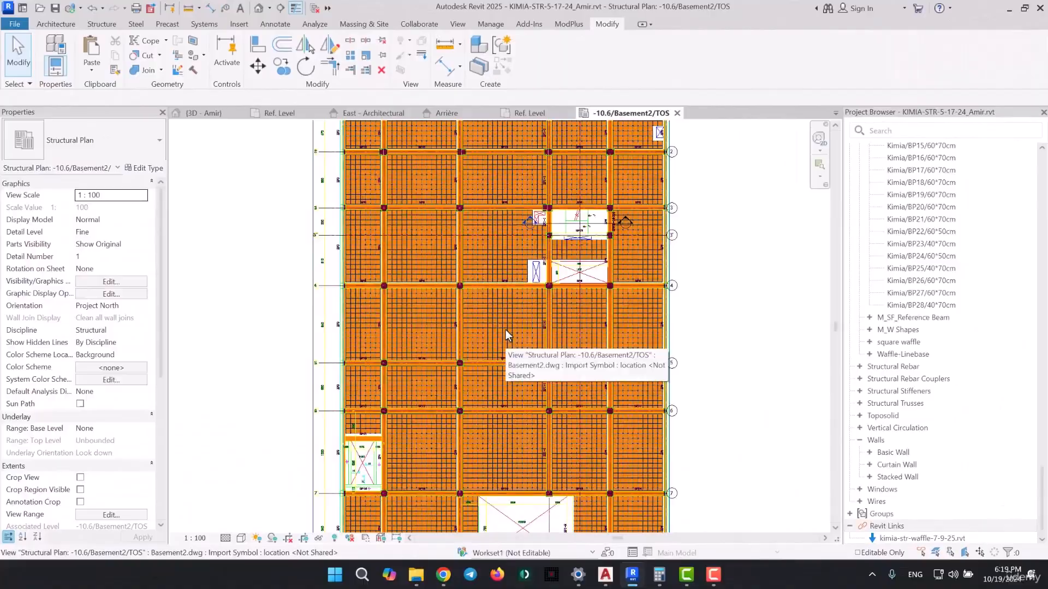
{"action": "scroll", "coordinate": [505, 330], "scroll_direction": "down", "scroll_amount": 2}
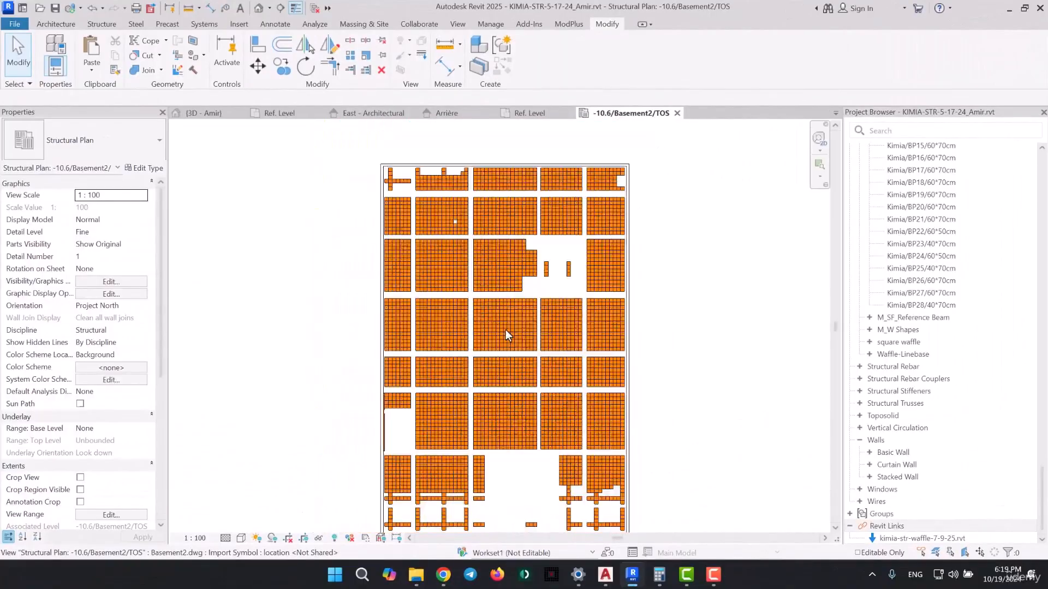
{"action": "middle_click_drag", "start_coordinate": [535, 417], "coordinate": [533, 264]}
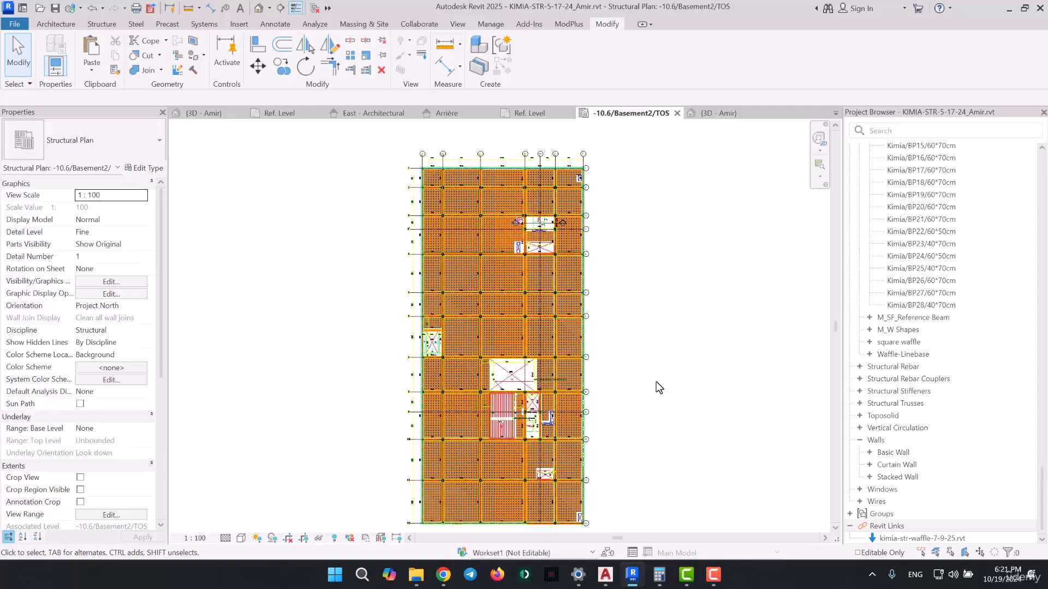
{"action": "middle_click_drag", "start_coordinate": [670, 441], "coordinate": [680, 392]}
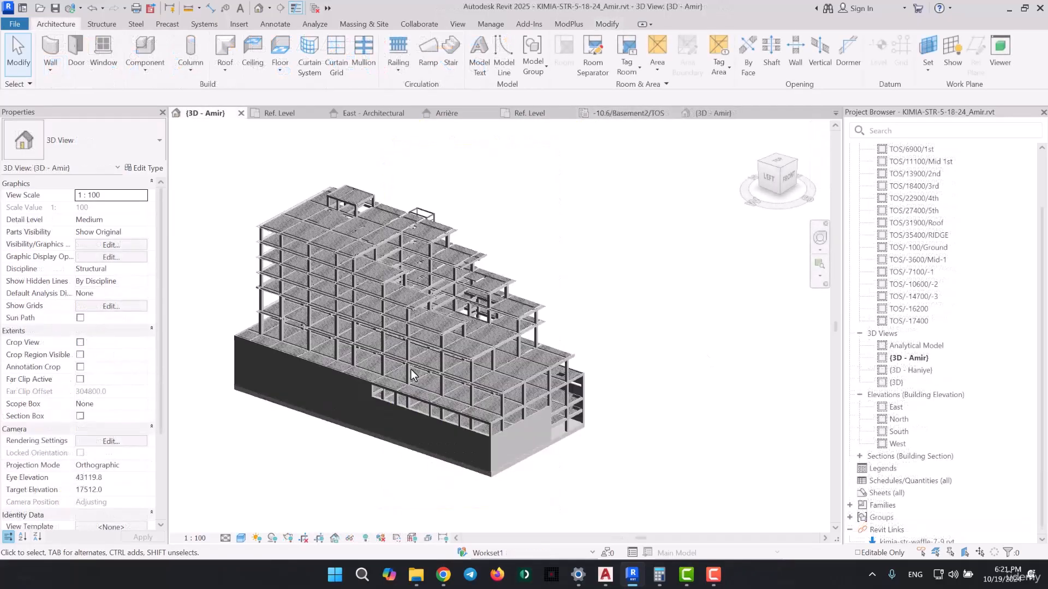
Examine the waffle slabs on every floor of the building in the 3D view from the left and right sides
{"action": "scroll", "coordinate": [463, 267], "scroll_direction": "up", "scroll_amount": 2}
{"action": "scroll", "coordinate": [699, 283], "scroll_direction": "up", "scroll_amount": 2}
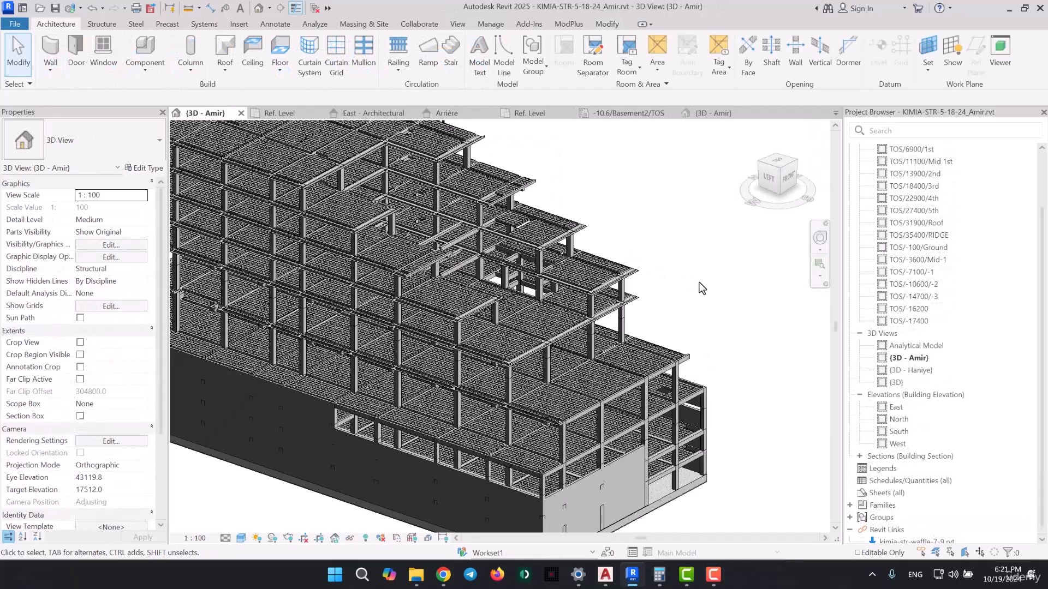
{"action": "middle_click_drag", "start_coordinate": [699, 265], "coordinate": [720, 362]}
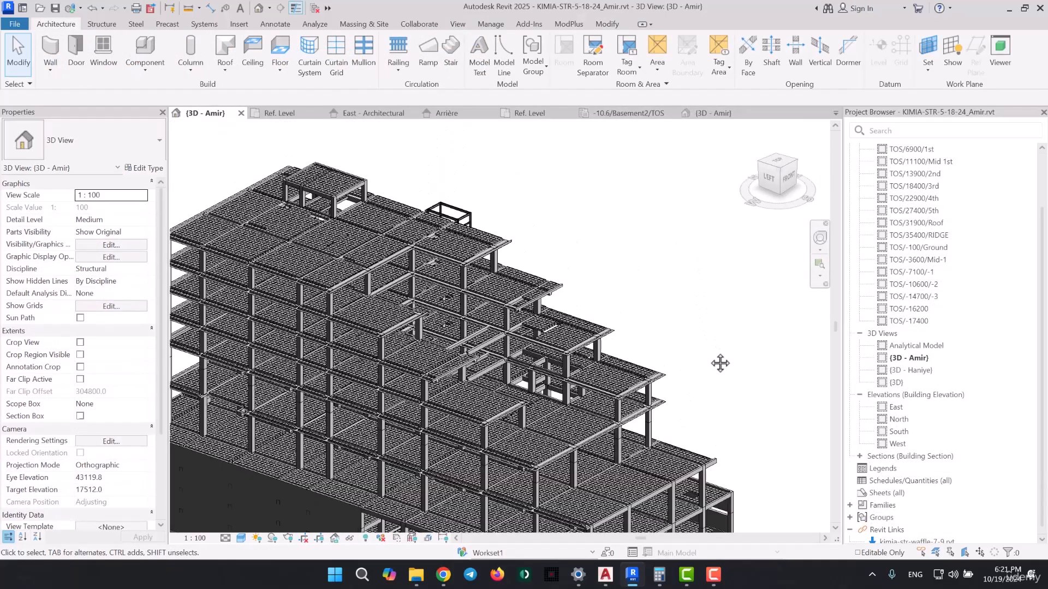
{"action": "scroll", "coordinate": [731, 385], "scroll_direction": "down", "scroll_amount": 4}
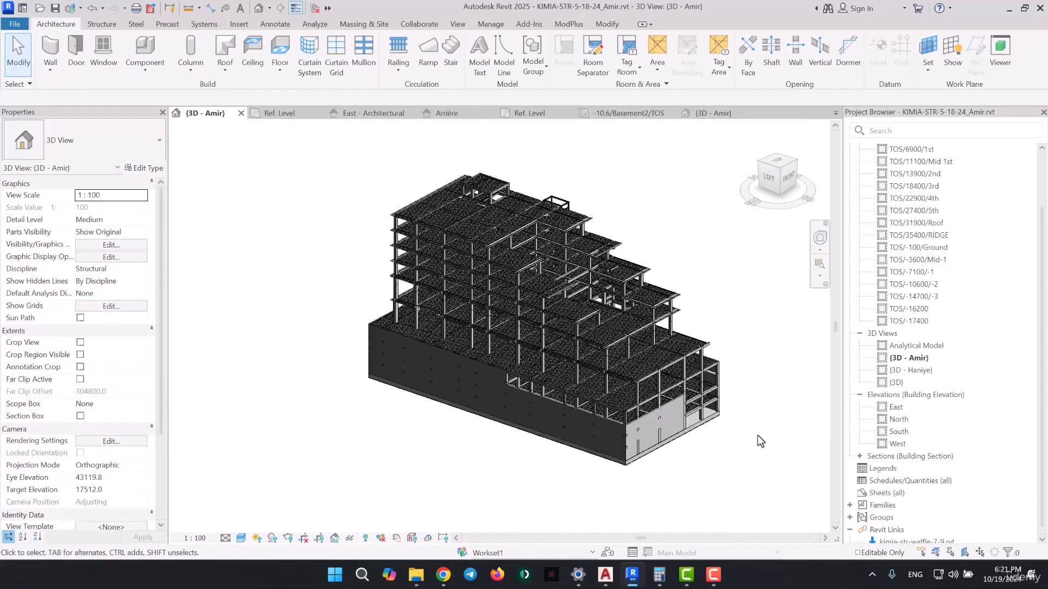
{"action": "middle_click_drag", "start_coordinate": [712, 457], "coordinate": [355, 440], "text": "shift"}
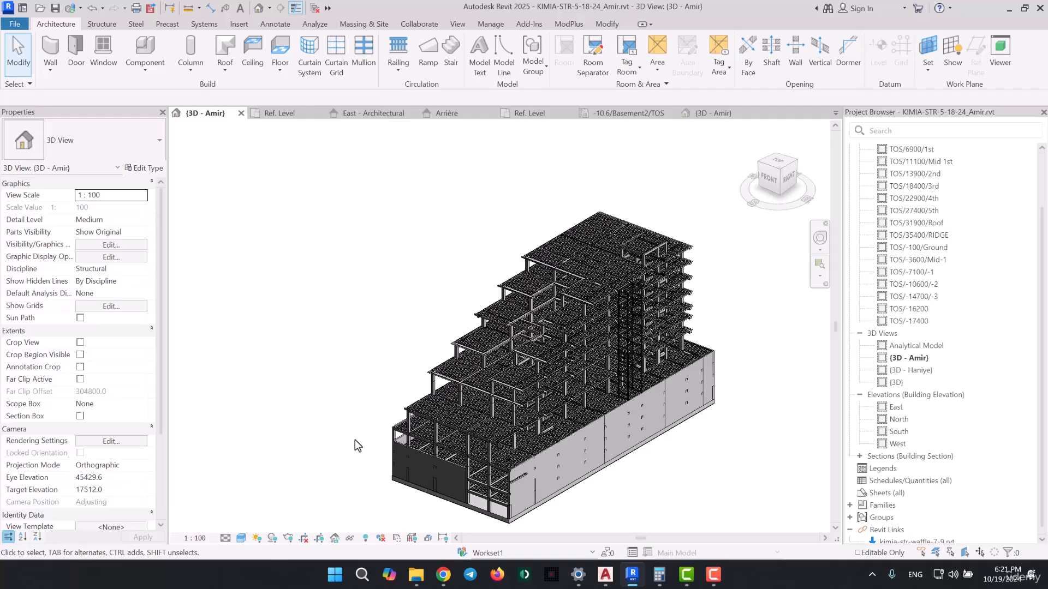